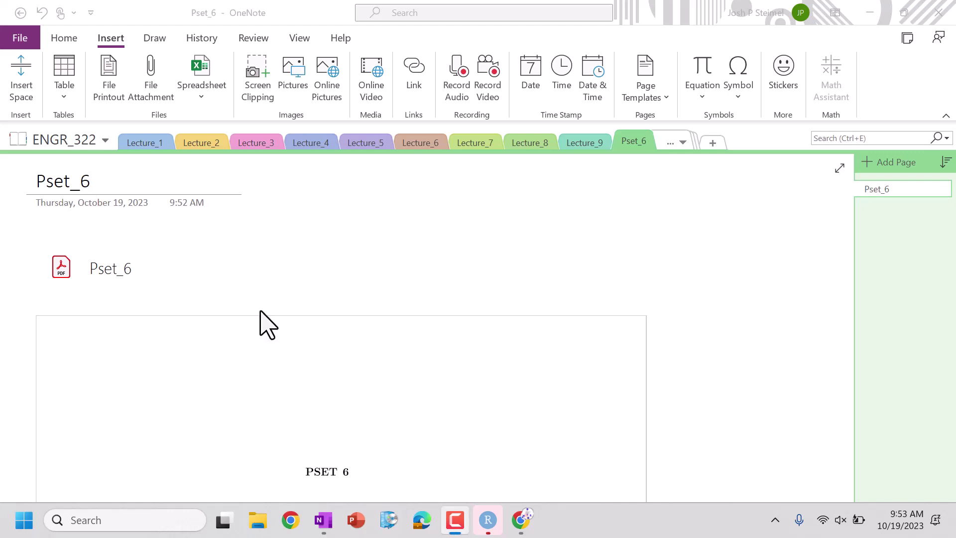
Step: Read problem 1 with its 17-sided die table in the Pset_6 notes and launch Wolfram Mathematica 13.2
{"action": "scroll", "coordinate": [187, 324], "scroll_direction": "down", "scroll_amount": 4}
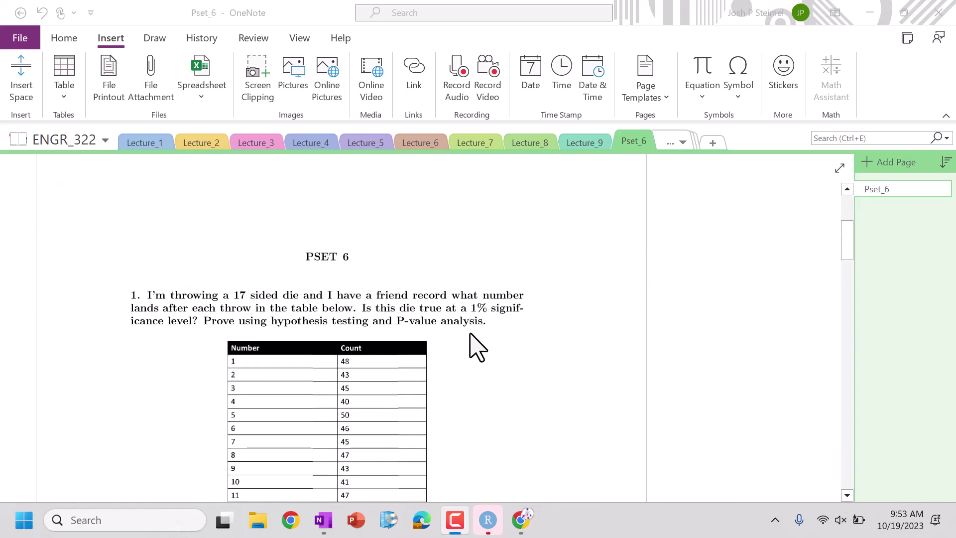
{"action": "scroll", "coordinate": [481, 343], "scroll_direction": "down", "scroll_amount": 1}
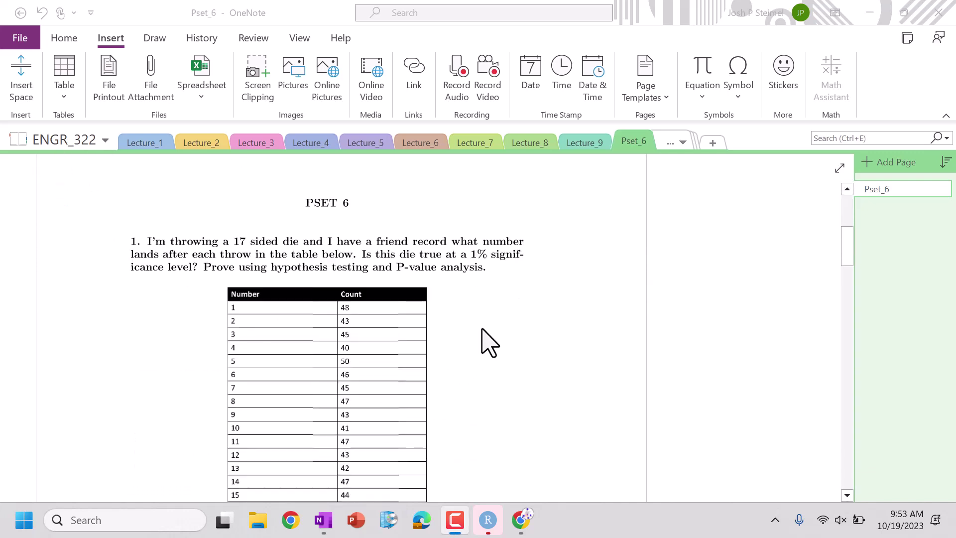
{"action": "left_click", "coordinate": [180, 528]}
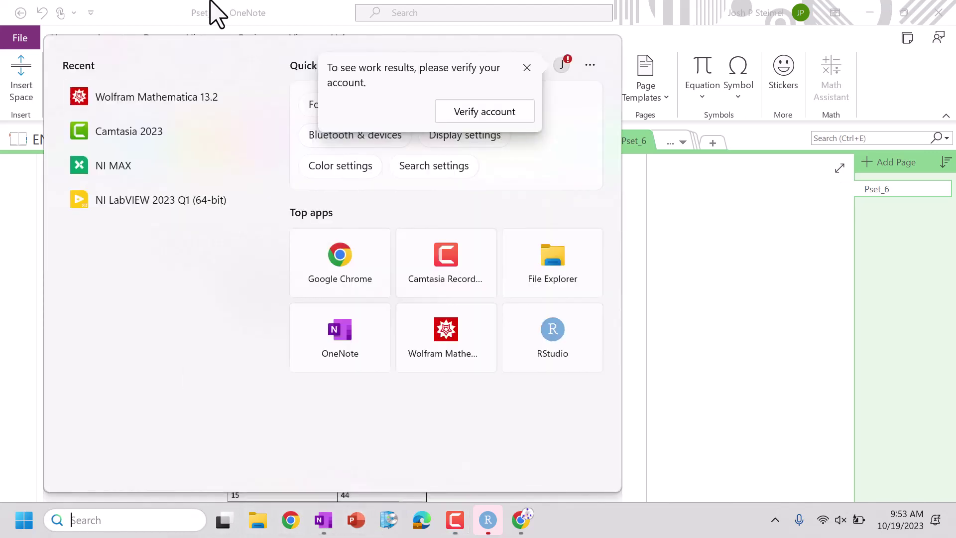
{"action": "left_click", "coordinate": [127, 97]}
{"action": "scroll", "coordinate": [305, 246], "scroll_direction": "down", "scroll_amount": 1}
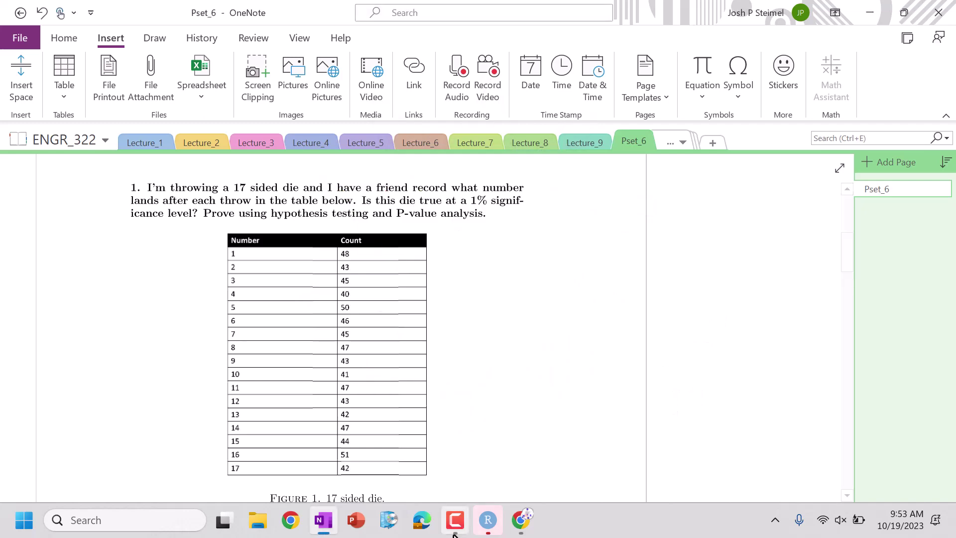
Step: Switch to the ENGR 322 Canvas course in Chrome and check its Week 7 page for the lecture files
{"action": "left_click", "coordinate": [488, 519]}
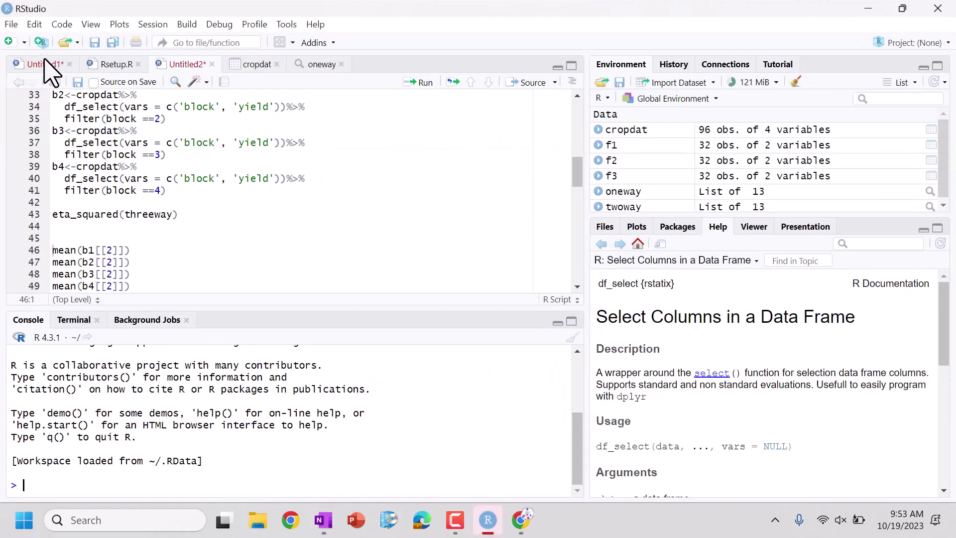
{"action": "left_click", "coordinate": [522, 518]}
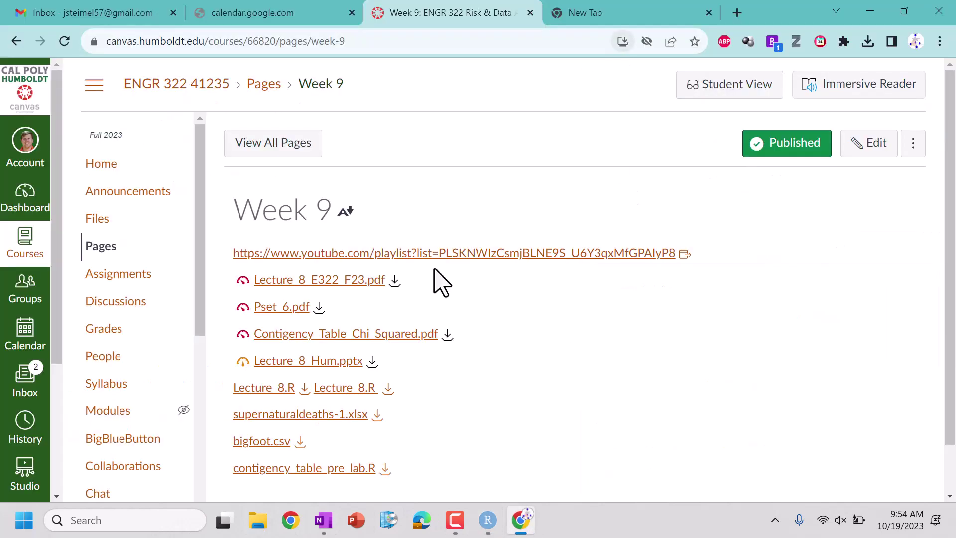
{"action": "left_click", "coordinate": [98, 248]}
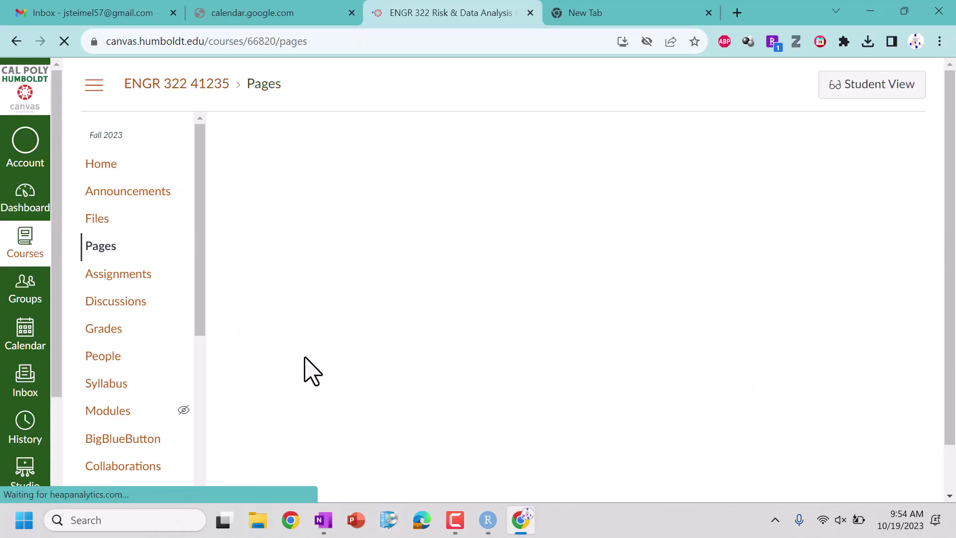
{"action": "scroll", "coordinate": [278, 411], "scroll_direction": "down", "scroll_amount": 1}
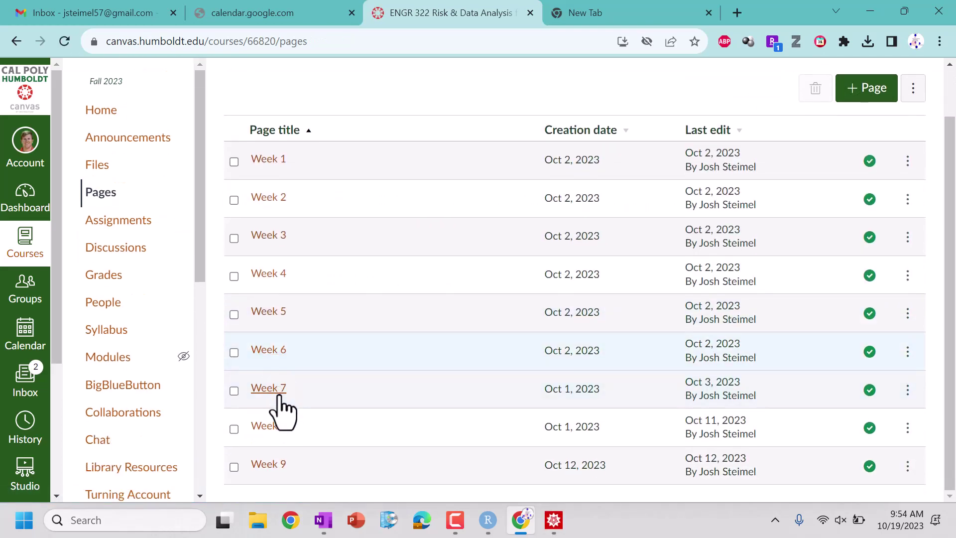
{"action": "left_click", "coordinate": [280, 396]}
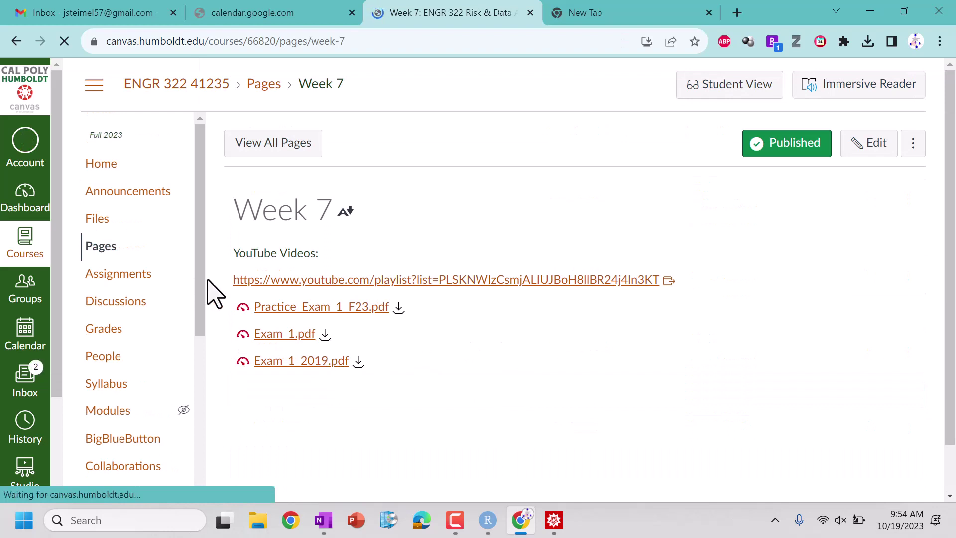
Step: Open the Week 8 course page, download Lecture_7_Hum-1.nb, open the notebook and return to the course page
{"action": "left_click", "coordinate": [107, 246]}
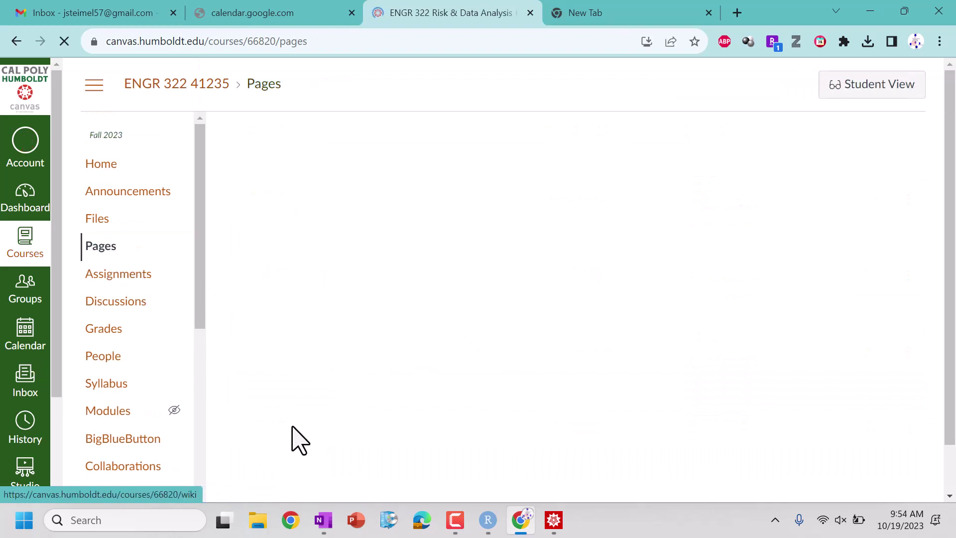
{"action": "scroll", "coordinate": [293, 441], "scroll_direction": "down", "scroll_amount": 1}
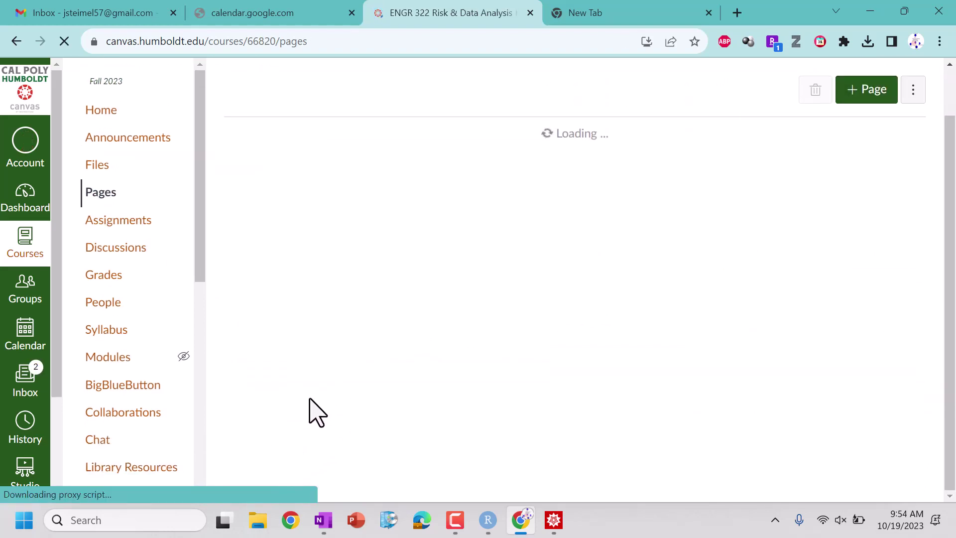
{"action": "left_click", "coordinate": [268, 428]}
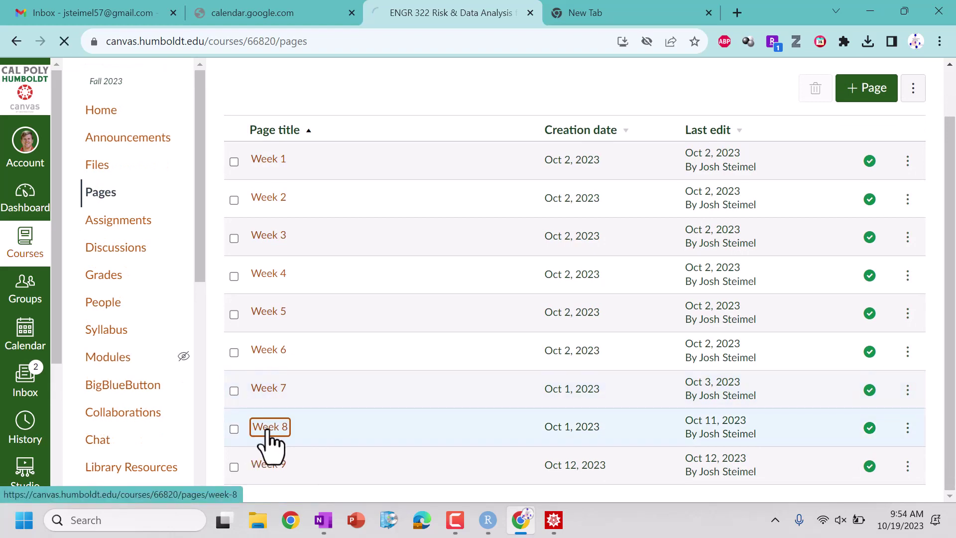
{"action": "scroll", "coordinate": [309, 416], "scroll_direction": "down", "scroll_amount": 1}
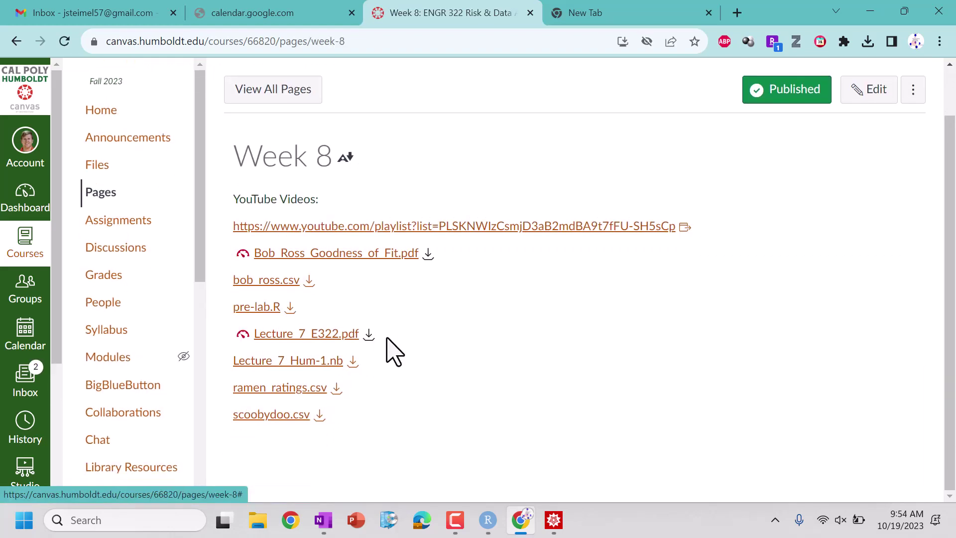
{"action": "left_click", "coordinate": [353, 363]}
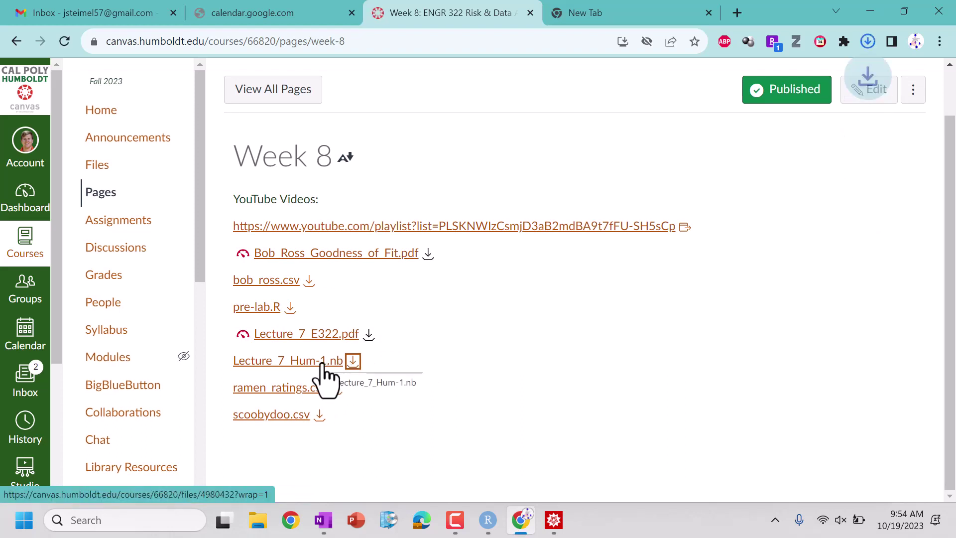
{"action": "left_click", "coordinate": [716, 86]}
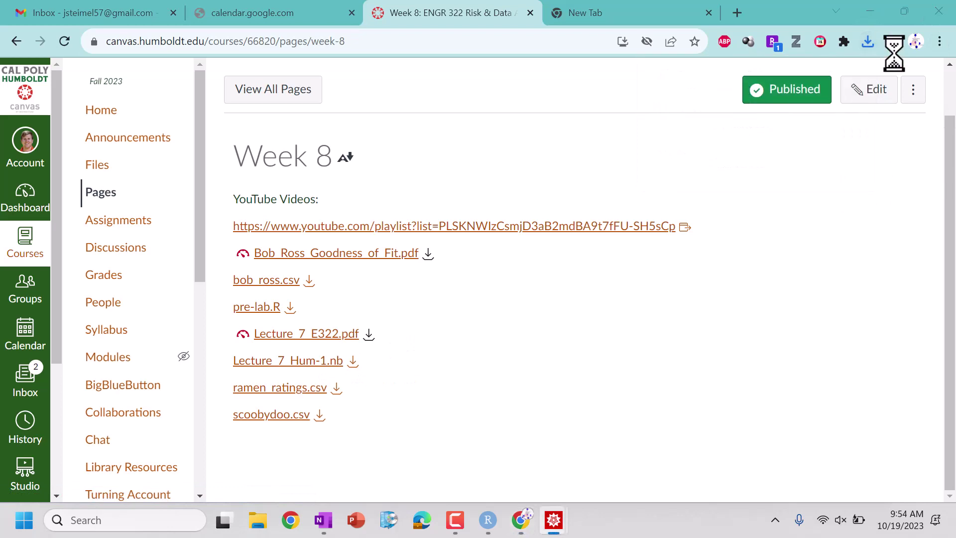
{"action": "left_click", "coordinate": [891, 12]}
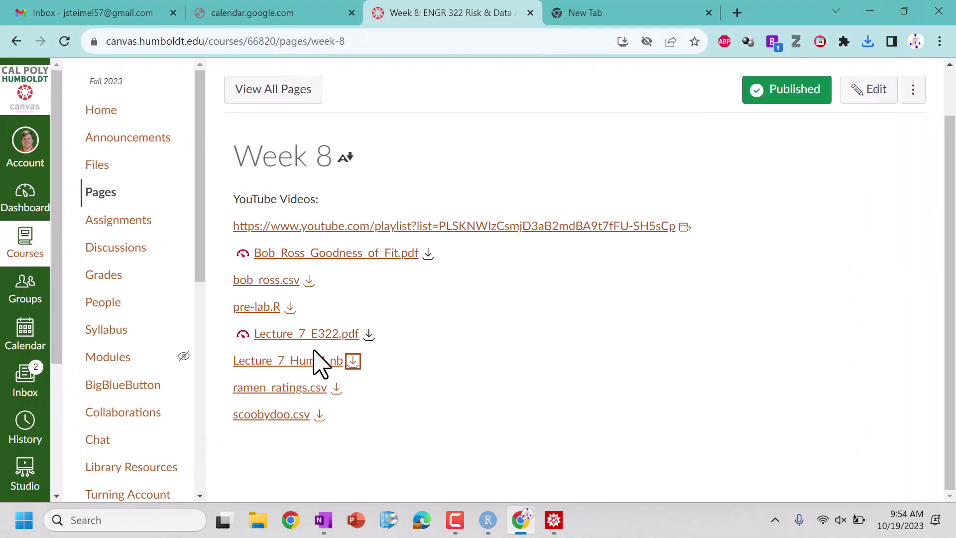
Step: Open the R_Lecture_Notes folder in the course files and download Lecture_6_Hum.nb
{"action": "left_click", "coordinate": [107, 169]}
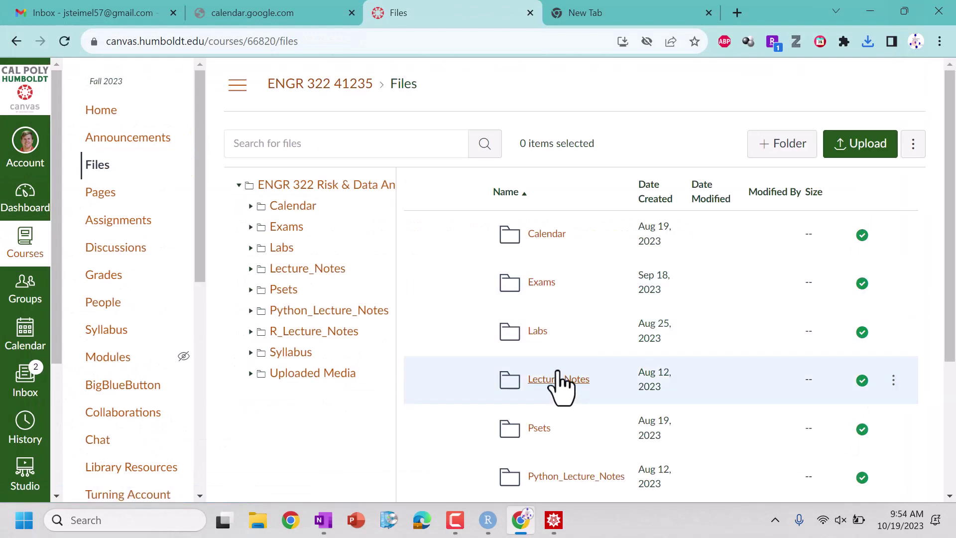
{"action": "left_click", "coordinate": [565, 381]}
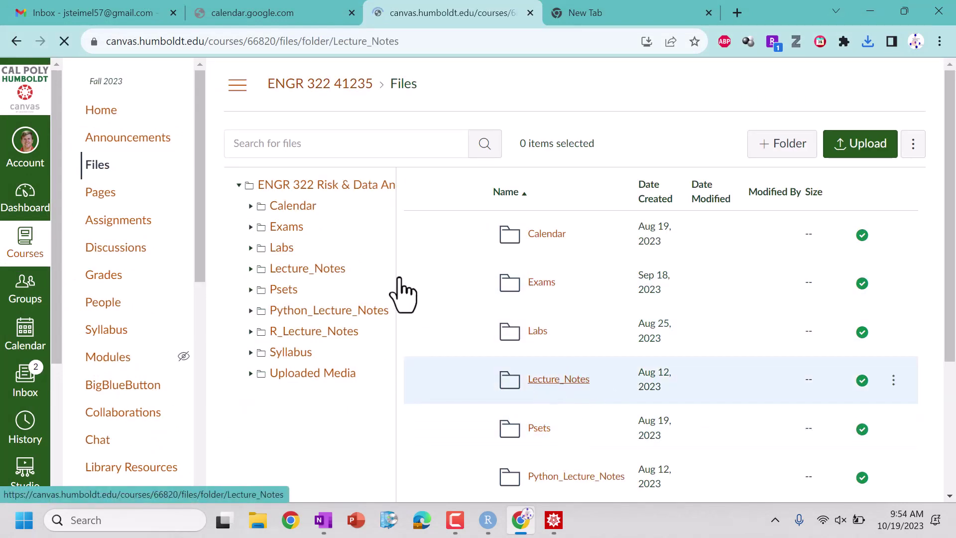
{"action": "left_click", "coordinate": [323, 332]}
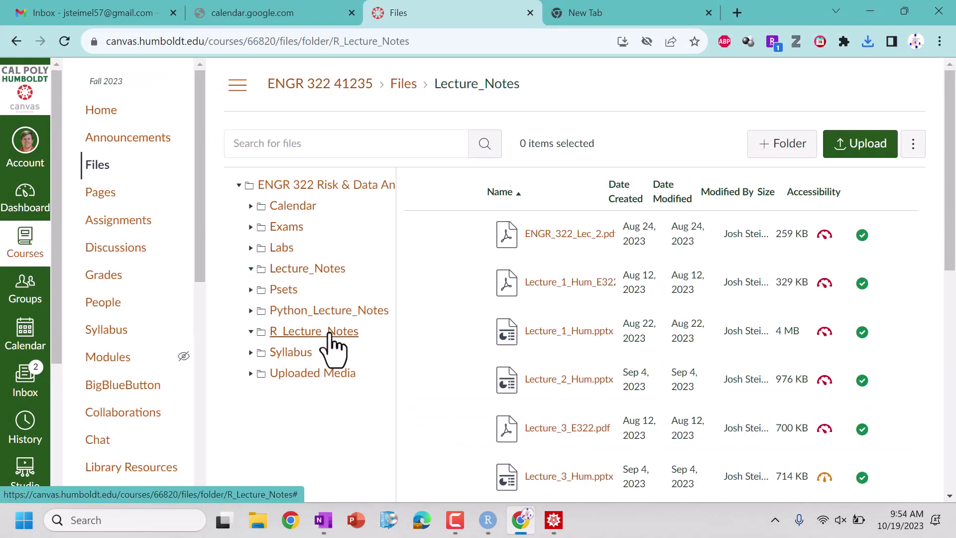
{"action": "scroll", "coordinate": [583, 319], "scroll_direction": "down", "scroll_amount": 3}
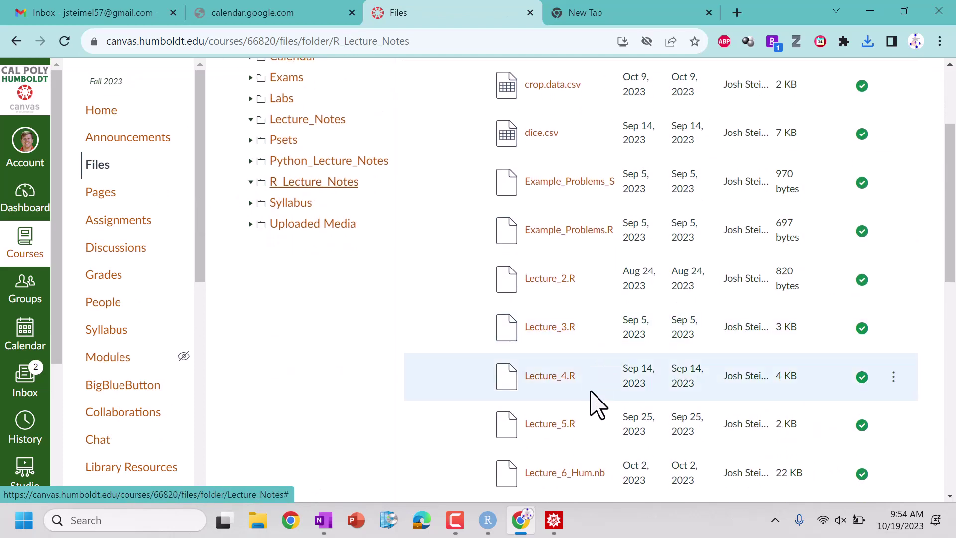
{"action": "scroll", "coordinate": [693, 455], "scroll_direction": "down", "scroll_amount": 3}
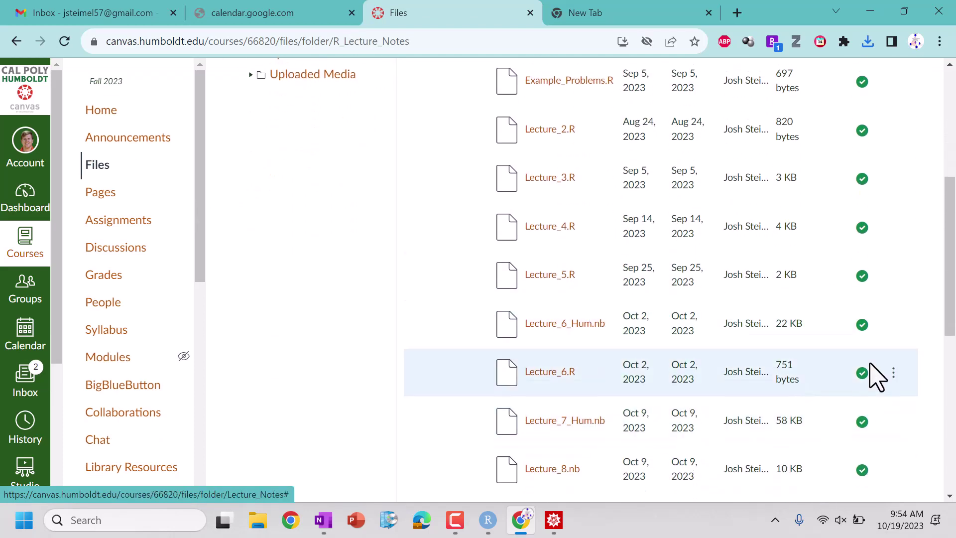
{"action": "left_click", "coordinate": [894, 331]}
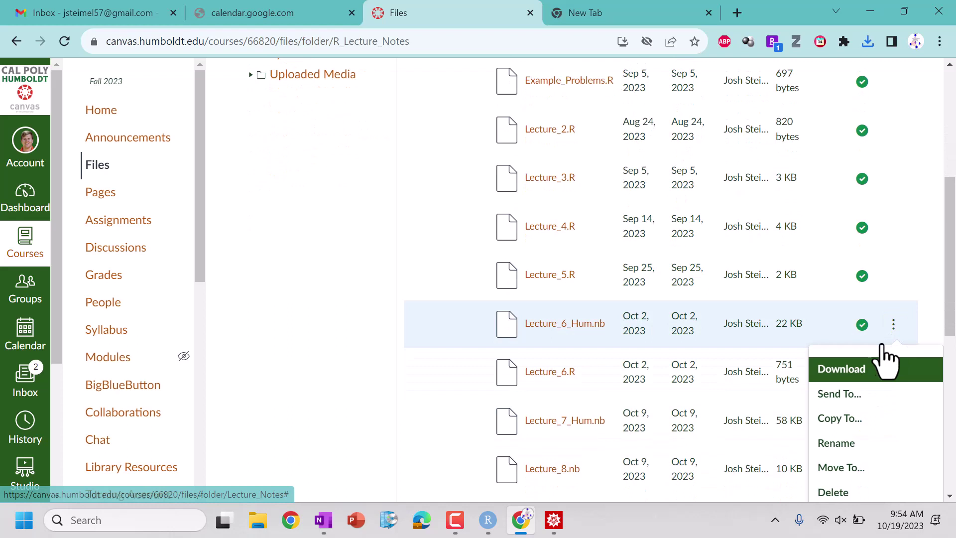
{"action": "left_click", "coordinate": [851, 376]}
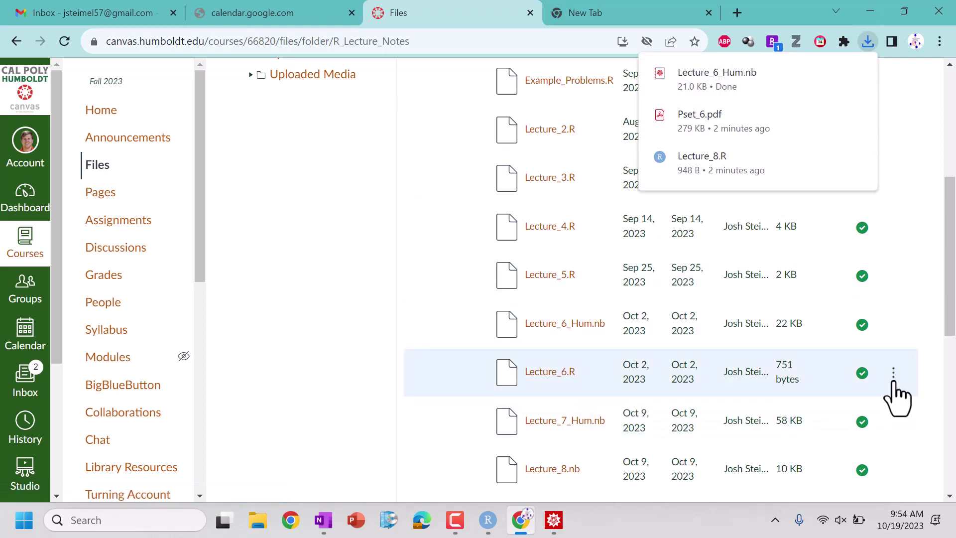
Step: Download Lecture_6.R from the same folder and open it in RStudio
{"action": "left_click", "coordinate": [893, 373]}
{"action": "left_click", "coordinate": [851, 422]}
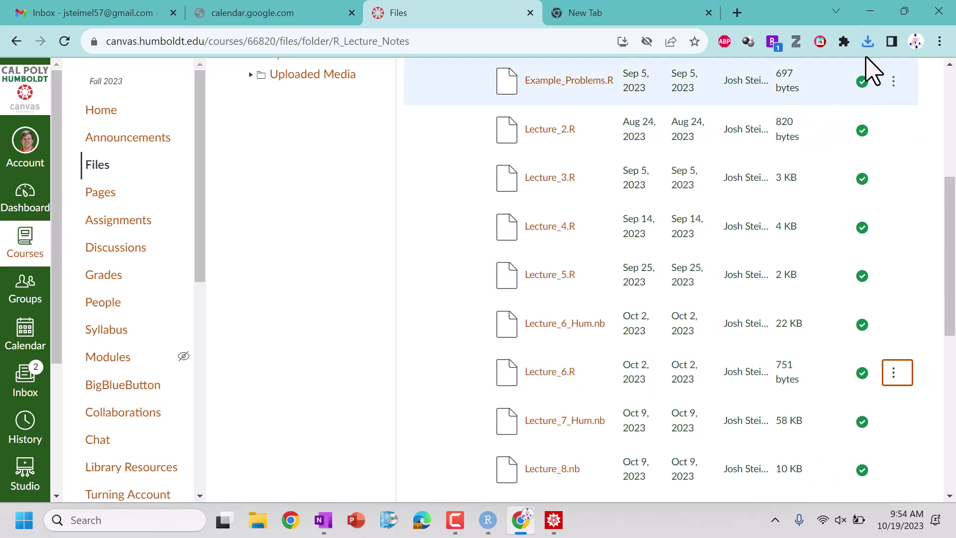
{"action": "left_click", "coordinate": [866, 44]}
{"action": "left_click", "coordinate": [728, 107]}
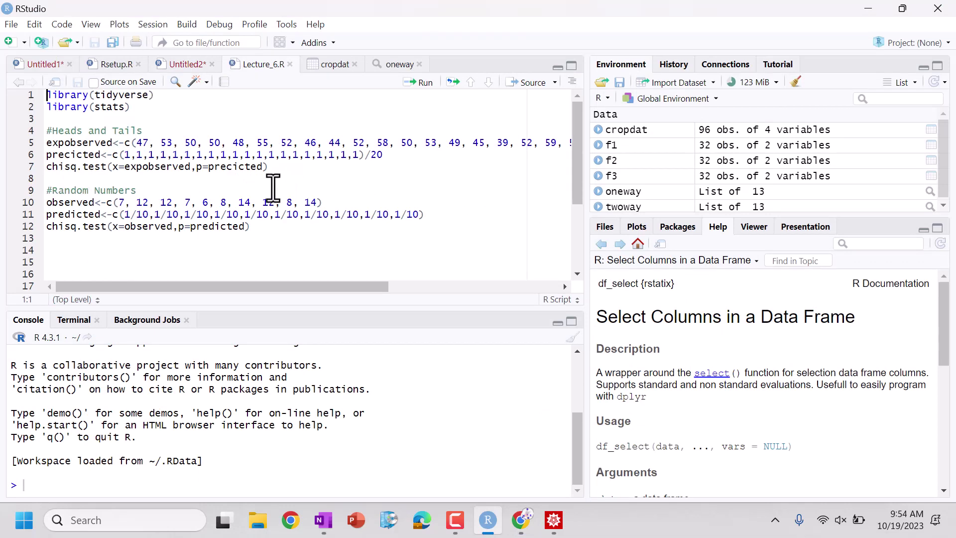
Step: Bring up the Pset_6 problem in OneNote and place a smaller RStudio window beside its die count table
{"action": "key", "text": "F10"}
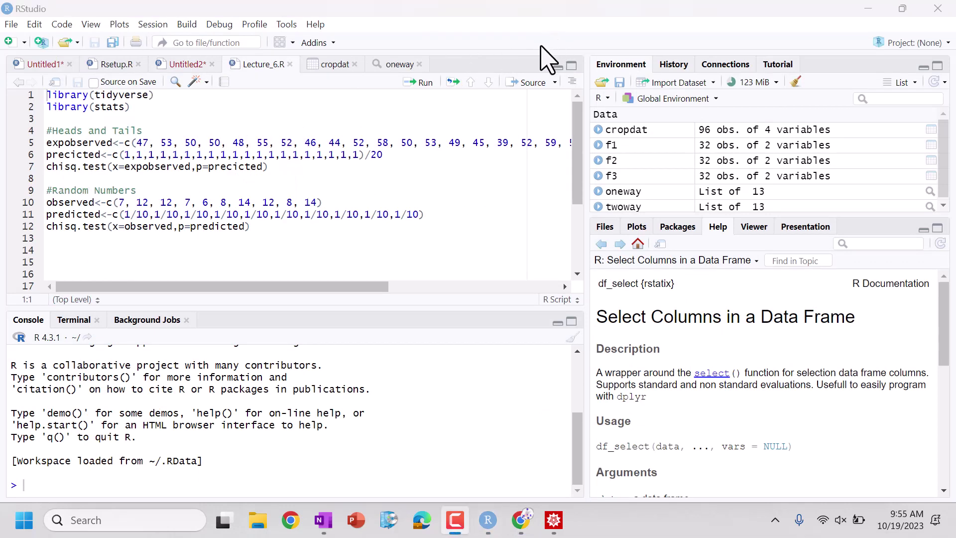
{"action": "left_click_drag", "start_coordinate": [420, 9], "coordinate": [400, 25]}
{"action": "left_click", "coordinate": [323, 519]}
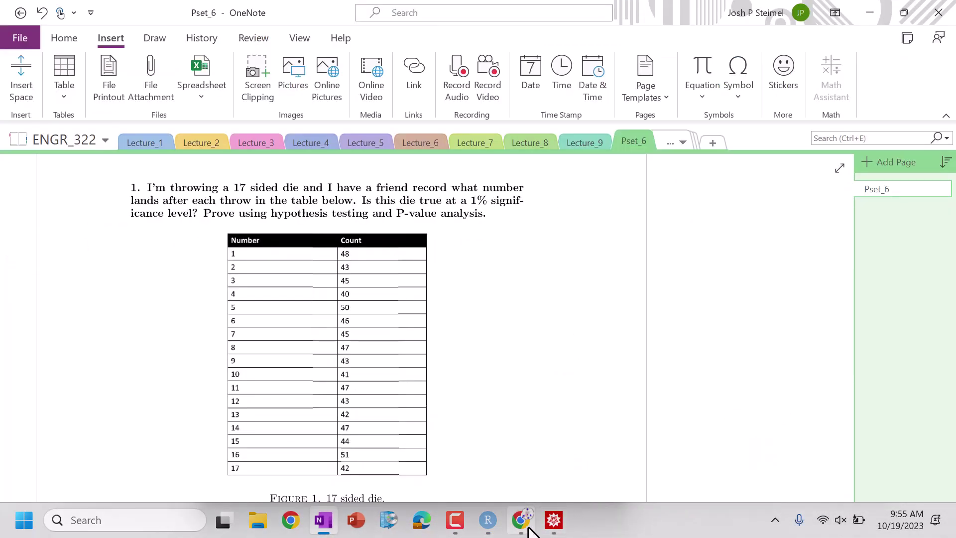
{"action": "mouse_move", "coordinate": [541, 519]}
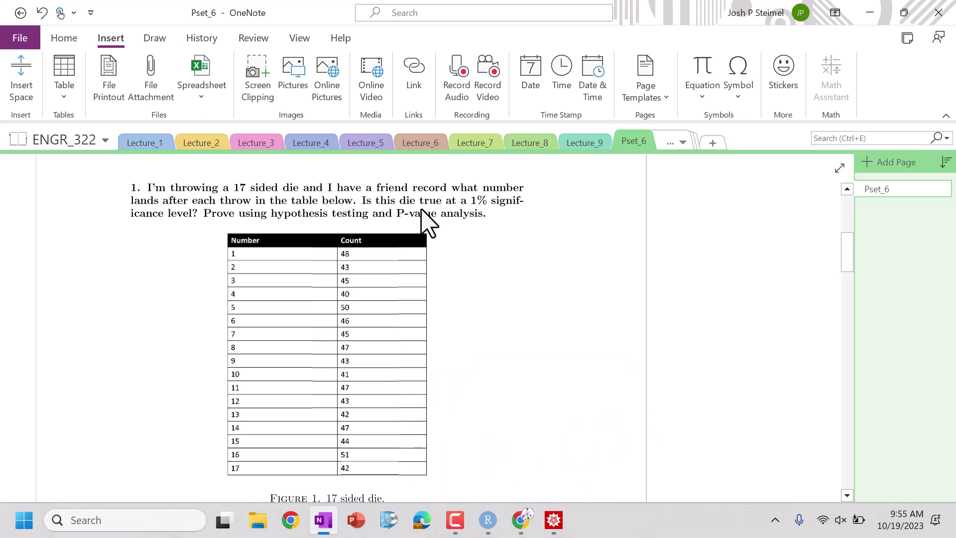
{"action": "left_click", "coordinate": [499, 519]}
{"action": "left_click_drag", "start_coordinate": [454, 14], "coordinate": [697, 32]}
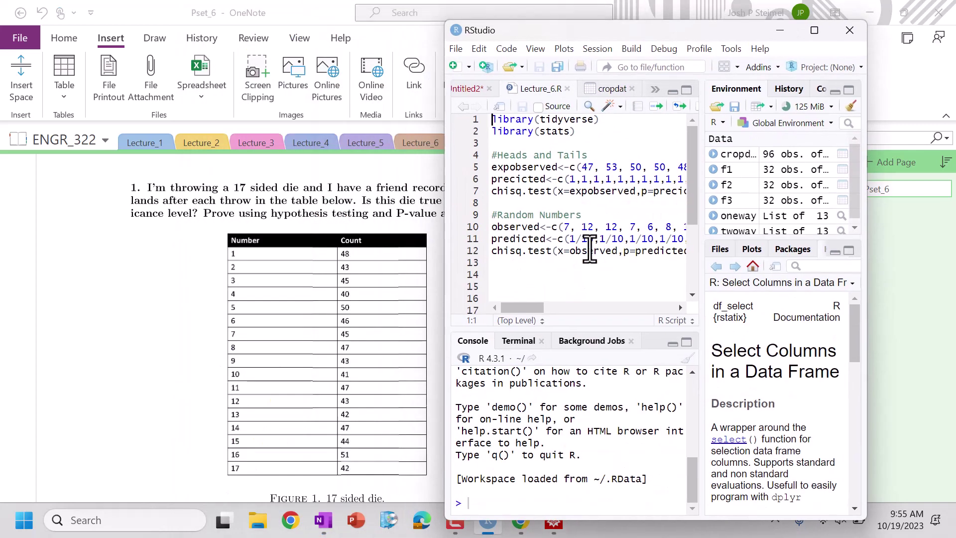
Step: Replace the expobserved values with the 17 die counts: 48,43,45,40,50,46,45,47,43,41,47,43,42,47,44,51,42
{"action": "left_click", "coordinate": [567, 308]}
{"action": "left_click_drag", "start_coordinate": [583, 307], "coordinate": [520, 308]}
{"action": "left_click_drag", "start_coordinate": [583, 167], "coordinate": [650, 169]}
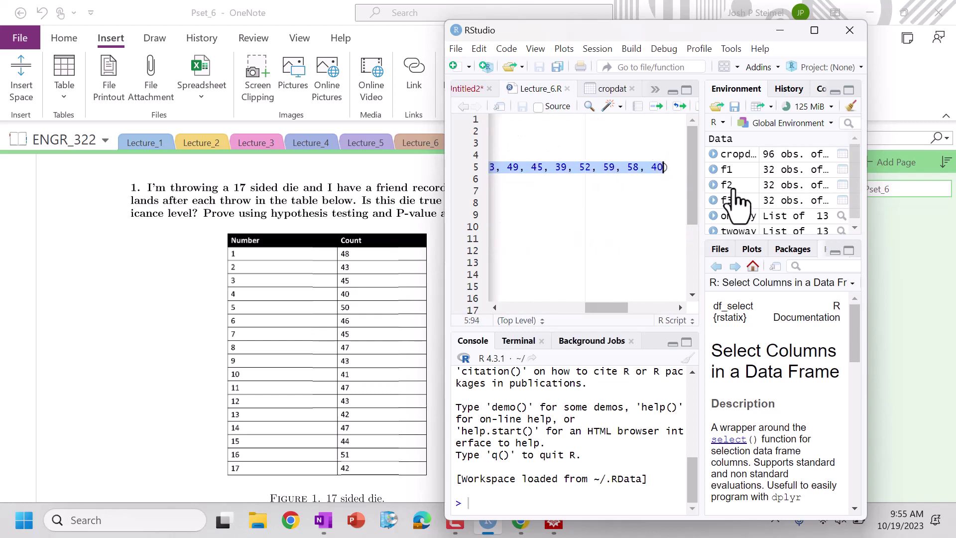
{"action": "type", "text": "4"}
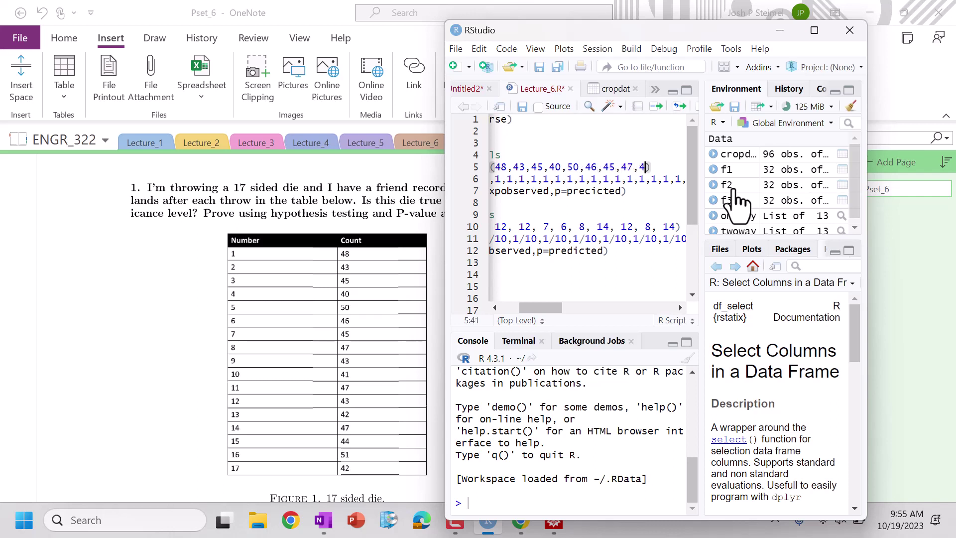
{"action": "type", "text": "1"}
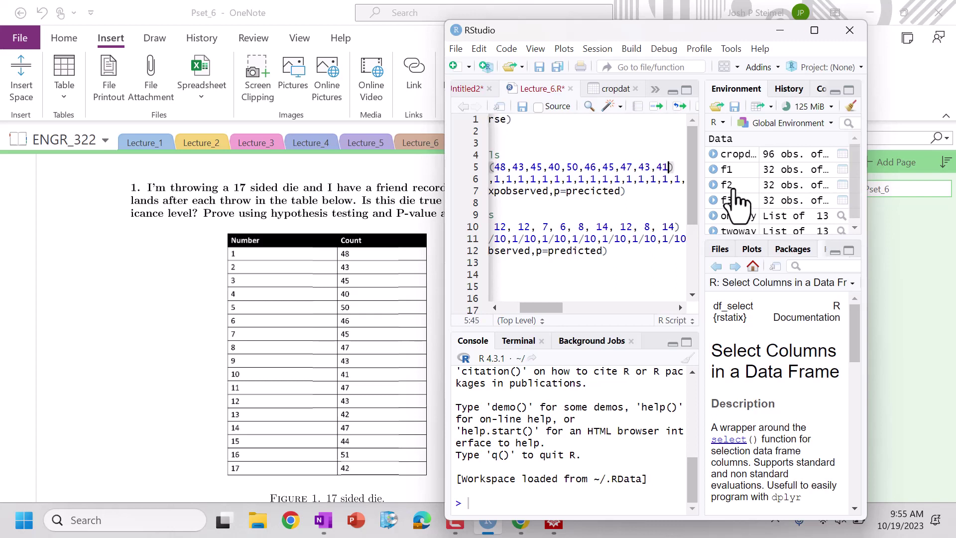
{"action": "type", "text": ",47,"}
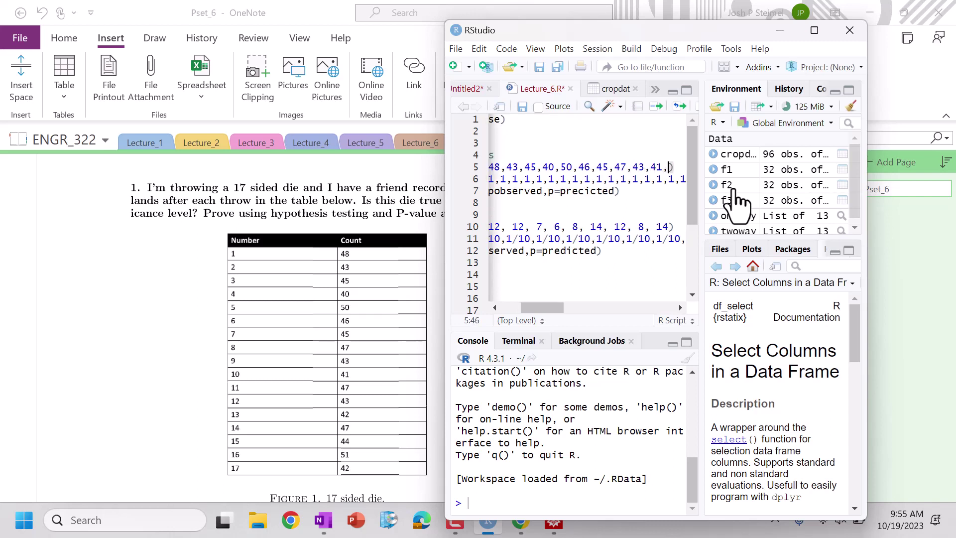
{"action": "type", "text": "43"}
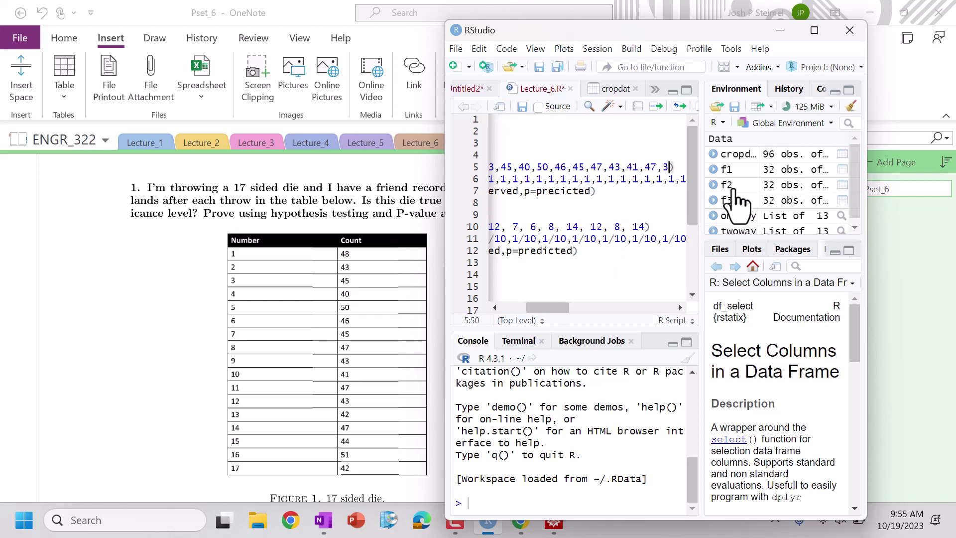
{"action": "type", "text": ",42,"}
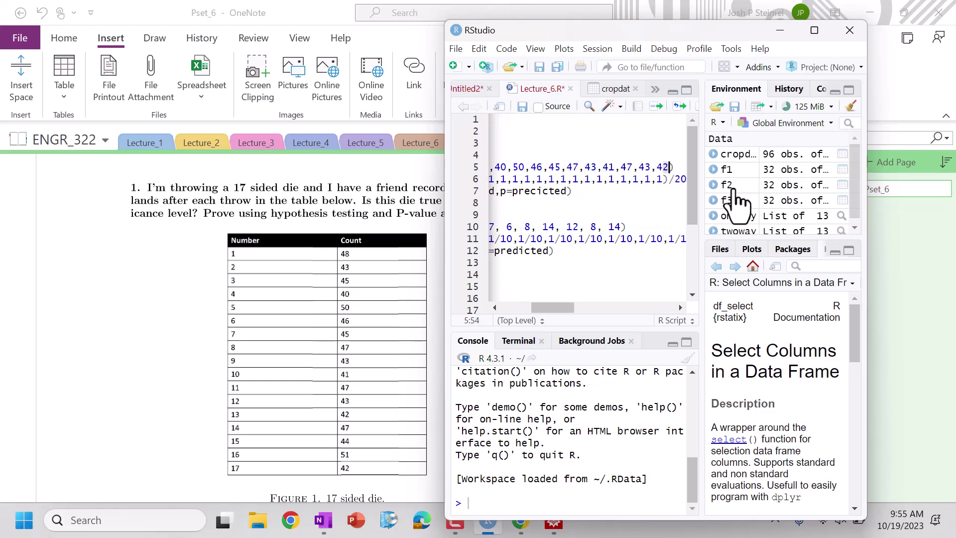
{"action": "type", "text": "47"}
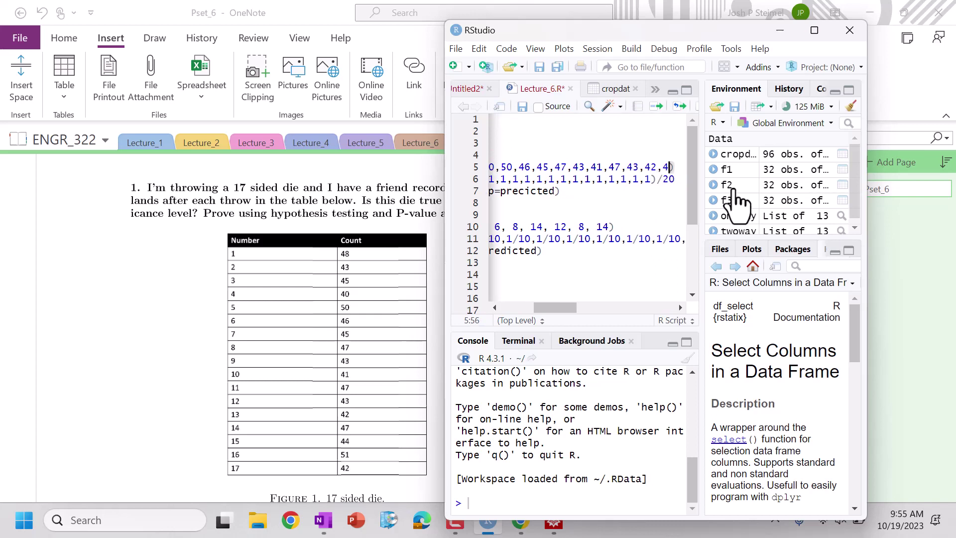
{"action": "type", "text": ",44,51"}
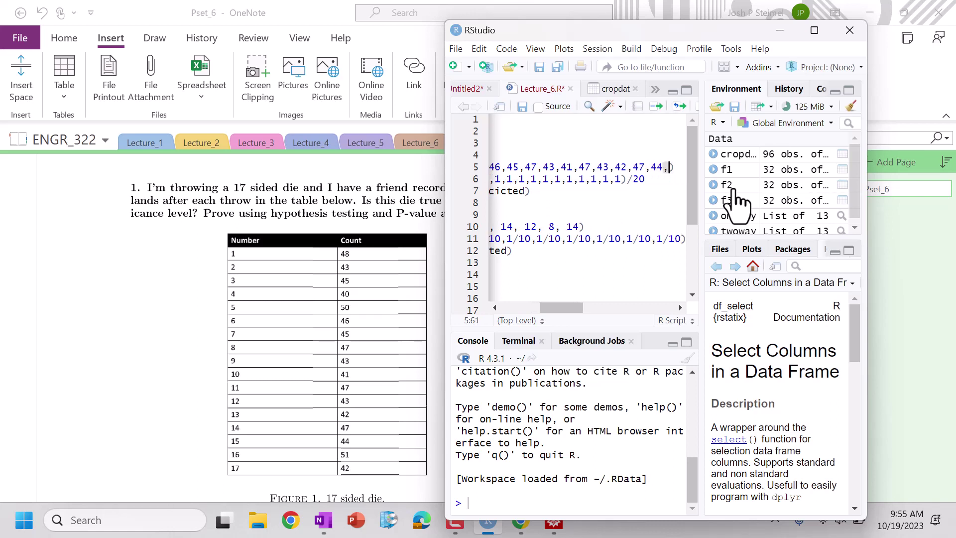
{"action": "type", "text": ",42"}
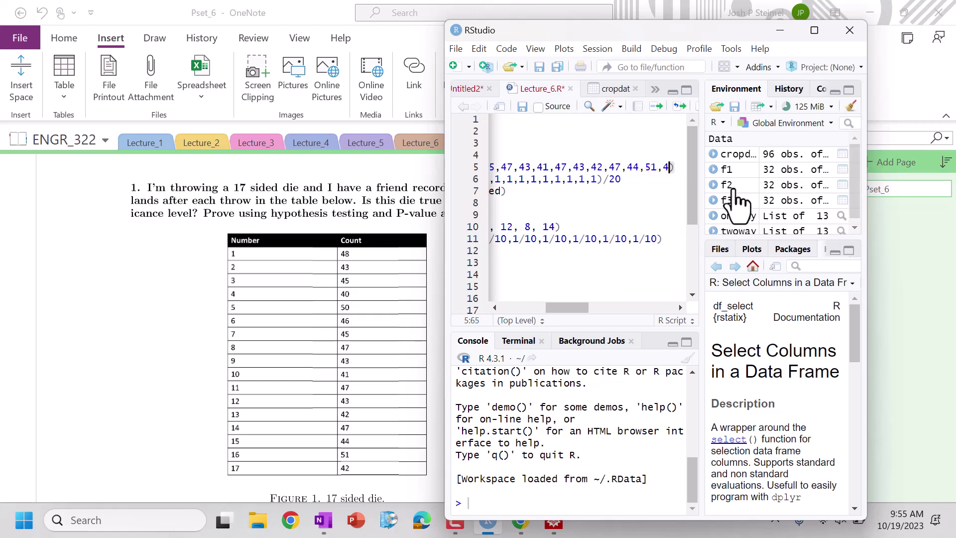
Step: Change the precicted vector's divisor to 17 and maximise the RStudio window
{"action": "left_click_drag", "start_coordinate": [576, 307], "coordinate": [554, 309]}
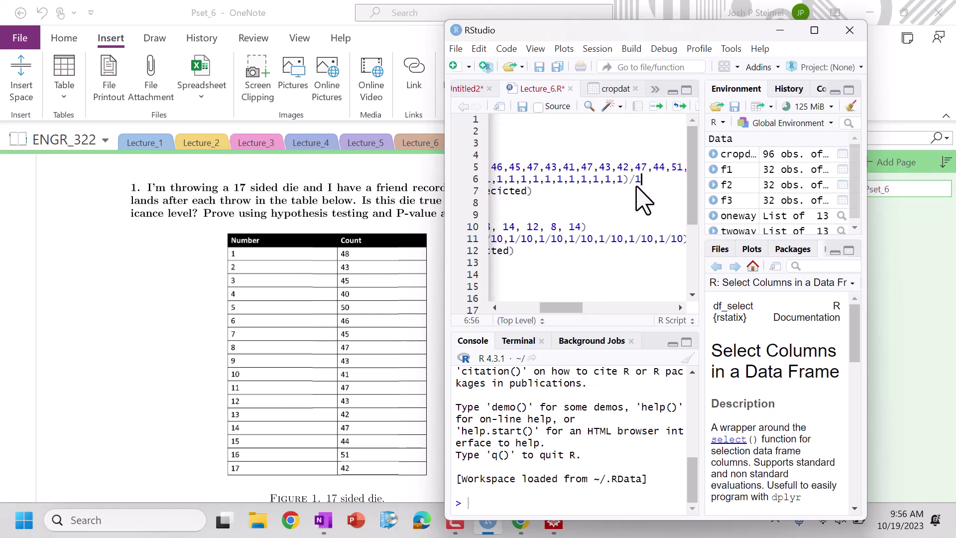
{"action": "left_click_drag", "start_coordinate": [492, 36], "coordinate": [152, 20]}
{"action": "left_click_drag", "start_coordinate": [220, 287], "coordinate": [178, 286]}
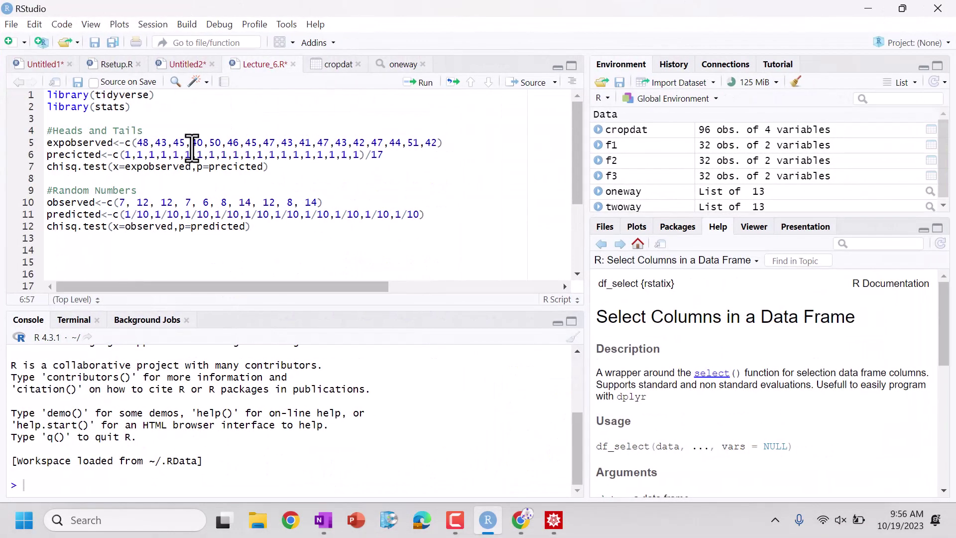
Step: Run the expobserved and precicted assignments followed by the first chisq.test line
{"action": "key", "text": "ctrl+Return"}
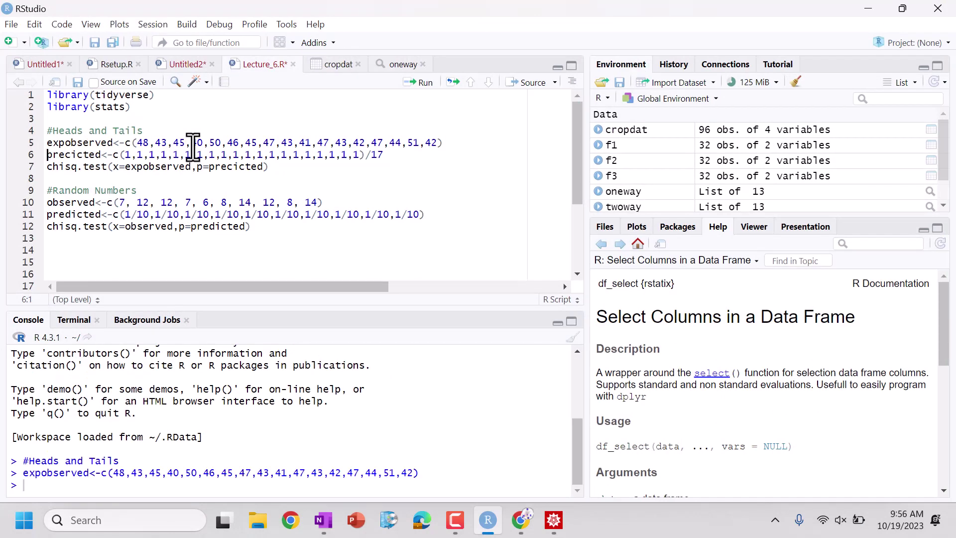
{"action": "key", "text": "ctrl+Return"}
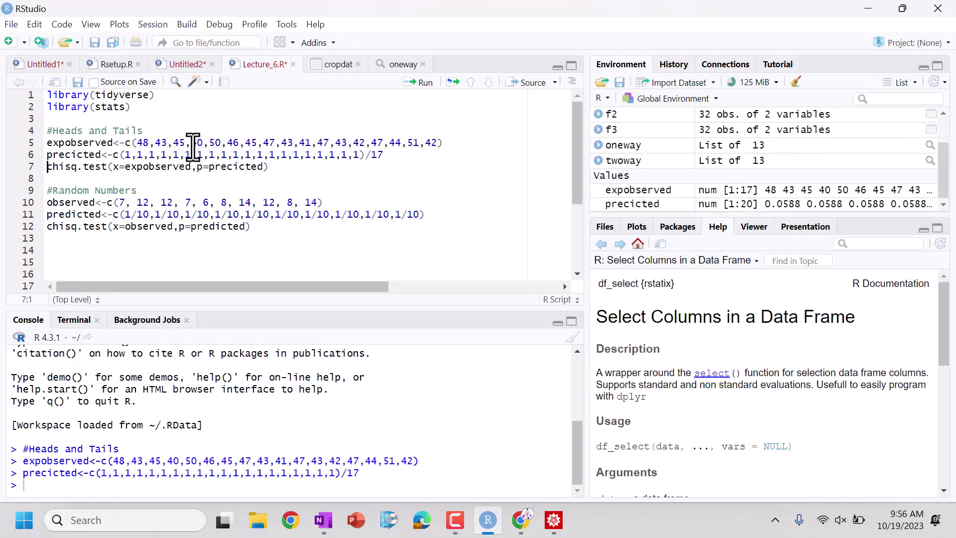
{"action": "key", "text": "ctrl+Return"}
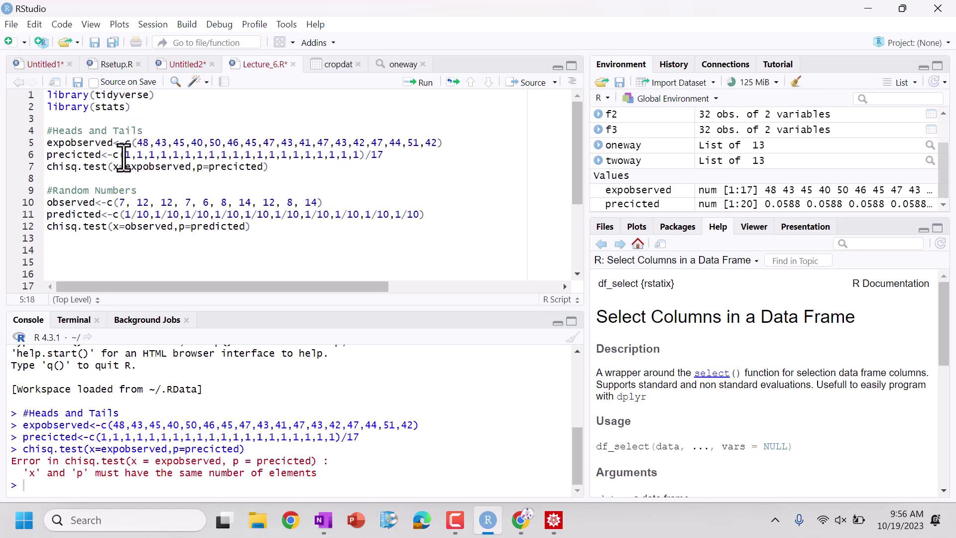
Step: Shorten the precicted vector to 17 ones, then rerun its assignment and the chi-squared test
{"action": "left_click_drag", "start_coordinate": [124, 155], "coordinate": [150, 155]}
{"action": "left_click", "coordinate": [358, 158]}
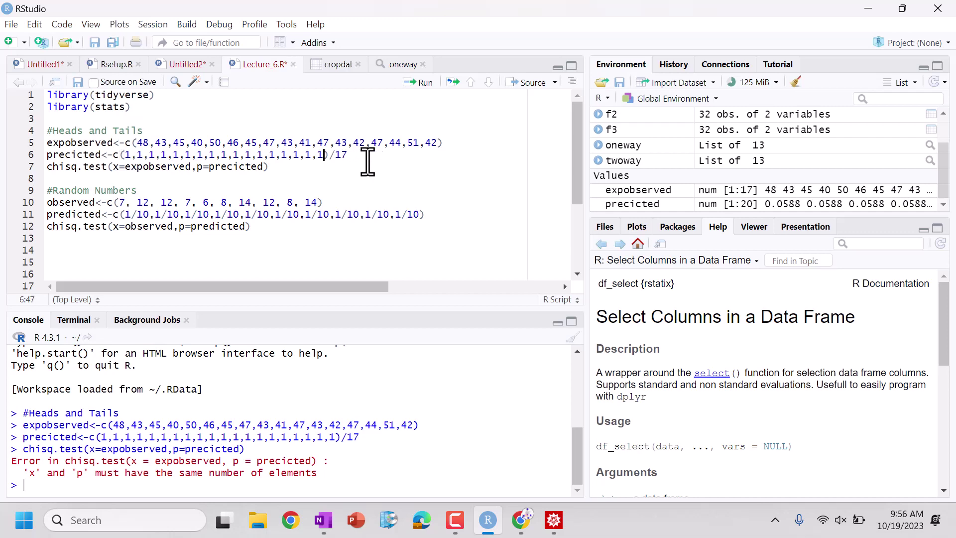
{"action": "key", "text": "ctrl+Return"}
{"action": "key", "text": "ctrl+Return"}
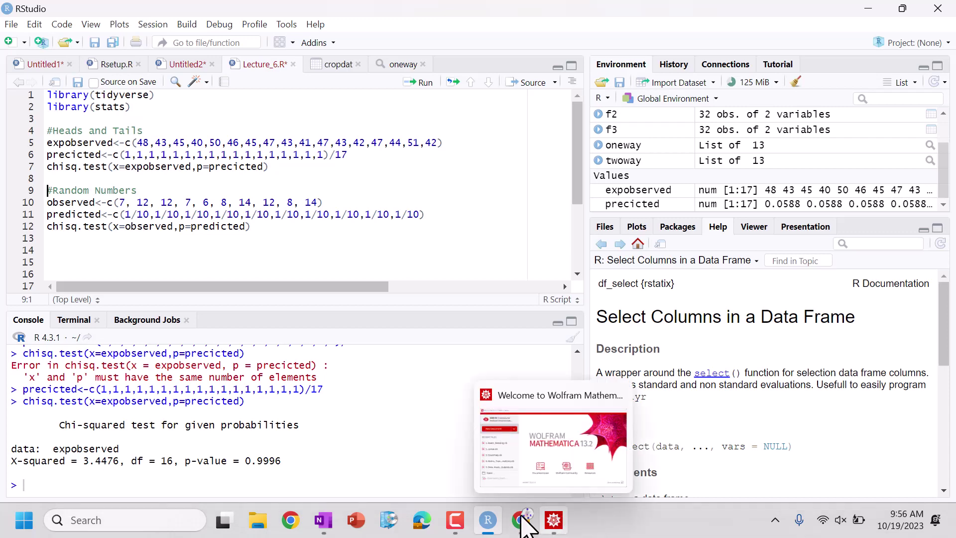
Step: Bring up problem 2 in OneNote and place a new Mathematica notebook beside it
{"action": "left_click", "coordinate": [324, 520]}
{"action": "scroll", "coordinate": [314, 342], "scroll_direction": "down", "scroll_amount": 5}
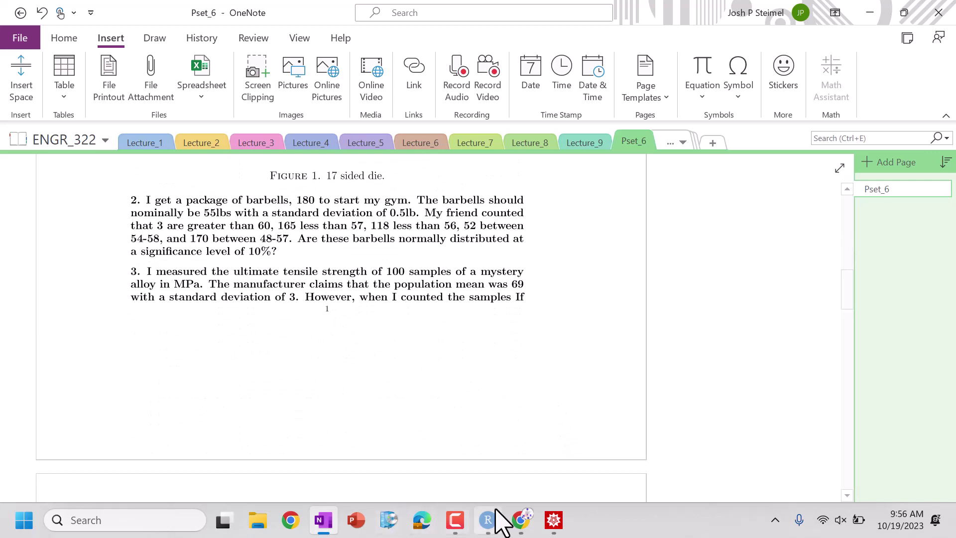
{"action": "left_click", "coordinate": [553, 520]}
{"action": "left_click", "coordinate": [158, 147]}
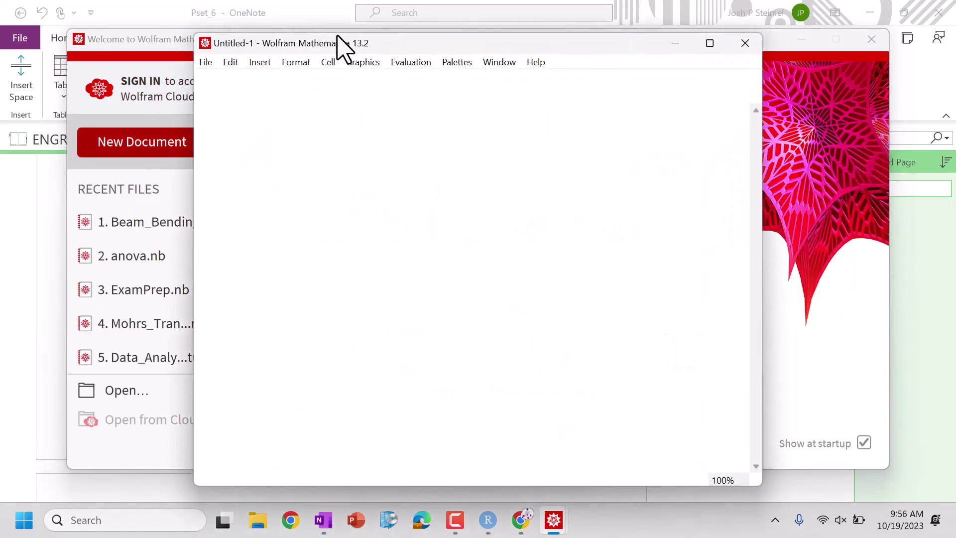
{"action": "left_click_drag", "start_coordinate": [324, 42], "coordinate": [545, 56]}
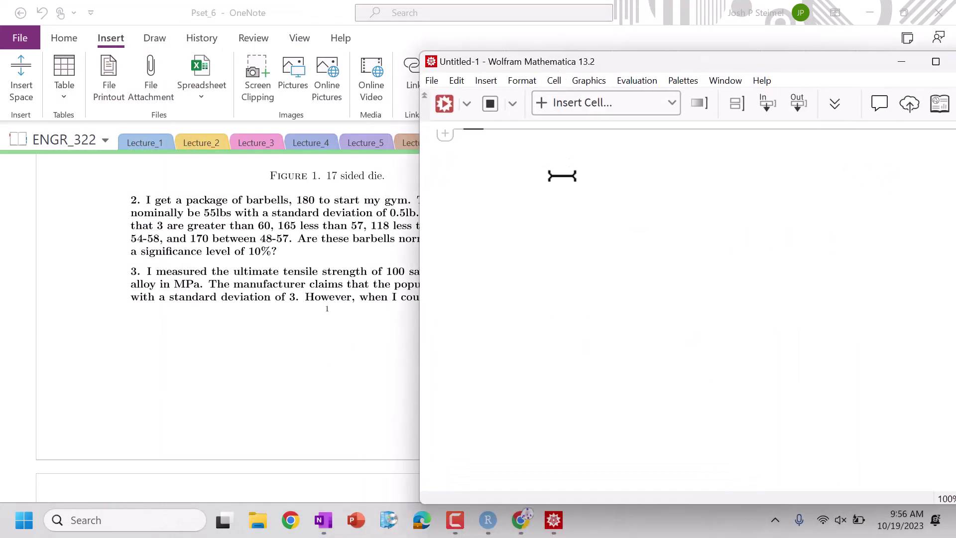
Step: Define and evaluate the z-score function zfun[x_, mu_, sig_] := (x - mu)/sig in the new notebook
{"action": "type", "text": "zfun["}
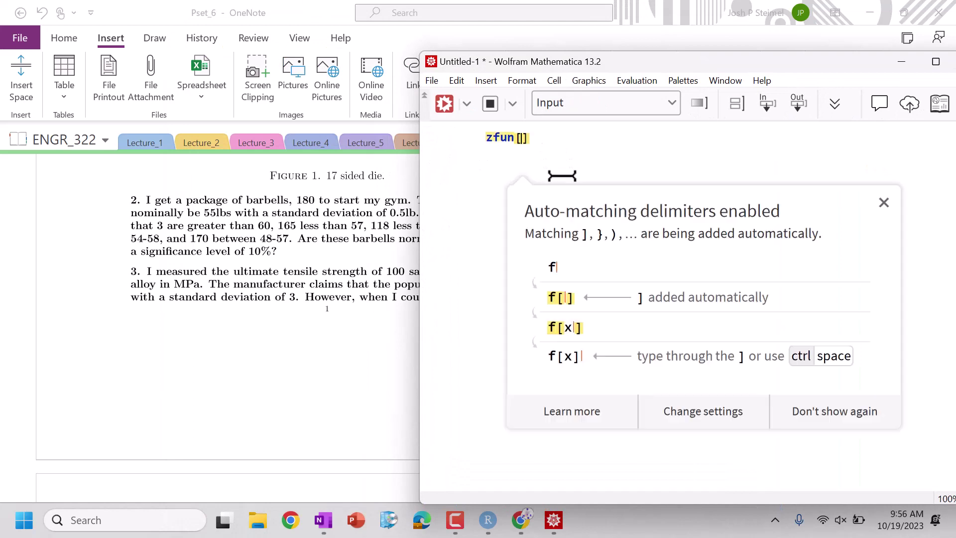
{"action": "type", "text": ", m"}
{"action": "key", "text": "BackSpace"}
{"action": "key", "text": "BackSpace"}
{"action": "key", "text": "BackSpace"}
{"action": "type", "text": "_"}
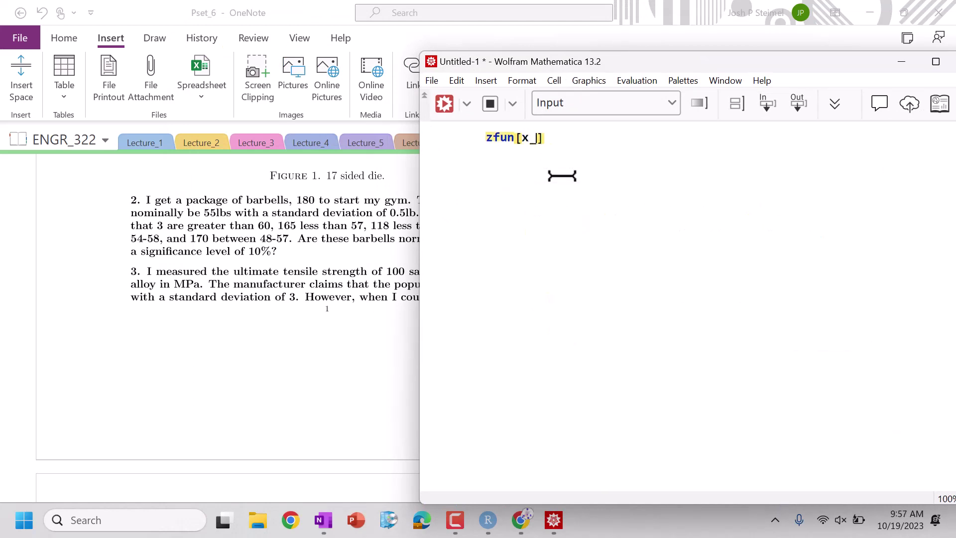
{"action": "type", "text": ", mu_, sig_]"}
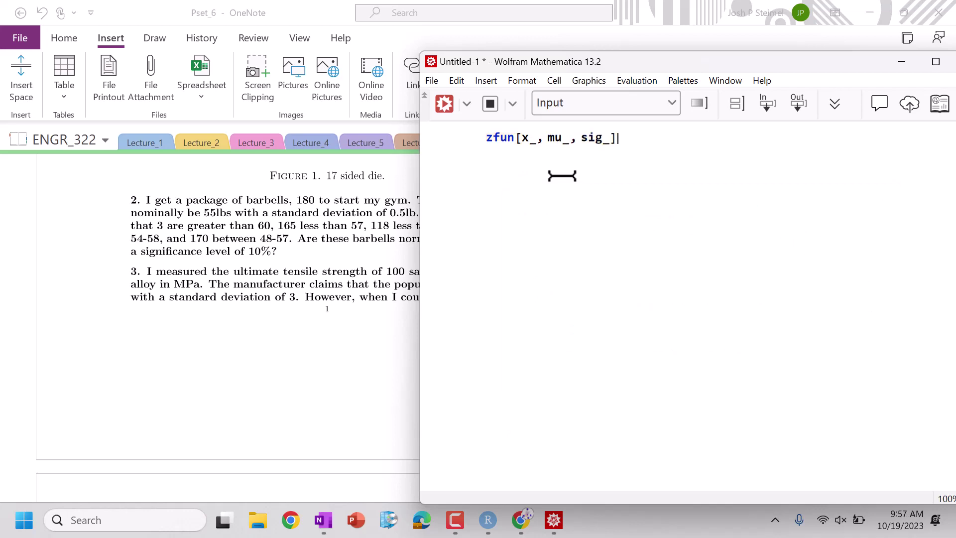
{"action": "type", "text": " :="}
{"action": "type", "text": " (x"}
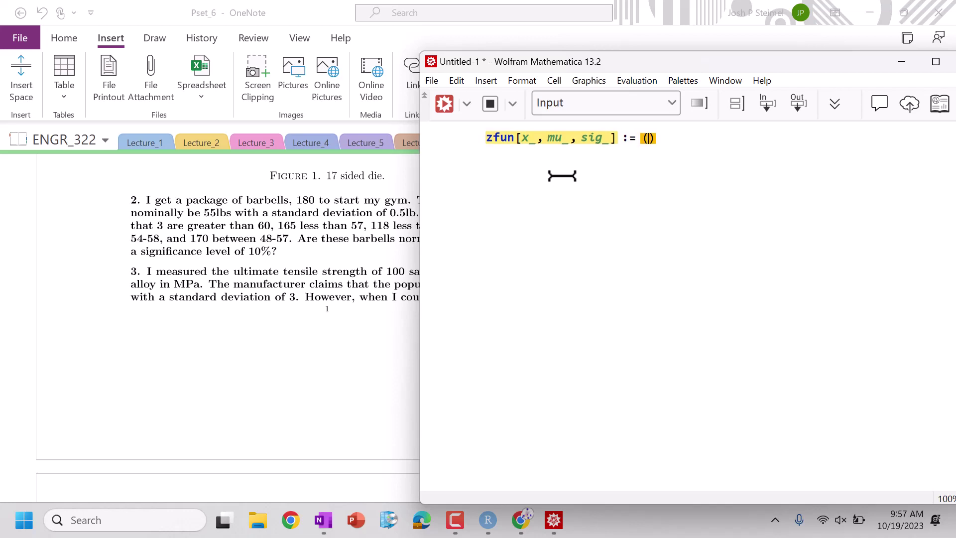
{"action": "type", "text": " - mu) / sig"}
{"action": "key", "text": "shift+Return"}
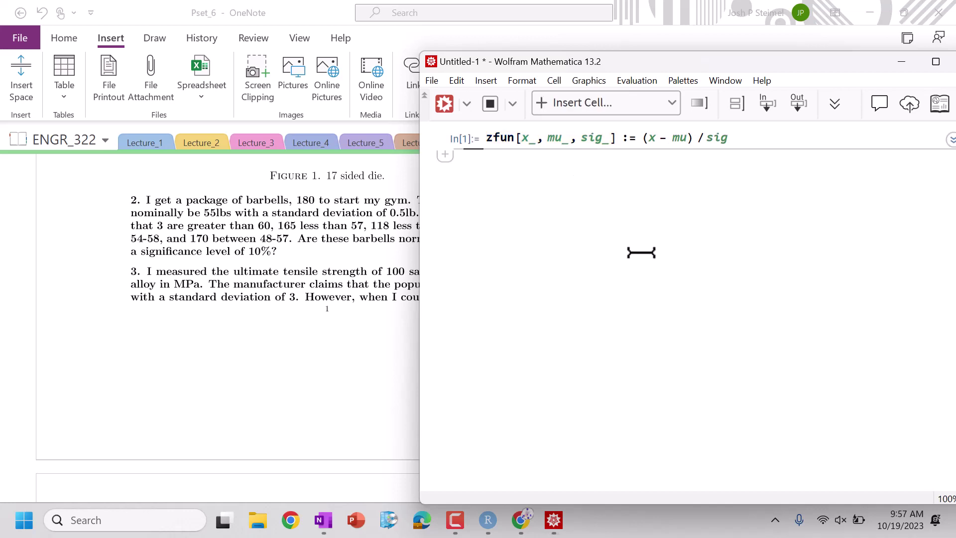
Step: Start the standard normal density in a new cell as pdf = (1/Sqrt[2*Pi])
{"action": "type", "text": "pdf ="}
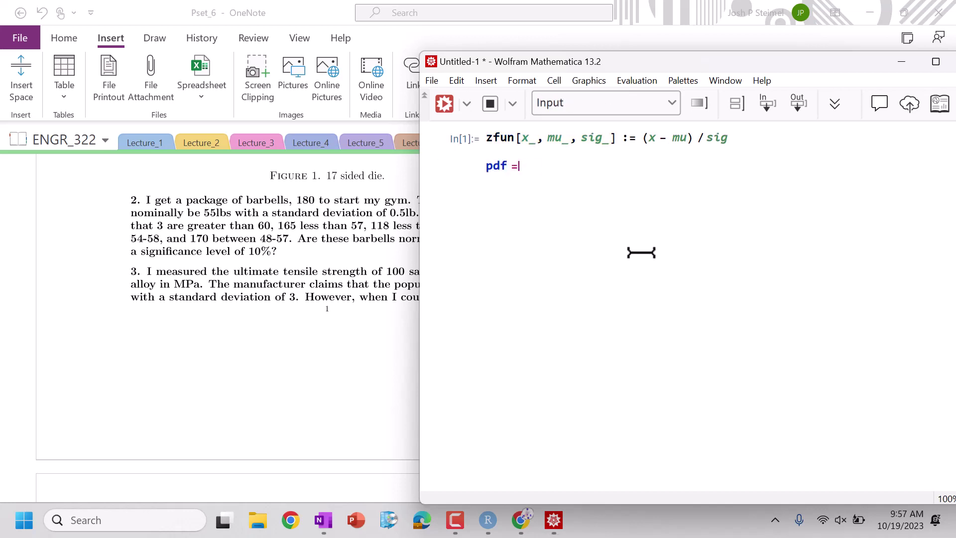
{"action": "type", "text": " (1/Sqrt[2"}
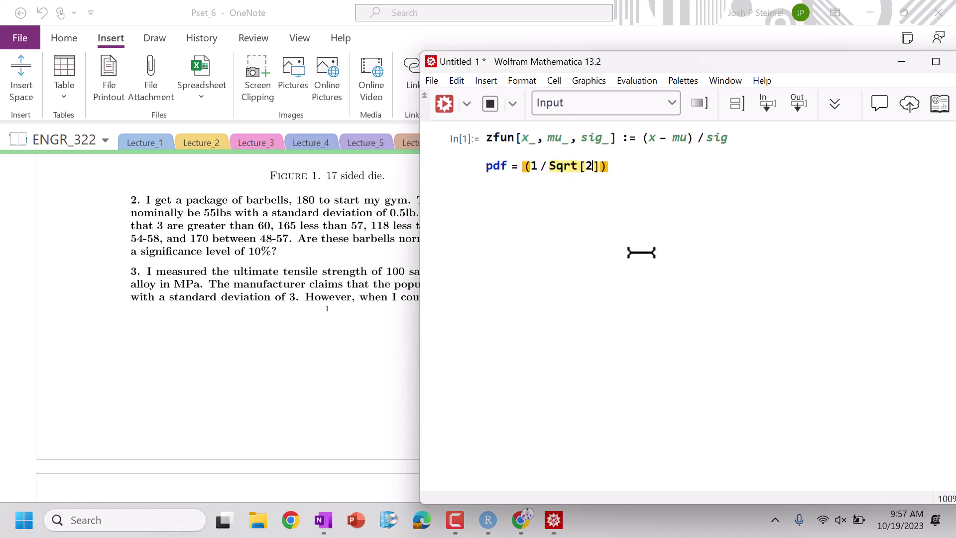
{"action": "type", "text": "*Pi]) xp"}
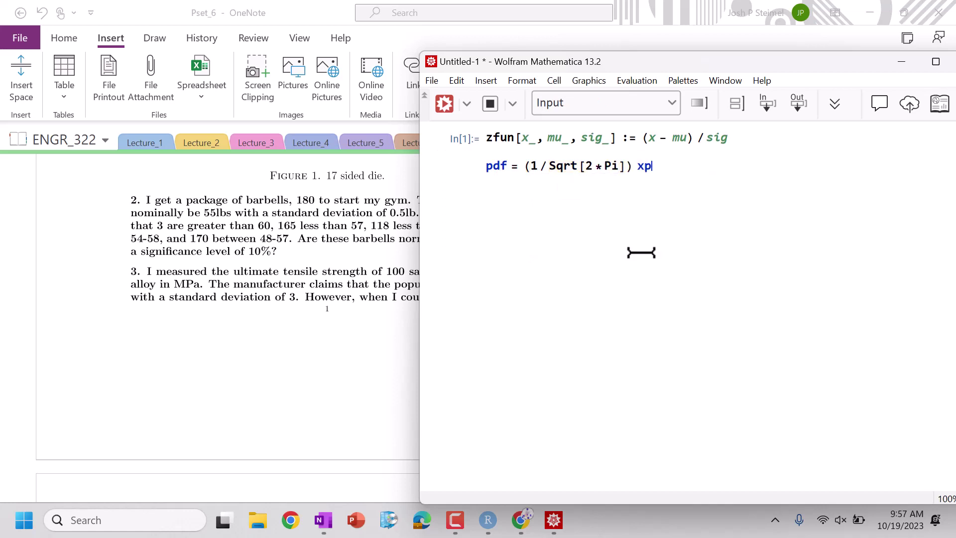
{"action": "key", "text": "BackSpace"}
{"action": "key", "text": "BackSpace"}
{"action": "key", "text": "BackSpace"}
{"action": "key", "text": "Up"}
{"action": "type", "text": "e"}
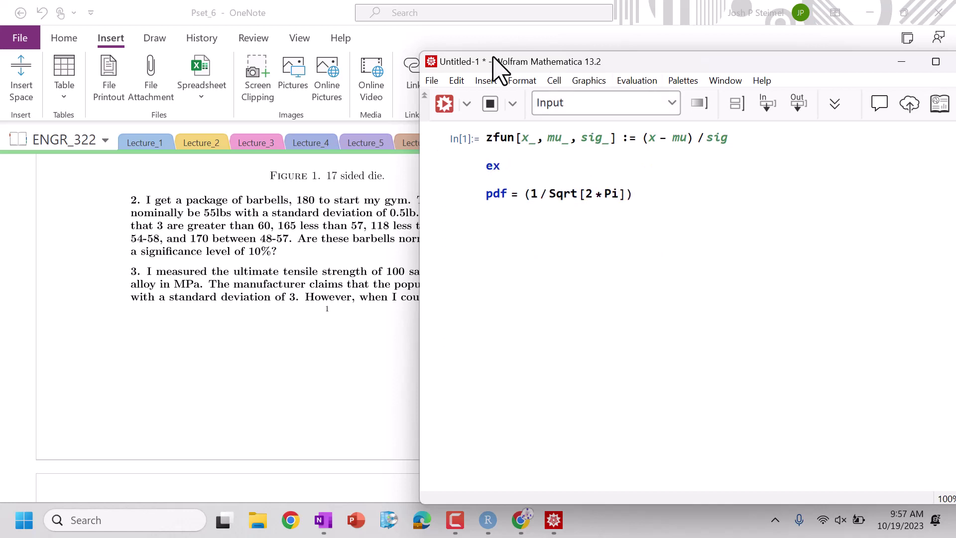
{"action": "left_click_drag", "start_coordinate": [458, 53], "coordinate": [292, 81]}
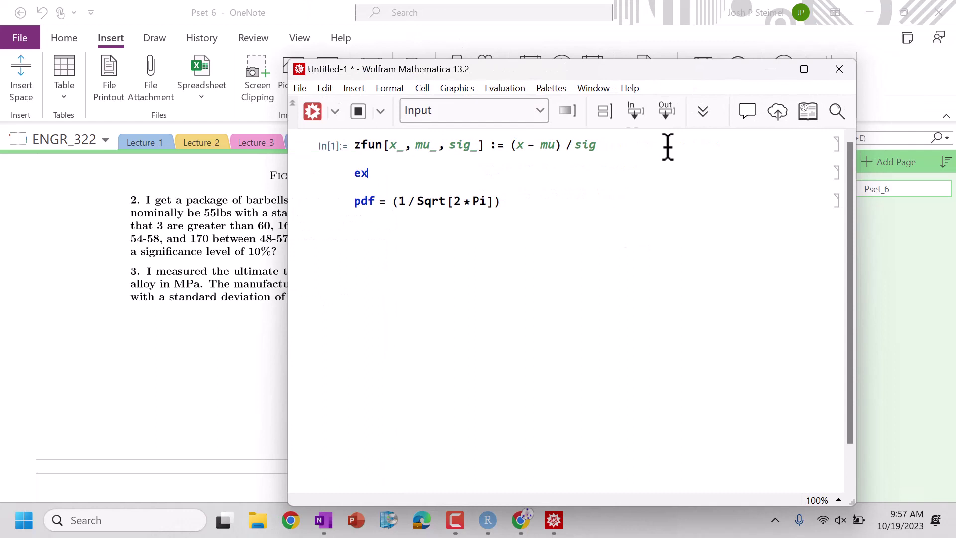
{"action": "left_click", "coordinate": [835, 172]}
{"action": "key", "text": "Delete"}
Step: Complete the pdf definition by multiplying it by Exp[-z^2/2] and evaluate the cell
{"action": "left_click", "coordinate": [504, 172]}
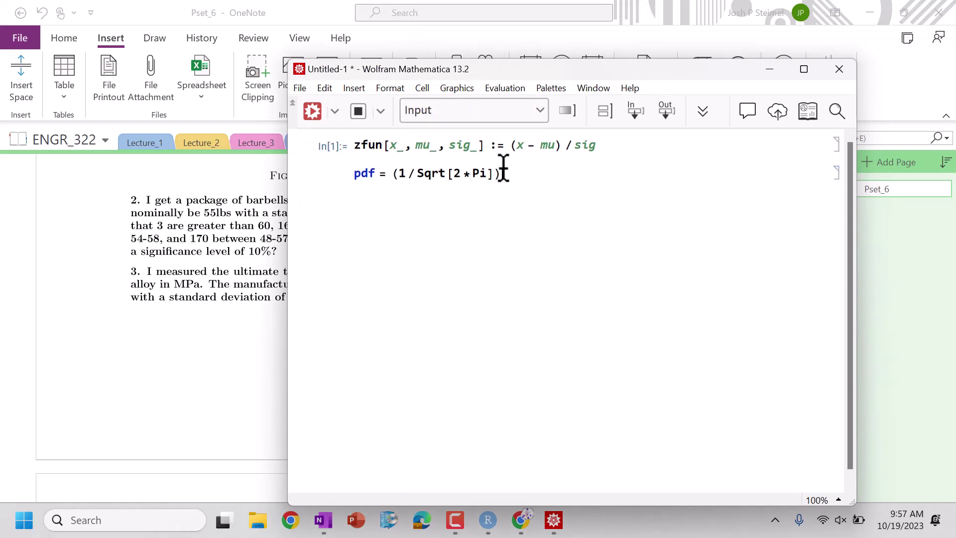
{"action": "type", "text": "*Exp[-z"}
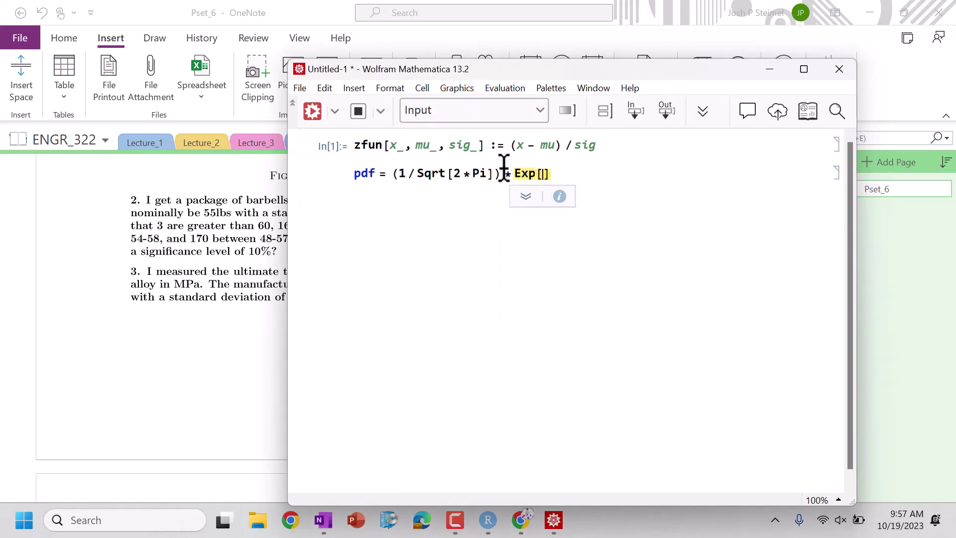
{"action": "type", "text": "^2/"}
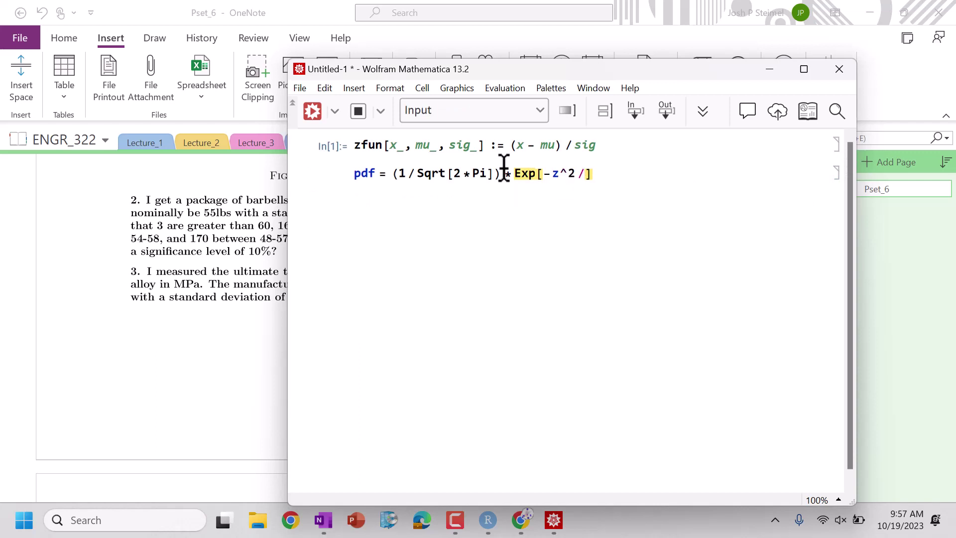
{"action": "type", "text": "2"}
{"action": "key", "text": "shift+Return"}
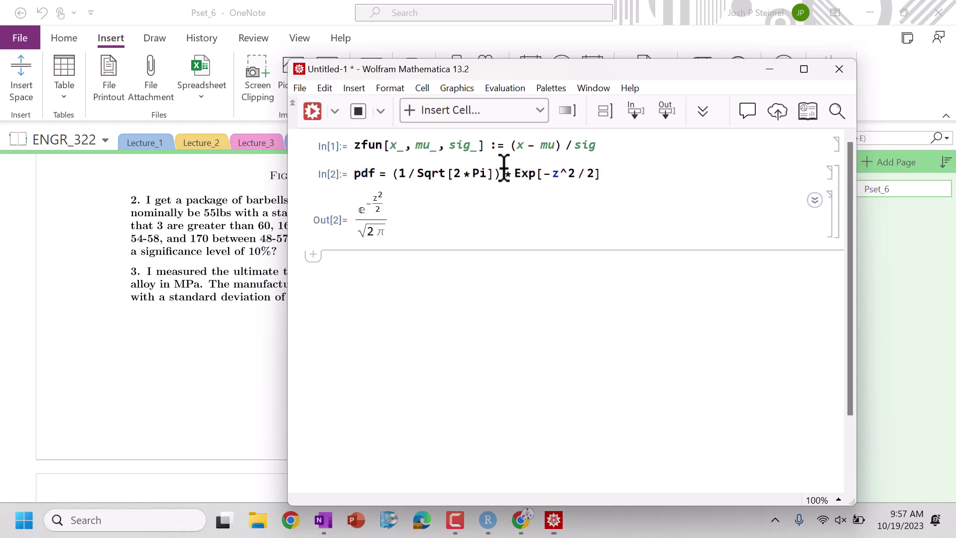
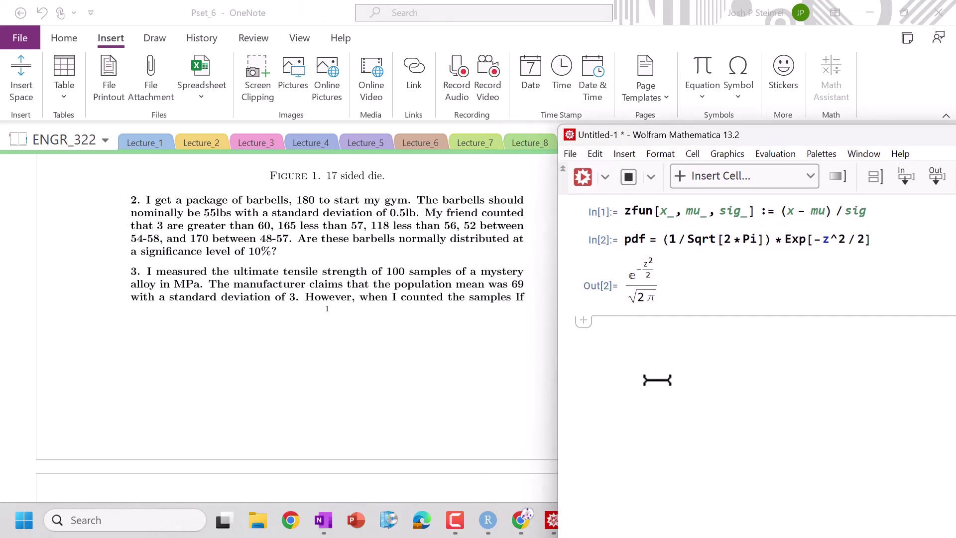
Step: Evaluate zfun[60, 55, .5] for the 60 lb barbell weight in a new cell
{"action": "type", "text": "zfun["}
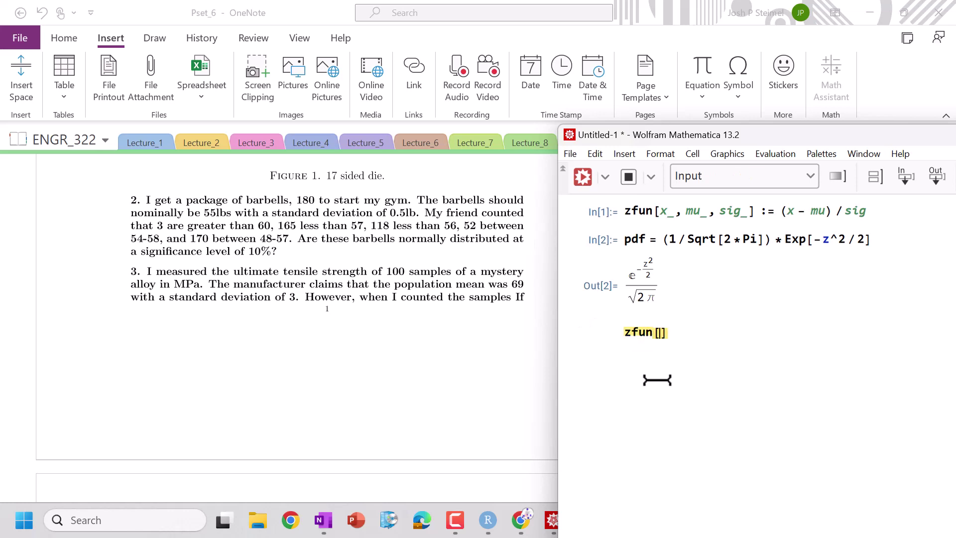
{"action": "type", "text": "60, 55, .5"}
{"action": "key", "text": "shift+Return"}
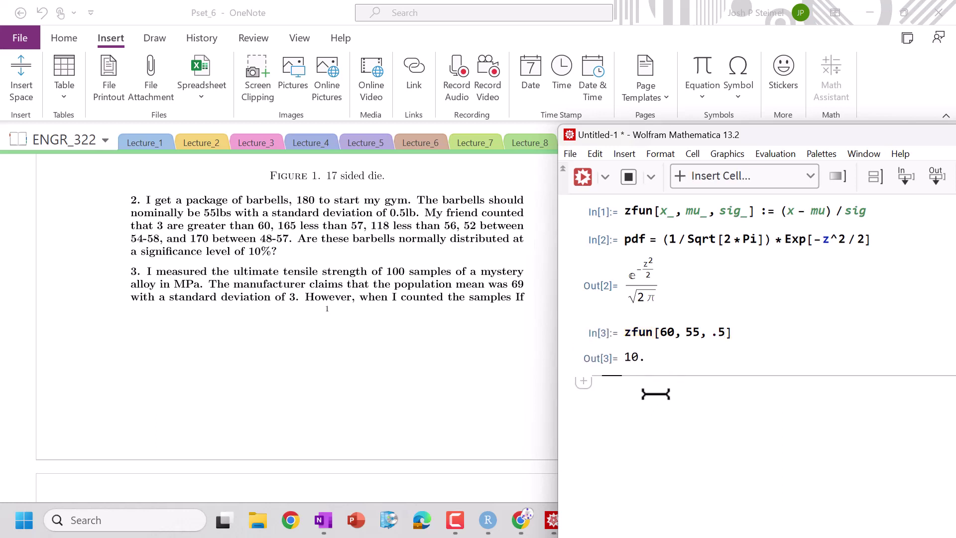
Step: Evaluate Integrate[pdf, {z, zfun[60, 55, .5], Infinity}] in a new cell and reposition the notebook window to show the whole expression
{"action": "type", "text": "Ineq"}
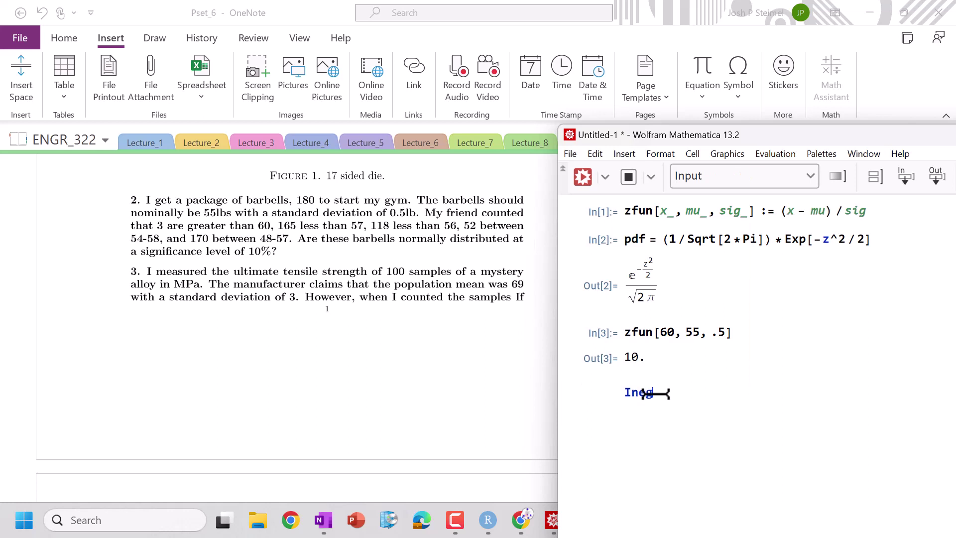
{"action": "type", "text": "tegrat"}
{"action": "key", "text": "Return"}
{"action": "type", "text": "[pdf, {z"}
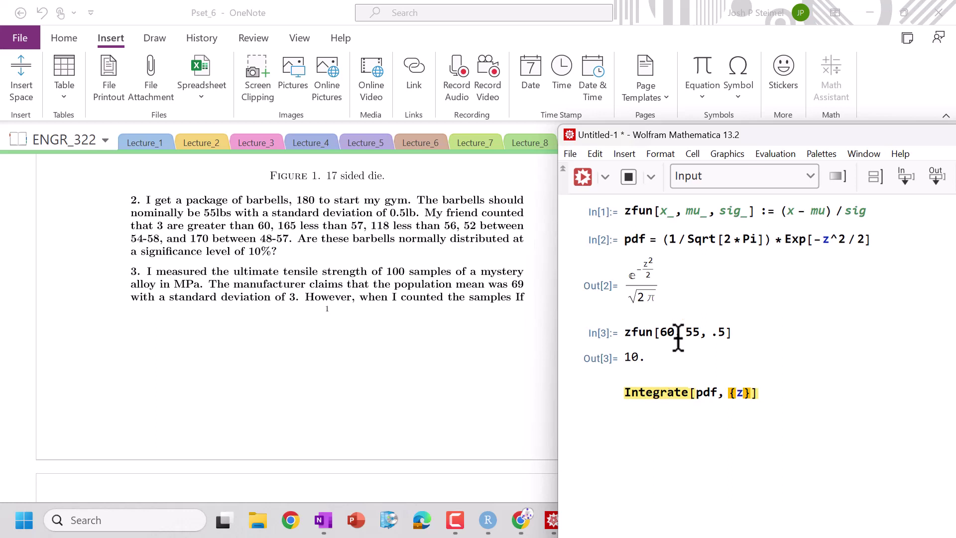
{"action": "triple_click", "coordinate": [640, 332]}
{"action": "key", "text": "ctrl+c"}
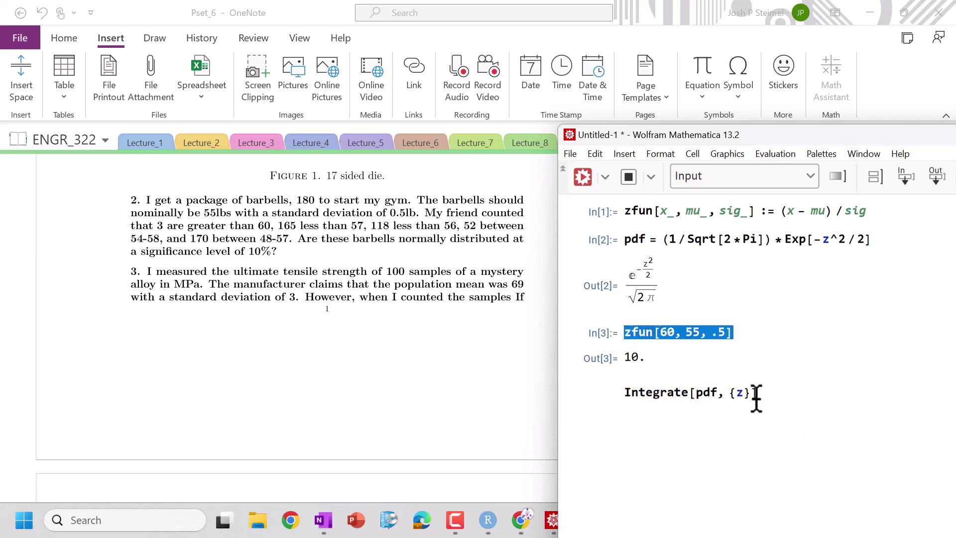
{"action": "left_click", "coordinate": [762, 392]}
{"action": "type", "text": ","}
{"action": "key", "text": "ctrl+v"}
{"action": "type", "text": ", Infinit"}
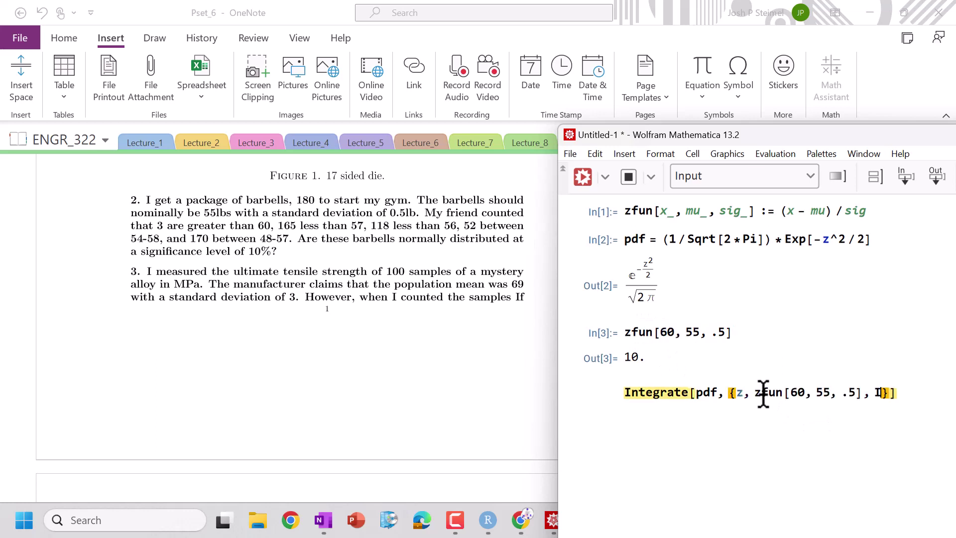
{"action": "type", "text": "y"}
{"action": "key", "text": "shift+Return"}
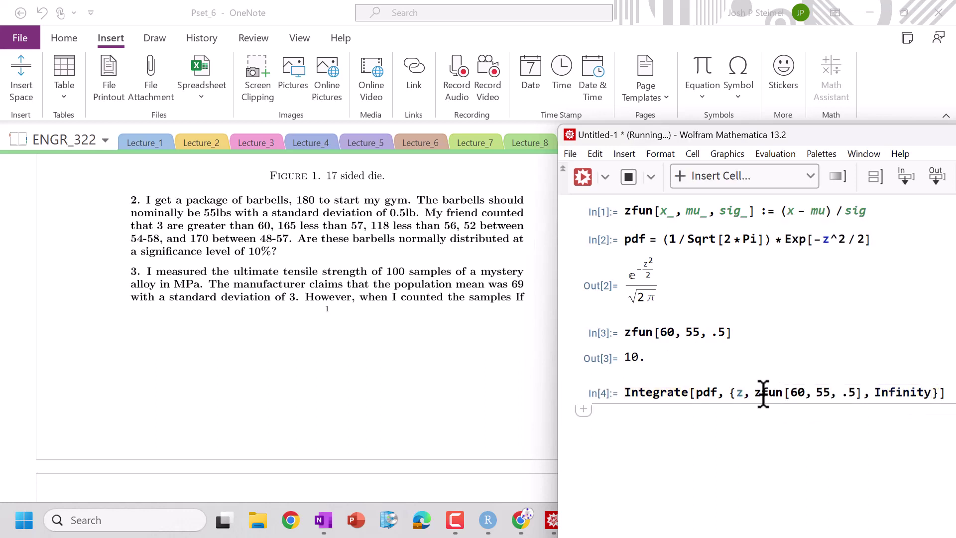
{"action": "left_click_drag", "start_coordinate": [734, 129], "coordinate": [596, 100]}
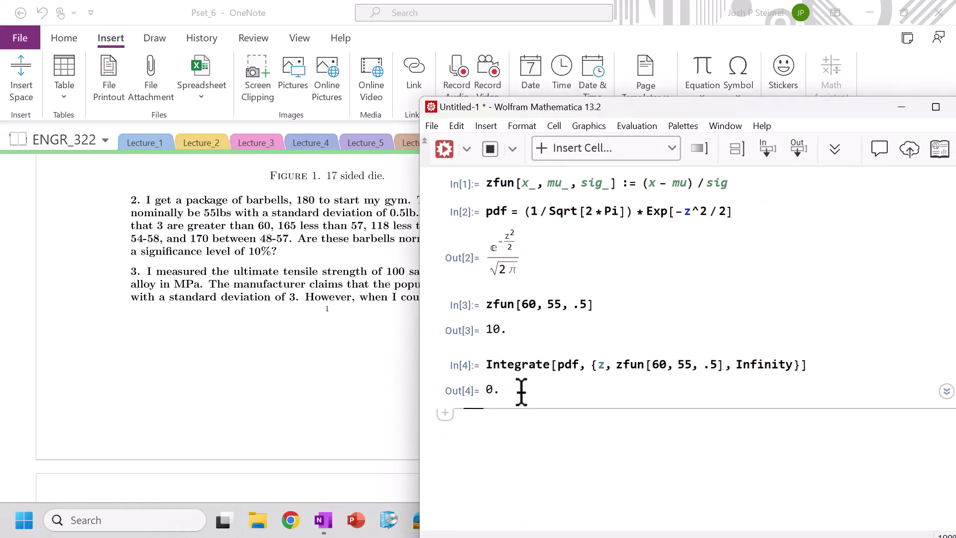
Step: Switch to OneNote and handwrite in red the chi-squared formula, the sum from i=1 to K of (Oi-Ei)^2/Ei, below problem 3's text
{"action": "left_click", "coordinate": [356, 392]}
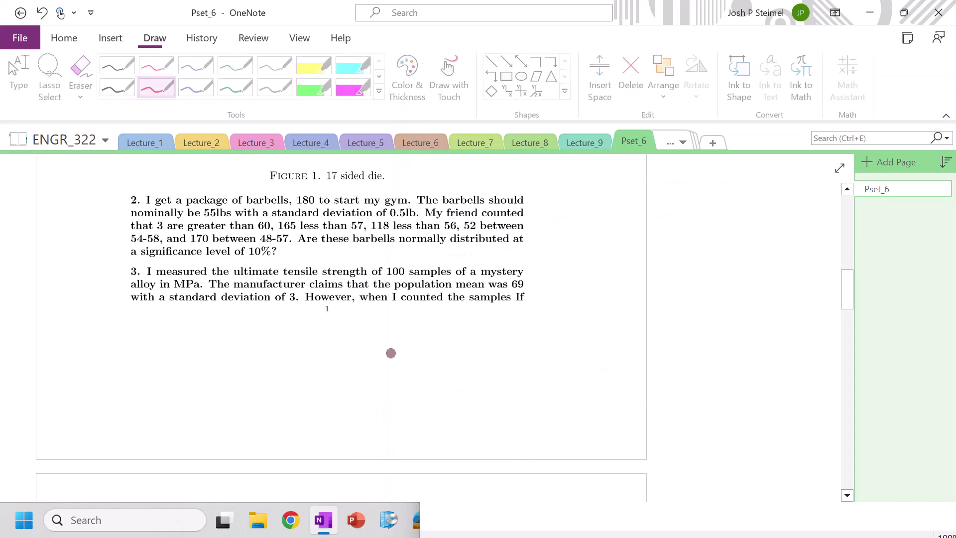
{"action": "mouse_move", "coordinate": [329, 343]}
{"action": "left_mouse_down"}
{"action": "mouse_move", "coordinate": [363, 365]}
{"action": "mouse_move", "coordinate": [342, 379]}
{"action": "left_mouse_up"}
{"action": "left_click_drag", "start_coordinate": [374, 327], "coordinate": [396, 341]}
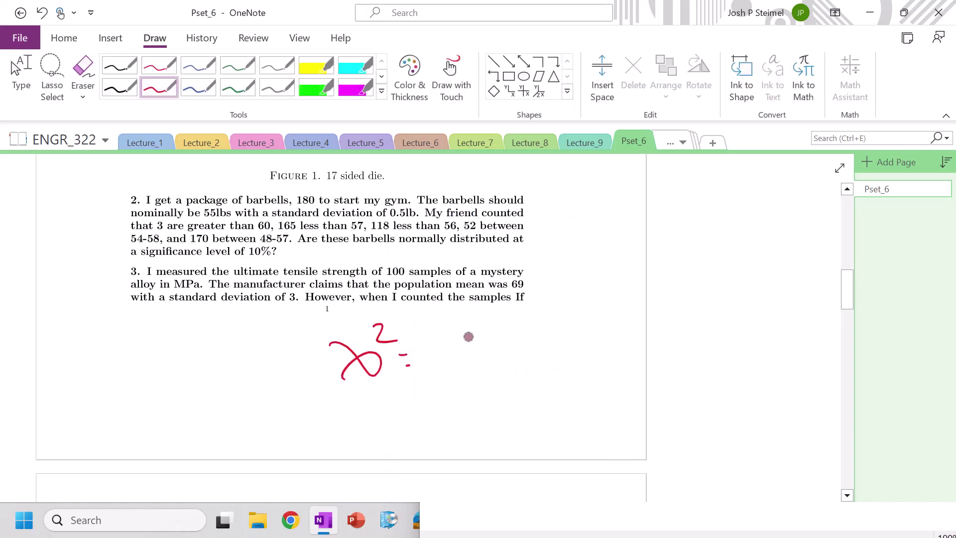
{"action": "mouse_move", "coordinate": [477, 312]}
{"action": "left_mouse_down"}
{"action": "mouse_move", "coordinate": [499, 325]}
{"action": "mouse_move", "coordinate": [502, 313]}
{"action": "mouse_move", "coordinate": [503, 327]}
{"action": "mouse_move", "coordinate": [443, 348]}
{"action": "left_mouse_up"}
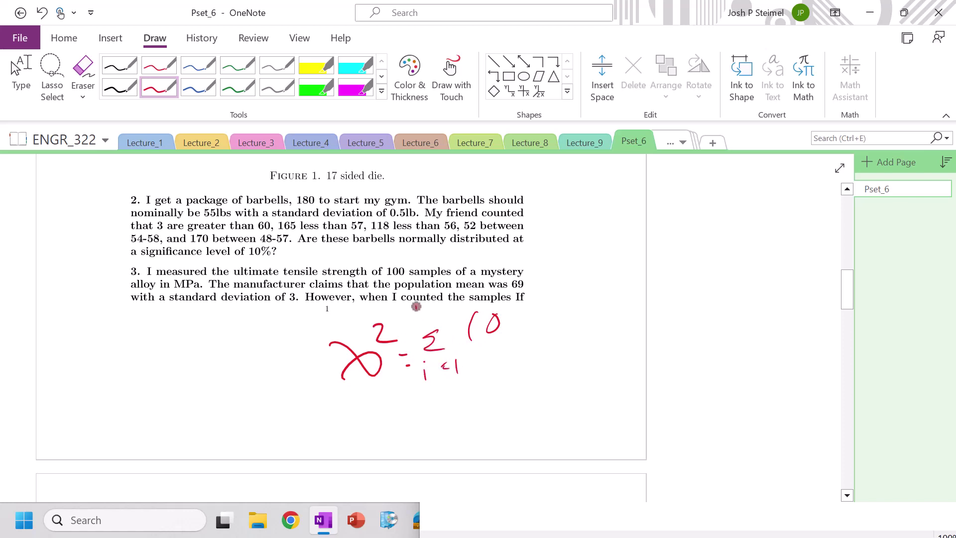
{"action": "left_click_drag", "start_coordinate": [416, 306], "coordinate": [416, 325]}
{"action": "left_click_drag", "start_coordinate": [434, 307], "coordinate": [434, 322]}
{"action": "left_click_drag", "start_coordinate": [541, 311], "coordinate": [541, 341]}
{"action": "left_click_drag", "start_coordinate": [540, 312], "coordinate": [556, 310]}
{"action": "mouse_move", "coordinate": [541, 322]}
{"action": "left_mouse_down"}
{"action": "mouse_move", "coordinate": [564, 308]}
{"action": "mouse_move", "coordinate": [580, 340]}
{"action": "left_mouse_up"}
{"action": "mouse_move", "coordinate": [583, 293]}
{"action": "left_mouse_down"}
{"action": "mouse_move", "coordinate": [616, 302]}
{"action": "mouse_move", "coordinate": [600, 297]}
{"action": "mouse_move", "coordinate": [626, 294]}
{"action": "left_mouse_up"}
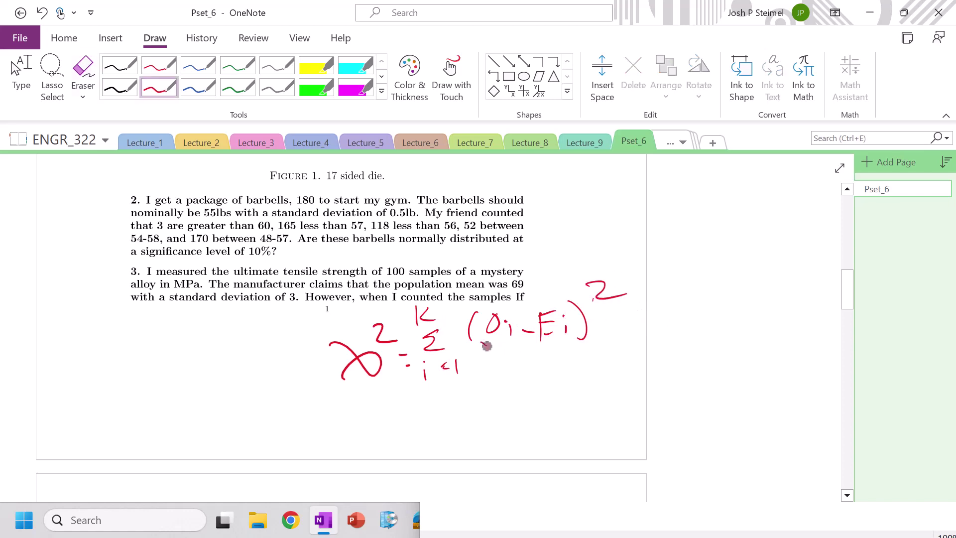
{"action": "left_click_drag", "start_coordinate": [482, 344], "coordinate": [600, 335]}
{"action": "left_click_drag", "start_coordinate": [515, 359], "coordinate": [515, 385]}
{"action": "left_click_drag", "start_coordinate": [510, 366], "coordinate": [535, 367]}
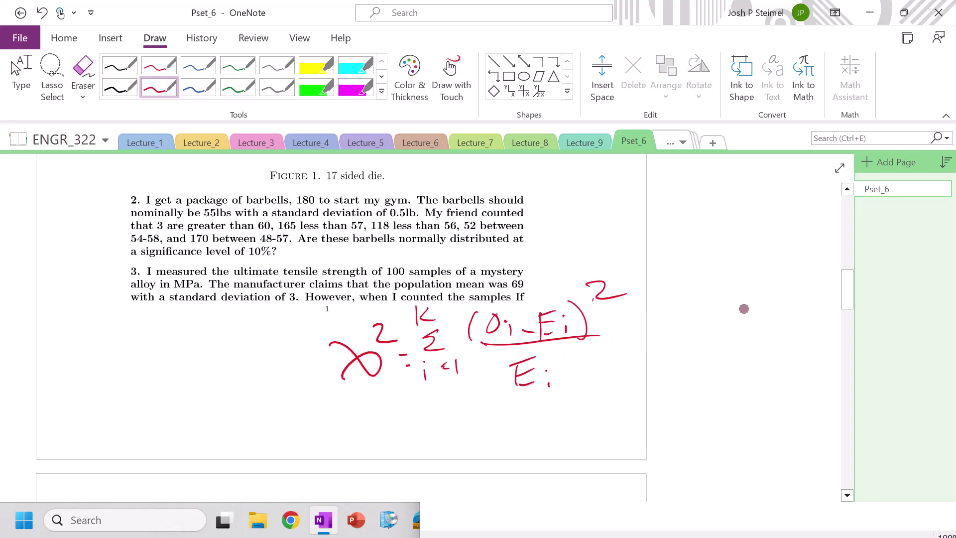
{"action": "mouse_move", "coordinate": [567, 195]}
{"action": "left_mouse_down"}
{"action": "mouse_move", "coordinate": [572, 207]}
{"action": "mouse_move", "coordinate": [636, 195]}
{"action": "mouse_move", "coordinate": [639, 206]}
{"action": "left_mouse_up"}
{"action": "left_click_drag", "start_coordinate": [662, 193], "coordinate": [661, 224]}
{"action": "mouse_move", "coordinate": [653, 205]}
{"action": "left_mouse_down"}
{"action": "mouse_move", "coordinate": [709, 206]}
{"action": "mouse_move", "coordinate": [709, 225]}
{"action": "mouse_move", "coordinate": [761, 214]}
{"action": "mouse_move", "coordinate": [786, 226]}
{"action": "mouse_move", "coordinate": [803, 213]}
{"action": "left_mouse_up"}
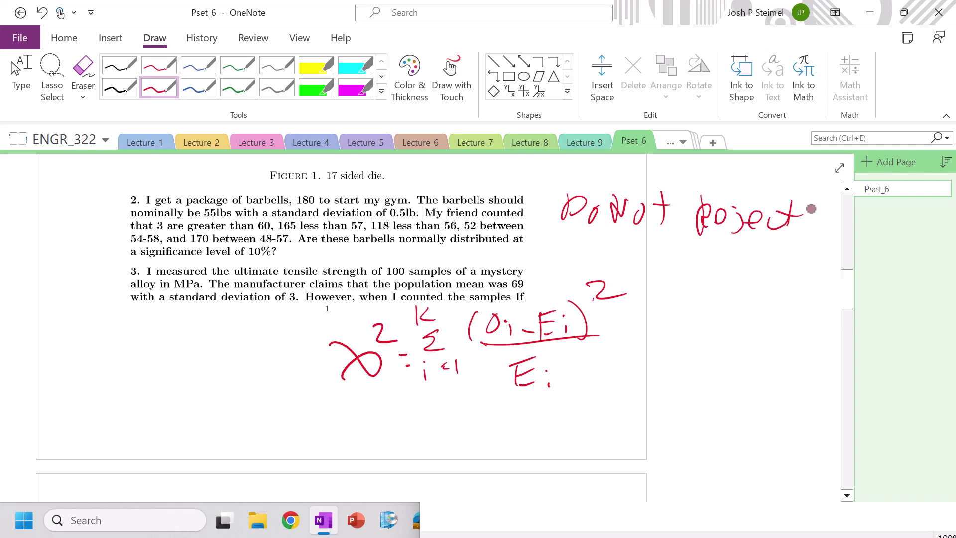
{"action": "mouse_move", "coordinate": [796, 214]}
{"action": "left_mouse_down"}
{"action": "mouse_move", "coordinate": [761, 219]}
{"action": "mouse_move", "coordinate": [766, 238]}
{"action": "mouse_move", "coordinate": [692, 215]}
{"action": "mouse_move", "coordinate": [619, 220]}
{"action": "left_mouse_up"}
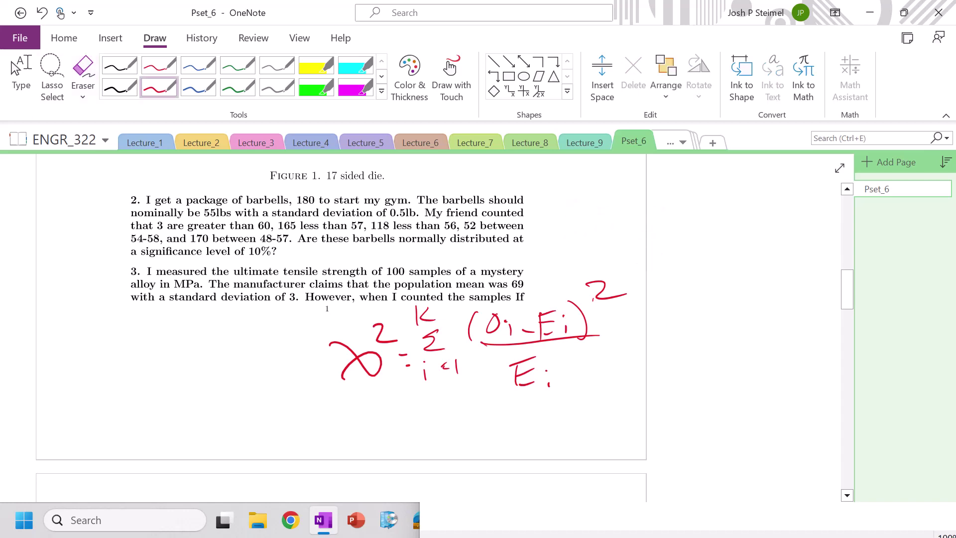
Step: Handwrite "Reject" beside problem 2 and sketch a distribution curve on axes with a dashed vertical line in its far tail
{"action": "mouse_move", "coordinate": [564, 191]}
{"action": "left_mouse_down"}
{"action": "mouse_move", "coordinate": [580, 224]}
{"action": "mouse_move", "coordinate": [603, 214]}
{"action": "mouse_move", "coordinate": [616, 246]}
{"action": "mouse_move", "coordinate": [646, 217]}
{"action": "mouse_move", "coordinate": [708, 226]}
{"action": "left_mouse_up"}
{"action": "mouse_move", "coordinate": [87, 301]}
{"action": "left_mouse_down"}
{"action": "mouse_move", "coordinate": [56, 427]}
{"action": "mouse_move", "coordinate": [223, 425]}
{"action": "left_mouse_up"}
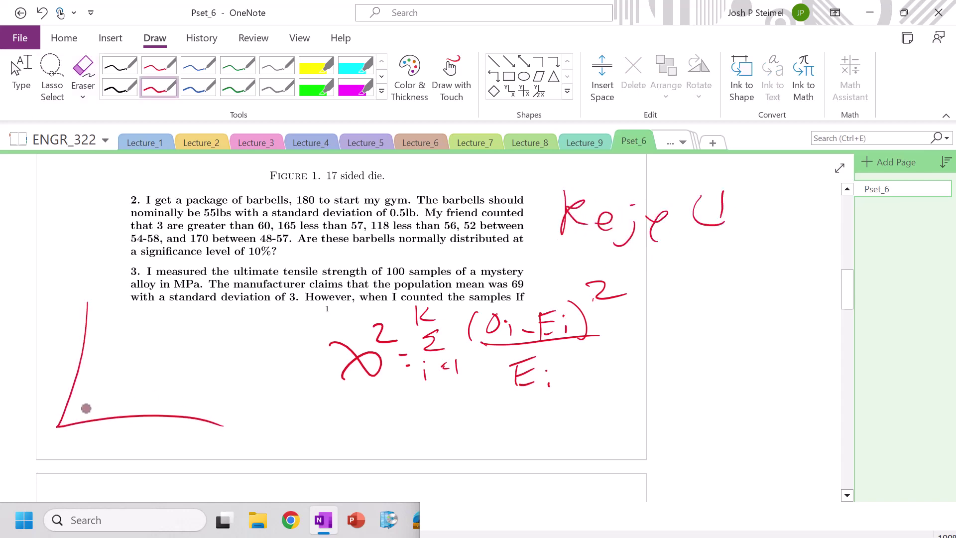
{"action": "mouse_move", "coordinate": [77, 423]}
{"action": "left_mouse_down"}
{"action": "mouse_move", "coordinate": [120, 321]}
{"action": "mouse_move", "coordinate": [161, 396]}
{"action": "mouse_move", "coordinate": [201, 417]}
{"action": "left_mouse_up"}
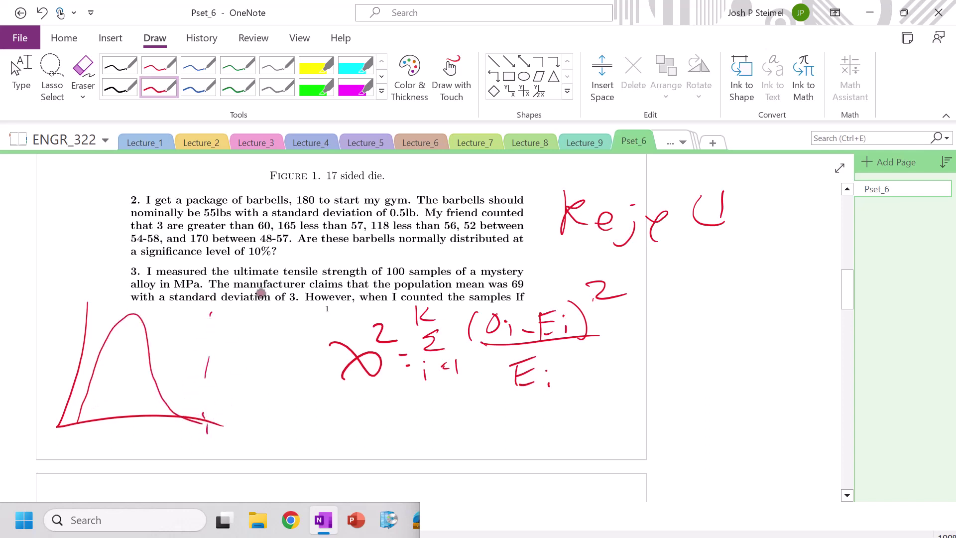
Step: Circle the handwritten Reject verdict, draw a check mark beside problem 2, and return to text mode
{"action": "mouse_move", "coordinate": [779, 214]}
{"action": "left_mouse_down"}
{"action": "mouse_move", "coordinate": [642, 268]}
{"action": "mouse_move", "coordinate": [682, 168]}
{"action": "left_mouse_up"}
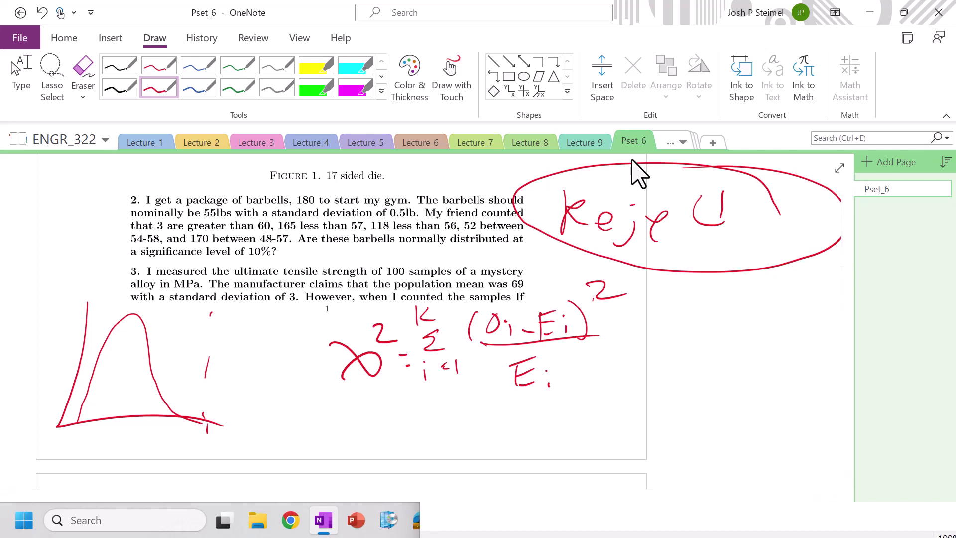
{"action": "left_click_drag", "start_coordinate": [95, 198], "coordinate": [148, 154]}
{"action": "left_click", "coordinate": [21, 77]}
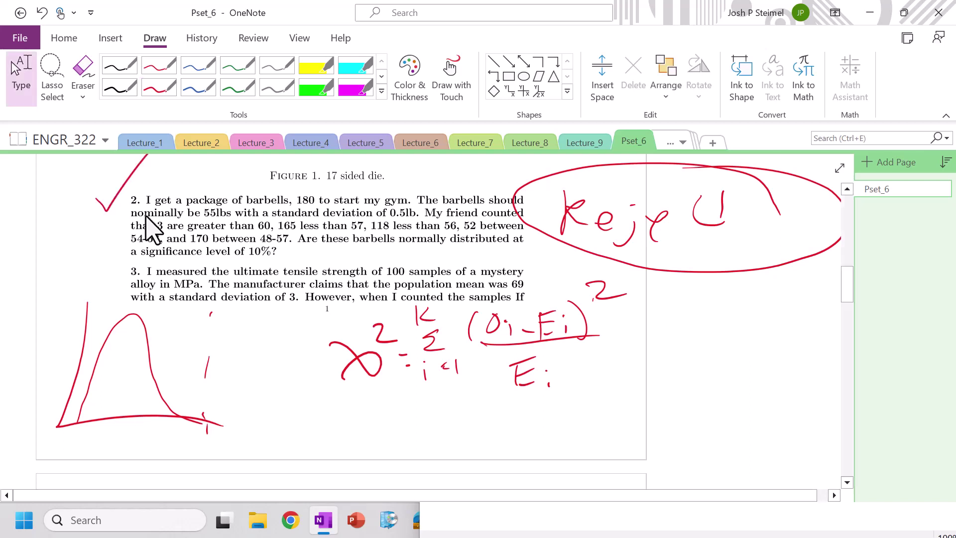
Step: Switch to Mathematica, narrow the notebook beside the problem text, and evaluate obs = {2, 17, 36, 32, 13} with problem 3's observed counts
{"action": "scroll", "coordinate": [438, 344], "scroll_direction": "down", "scroll_amount": 1}
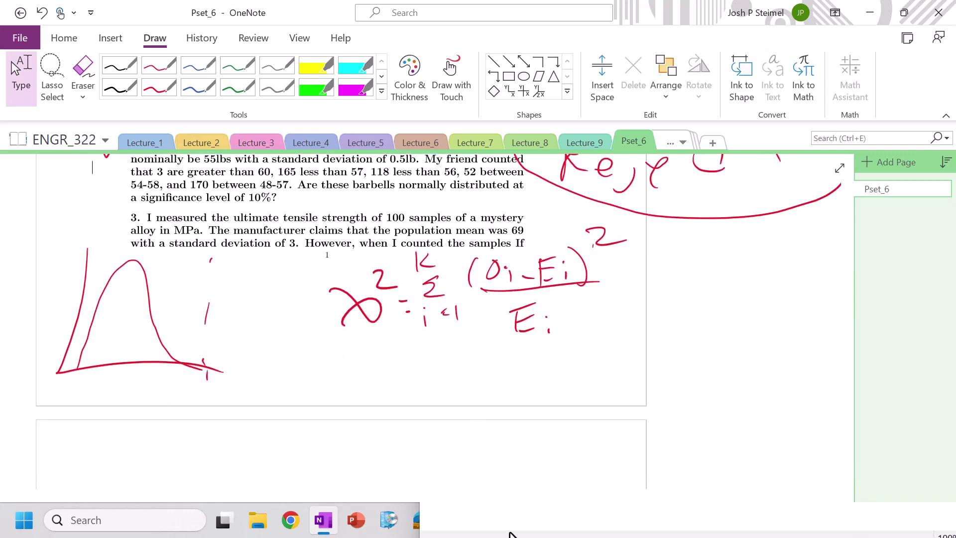
{"action": "key", "text": "alt+Tab"}
{"action": "mouse_move", "coordinate": [526, 315]}
{"action": "left_mouse_down"}
{"action": "mouse_move", "coordinate": [545, 309]}
{"action": "mouse_move", "coordinate": [538, 316]}
{"action": "left_mouse_up"}
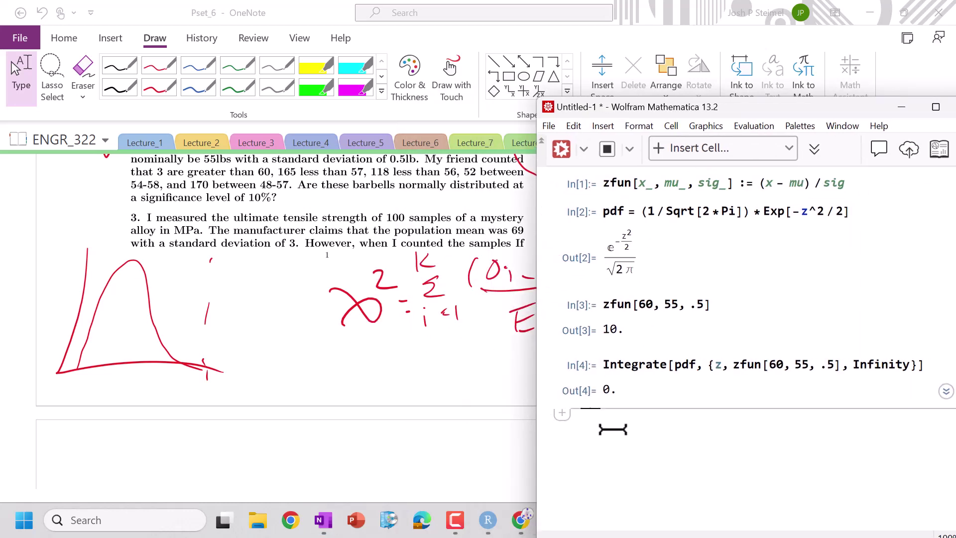
{"action": "type", "text": "obs = {|"}
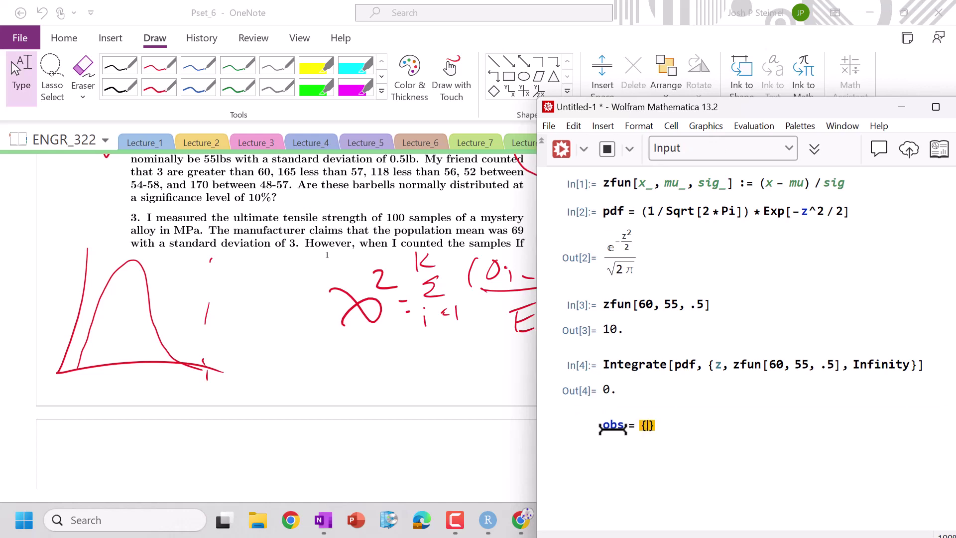
{"action": "scroll", "coordinate": [341, 394], "scroll_direction": "down", "scroll_amount": 5}
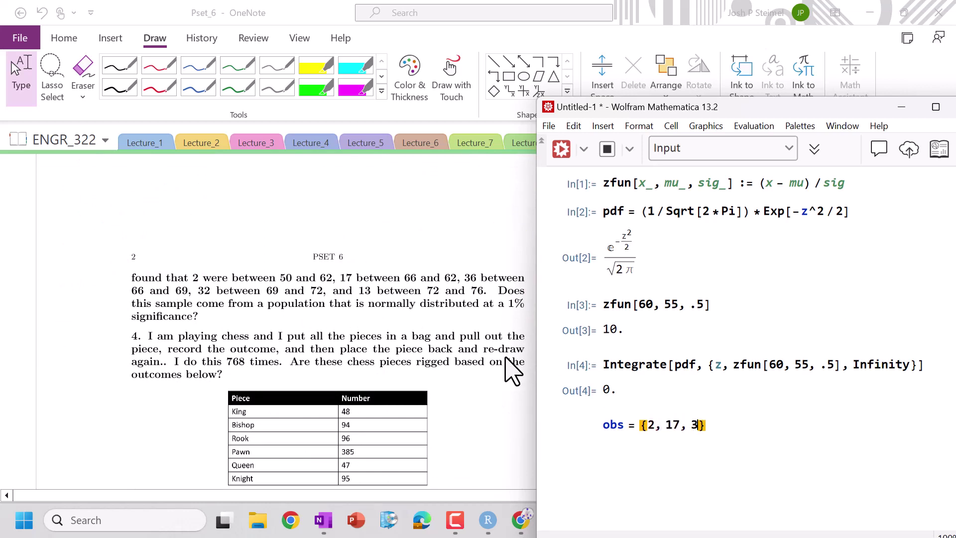
{"action": "type", "text": "6, 32, 13"}
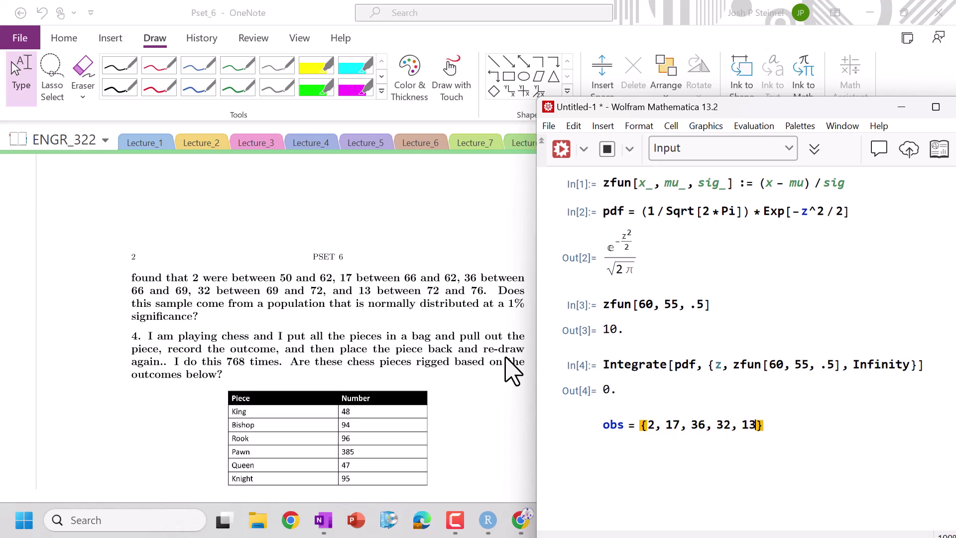
{"action": "key", "text": "shift+Return"}
Step: Check problem 3's mean, deviation and intervals, and place two copies of the Integrate[pdf, ...] expression below the obs list
{"action": "scroll", "coordinate": [530, 492], "scroll_direction": "down", "scroll_amount": 2}
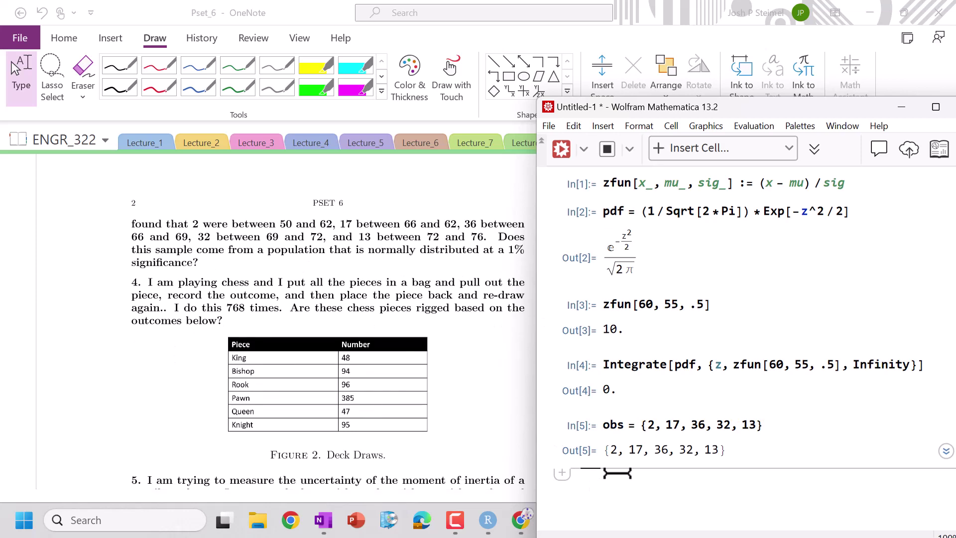
{"action": "scroll", "coordinate": [433, 378], "scroll_direction": "up", "scroll_amount": 5}
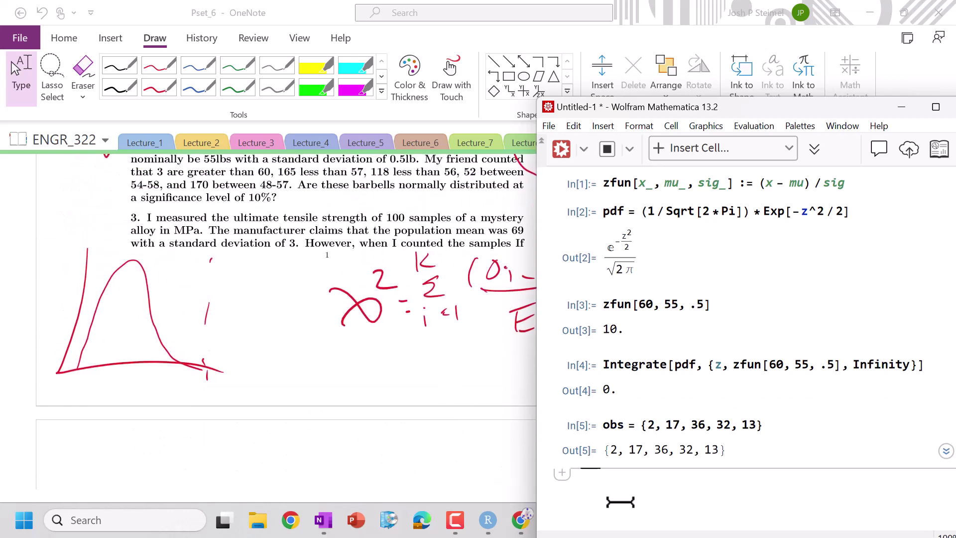
{"action": "scroll", "coordinate": [486, 461], "scroll_direction": "down", "scroll_amount": 5}
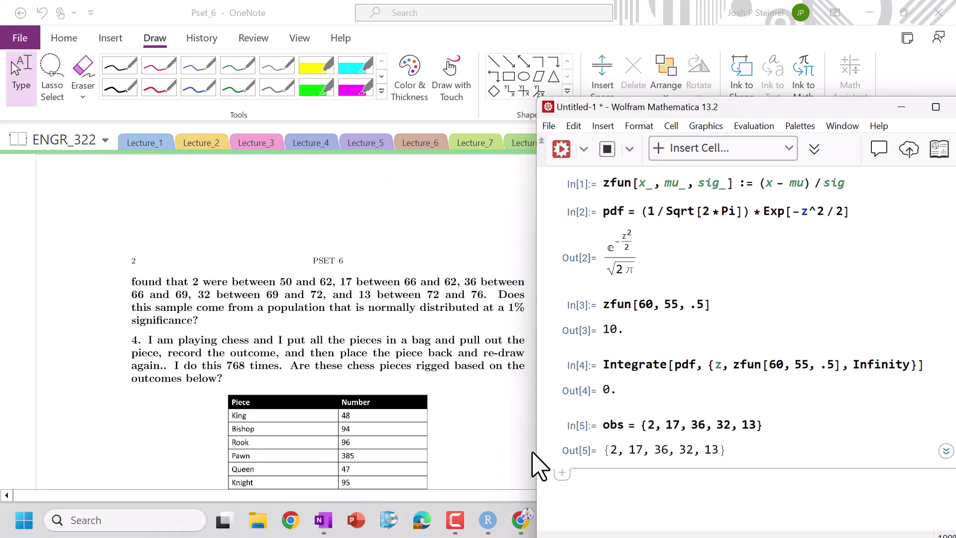
{"action": "type", "text": "ex"}
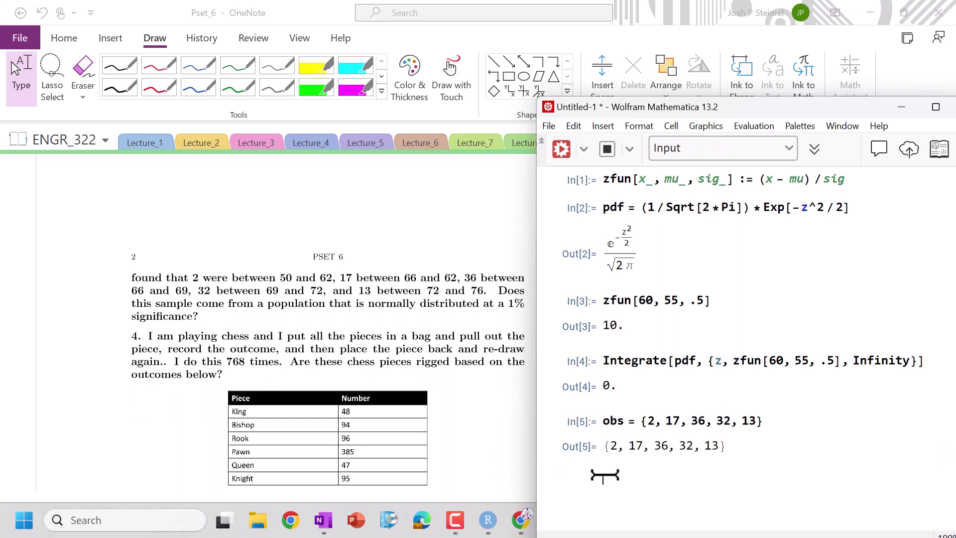
{"action": "triple_click", "coordinate": [626, 359]}
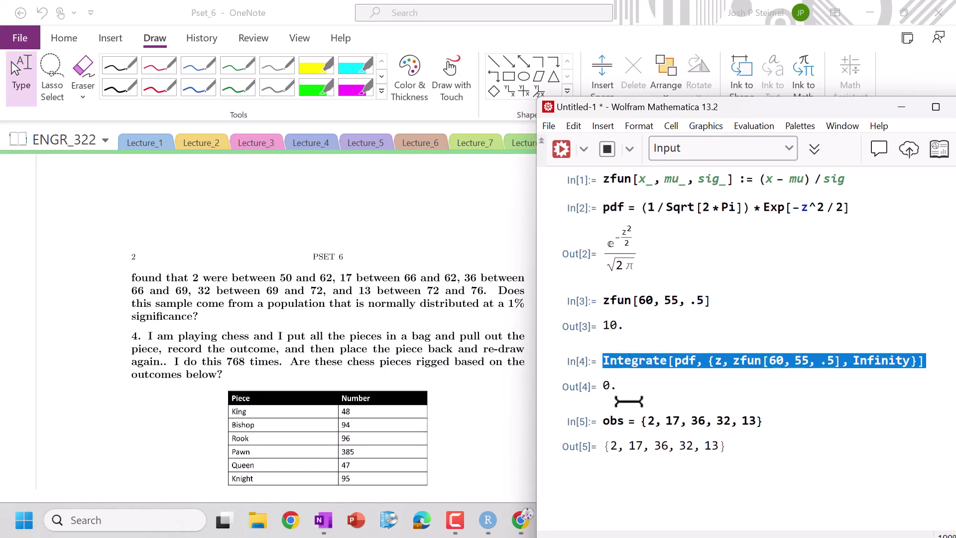
{"action": "key", "text": "ctrl+c"}
{"action": "left_click", "coordinate": [636, 480]}
{"action": "key", "text": "ctrl+v"}
{"action": "double_click", "coordinate": [647, 476]}
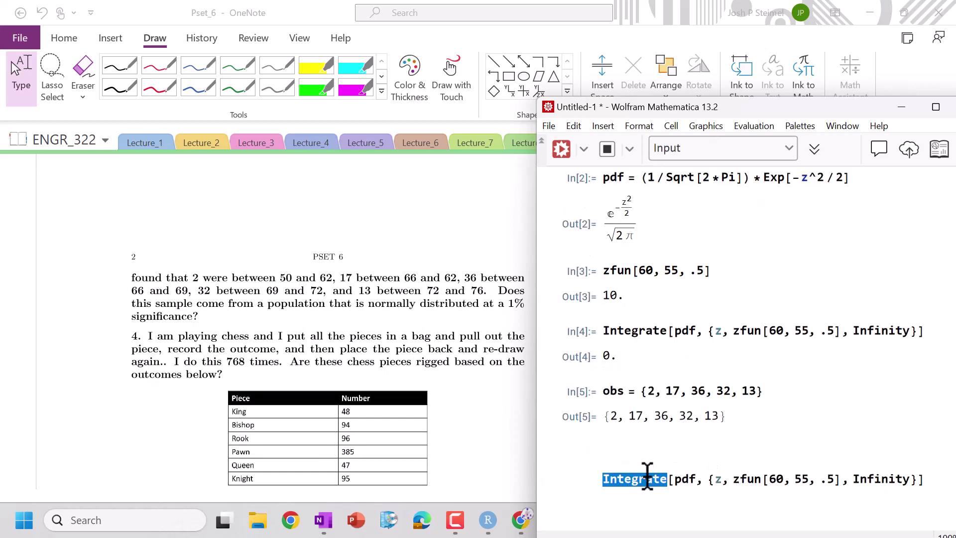
{"action": "left_click", "coordinate": [641, 450]}
{"action": "key", "text": "ctrl+v"}
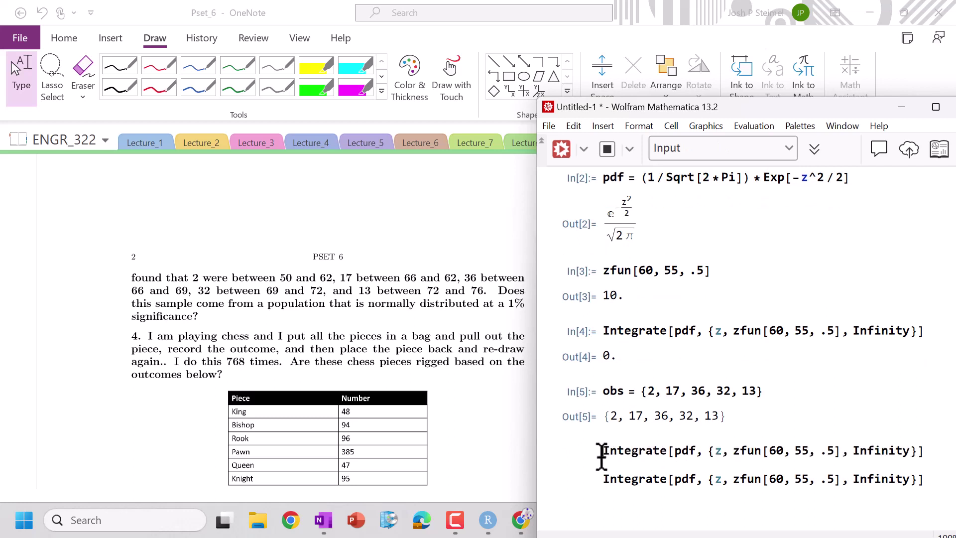
Step: Assign the first copied integral, multiplied by 100, to exp1, and move the notebook window fully onto the screen
{"action": "type", "text": "exp1 = Integrate[pdf,"}
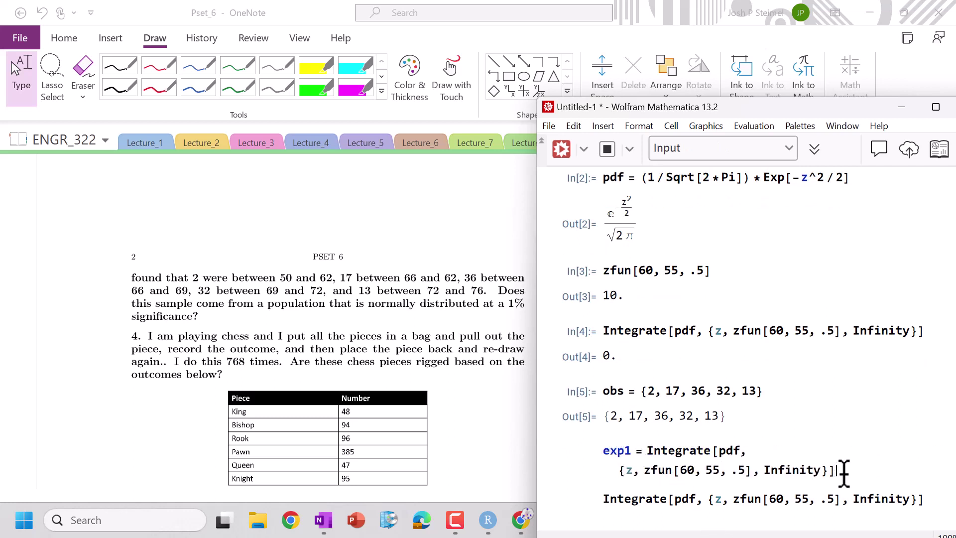
{"action": "left_click", "coordinate": [844, 472]}
{"action": "type", "text": "*100"}
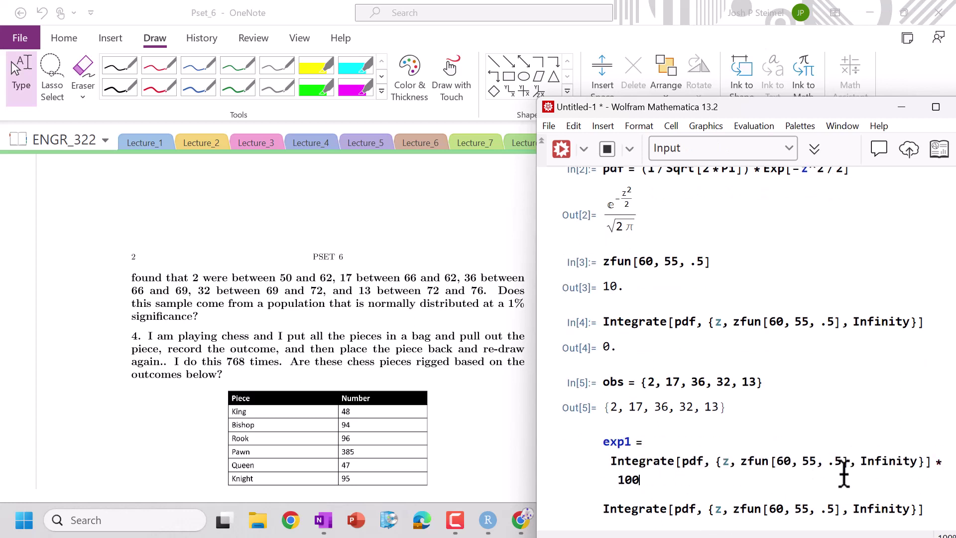
{"action": "left_click_drag", "start_coordinate": [652, 105], "coordinate": [601, 54]}
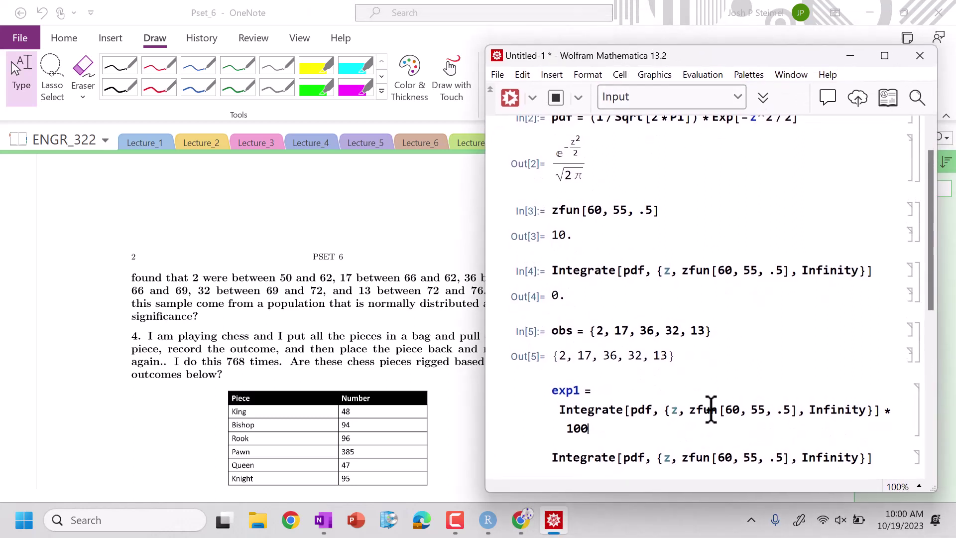
Step: Change the lower limit of the exp1 integral to zfun[50, 69, 3]
{"action": "double_click", "coordinate": [740, 411]}
{"action": "type", "text": "50"}
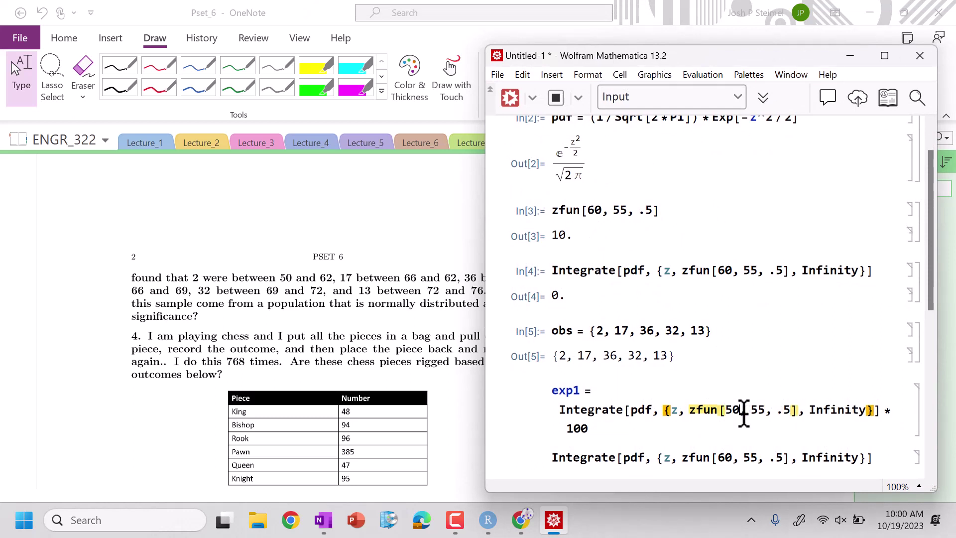
{"action": "double_click", "coordinate": [759, 410]}
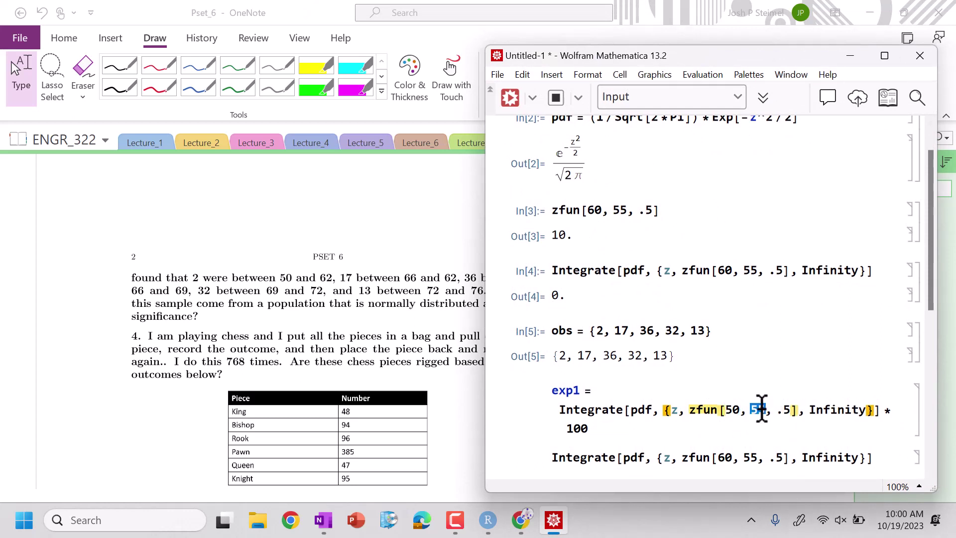
{"action": "type", "text": "69"}
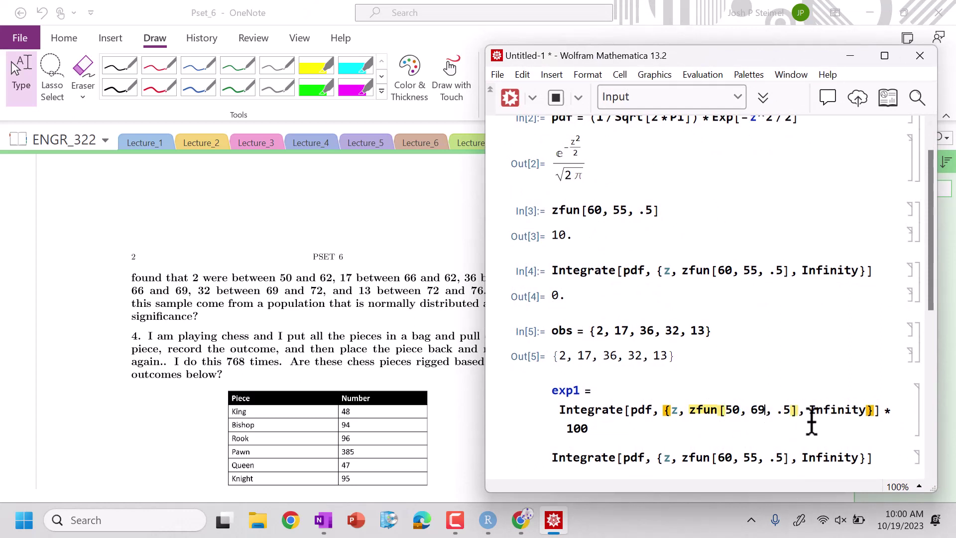
{"action": "double_click", "coordinate": [786, 411]}
{"action": "type", "text": "3"}
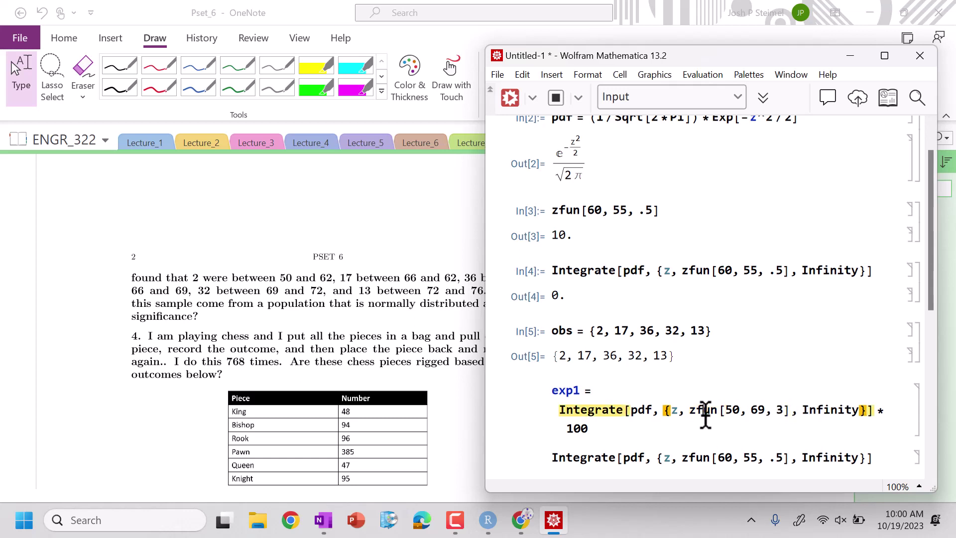
Step: Replace Infinity in the exp1 integral with zfun[62, 69, 3] as the upper limit and evaluate the cell
{"action": "triple_click", "coordinate": [705, 413]}
{"action": "double_click", "coordinate": [824, 409]}
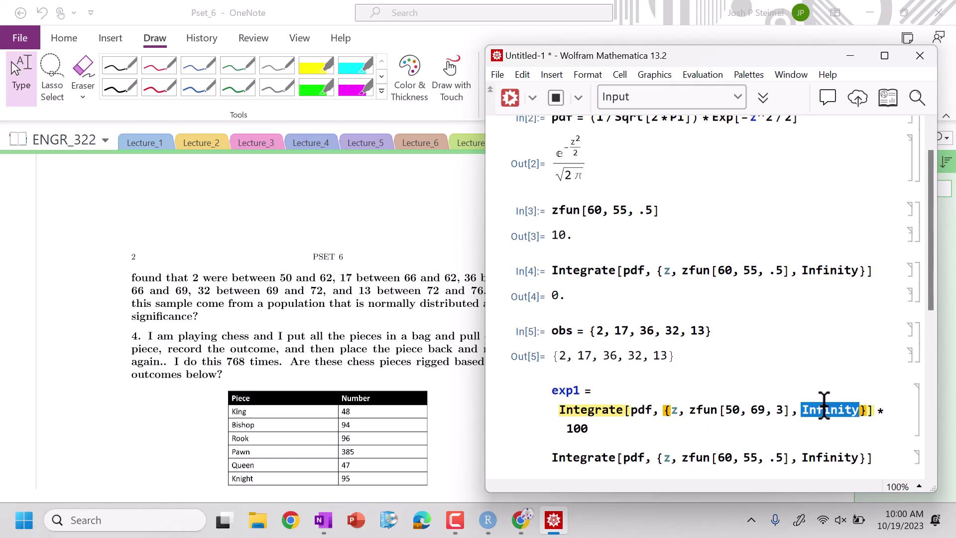
{"action": "key", "text": "ctrl+v"}
{"action": "double_click", "coordinate": [624, 428]}
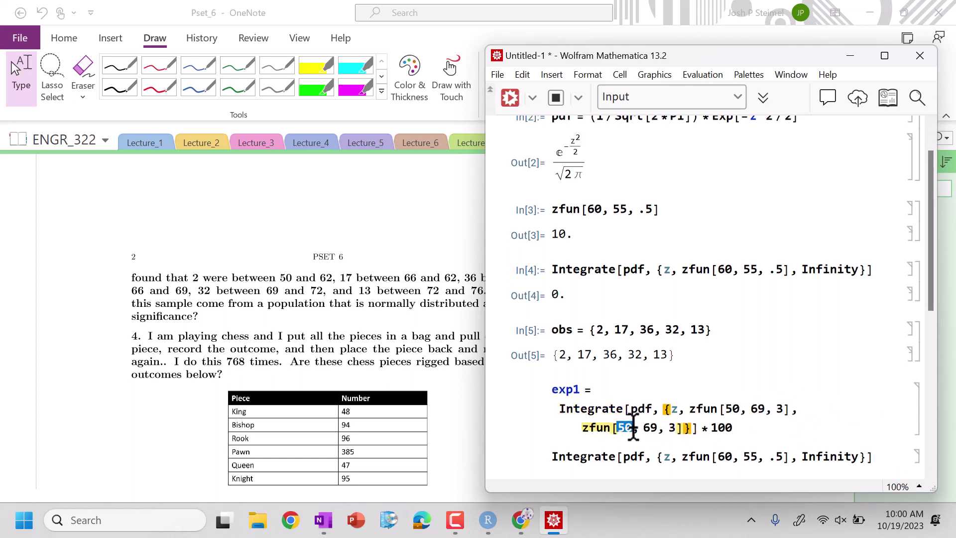
{"action": "type", "text": "62"}
{"action": "key", "text": "shift+Return"}
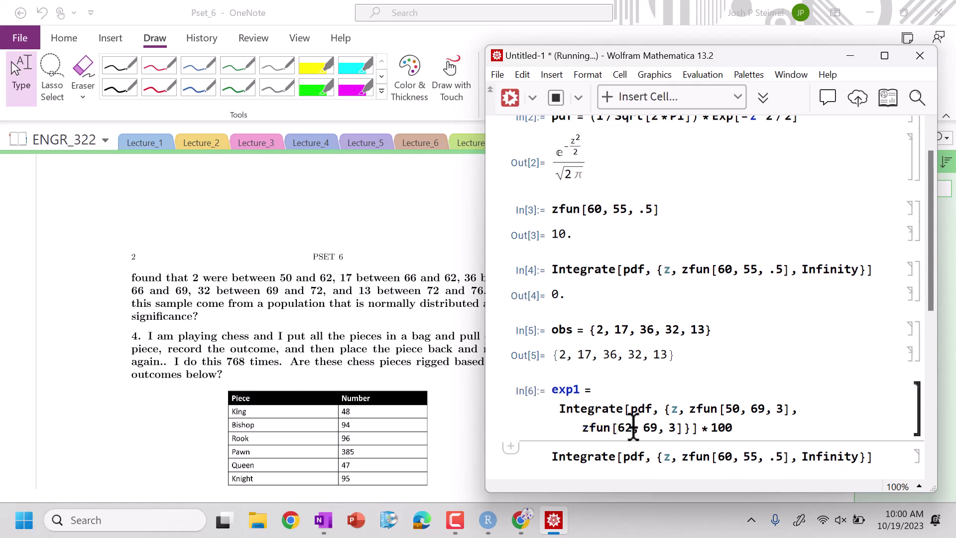
Step: Append //N to the exp1 expression and re-evaluate it to get a numerical result
{"action": "left_click", "coordinate": [752, 412]}
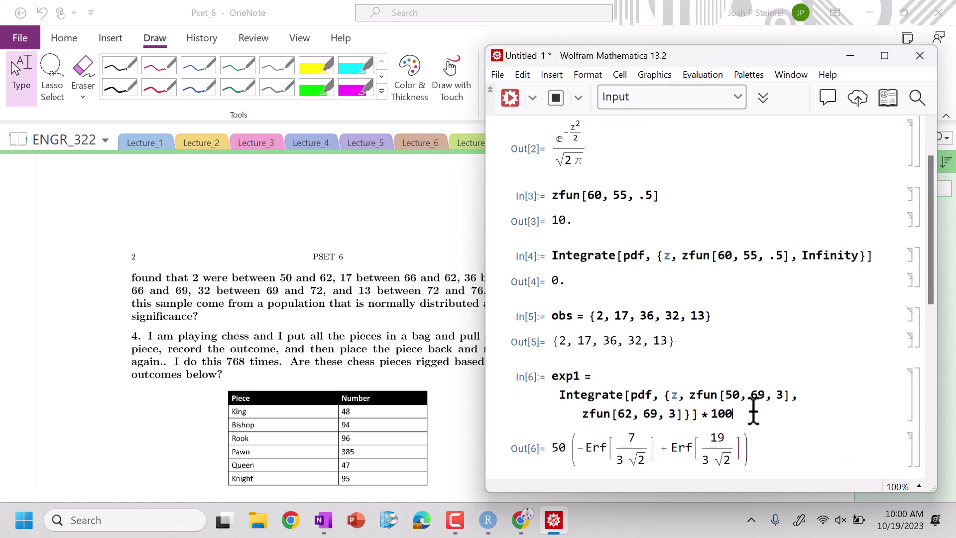
{"action": "type", "text": "//N"}
{"action": "key", "text": "shift+Return"}
{"action": "scroll", "coordinate": [625, 348], "scroll_direction": "down", "scroll_amount": 3}
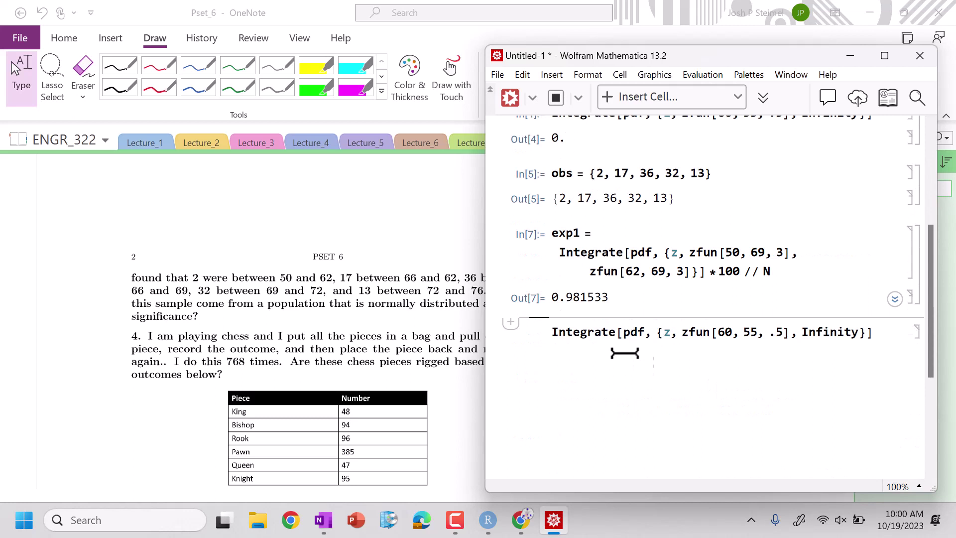
Step: Duplicate the exp1 cell below its output and rename the copied variable exp2
{"action": "triple_click", "coordinate": [557, 234]}
{"action": "left_click", "coordinate": [596, 315]}
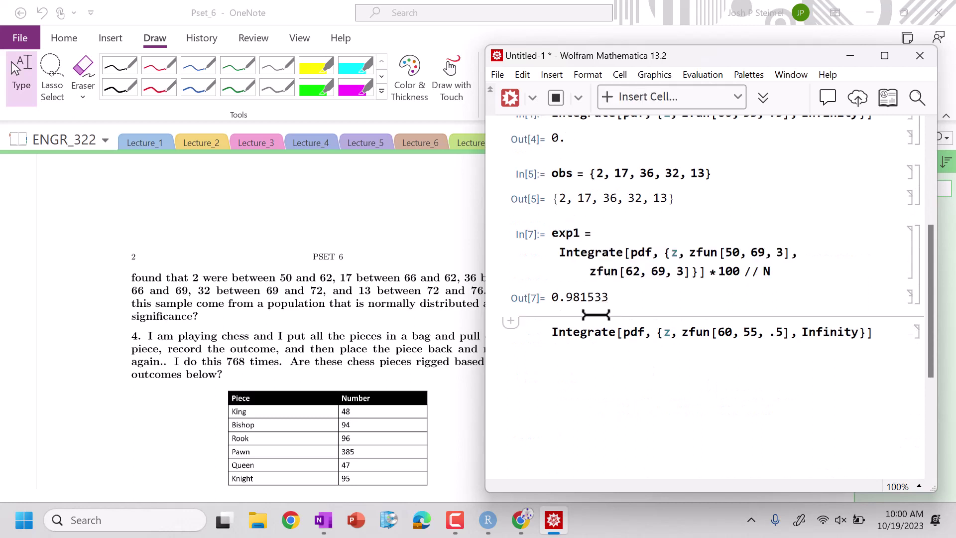
{"action": "key", "text": "ctrl+v"}
{"action": "left_click_drag", "start_coordinate": [581, 333], "coordinate": [574, 339]}
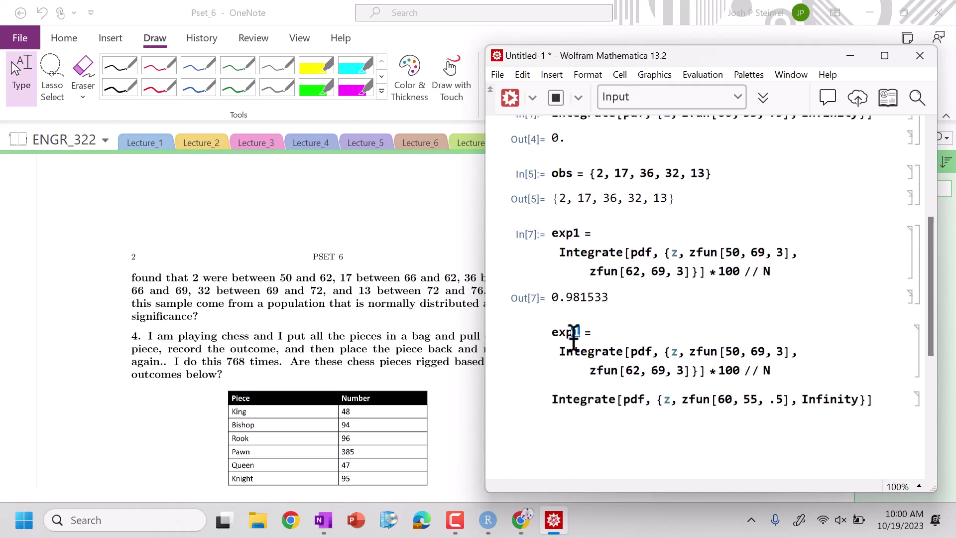
{"action": "type", "text": "2"}
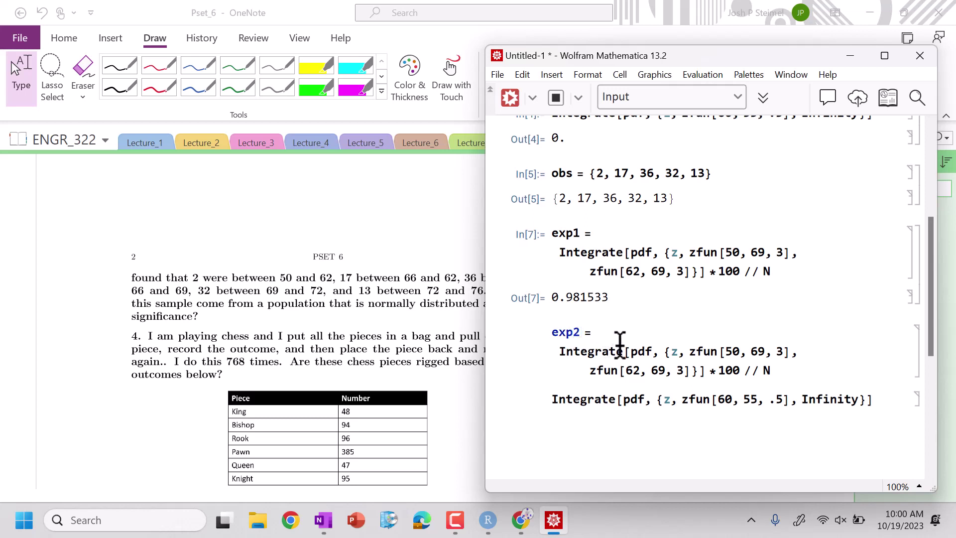
Step: Set the exp2 integral's limits to zfun[62, 69, 3] and zfun[66, 69, 3] and evaluate it
{"action": "double_click", "coordinate": [735, 351]}
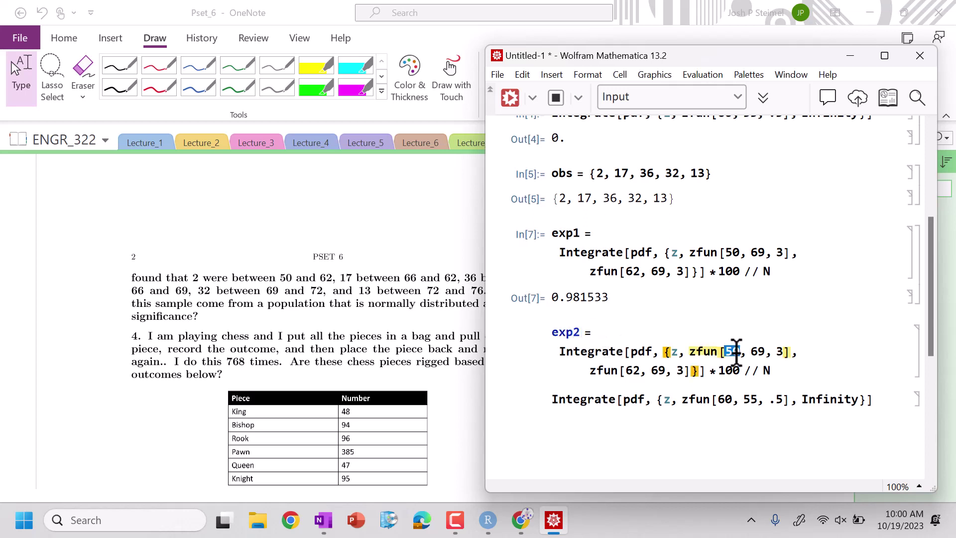
{"action": "type", "text": "62"}
{"action": "double_click", "coordinate": [632, 369]}
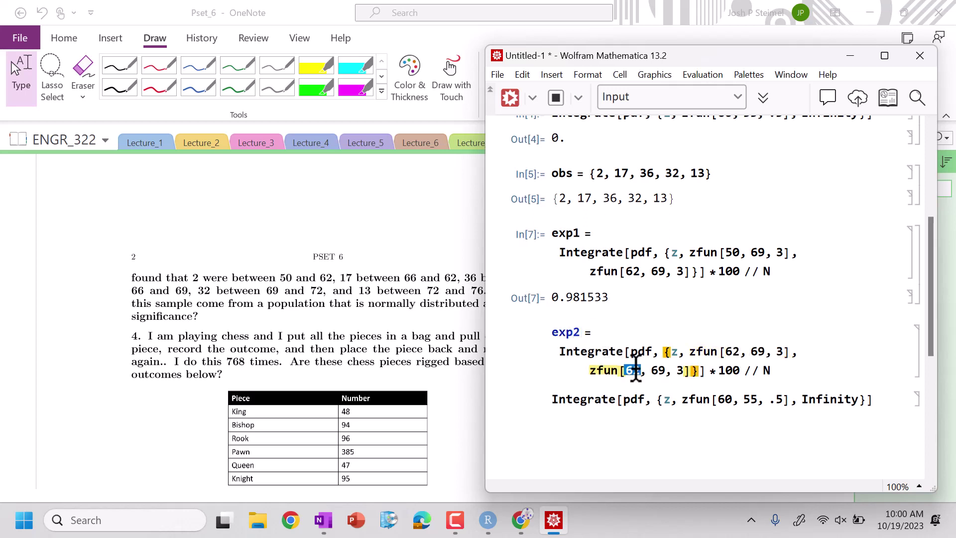
{"action": "type", "text": "66"}
{"action": "key", "text": "shift+Return"}
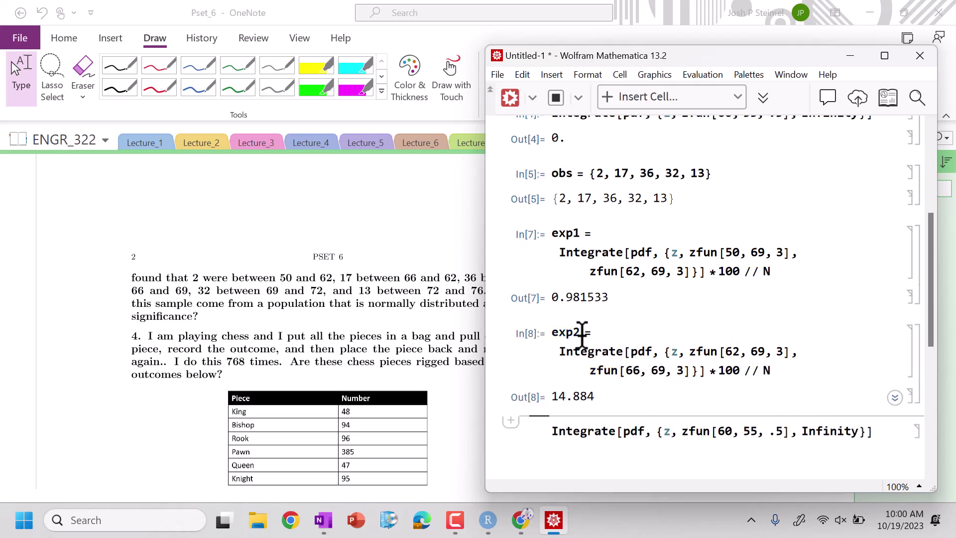
Step: Duplicate the exp2 cell below its output as exp3, and narrow the notebook window to uncover the problem text
{"action": "triple_click", "coordinate": [601, 337]}
{"action": "key", "text": "ctrl+c"}
{"action": "left_click", "coordinate": [589, 411]}
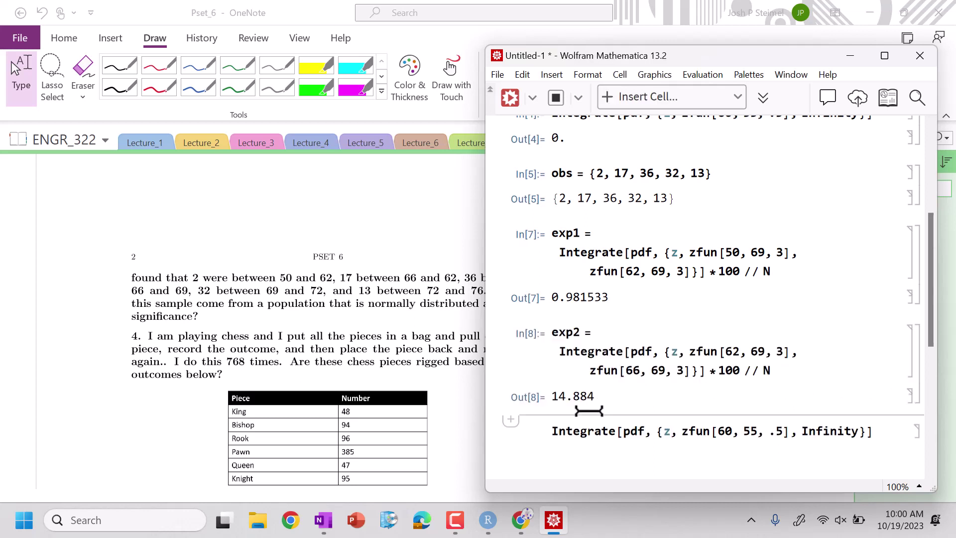
{"action": "key", "text": "ctrl+v"}
{"action": "left_click_drag", "start_coordinate": [572, 392], "coordinate": [588, 390]}
{"action": "type", "text": "3"}
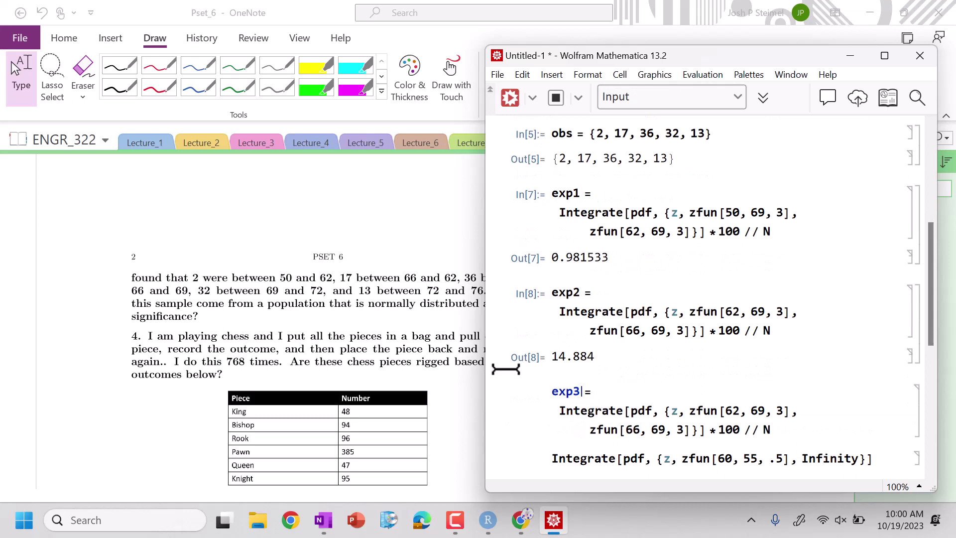
{"action": "left_click_drag", "start_coordinate": [488, 348], "coordinate": [533, 348]}
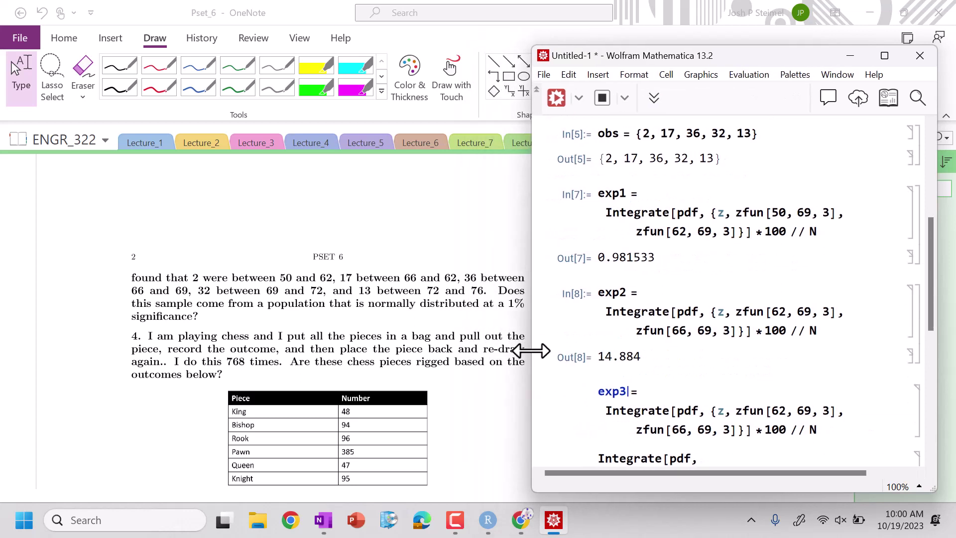
{"action": "scroll", "coordinate": [672, 390], "scroll_direction": "down", "scroll_amount": 3}
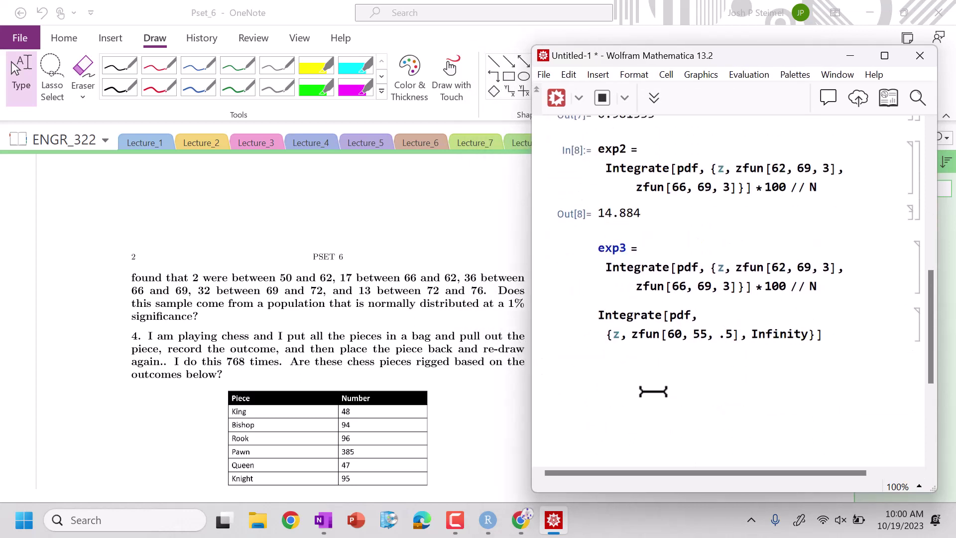
Step: Set the exp3 integral's limits to zfun[66, 69, 3] and zfun[69, 69, 3] and evaluate it
{"action": "double_click", "coordinate": [779, 268]}
{"action": "type", "text": "66"}
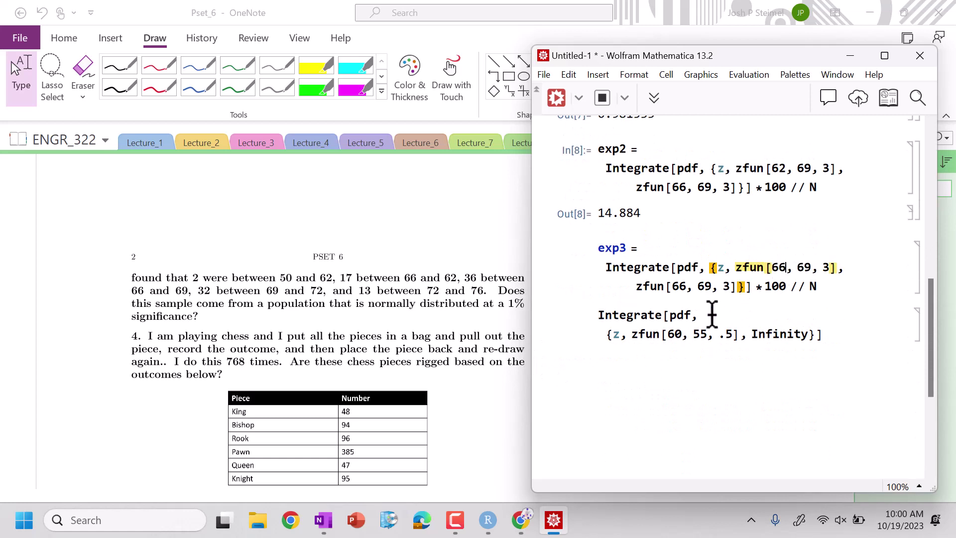
{"action": "left_click", "coordinate": [685, 288]}
{"action": "double_click", "coordinate": [680, 288]}
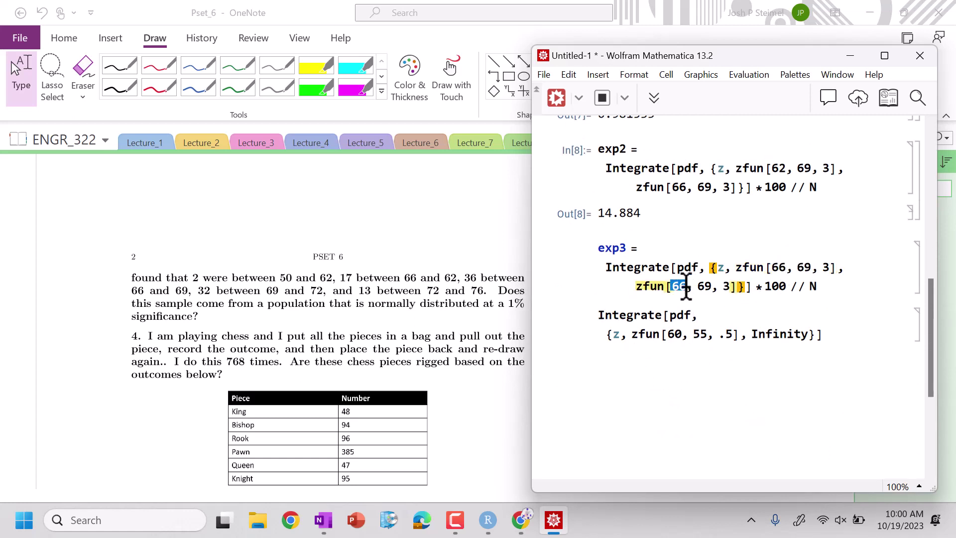
{"action": "type", "text": "69"}
{"action": "key", "text": "shift+Return"}
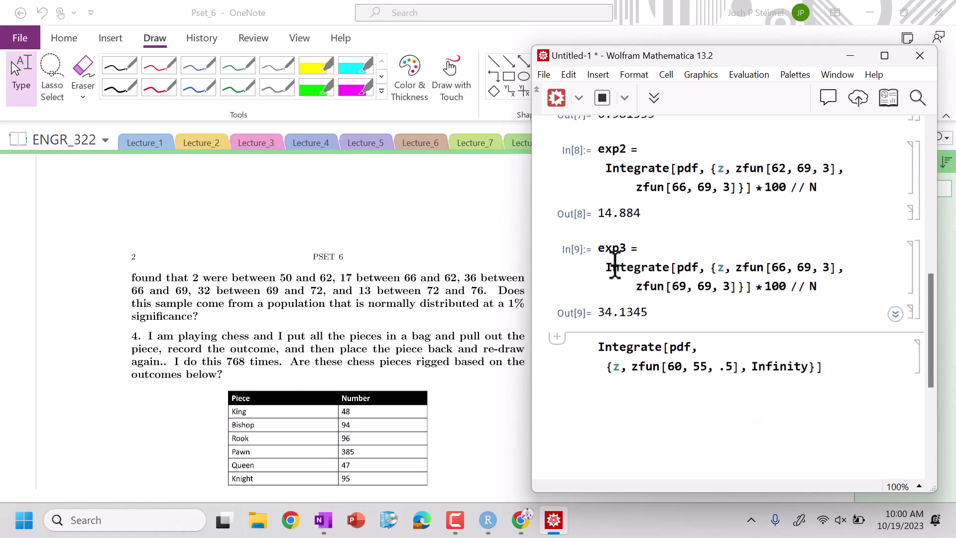
Step: Duplicate the exp3 cell below its output and rename the copied variable exp4
{"action": "triple_click", "coordinate": [613, 250]}
{"action": "key", "text": "ctrl+c"}
{"action": "left_click", "coordinate": [632, 328]}
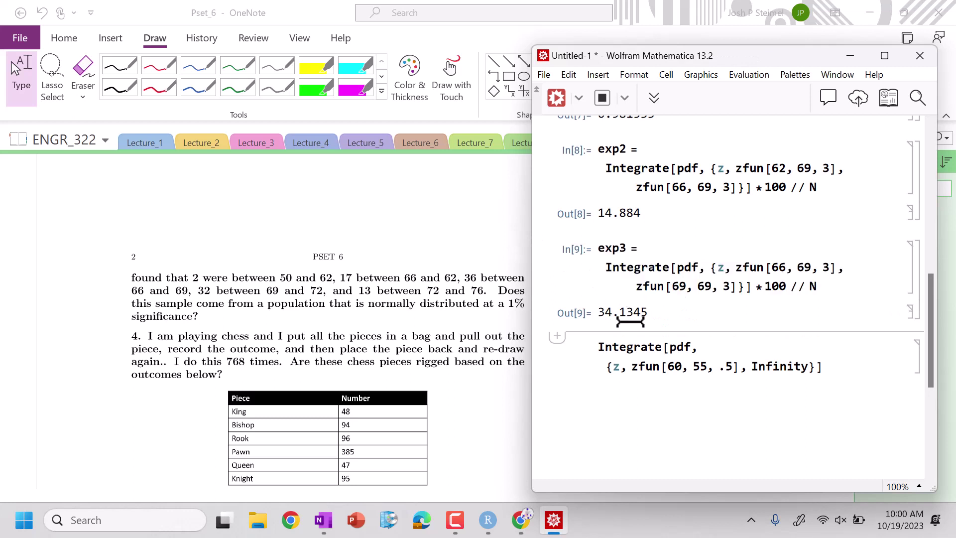
{"action": "key", "text": "ctrl+v"}
{"action": "left_click", "coordinate": [626, 347]}
{"action": "key", "text": "BackSpace"}
{"action": "type", "text": "4"}
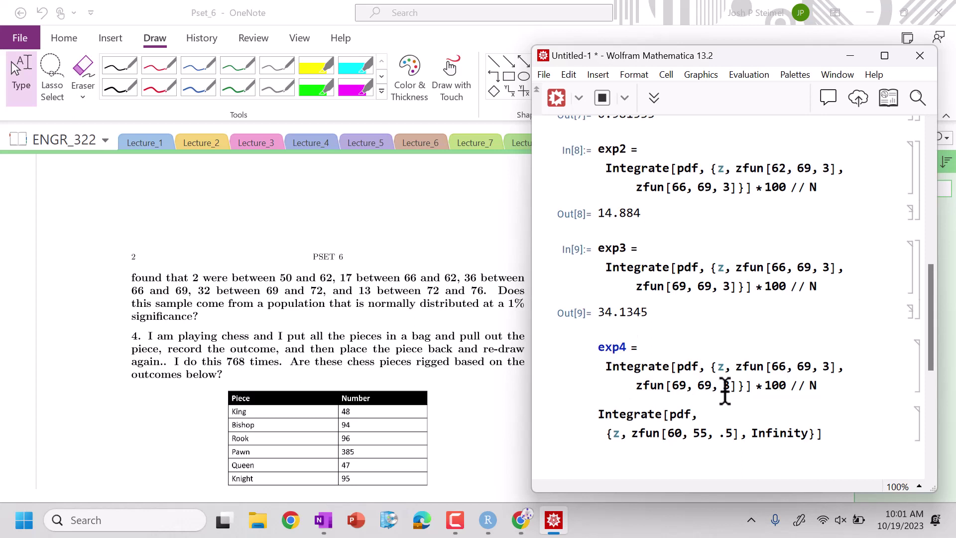
Step: Set the exp4 integral's limits to zfun[72, 69, 3] and zfun[76, 69, 3] and evaluate it
{"action": "double_click", "coordinate": [777, 366]}
{"action": "type", "text": "72"}
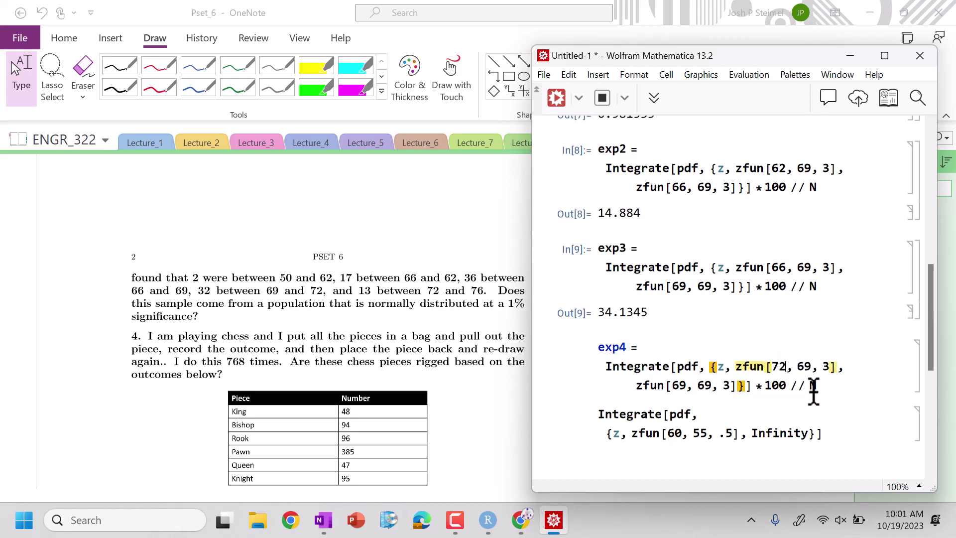
{"action": "double_click", "coordinate": [679, 385]}
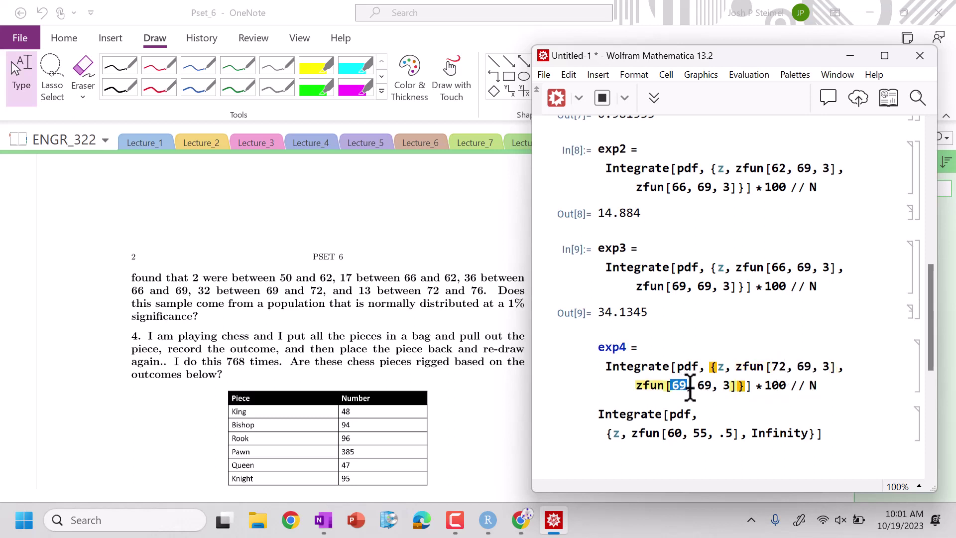
{"action": "type", "text": "76"}
{"action": "key", "text": "shift+Return"}
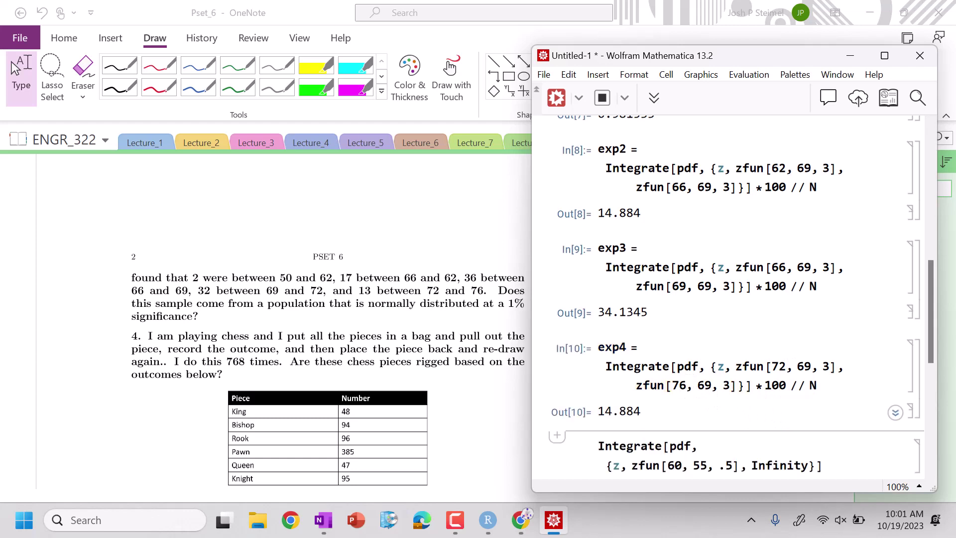
Step: Compare the observed counts in the obs list with problem 3's strength intervals and the computed expected values
{"action": "scroll", "coordinate": [636, 401], "scroll_direction": "up", "scroll_amount": 5}
{"action": "scroll", "coordinate": [627, 348], "scroll_direction": "down", "scroll_amount": 3}
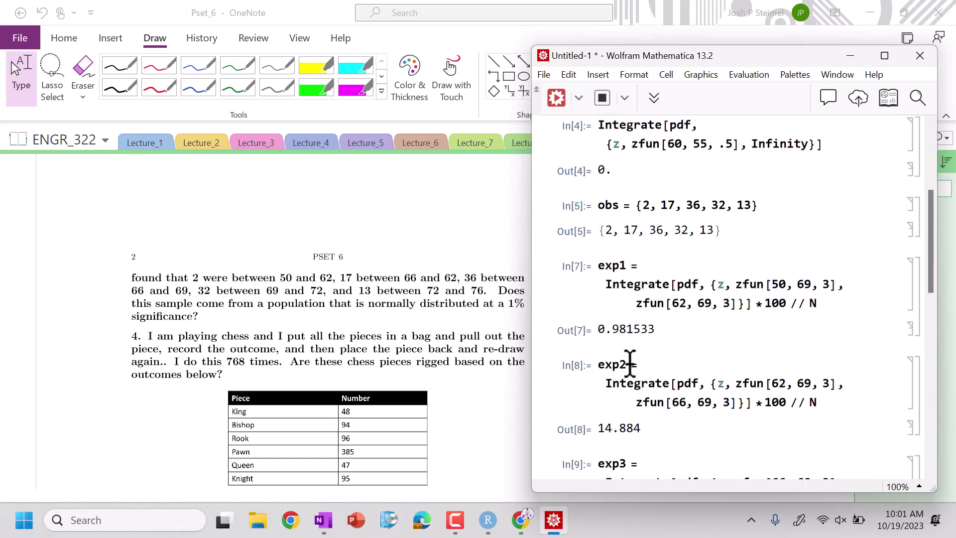
{"action": "scroll", "coordinate": [629, 363], "scroll_direction": "up", "scroll_amount": 3}
{"action": "left_click", "coordinate": [649, 348]}
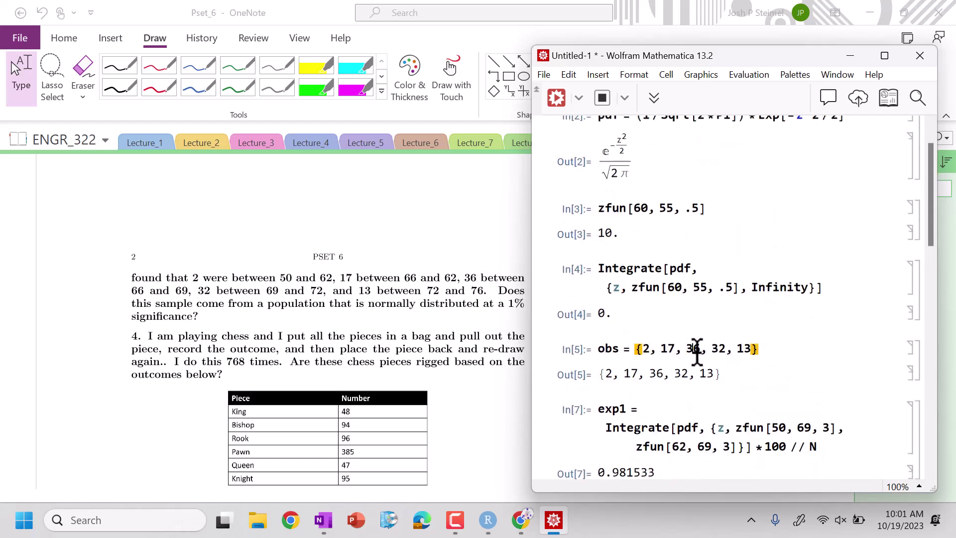
{"action": "left_click", "coordinate": [750, 348]}
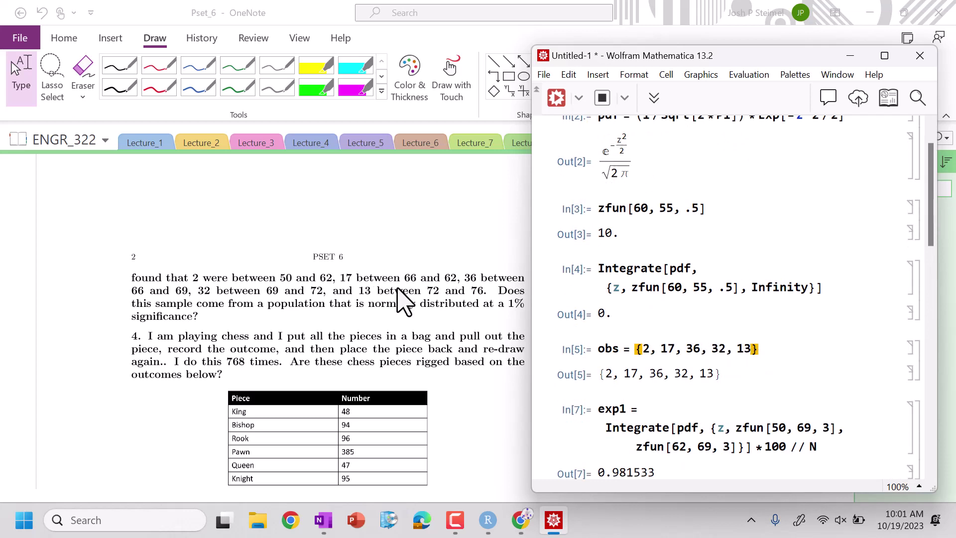
{"action": "scroll", "coordinate": [629, 413], "scroll_direction": "down", "scroll_amount": 3}
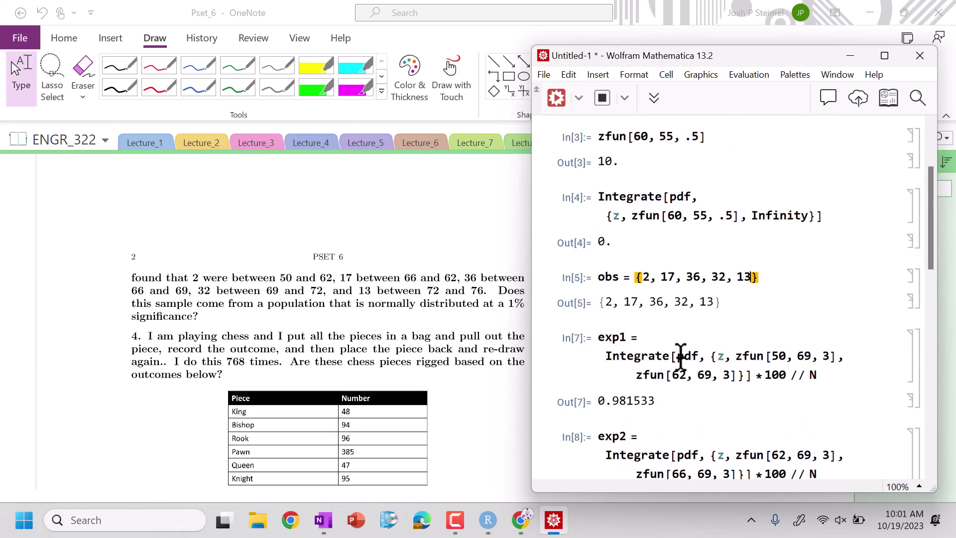
{"action": "scroll", "coordinate": [678, 348], "scroll_direction": "down", "scroll_amount": 3}
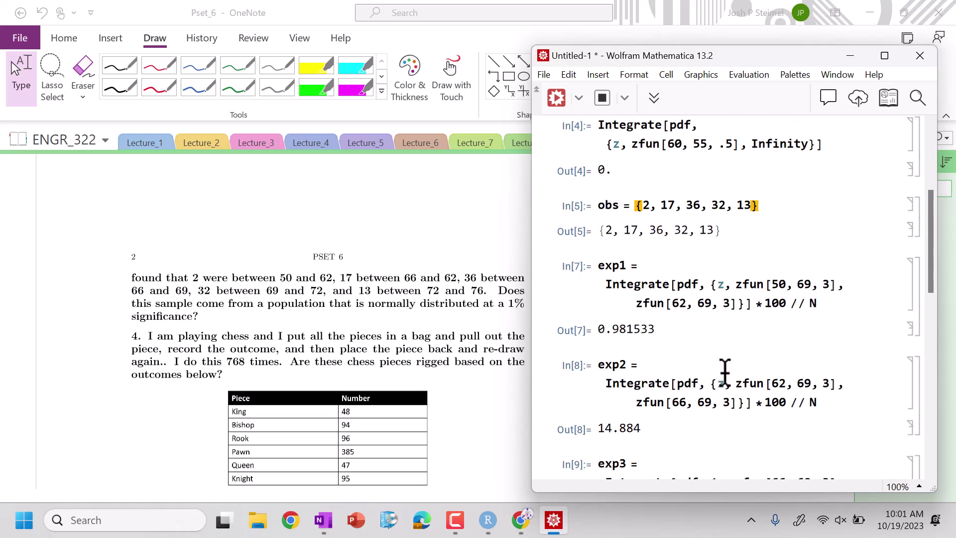
Step: Duplicate the exp4 cell directly above itself, rename the lower copy exp5, and evaluate it
{"action": "scroll", "coordinate": [725, 371], "scroll_direction": "down", "scroll_amount": 6}
{"action": "left_click", "coordinate": [728, 342]}
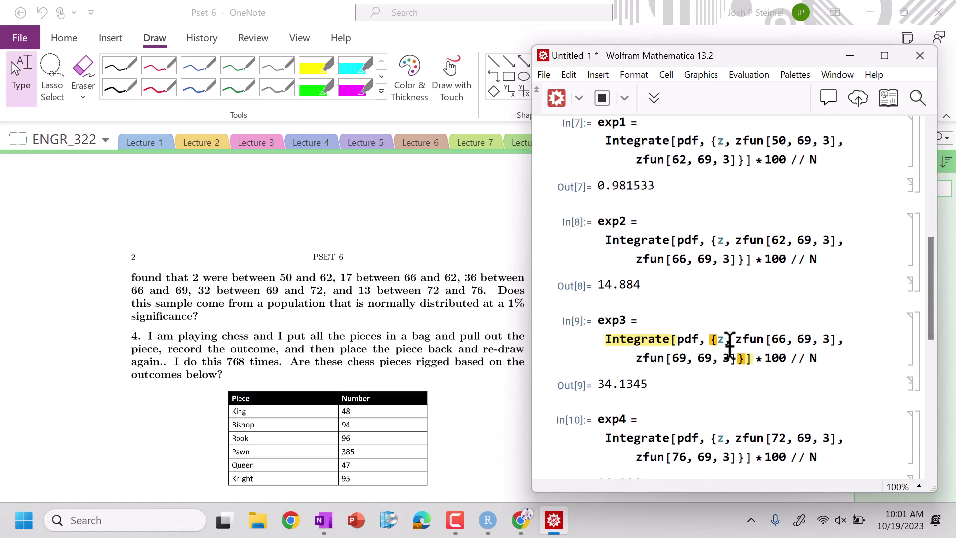
{"action": "scroll", "coordinate": [737, 348], "scroll_direction": "down", "scroll_amount": 3}
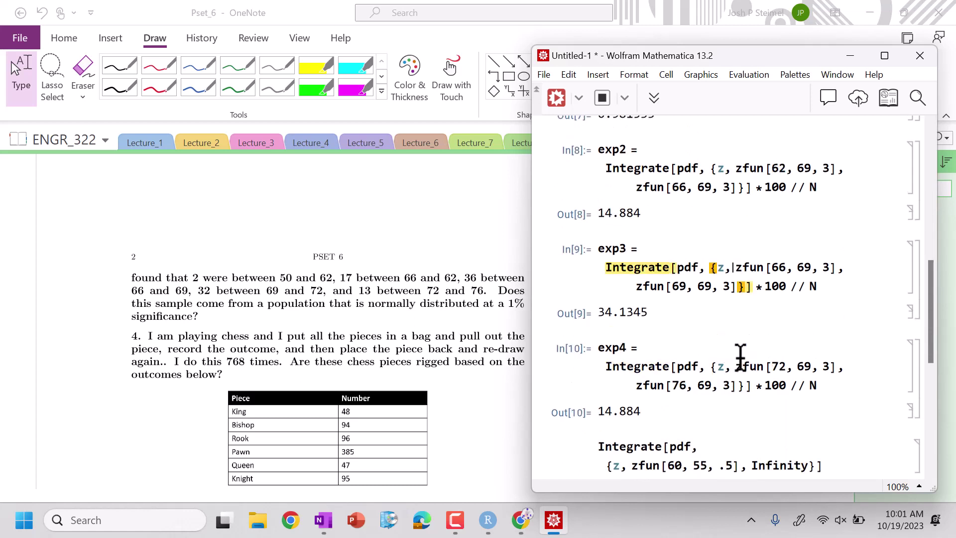
{"action": "double_click", "coordinate": [620, 345]}
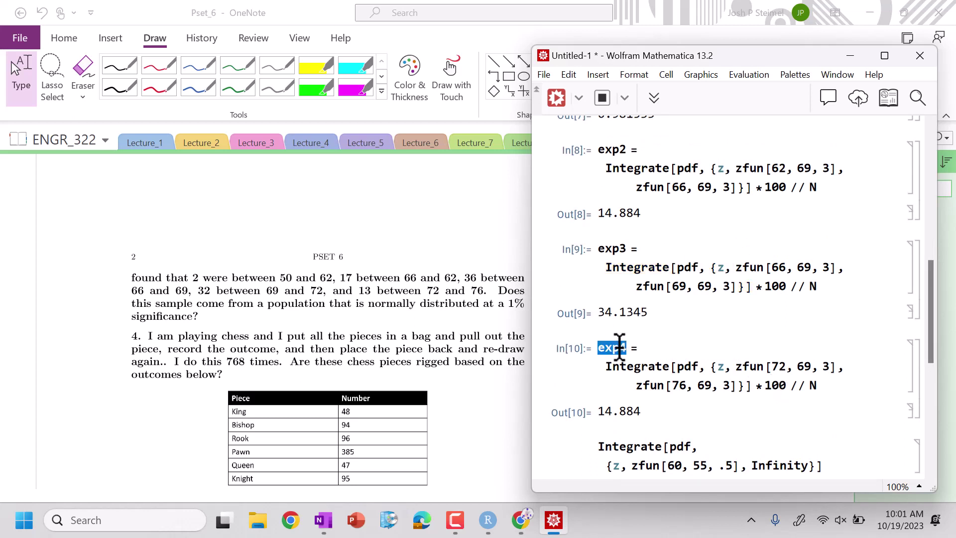
{"action": "left_click", "coordinate": [618, 344]}
{"action": "left_click", "coordinate": [629, 335]}
{"action": "key", "text": "ctrl+v"}
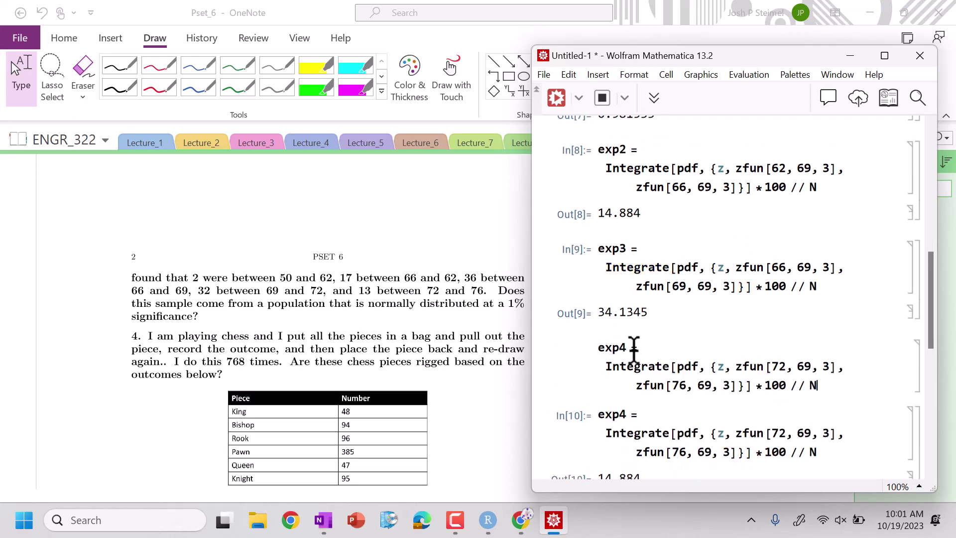
{"action": "type", "text": "5"}
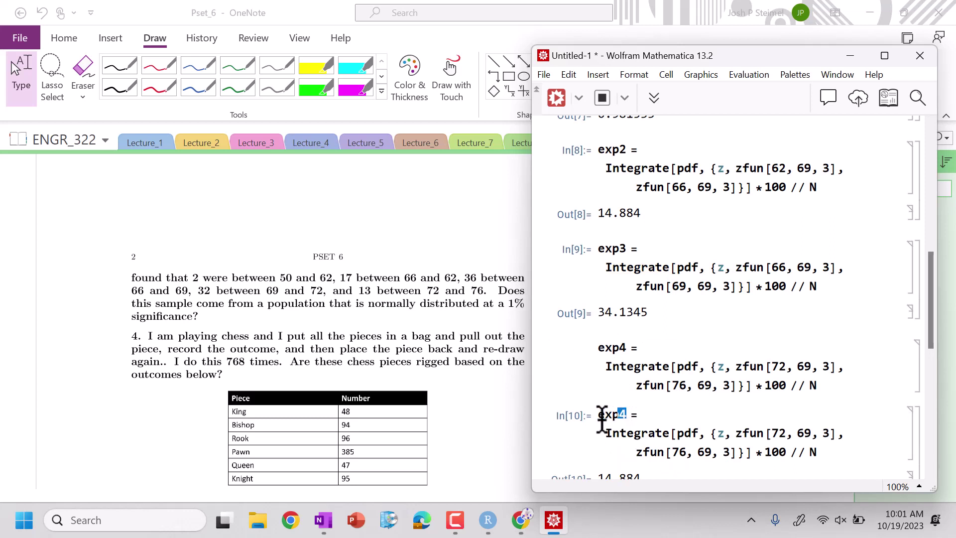
{"action": "key", "text": "shift+Return"}
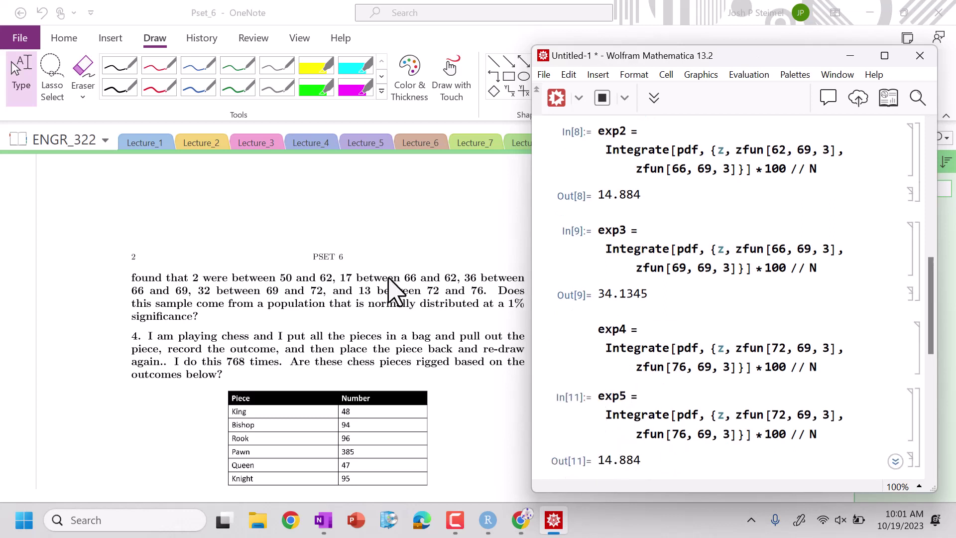
Step: Set the exp4 integral's limits to zfun[69, 69, 3] and zfun[72, 69, 3] and evaluate it
{"action": "left_click", "coordinate": [776, 347]}
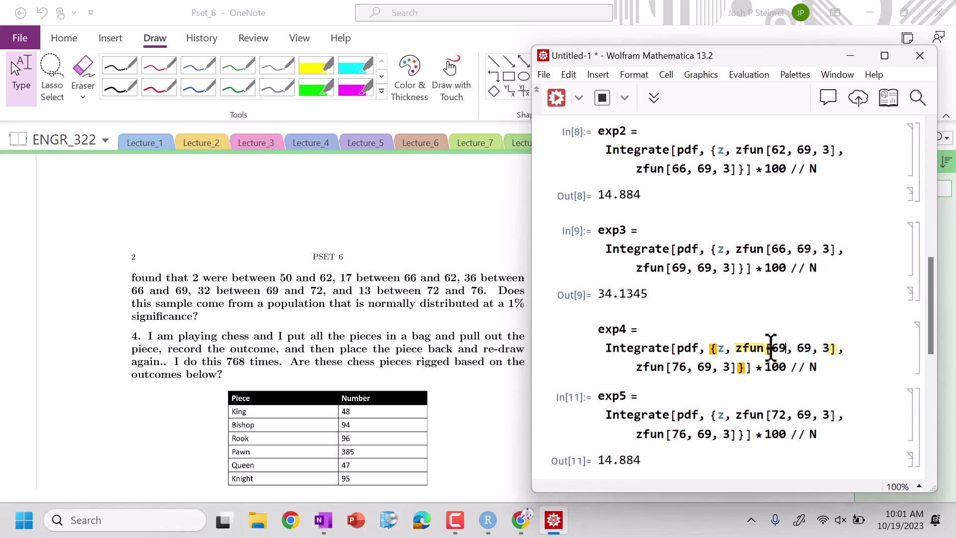
{"action": "double_click", "coordinate": [678, 365]}
{"action": "type", "text": "72"}
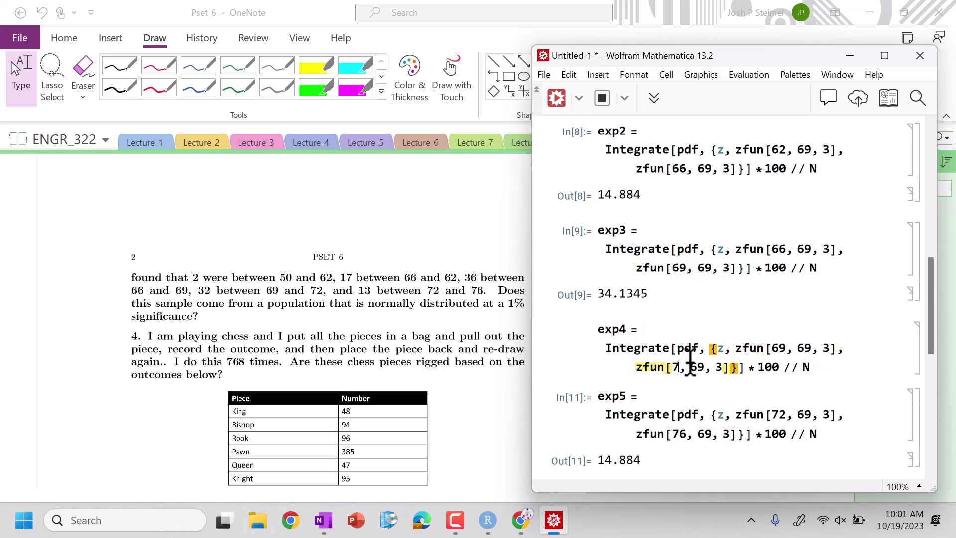
{"action": "key", "text": "shift+Return"}
{"action": "left_click", "coordinate": [707, 326]}
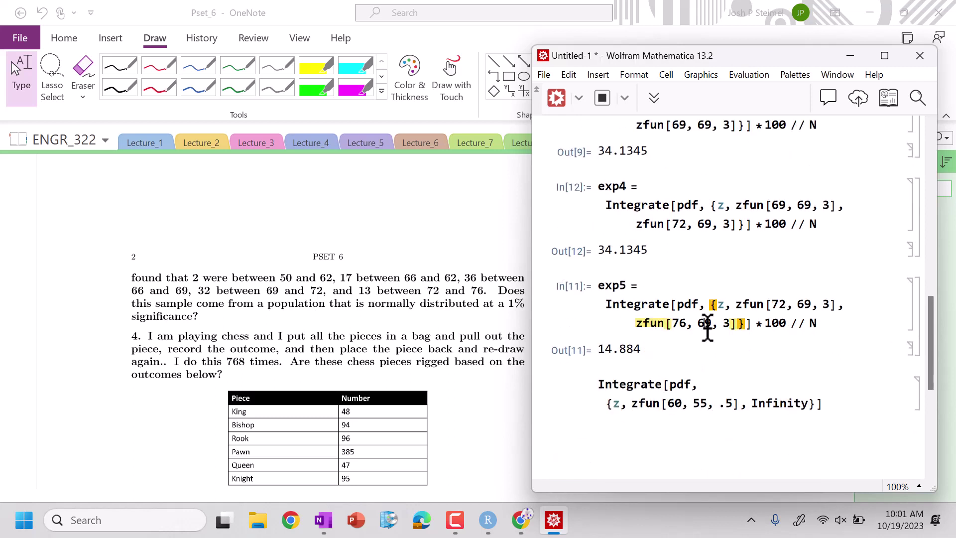
Step: Below the obs output, define the list exp = {exp1, exp2, exp3, exp4, exp5} and evaluate it
{"action": "scroll", "coordinate": [707, 326], "scroll_direction": "up", "scroll_amount": 8}
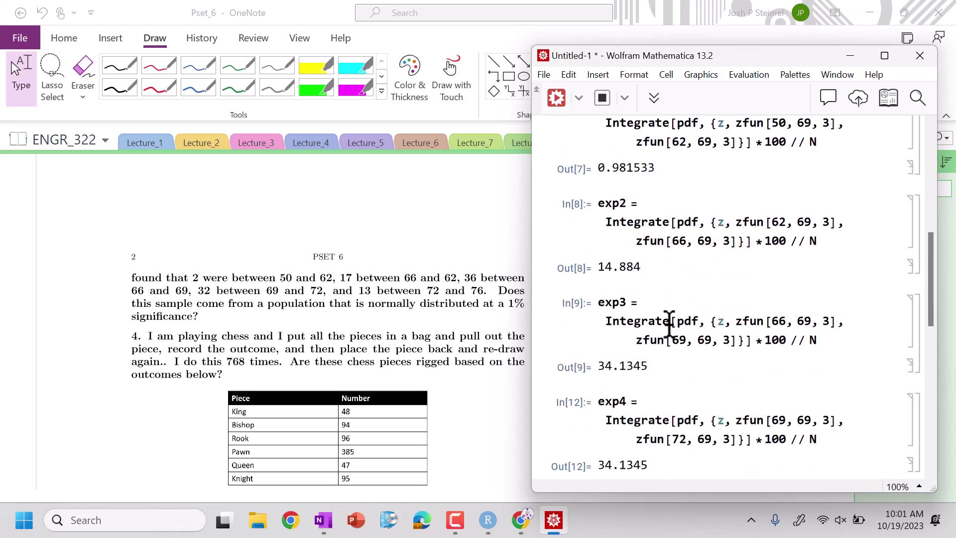
{"action": "left_click", "coordinate": [637, 228]}
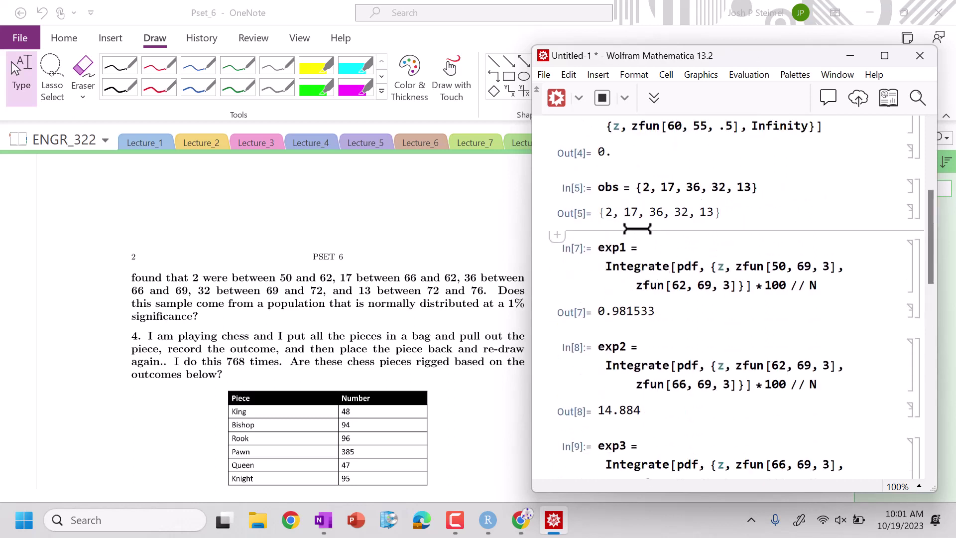
{"action": "type", "text": "ex"}
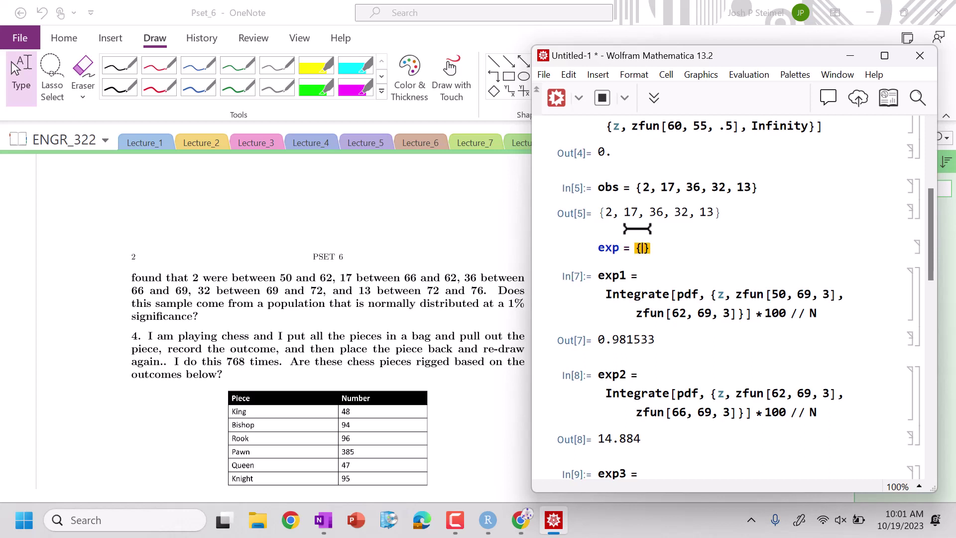
{"action": "type", "text": "p = {exp1, exp2,"}
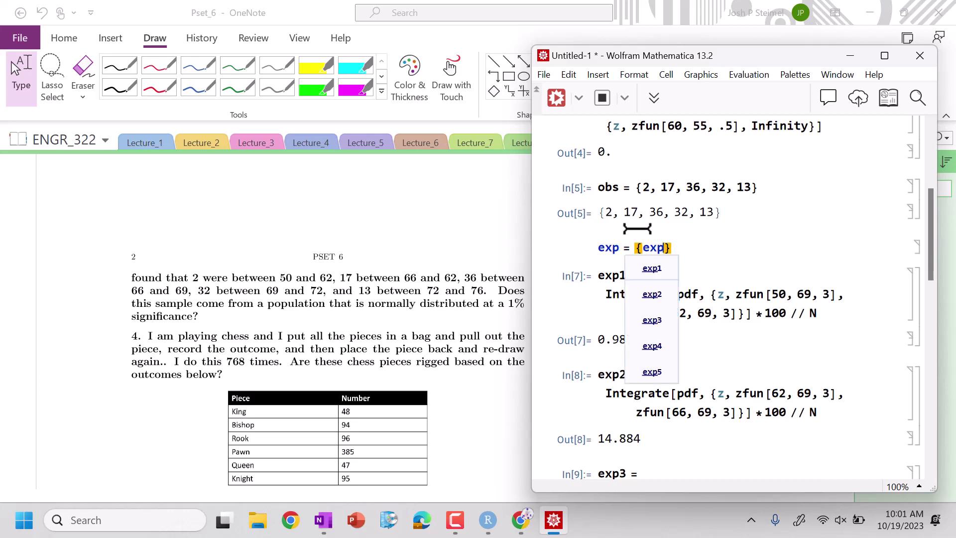
{"action": "type", "text": " exp3, exp4,"}
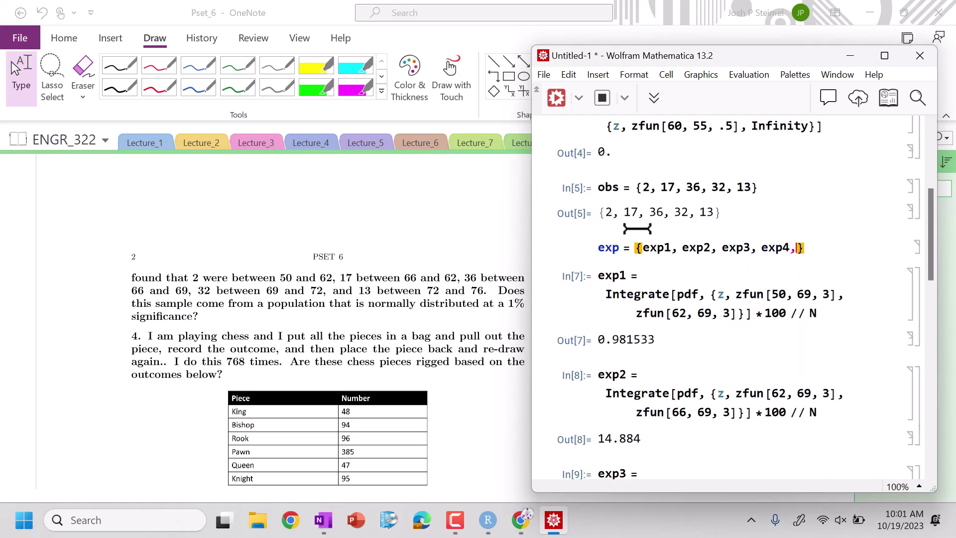
{"action": "type", "text": " exp5"}
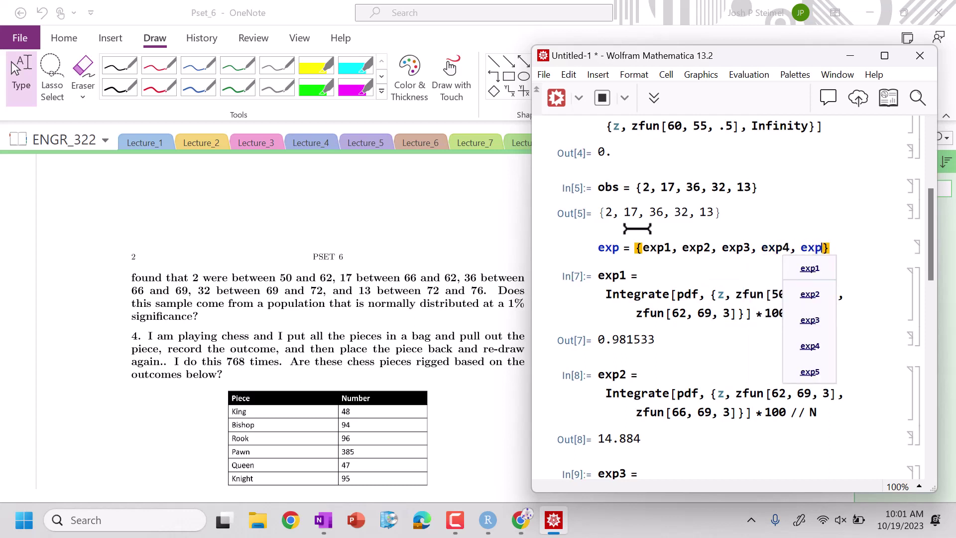
{"action": "key", "text": "shift+Return"}
Step: Below the exp list's output, evaluate the first chi-square term (obs[[1]] - exp[[1]])^2 / exp[[1]]
{"action": "type", "text": "o"}
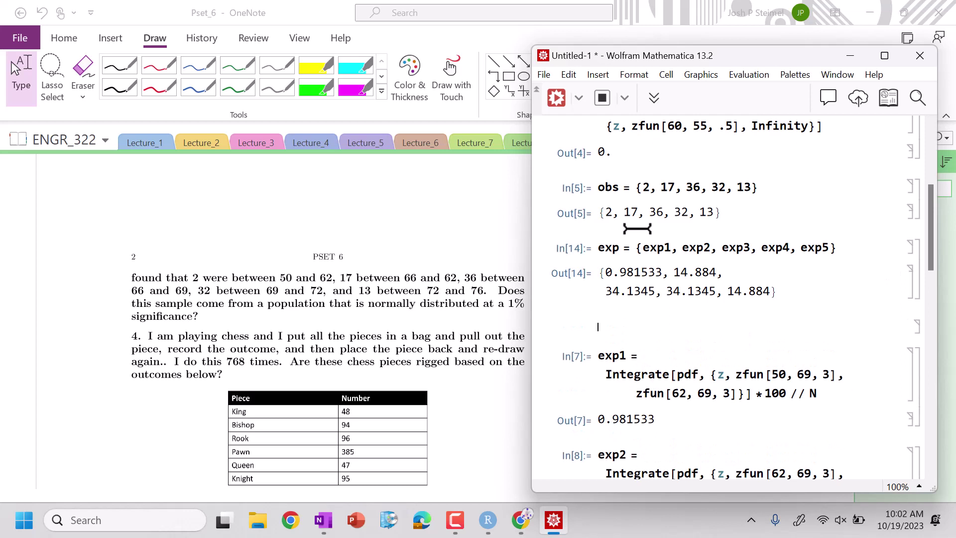
{"action": "type", "text": "obs[["}
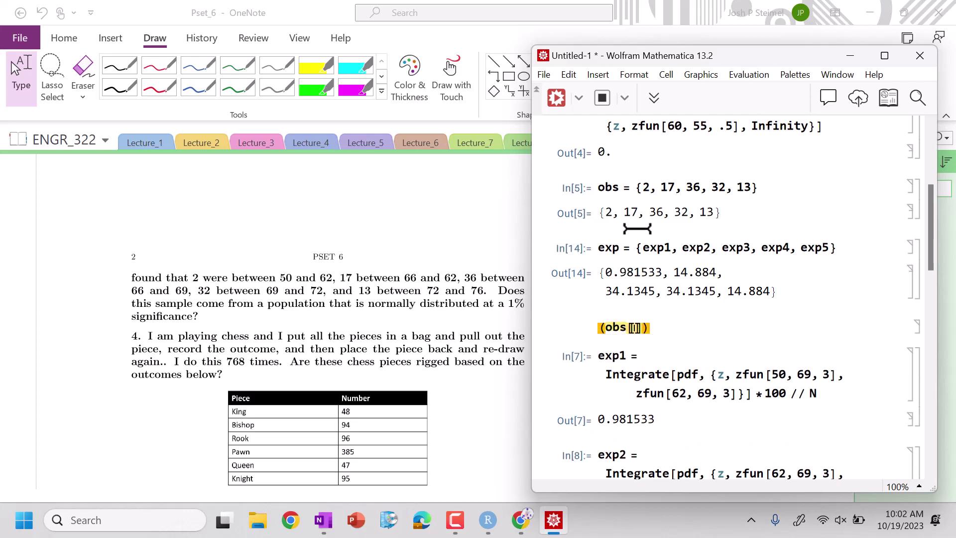
{"action": "type", "text": "1]] - exp[[1"}
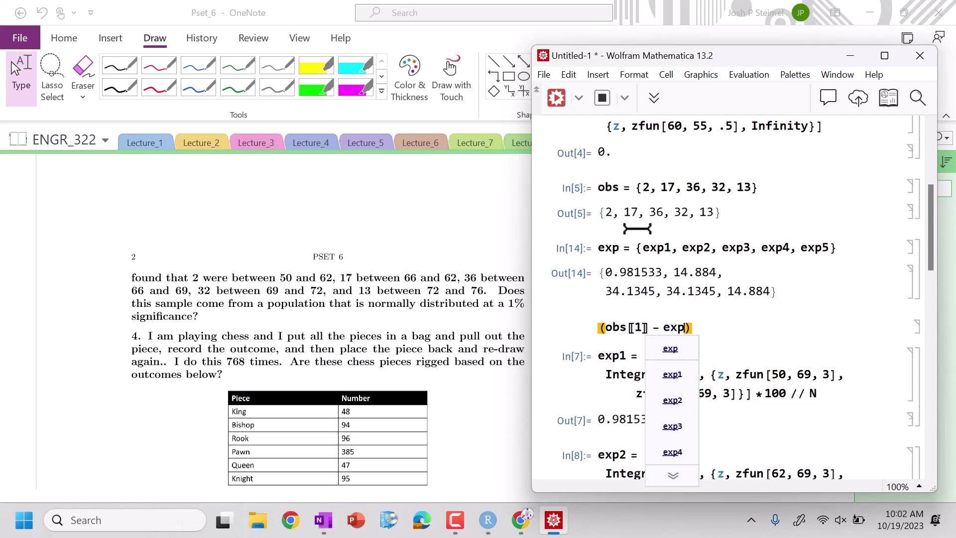
{"action": "type", "text": "]]"}
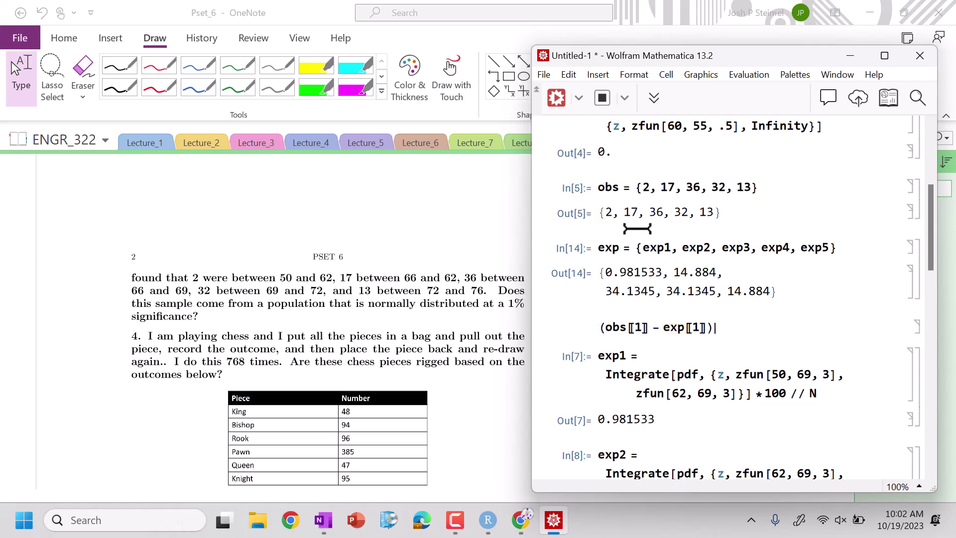
{"action": "type", "text": ")^2 / exp[["}
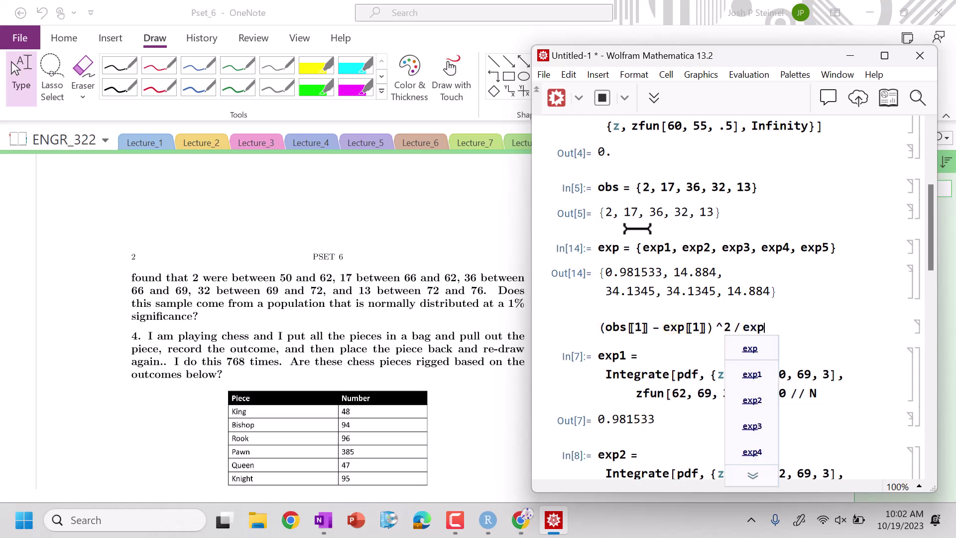
{"action": "key", "text": "shift+Return"}
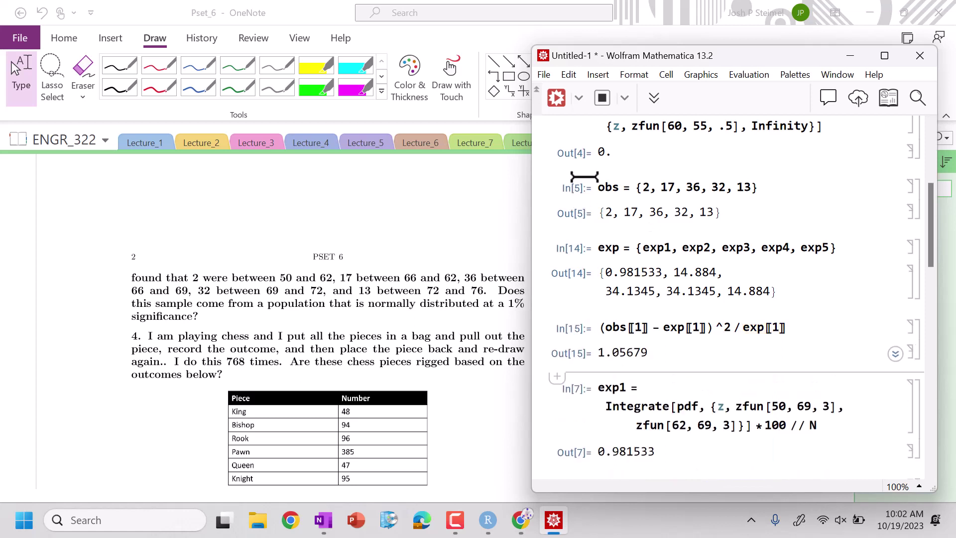
Step: Start wrapping the chi-square term in Table[ and replace its three index values 1 with i
{"action": "left_click", "coordinate": [603, 327]}
{"action": "type", "text": "Table["}
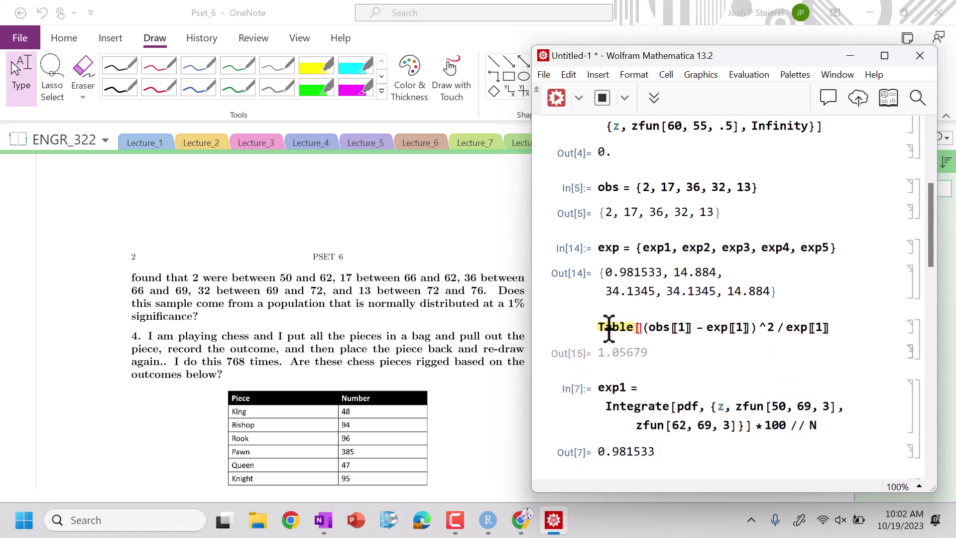
{"action": "left_click", "coordinate": [683, 327]}
{"action": "type", "text": "i"}
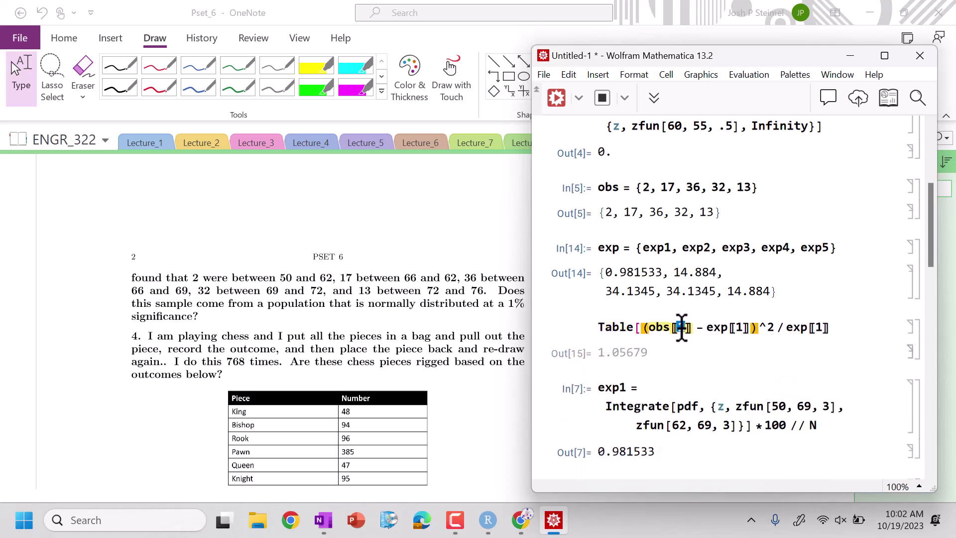
{"action": "double_click", "coordinate": [739, 327]}
{"action": "type", "text": "i"}
{"action": "double_click", "coordinate": [818, 327]}
{"action": "type", "text": "i"}
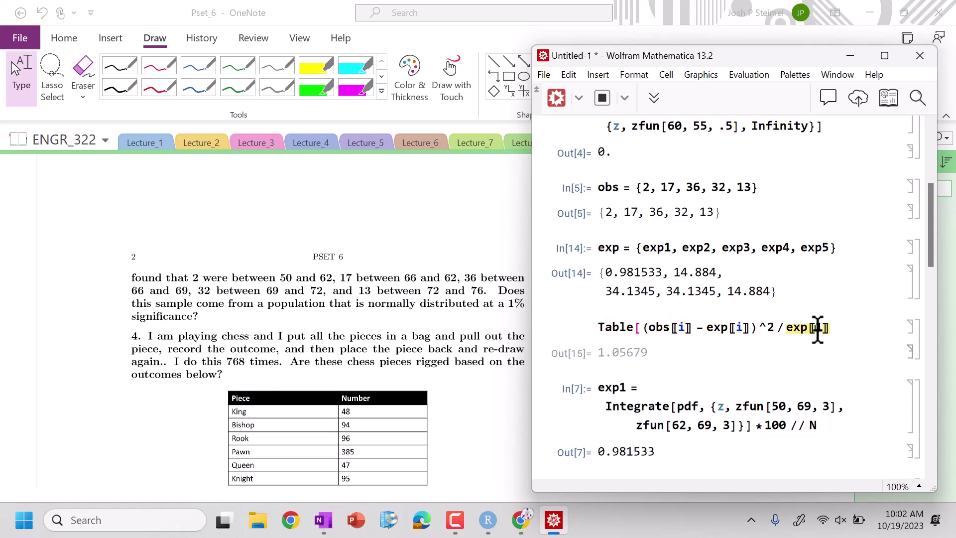
Step: Complete the Table expression with the iterator {i, 1, Length[exp]} and evaluate it
{"action": "left_click", "coordinate": [843, 325]}
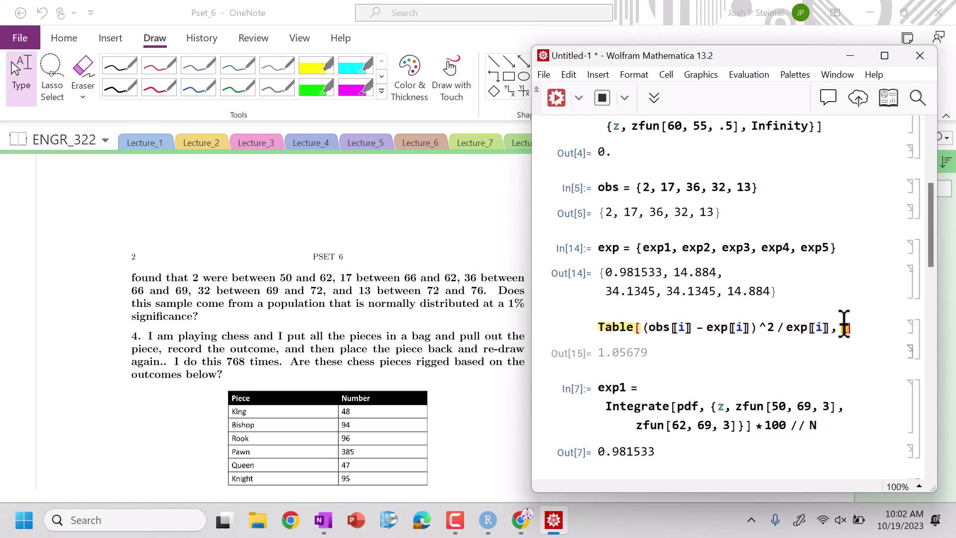
{"action": "type", "text": ", {i, 1, Length[exp"}
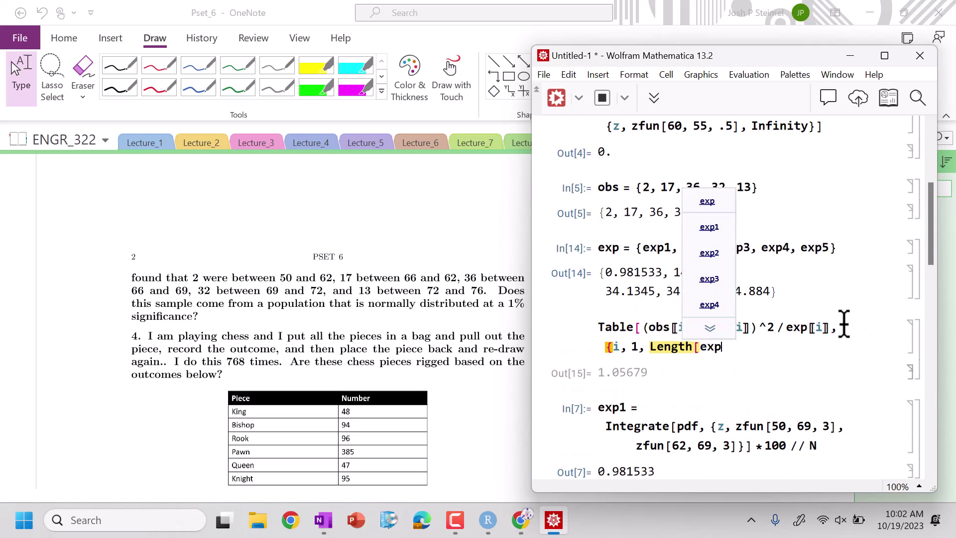
{"action": "type", "text": "]}]"}
{"action": "key", "text": "shift+Return"}
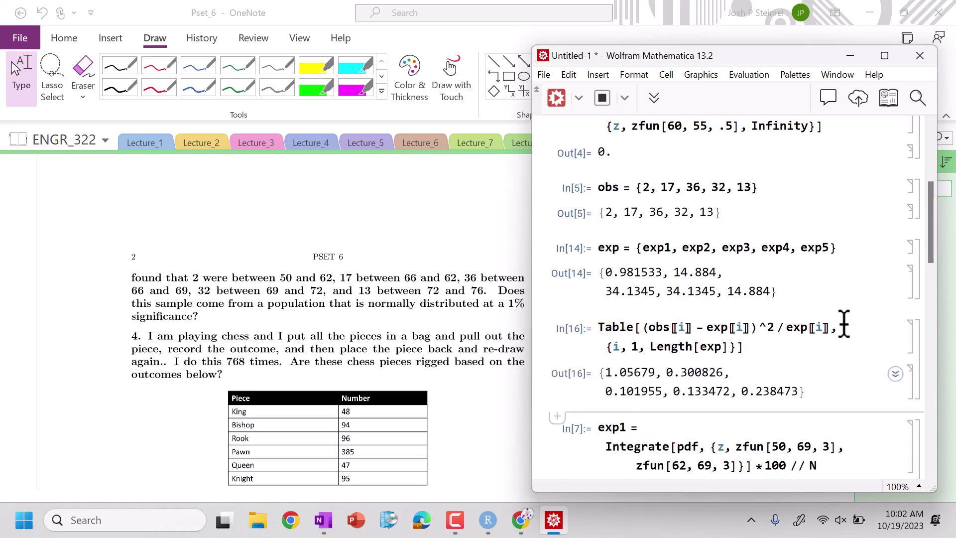
Step: Wrap the Table expression in Total[ ] and evaluate it to get the chi-square statistic
{"action": "left_click", "coordinate": [600, 326]}
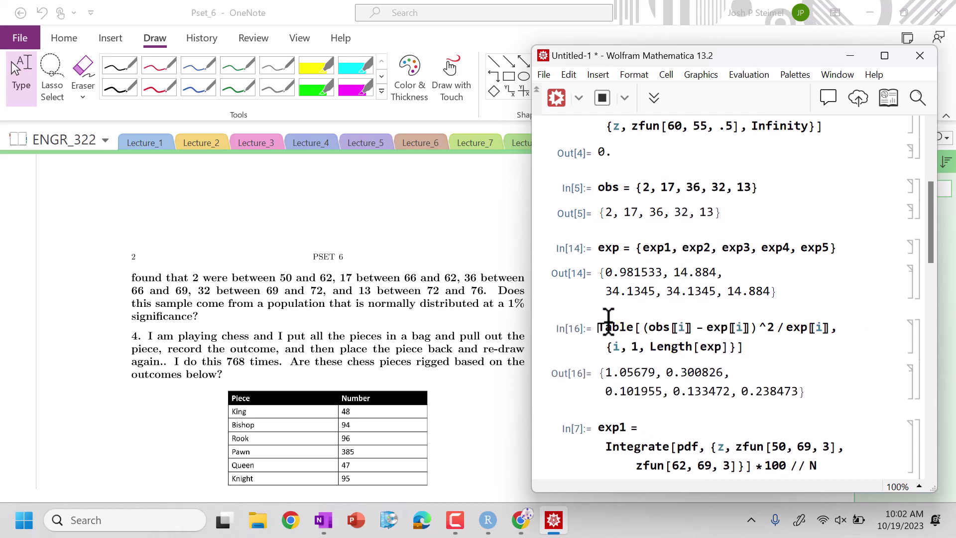
{"action": "type", "text": "Total["}
{"action": "left_click", "coordinate": [756, 346]}
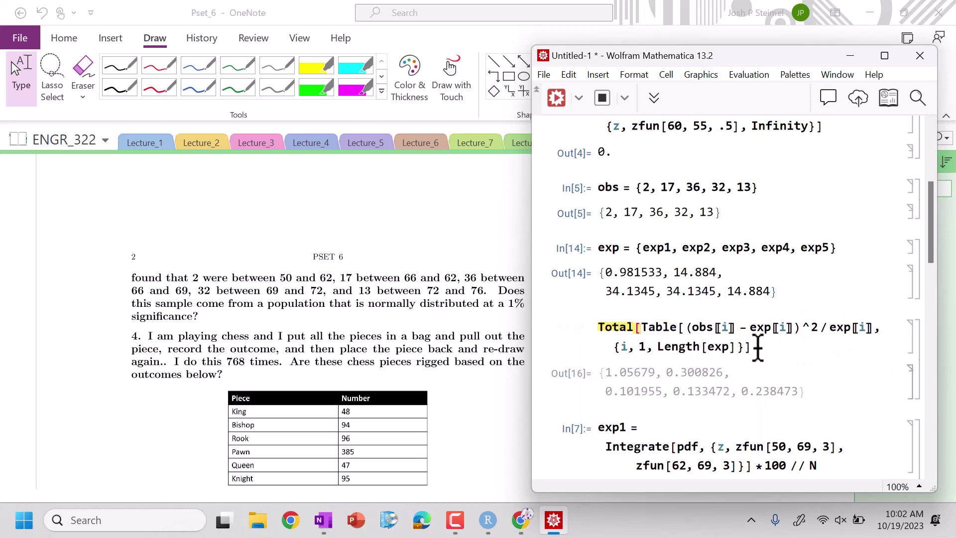
{"action": "type", "text": "]"}
{"action": "key", "text": "shift+Return"}
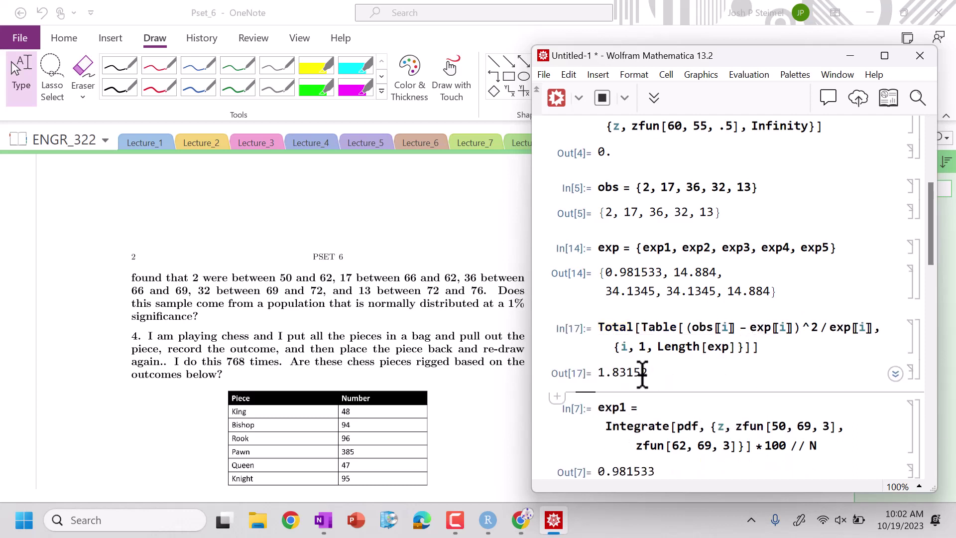
Step: Switch to OneNote and handwrite the degrees of freedom v = 5 - 1 - 2 in red beside problem 3
{"action": "scroll", "coordinate": [637, 358], "scroll_direction": "down", "scroll_amount": 3}
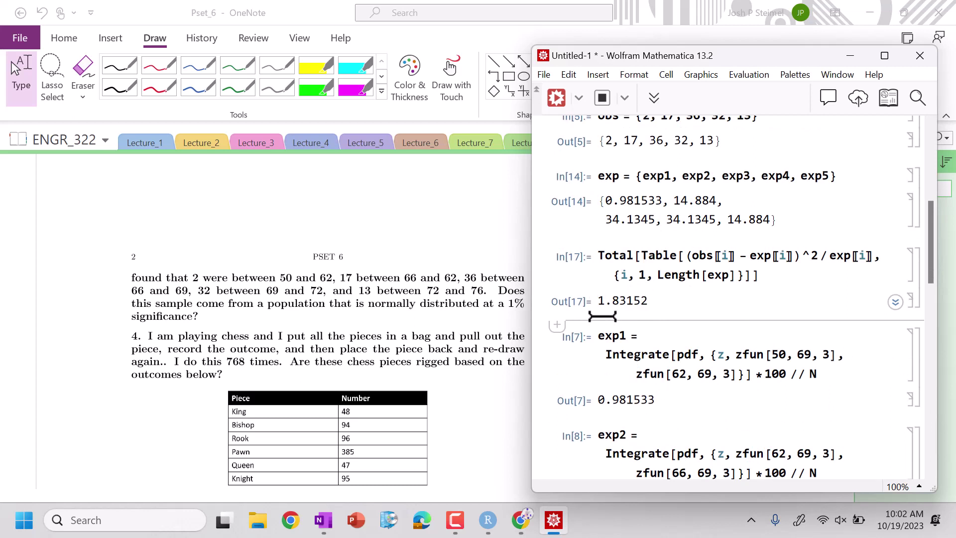
{"action": "left_click", "coordinate": [647, 179]}
{"action": "left_click", "coordinate": [735, 176]}
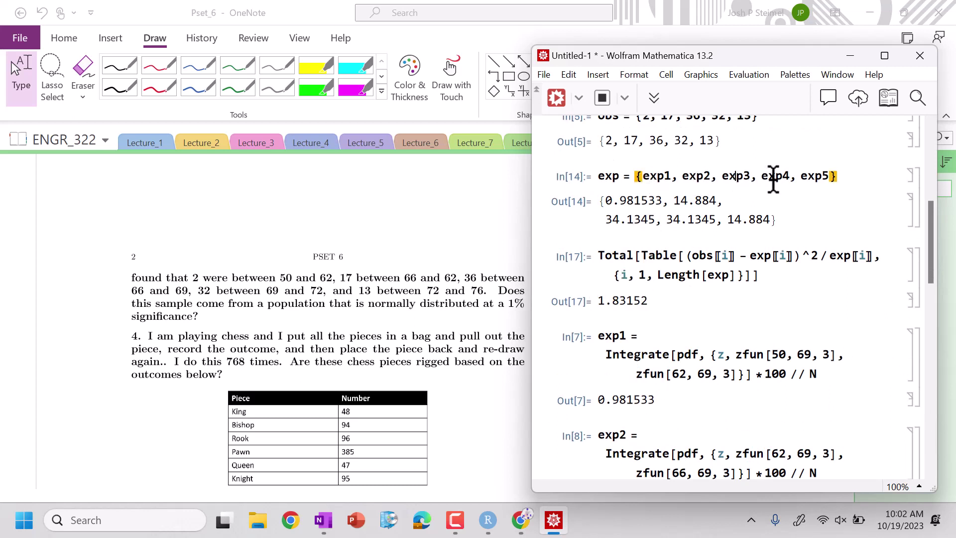
{"action": "left_click", "coordinate": [522, 219]}
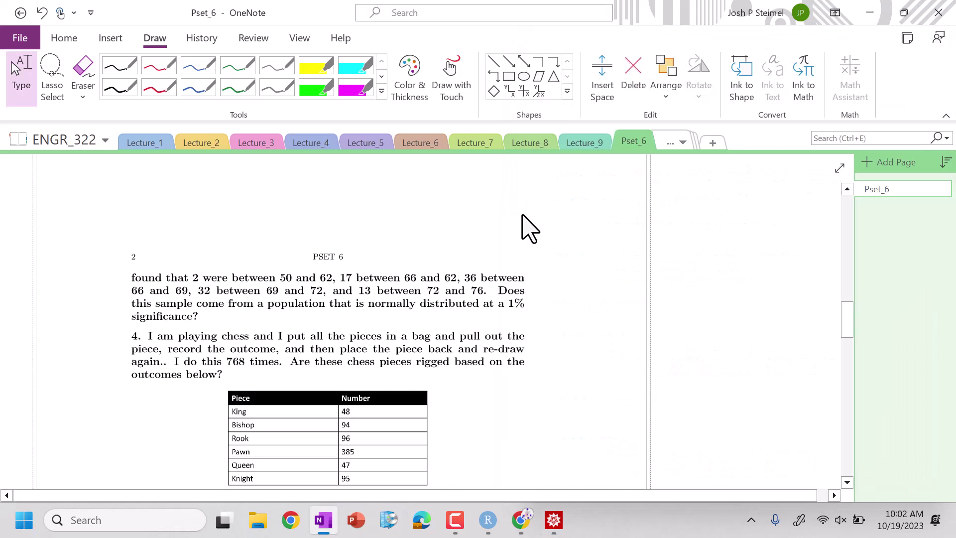
{"action": "left_click_drag", "start_coordinate": [547, 324], "coordinate": [576, 317]}
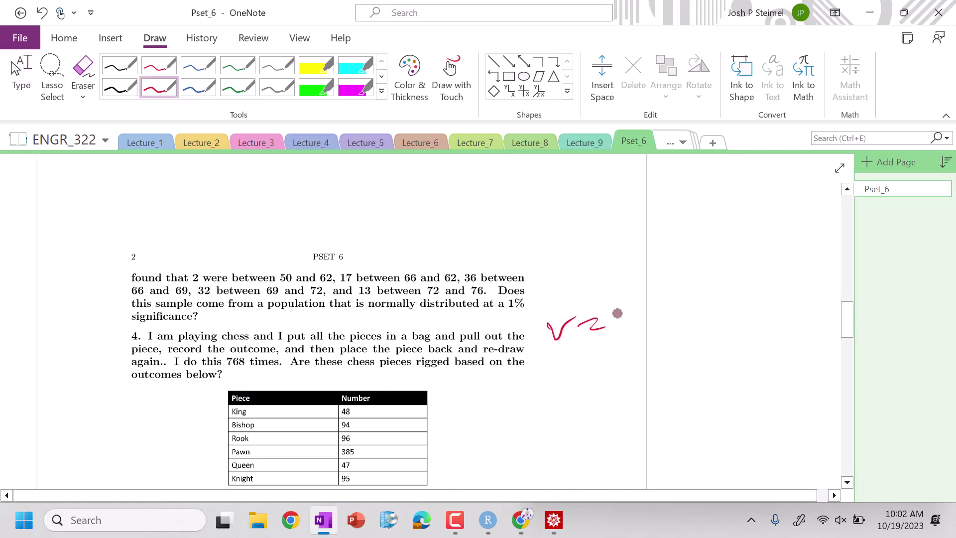
{"action": "left_click_drag", "start_coordinate": [717, 300], "coordinate": [757, 302]}
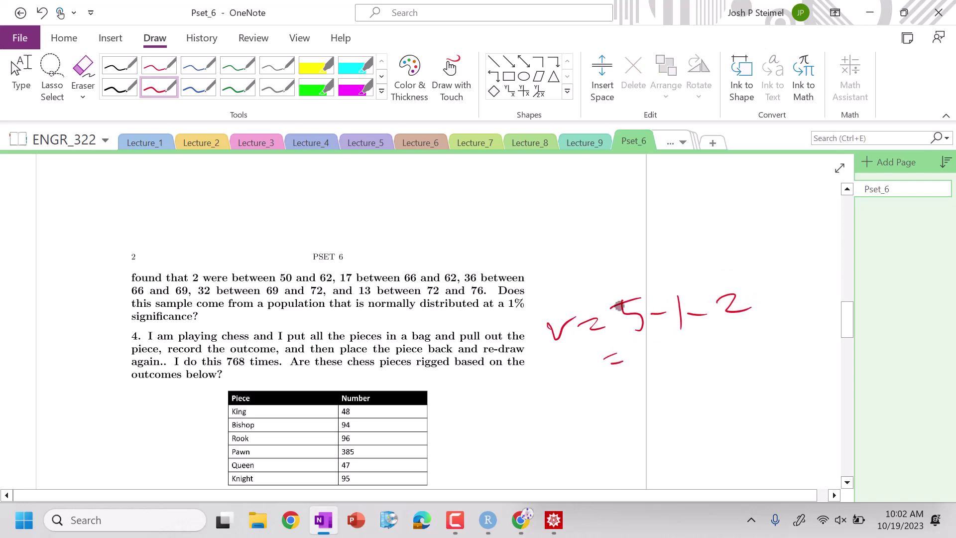
Step: Handwrite the critical value X0.01,2 = 9.2 above the degrees of freedom, marking 9.210 in the Lecture_6 chi-square table
{"action": "mouse_move", "coordinate": [493, 192]}
{"action": "left_mouse_down"}
{"action": "mouse_move", "coordinate": [540, 244]}
{"action": "mouse_move", "coordinate": [558, 204]}
{"action": "left_mouse_up"}
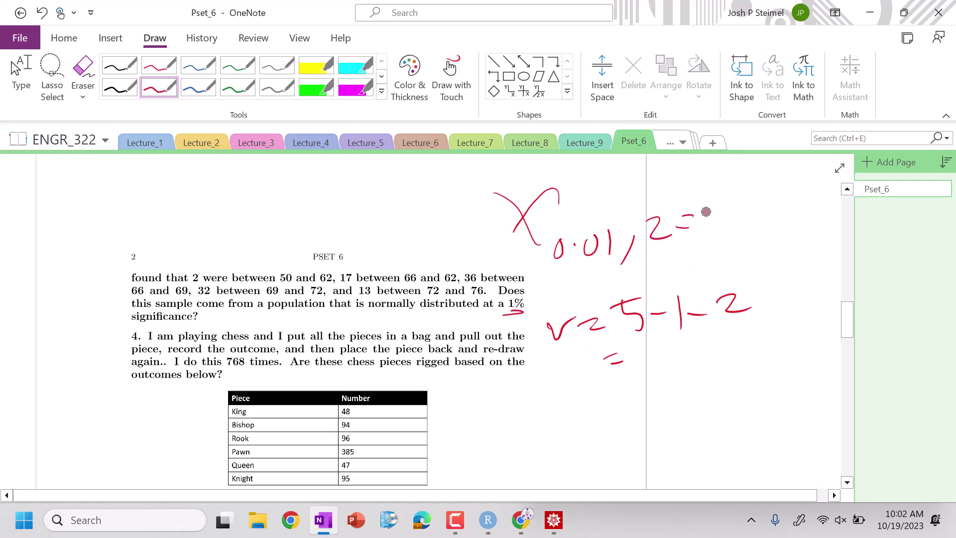
{"action": "left_click", "coordinate": [21, 75]}
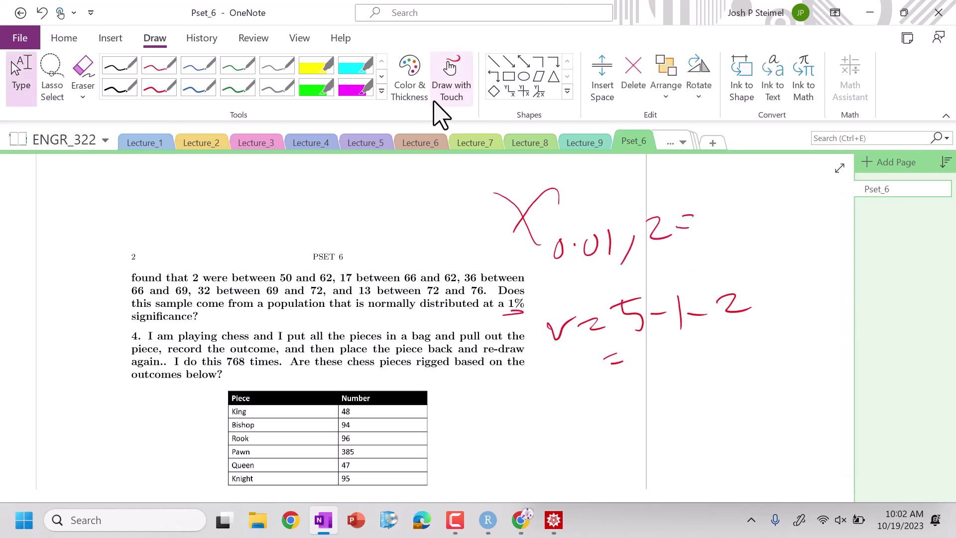
{"action": "left_click", "coordinate": [364, 142]}
{"action": "left_click", "coordinate": [413, 142]}
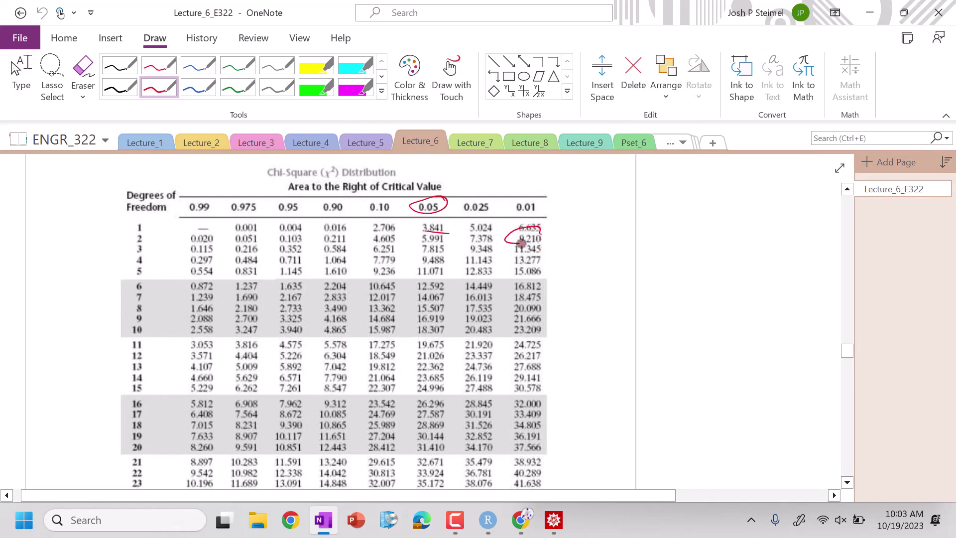
{"action": "left_click_drag", "start_coordinate": [520, 243], "coordinate": [540, 230]}
{"action": "left_click", "coordinate": [632, 142]}
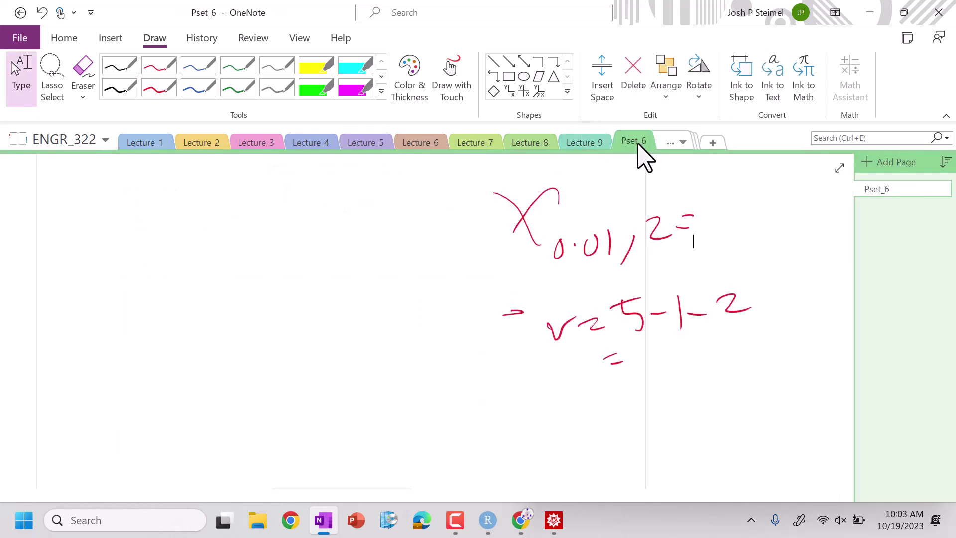
{"action": "mouse_move", "coordinate": [726, 200]}
{"action": "left_mouse_down"}
{"action": "mouse_move", "coordinate": [720, 241]}
{"action": "mouse_move", "coordinate": [730, 218]}
{"action": "mouse_move", "coordinate": [782, 235]}
{"action": "left_mouse_up"}
{"action": "left_click", "coordinate": [739, 227]}
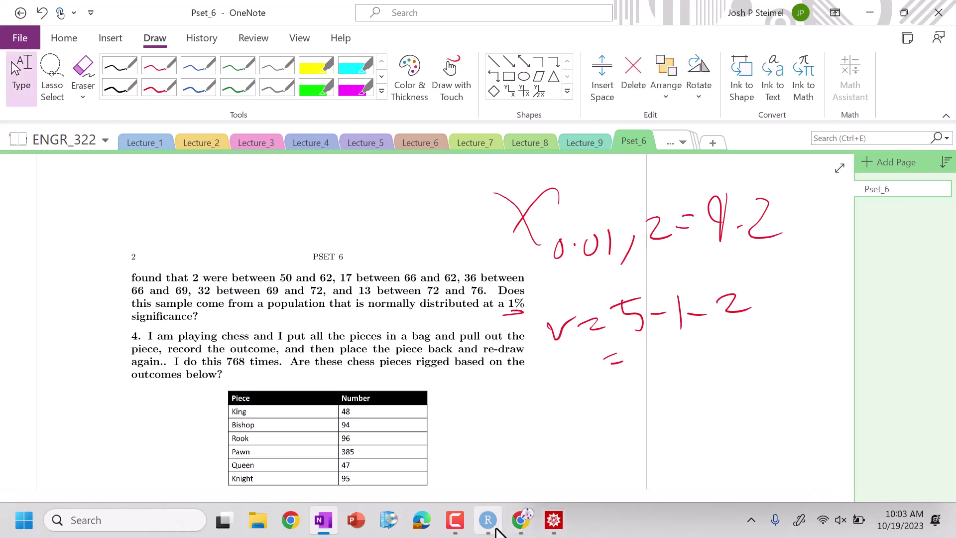
Step: Go to problem 4 on the Pset_6 page and mark the King row of its table in red ink
{"action": "mouse_move", "coordinate": [523, 523]}
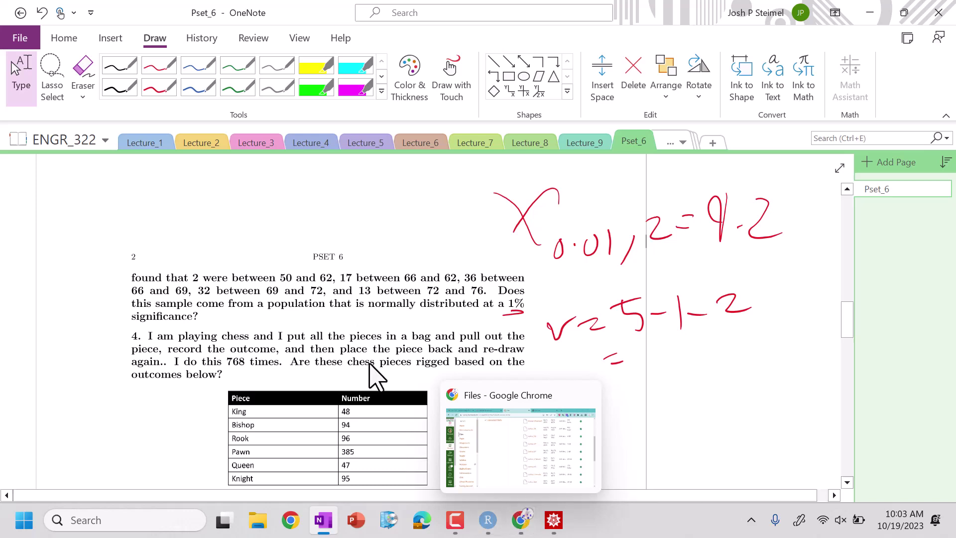
{"action": "scroll", "coordinate": [326, 274], "scroll_direction": "down", "scroll_amount": 1}
{"action": "scroll", "coordinate": [326, 274], "scroll_direction": "down", "scroll_amount": 3}
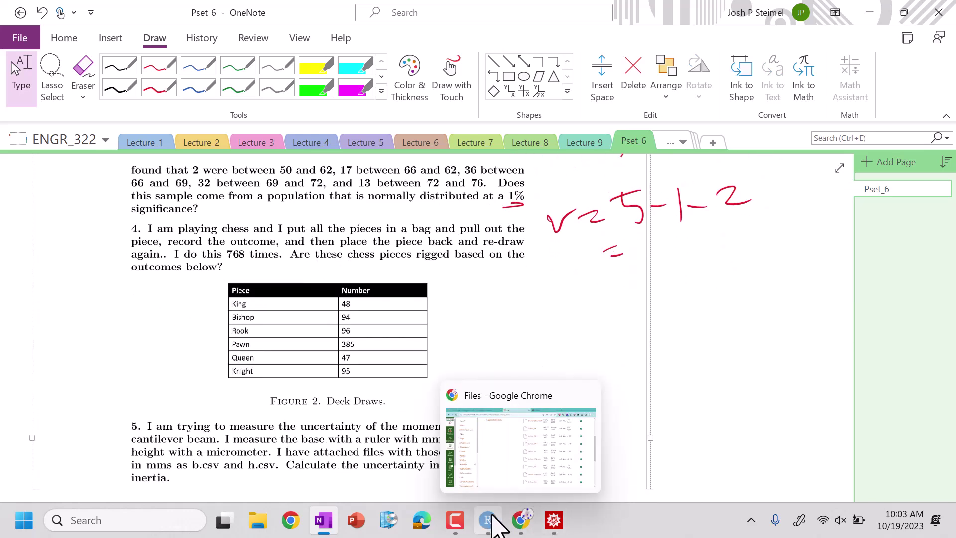
{"action": "mouse_move", "coordinate": [492, 516]}
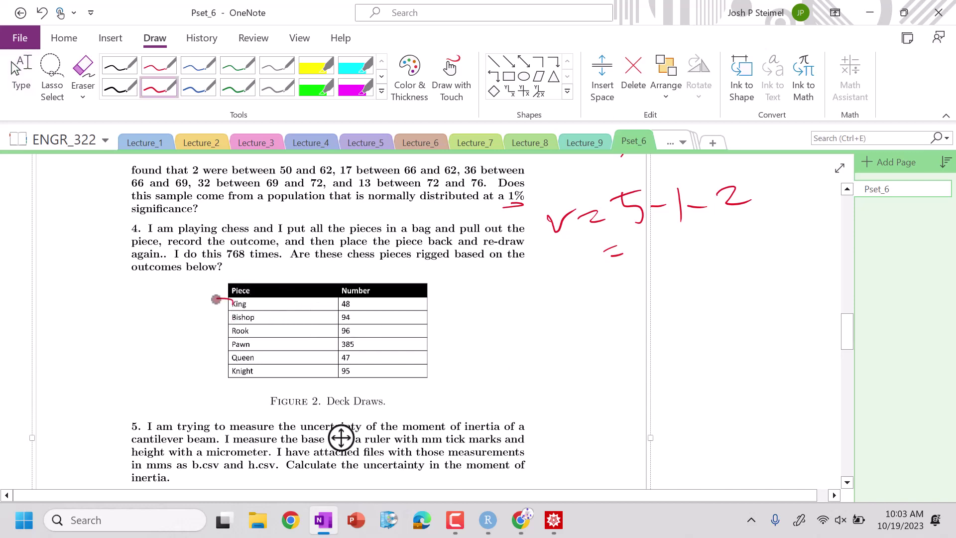
{"action": "left_click_drag", "start_coordinate": [216, 299], "coordinate": [208, 301]}
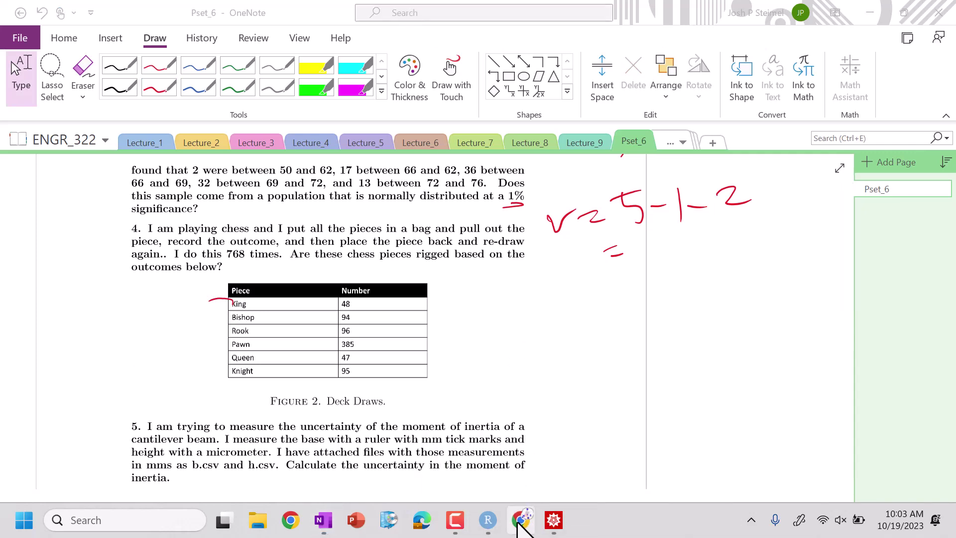
Step: Switch to Chrome and run a Google image search for "chess pieces" in a new tab
{"action": "left_click", "coordinate": [521, 518]}
{"action": "left_click", "coordinate": [587, 12]}
{"action": "left_click", "coordinate": [413, 44]}
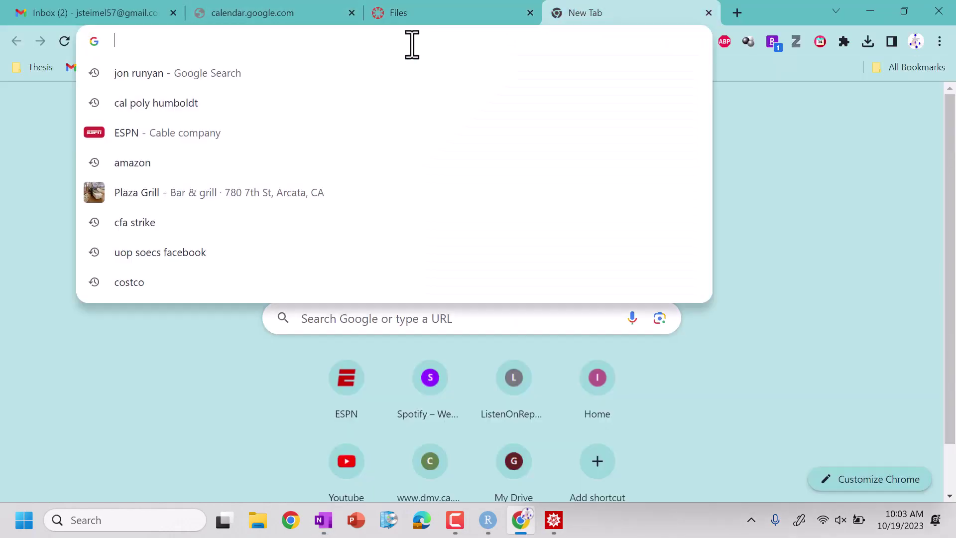
{"action": "type", "text": "chess pieces"}
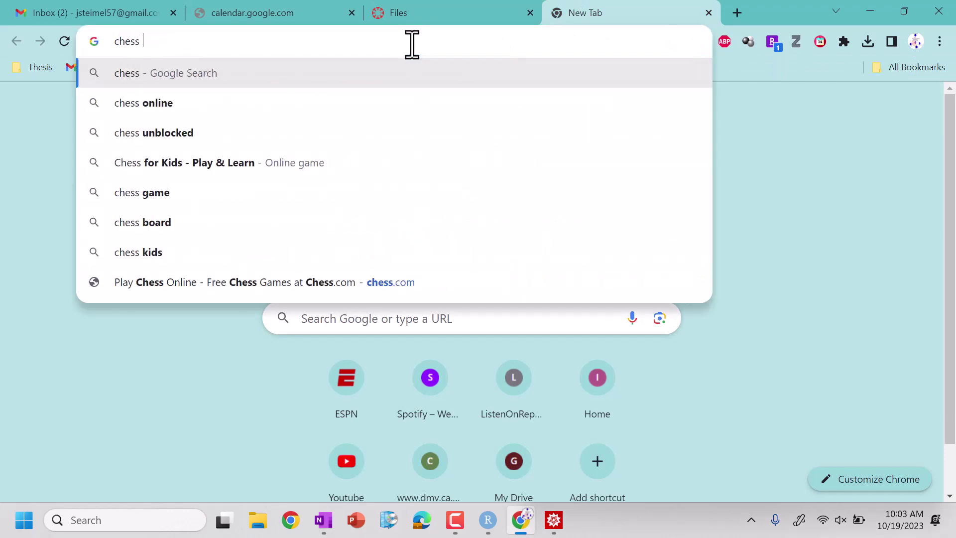
{"action": "key", "text": "Return"}
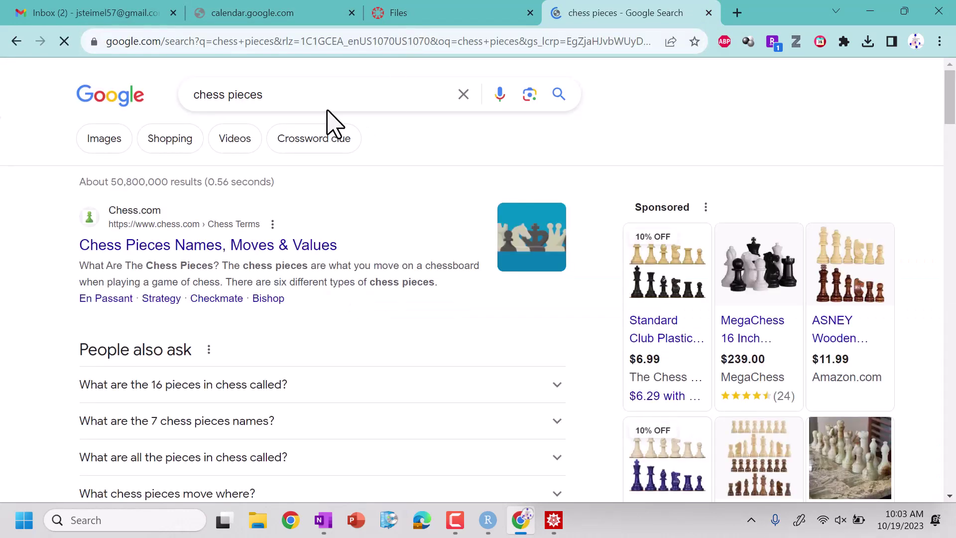
{"action": "left_click", "coordinate": [107, 141]}
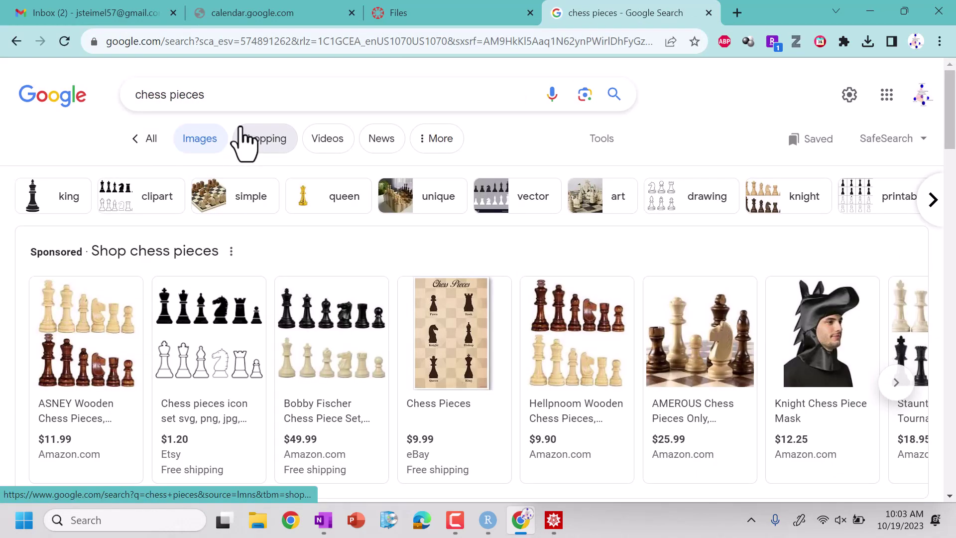
Step: Open the Chess.com board image from the results to examine how many pieces of each kind there are
{"action": "scroll", "coordinate": [273, 273], "scroll_direction": "down", "scroll_amount": 8}
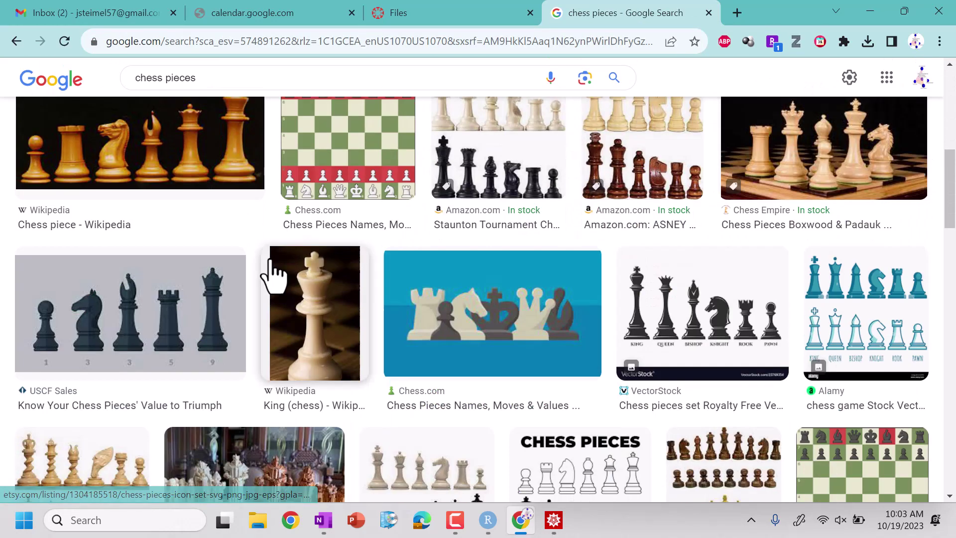
{"action": "scroll", "coordinate": [276, 273], "scroll_direction": "up", "scroll_amount": 3}
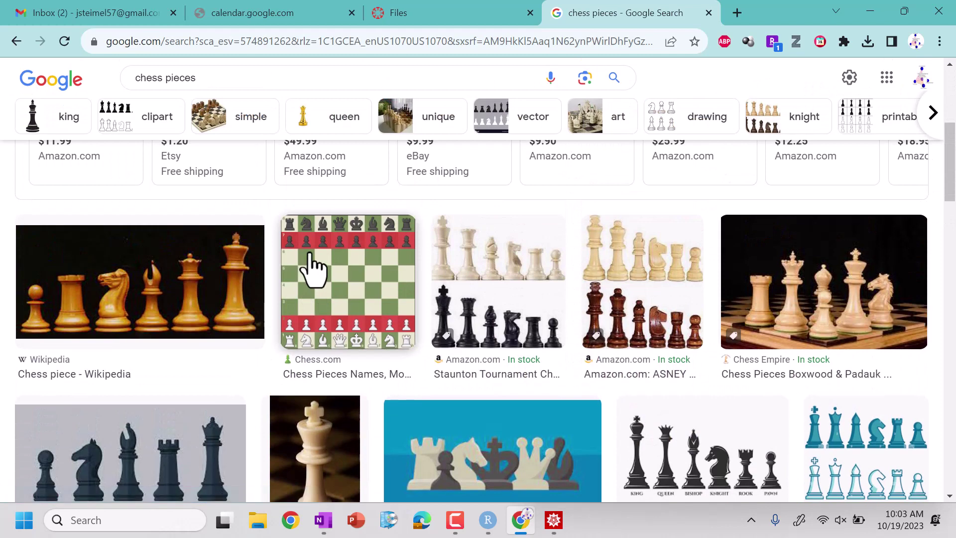
{"action": "left_click", "coordinate": [370, 297]}
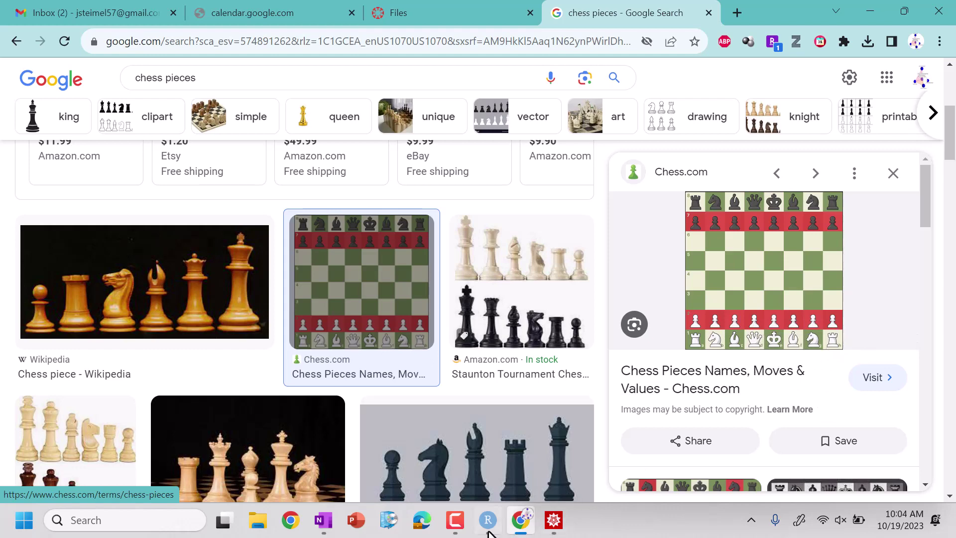
Step: Switch back to OneNote and handwrite an underlined "32 total" in red beside problem 4's table
{"action": "left_click", "coordinate": [327, 526]}
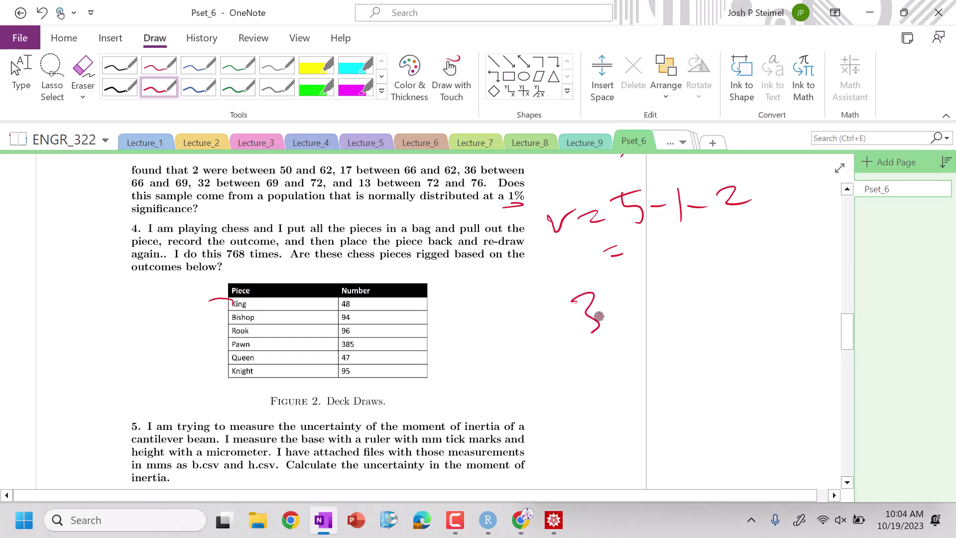
{"action": "mouse_move", "coordinate": [609, 300]}
{"action": "left_mouse_down"}
{"action": "mouse_move", "coordinate": [628, 321]}
{"action": "mouse_move", "coordinate": [707, 295]}
{"action": "mouse_move", "coordinate": [747, 314]}
{"action": "mouse_move", "coordinate": [593, 349]}
{"action": "mouse_move", "coordinate": [769, 349]}
{"action": "left_mouse_up"}
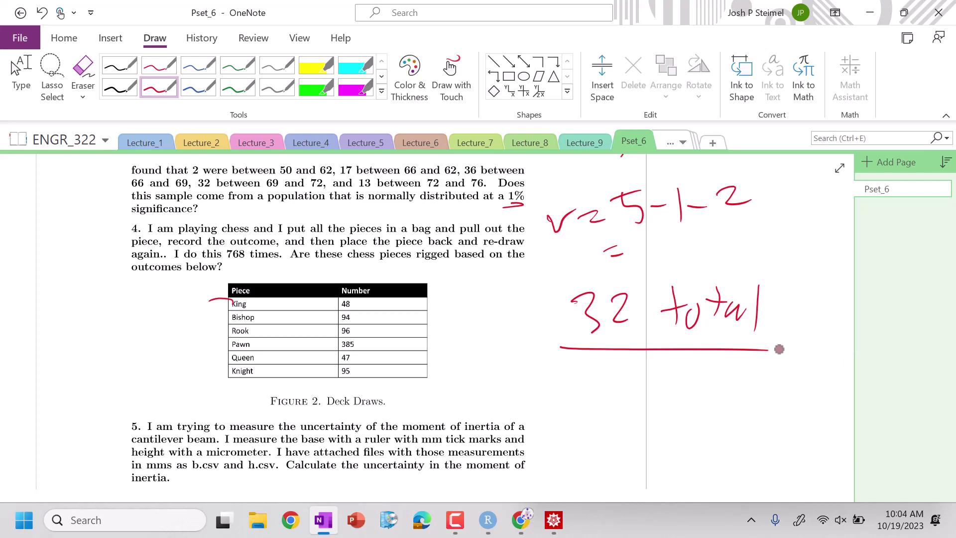
{"action": "key", "text": "Escape"}
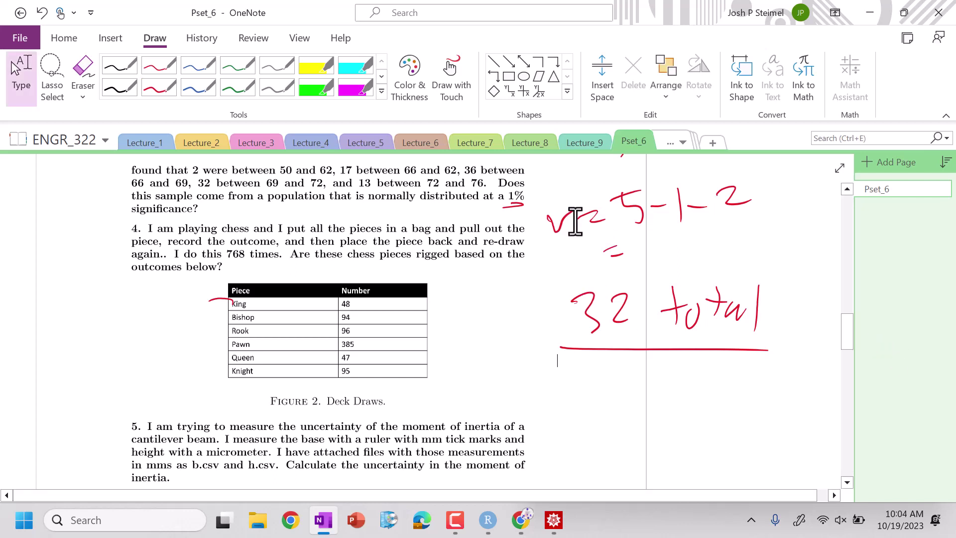
Step: Circle the table's Number heading in red and handwrite an underlined "exp" column heading beside it
{"action": "left_click", "coordinate": [158, 88]}
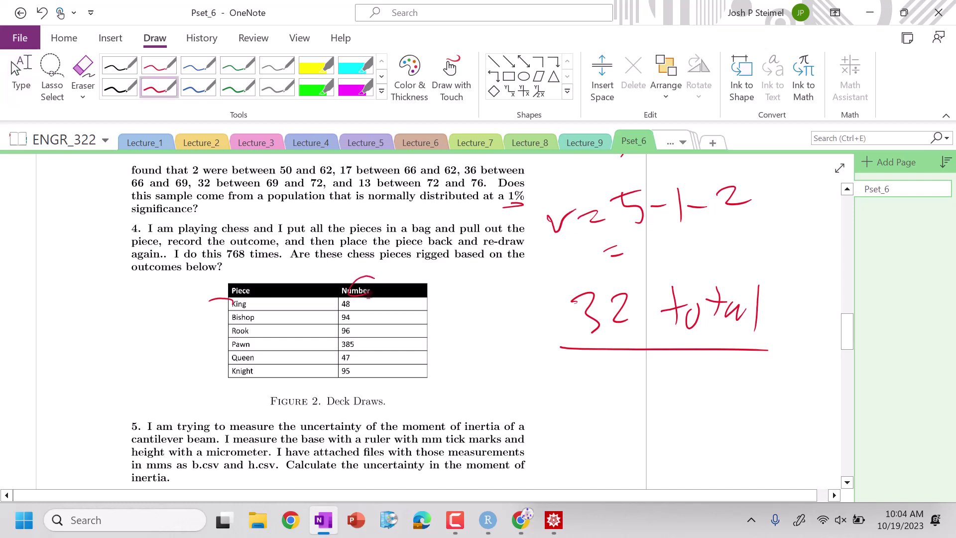
{"action": "left_click_drag", "start_coordinate": [378, 277], "coordinate": [368, 276]}
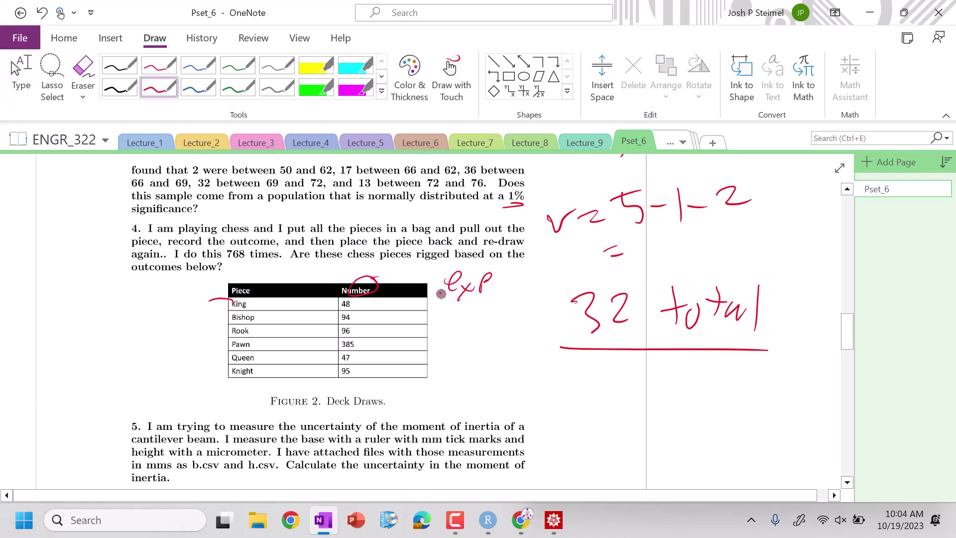
{"action": "key", "text": "Escape"}
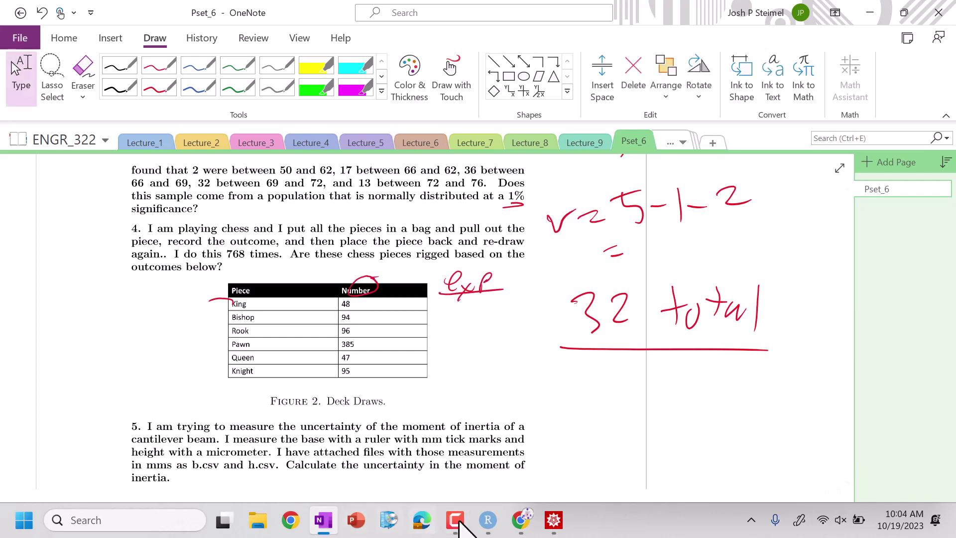
Step: Switch to Mathematica and quit the notebook's kernel to clear the problem 3 definitions
{"action": "left_click", "coordinate": [552, 519]}
{"action": "scroll", "coordinate": [644, 358], "scroll_direction": "down", "scroll_amount": 5}
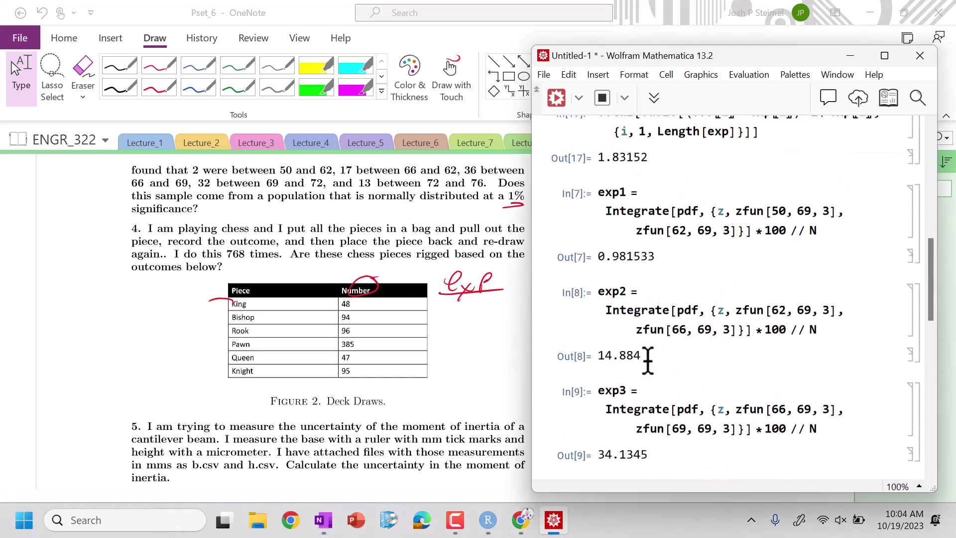
{"action": "scroll", "coordinate": [712, 318], "scroll_direction": "up", "scroll_amount": 10}
{"action": "scroll", "coordinate": [707, 318], "scroll_direction": "down", "scroll_amount": 15}
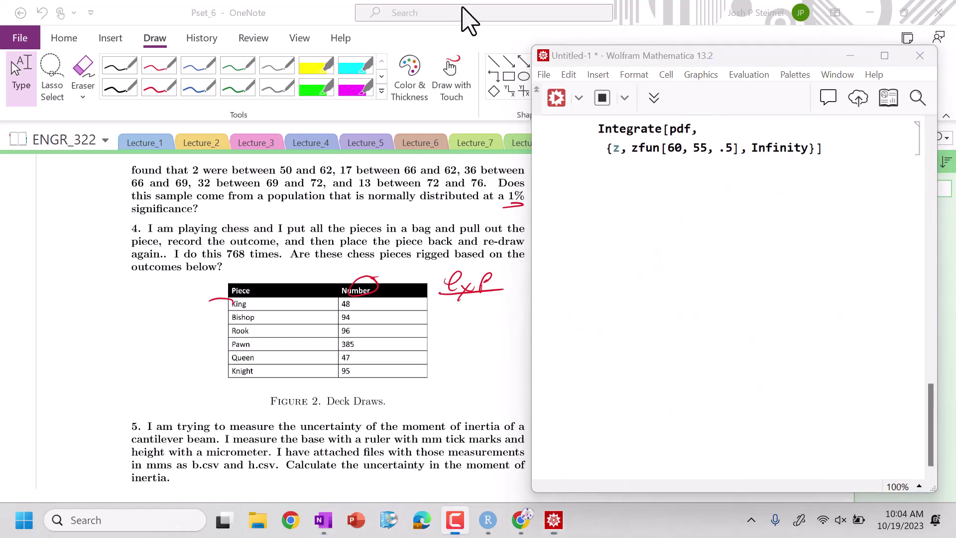
{"action": "scroll", "coordinate": [723, 281], "scroll_direction": "up", "scroll_amount": 5}
{"action": "scroll", "coordinate": [723, 281], "scroll_direction": "up", "scroll_amount": 10}
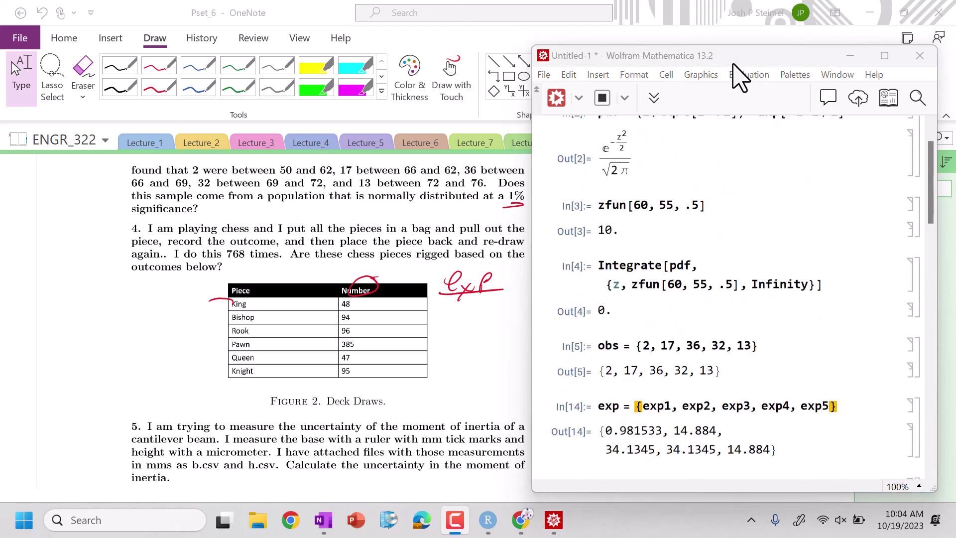
{"action": "left_click", "coordinate": [747, 74]}
{"action": "mouse_move", "coordinate": [786, 519]}
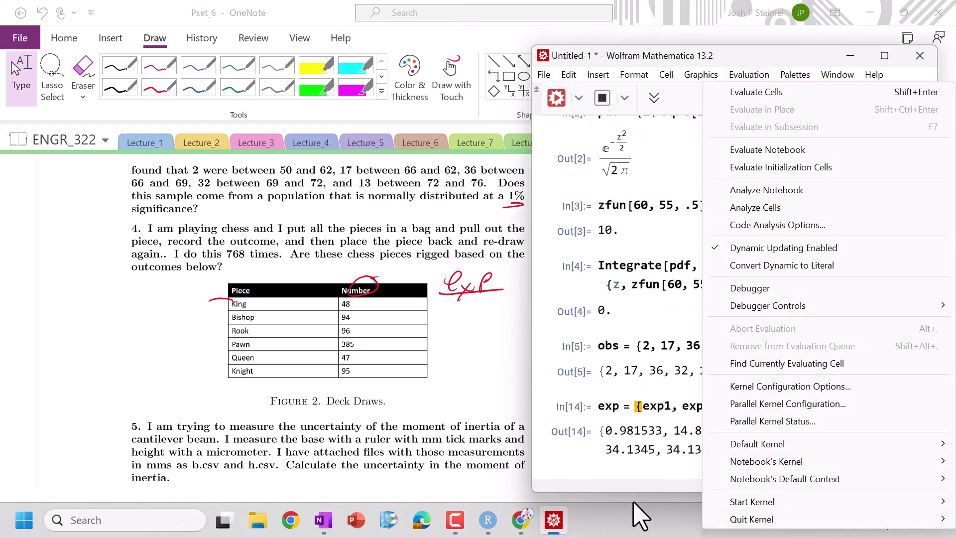
{"action": "left_click", "coordinate": [645, 499]}
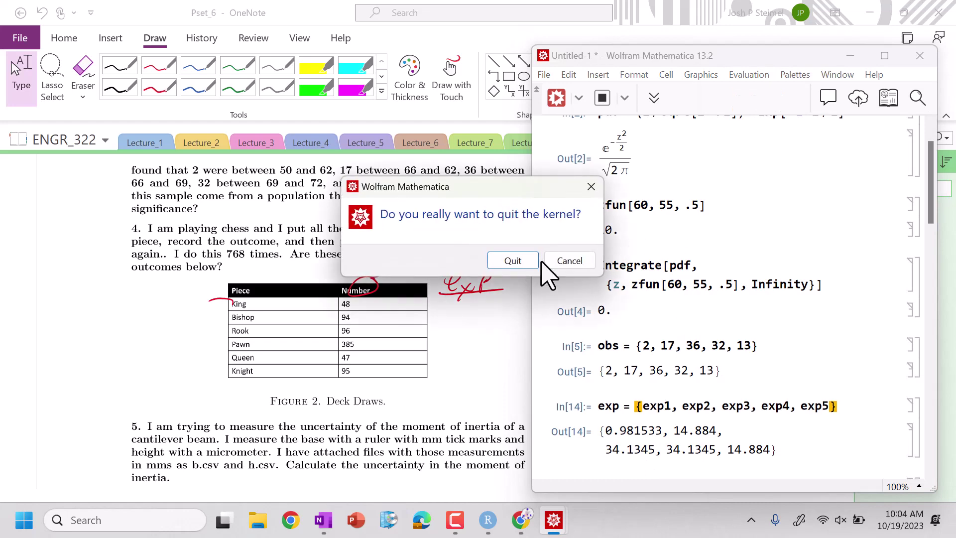
{"action": "left_click", "coordinate": [514, 261]}
Step: Redefine obs as {48, 94, 96, 385, 47, 95}, the Number values from problem 4's table, and evaluate it
{"action": "scroll", "coordinate": [682, 338], "scroll_direction": "up", "scroll_amount": 1}
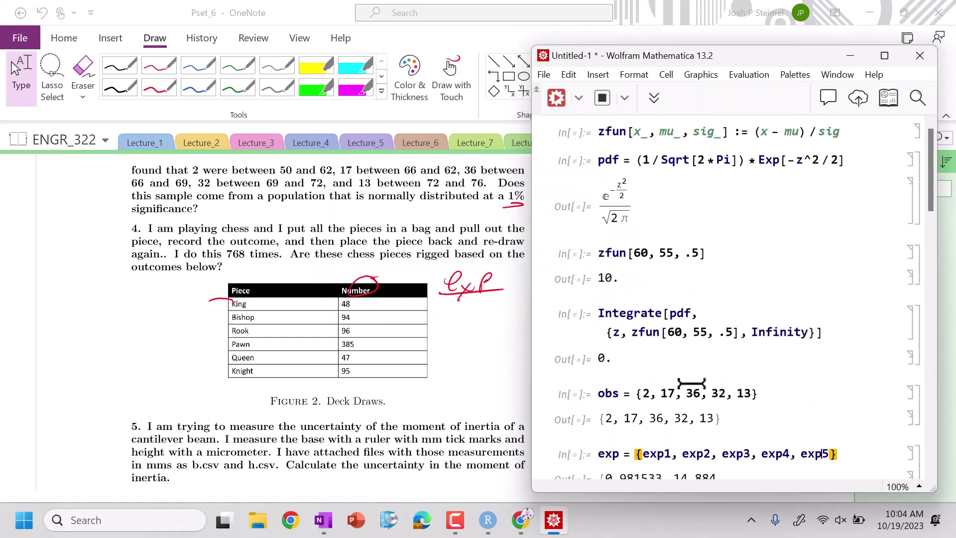
{"action": "left_click", "coordinate": [680, 393]}
{"action": "scroll", "coordinate": [709, 343], "scroll_direction": "down", "scroll_amount": 3}
{"action": "triple_click", "coordinate": [669, 252]}
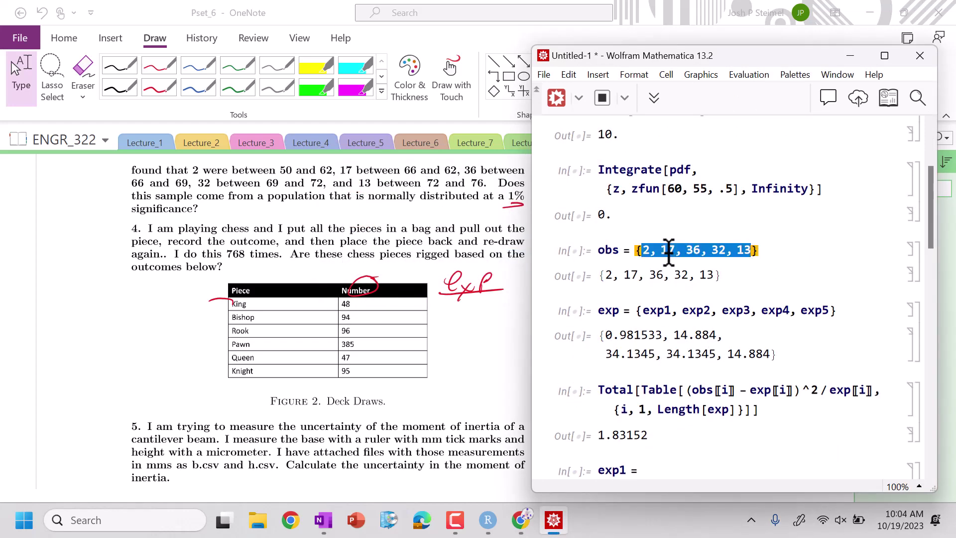
{"action": "type", "text": "48"}
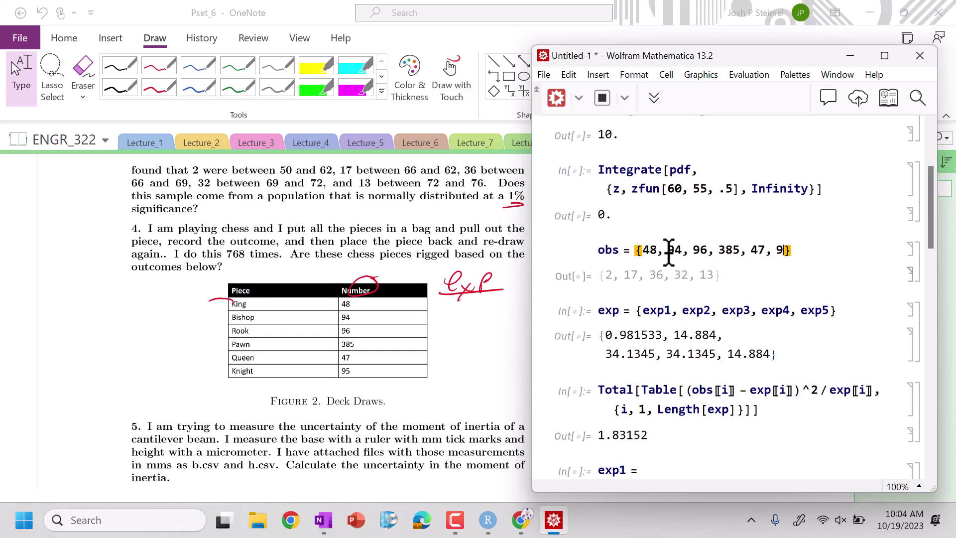
{"action": "key", "text": "shift+Return"}
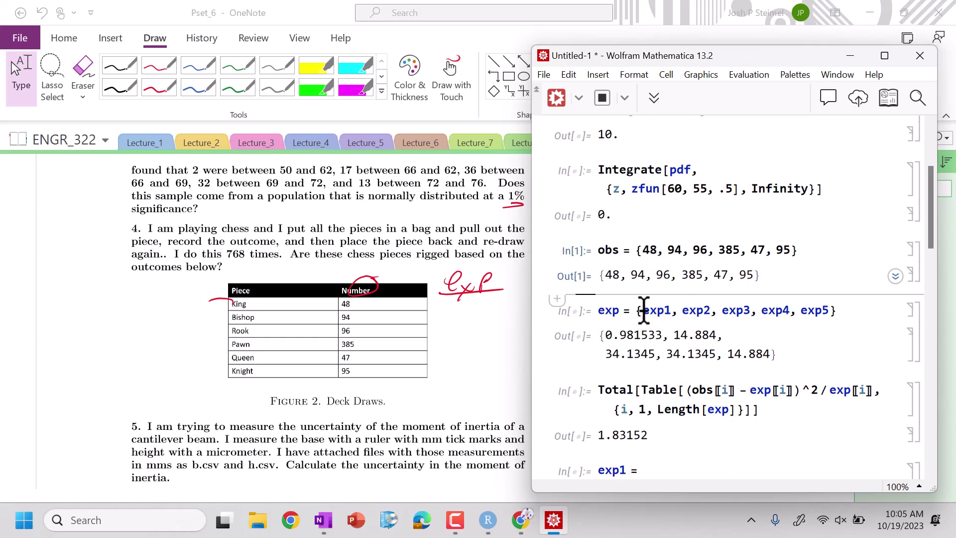
Step: Redefine exp as {2/32, 4/32, 4/32, 16/32, 2/32, 4/32}*768 for the expected piece counts and evaluate it
{"action": "double_click", "coordinate": [647, 310]}
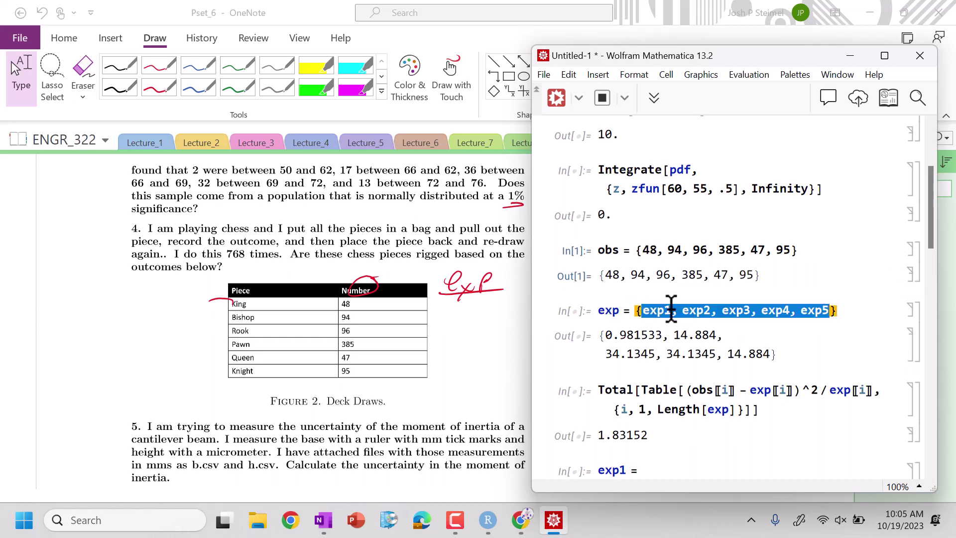
{"action": "type", "text": "2 /"}
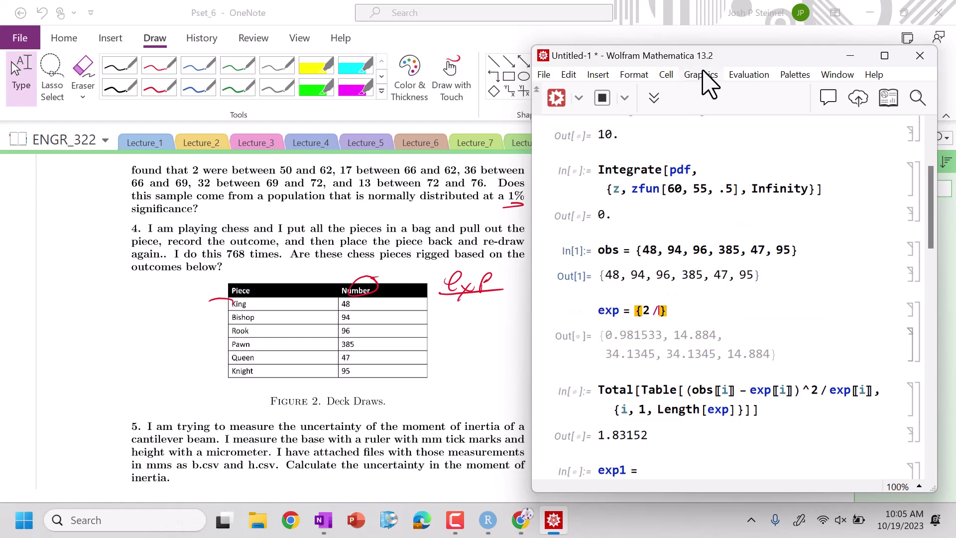
{"action": "mouse_move", "coordinate": [710, 62]}
{"action": "left_mouse_down"}
{"action": "mouse_move", "coordinate": [719, 380]}
{"action": "mouse_move", "coordinate": [715, 55]}
{"action": "left_mouse_up"}
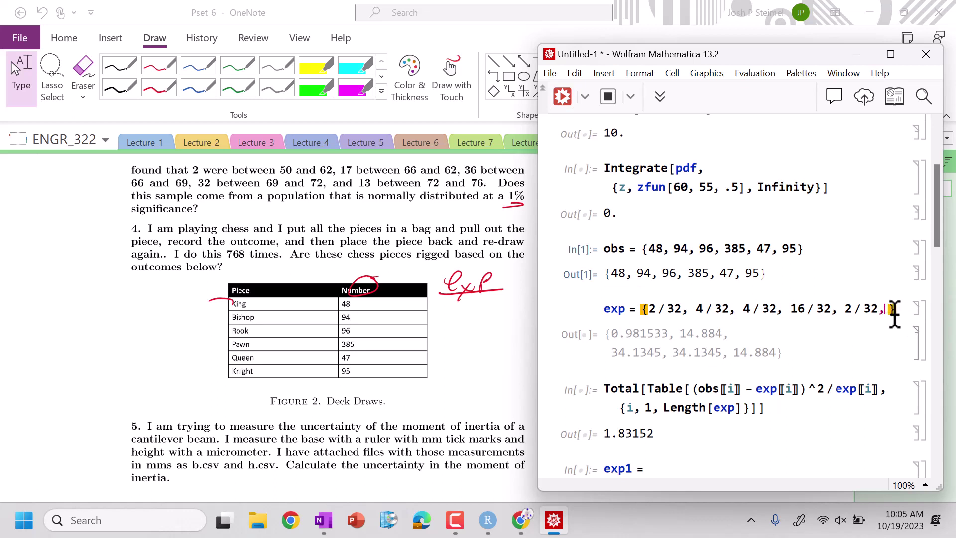
{"action": "type", "text": "4/"}
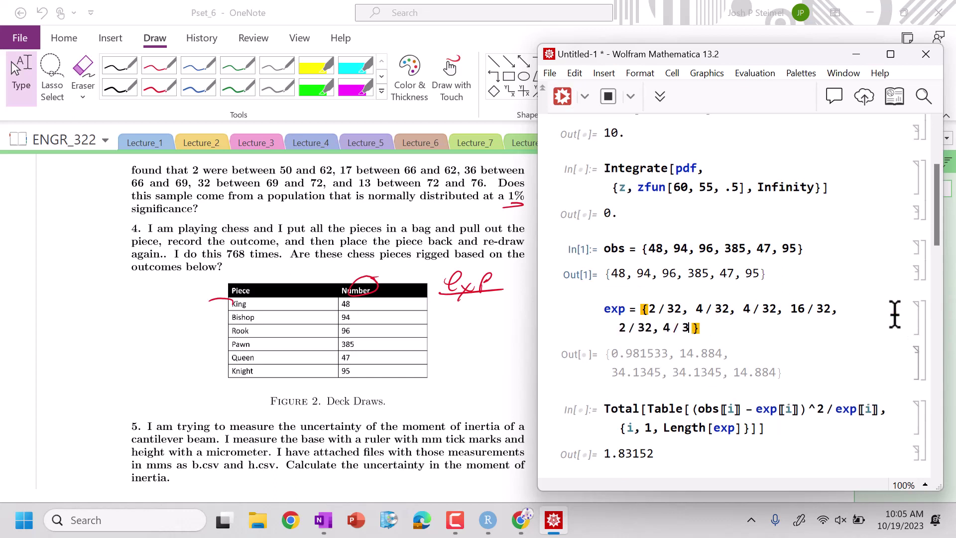
{"action": "key", "text": "shift+Return"}
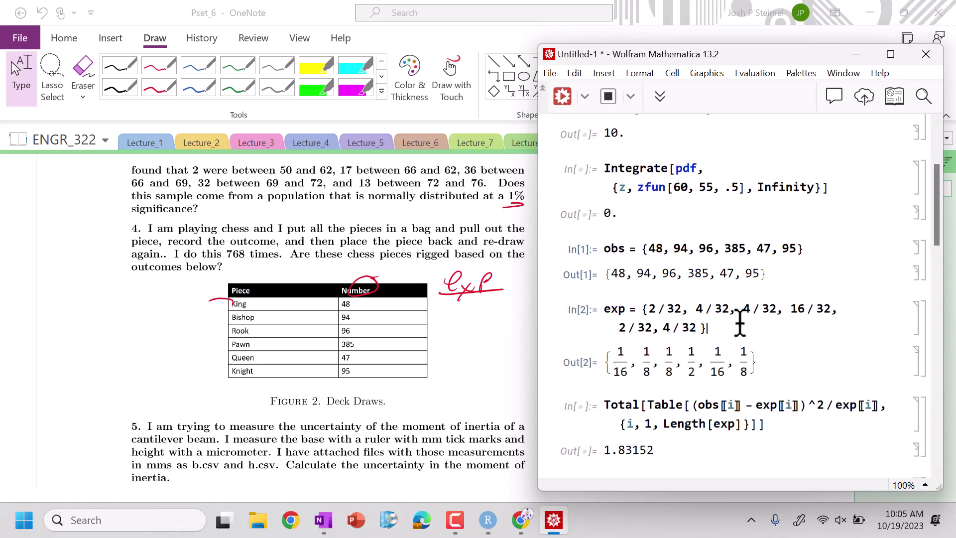
{"action": "type", "text": "* 7"}
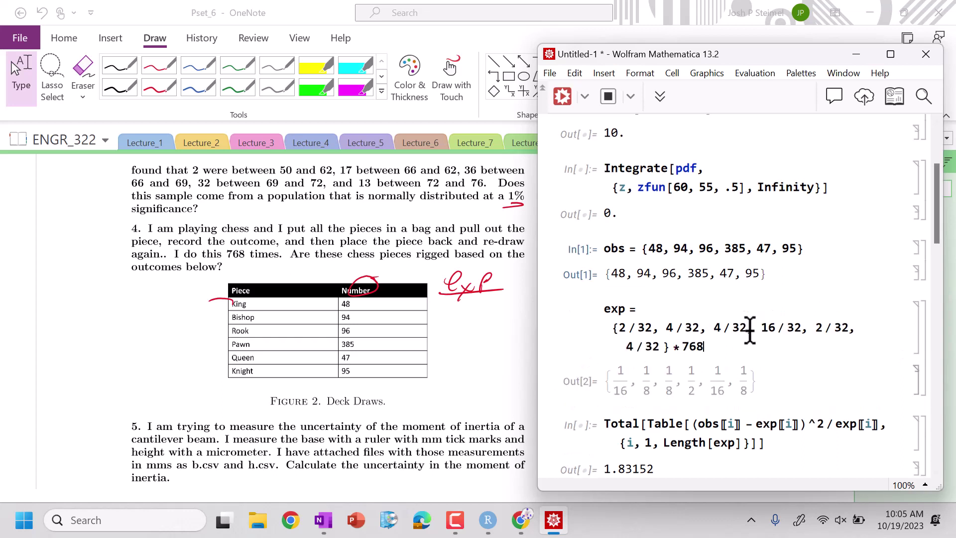
{"action": "type", "text": "68"}
{"action": "key", "text": "shift+Return"}
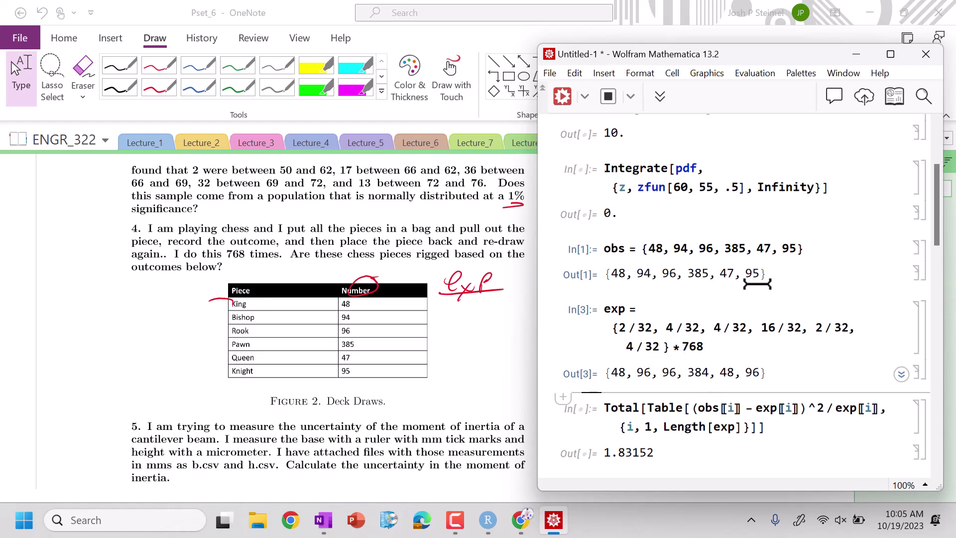
Step: Re-evaluate the chi-square Total expression for the chess data, adding // N for a decimal result
{"action": "left_click", "coordinate": [652, 409]}
{"action": "key", "text": "shift+Return"}
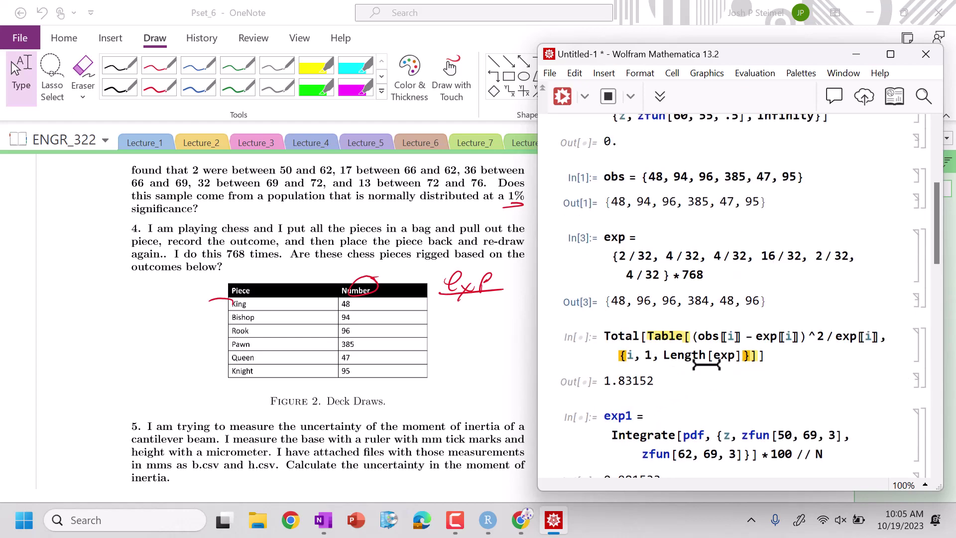
{"action": "left_click", "coordinate": [777, 354]}
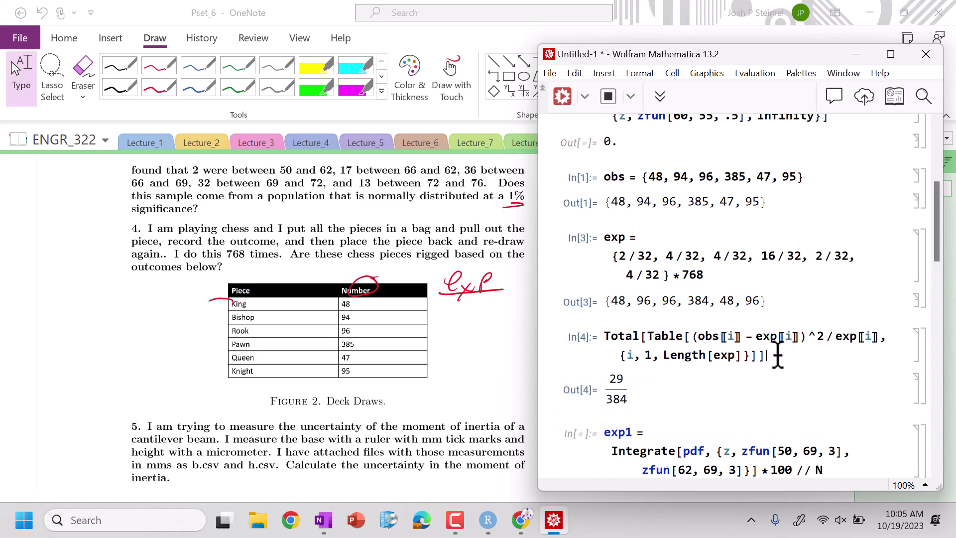
{"action": "type", "text": "// N"}
{"action": "key", "text": "shift+Return"}
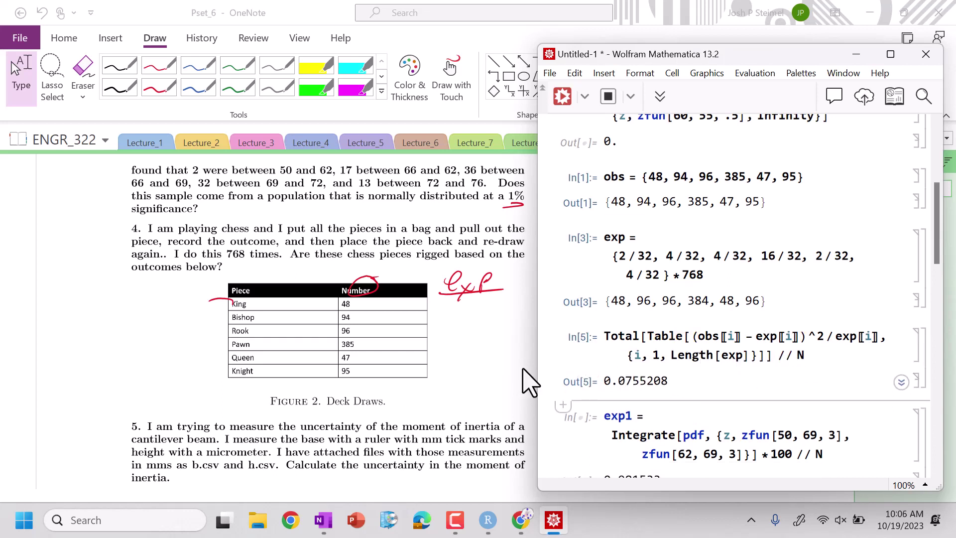
Step: Switch to OneNote, handwrite "χ² 0.05, 5 =" in red under "32 total" and tick off the six piece rows
{"action": "left_click", "coordinate": [528, 384]}
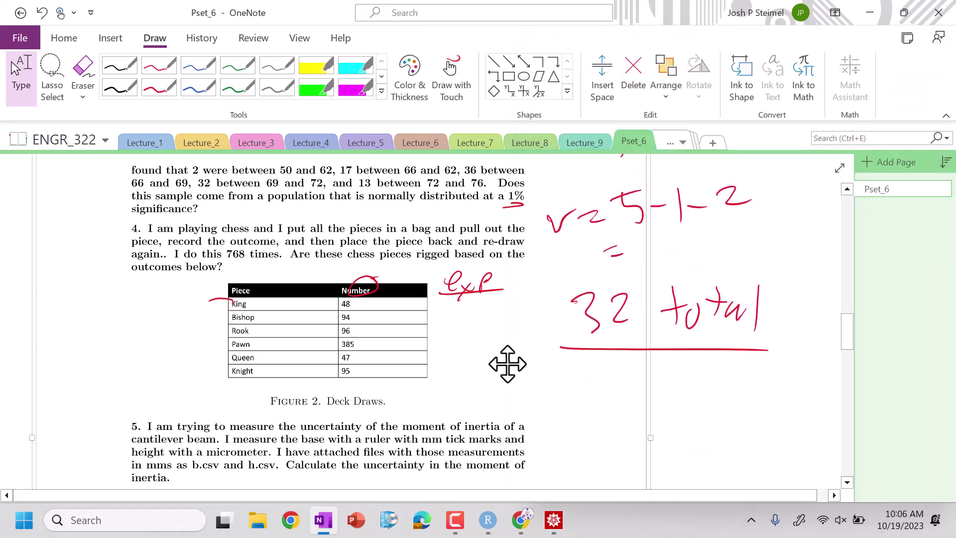
{"action": "left_click_drag", "start_coordinate": [442, 333], "coordinate": [515, 421]}
{"action": "left_click_drag", "start_coordinate": [535, 379], "coordinate": [568, 428]}
{"action": "left_click_drag", "start_coordinate": [573, 380], "coordinate": [550, 416]}
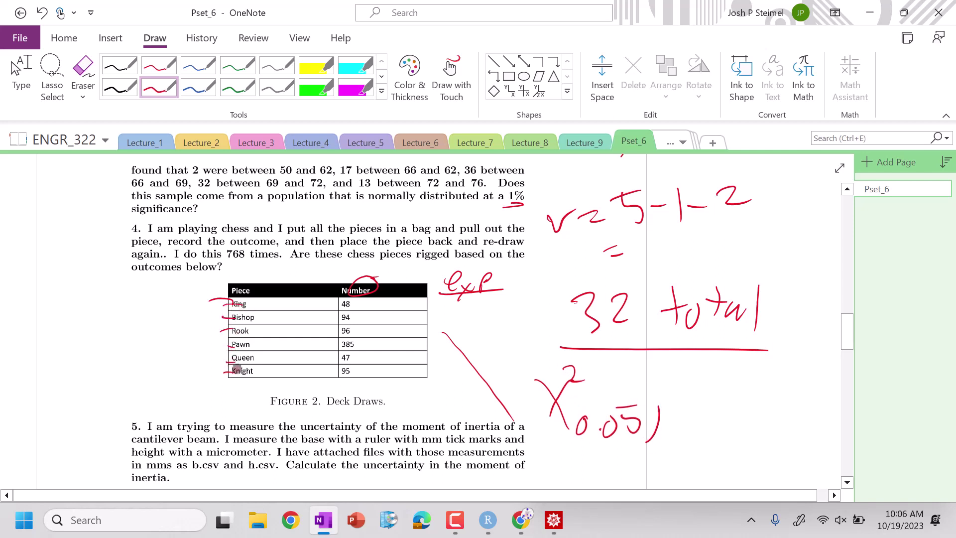
{"action": "key", "text": "Escape"}
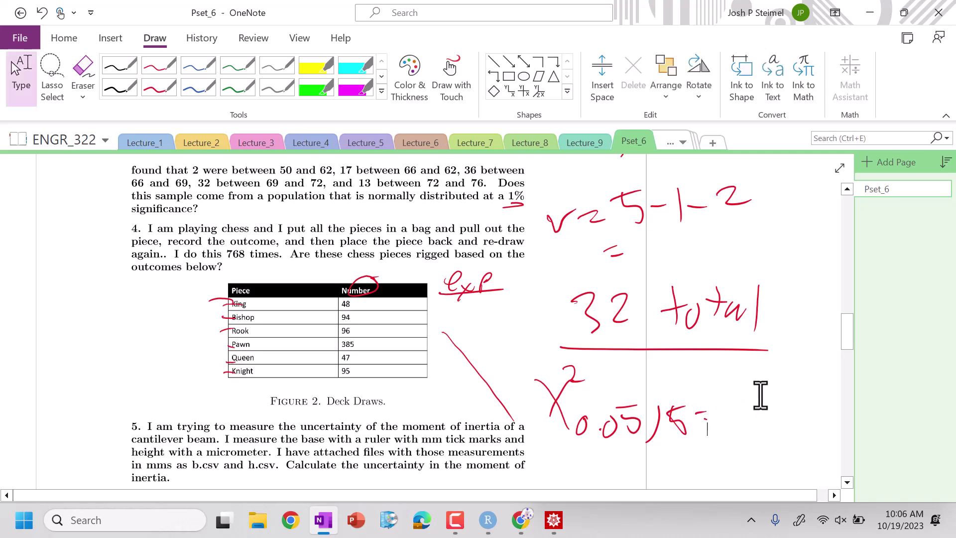
Step: Circle the 0.05 critical value for 5 degrees of freedom in Lecture_6's chi-square table in red
{"action": "left_click", "coordinate": [418, 144]}
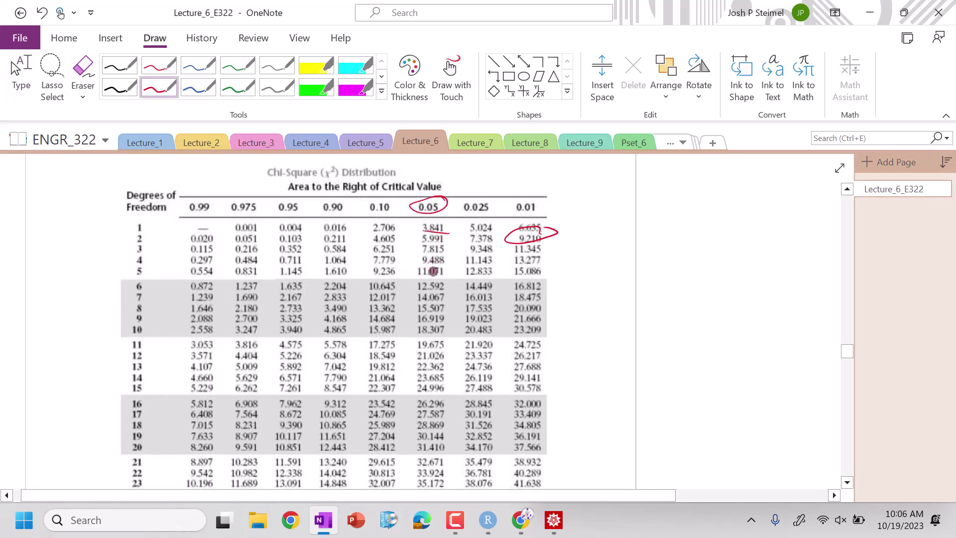
{"action": "left_click_drag", "start_coordinate": [447, 268], "coordinate": [448, 272]}
{"action": "key", "text": "Escape"}
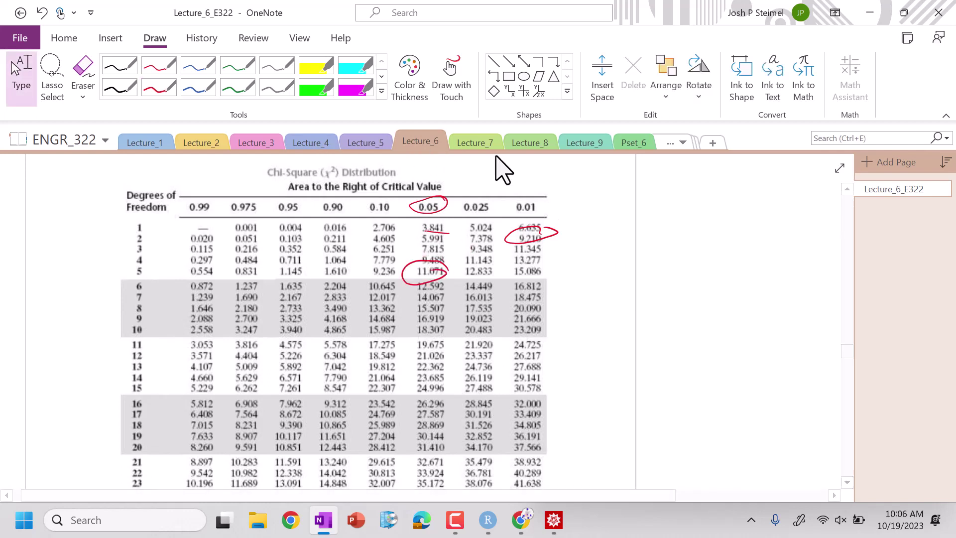
Step: Return to the Pset_6 page and handwrite "Do Not Reject" in red beside problem 4's table
{"action": "left_click", "coordinate": [623, 145]}
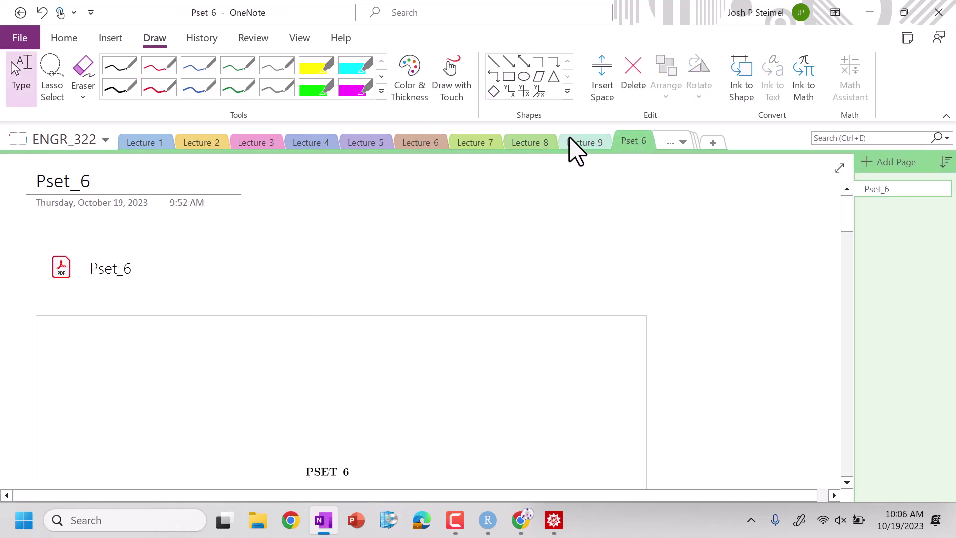
{"action": "scroll", "coordinate": [520, 285], "scroll_direction": "down", "scroll_amount": 1}
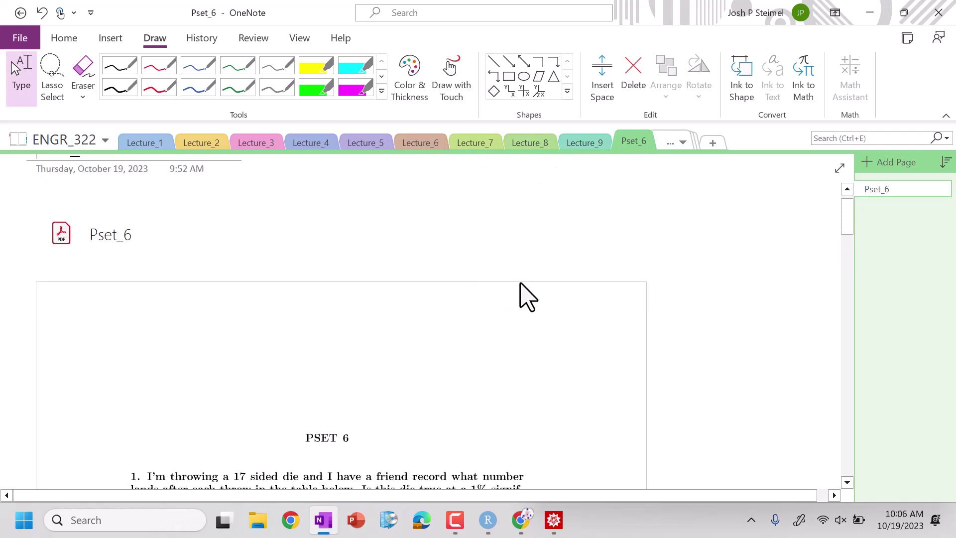
{"action": "scroll", "coordinate": [520, 284], "scroll_direction": "down", "scroll_amount": 15}
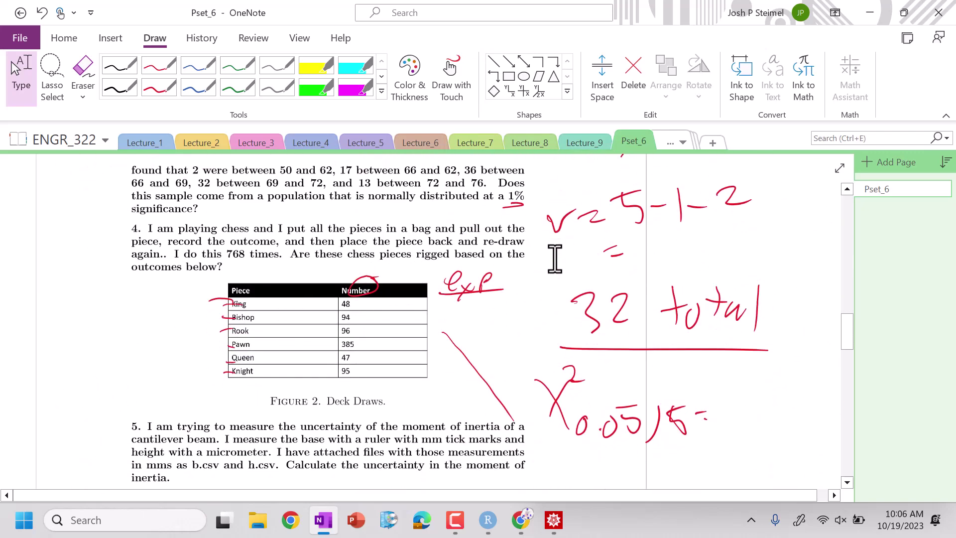
{"action": "left_click", "coordinate": [159, 87]}
{"action": "left_click_drag", "start_coordinate": [61, 290], "coordinate": [60, 329]}
{"action": "mouse_move", "coordinate": [62, 288]}
{"action": "left_mouse_down"}
{"action": "mouse_move", "coordinate": [67, 329]}
{"action": "mouse_move", "coordinate": [89, 332]}
{"action": "left_mouse_up"}
{"action": "mouse_move", "coordinate": [127, 286]}
{"action": "left_mouse_down"}
{"action": "mouse_move", "coordinate": [128, 319]}
{"action": "mouse_move", "coordinate": [154, 306]}
{"action": "left_mouse_up"}
{"action": "left_click_drag", "start_coordinate": [158, 288], "coordinate": [163, 299]}
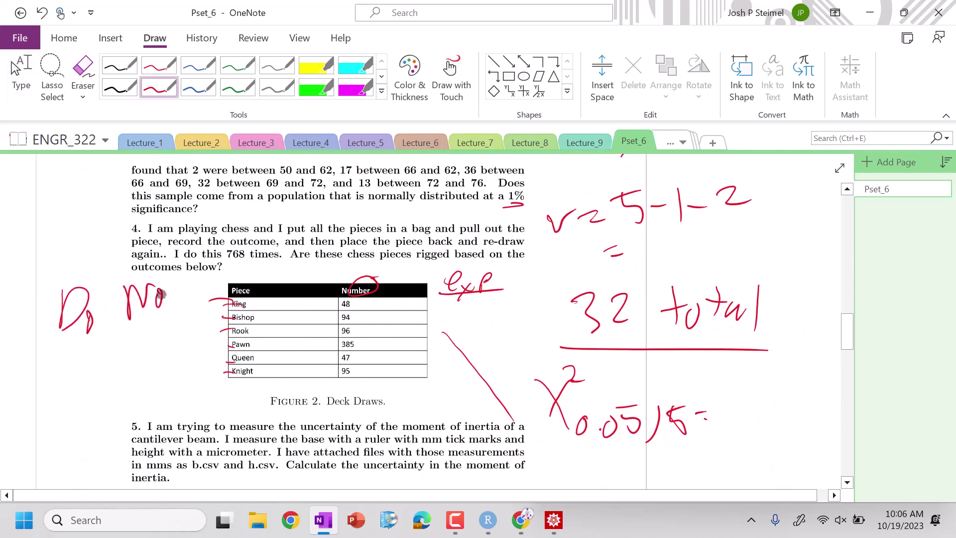
{"action": "left_click_drag", "start_coordinate": [104, 338], "coordinate": [127, 357]}
{"action": "left_click_drag", "start_coordinate": [139, 355], "coordinate": [143, 352]}
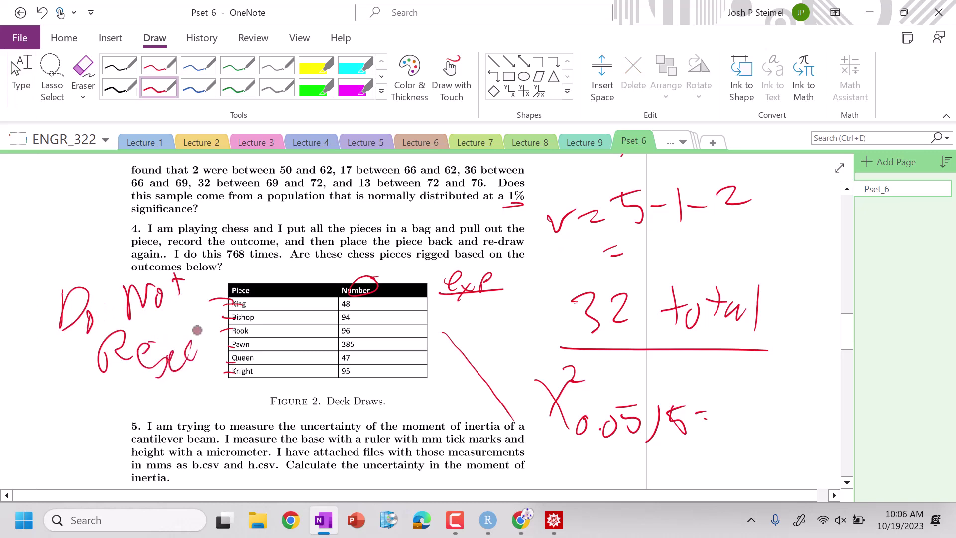
{"action": "key", "text": "Escape"}
Step: With problem 5 in view, switch to Mathematica and quit the local kernel to clear problem 4's definitions
{"action": "scroll", "coordinate": [209, 344], "scroll_direction": "down", "scroll_amount": 6}
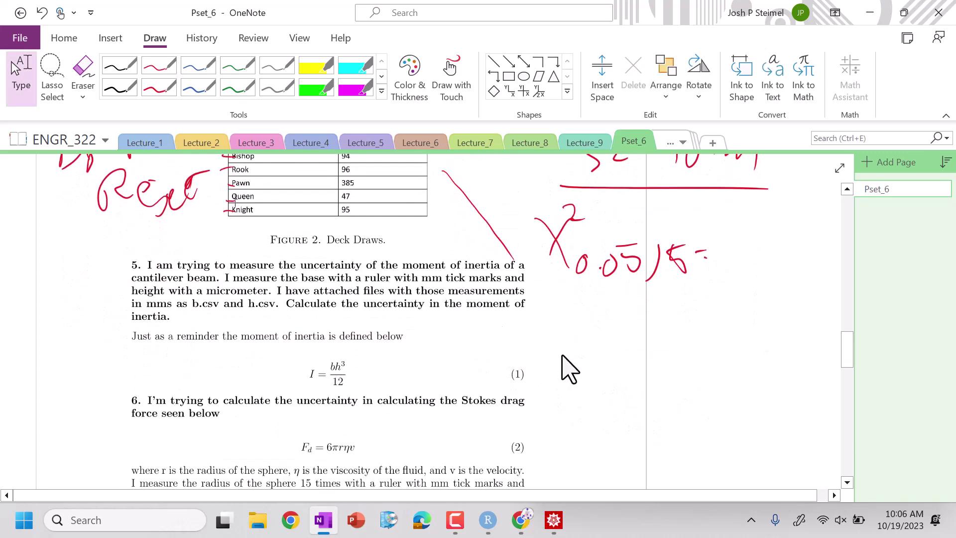
{"action": "scroll", "coordinate": [567, 369], "scroll_direction": "down", "scroll_amount": 2}
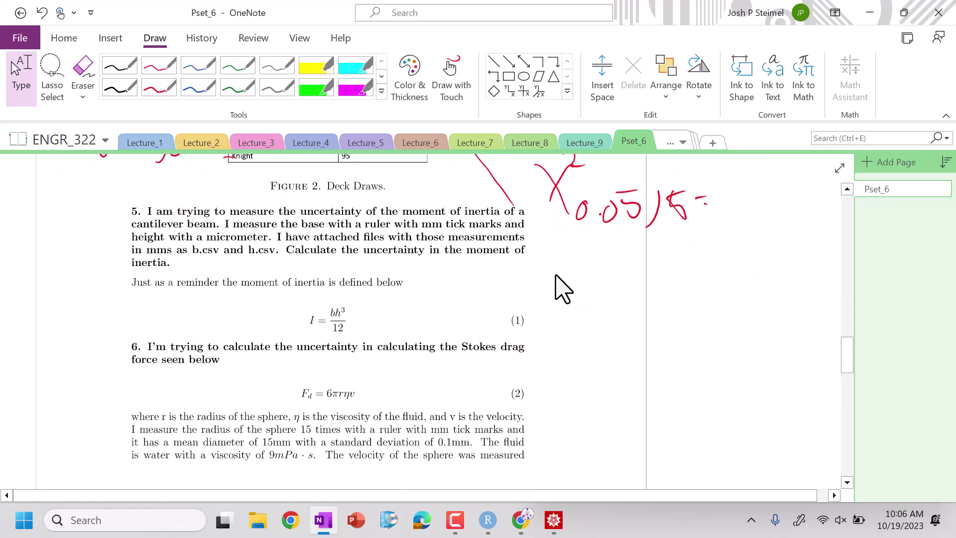
{"action": "scroll", "coordinate": [563, 289], "scroll_direction": "down", "scroll_amount": 2}
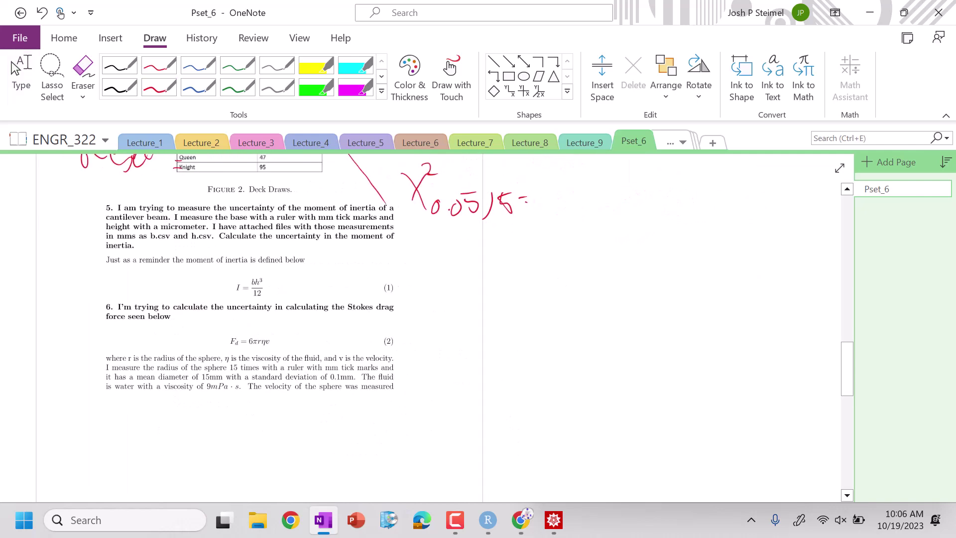
{"action": "left_click", "coordinate": [552, 520]}
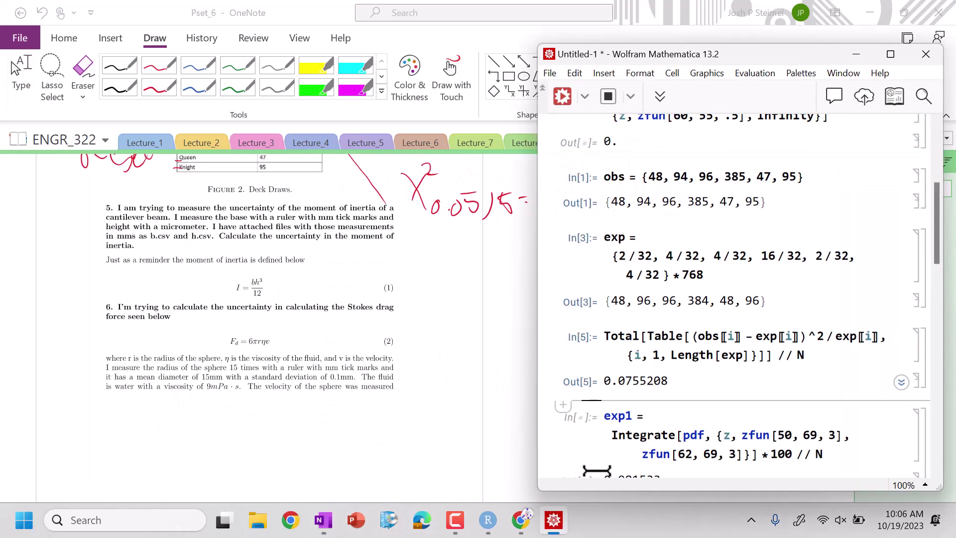
{"action": "left_click", "coordinate": [752, 73]}
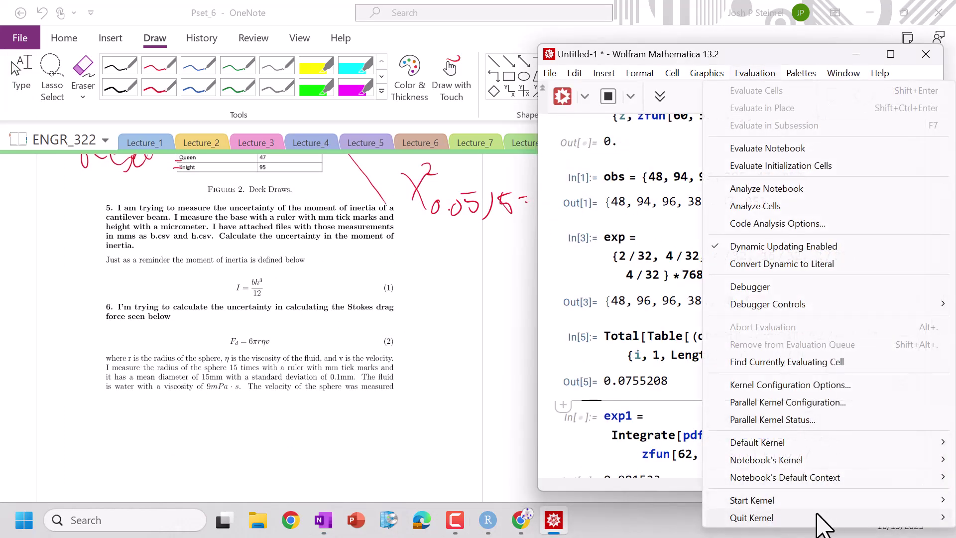
{"action": "mouse_move", "coordinate": [730, 518]}
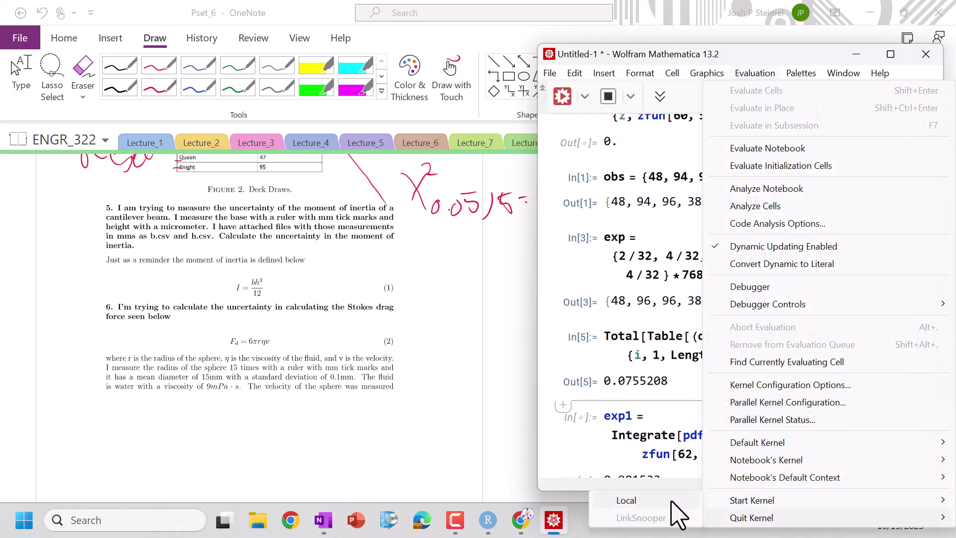
{"action": "left_click", "coordinate": [617, 501]}
Step: Define Ifun = b*h^3/12 in a new cell at the end of the notebook and evaluate it
{"action": "scroll", "coordinate": [554, 294], "scroll_direction": "down", "scroll_amount": 2}
{"action": "left_click", "coordinate": [520, 264]}
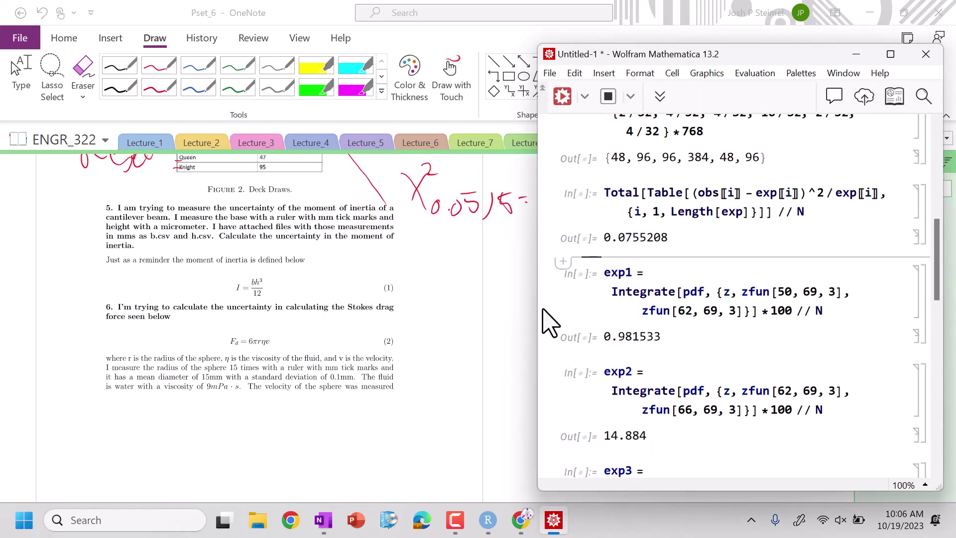
{"action": "scroll", "coordinate": [561, 320], "scroll_direction": "down", "scroll_amount": 6}
{"action": "scroll", "coordinate": [618, 358], "scroll_direction": "down", "scroll_amount": 5}
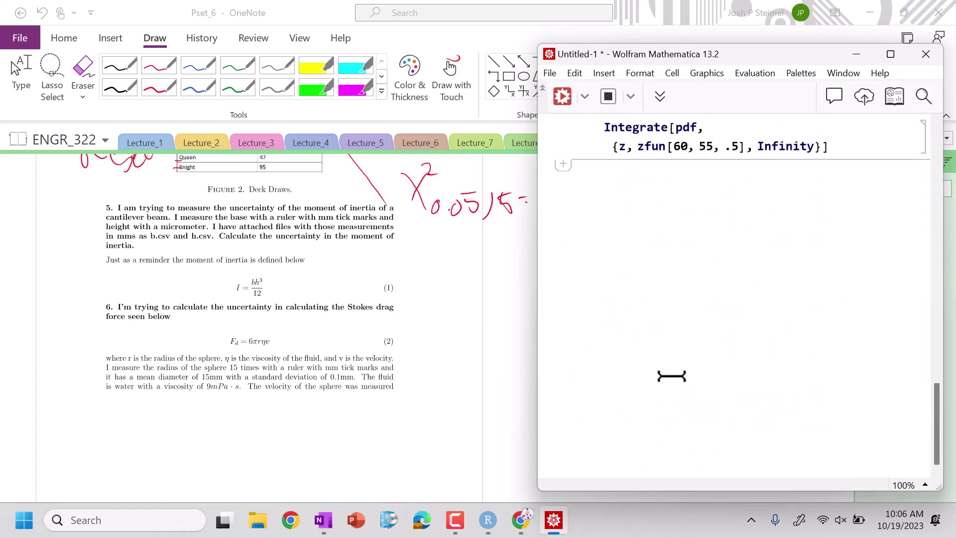
{"action": "type", "text": "Ifun = b * h^3 / 12"}
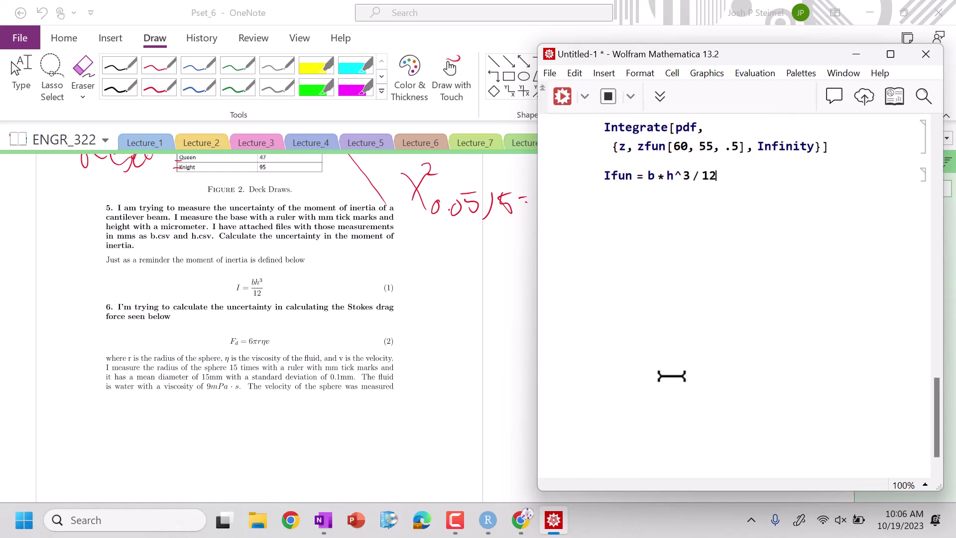
{"action": "key", "text": "shift+Return"}
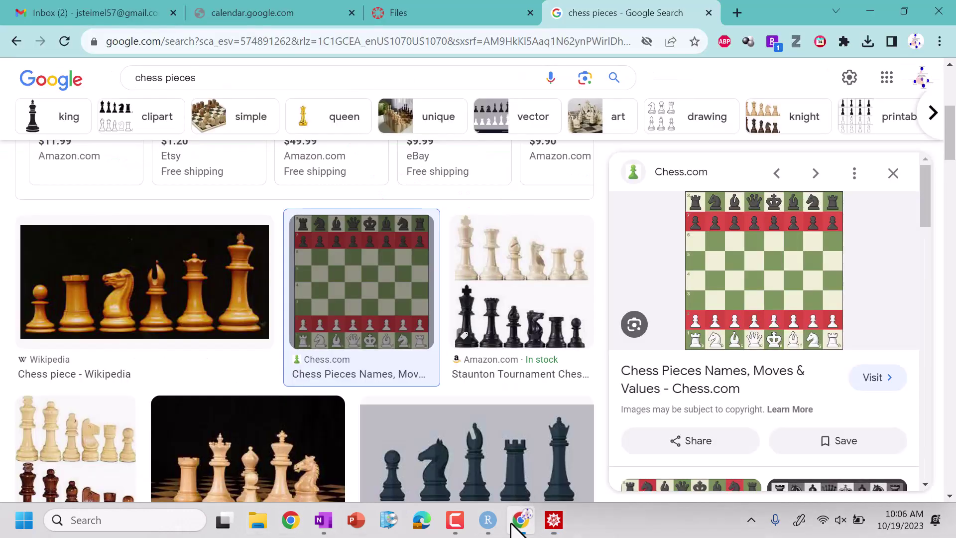
Step: Switch to the Chrome window
{"action": "left_click", "coordinate": [520, 520]}
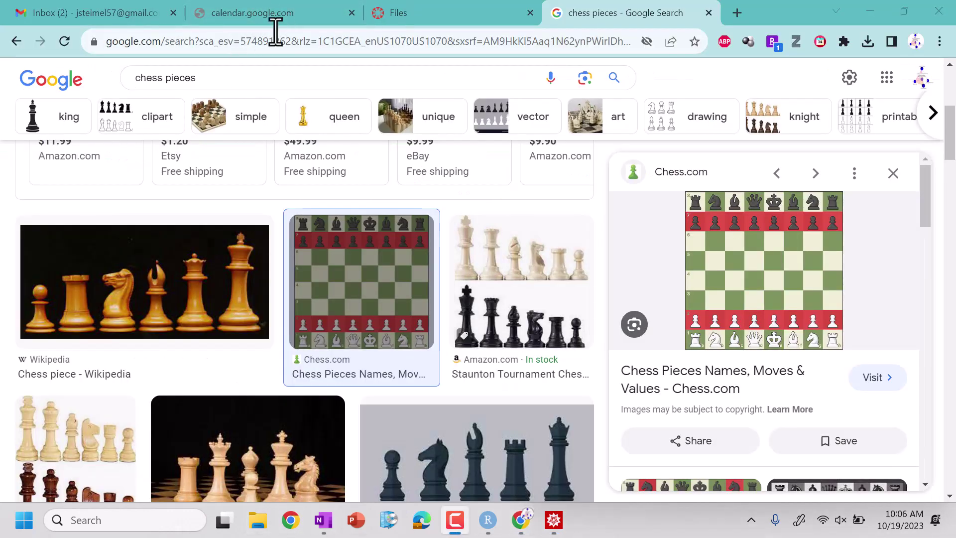
Step: Switch to the Canvas course files, open the Psets folder and download b.csv
{"action": "left_click", "coordinate": [416, 10]}
{"action": "scroll", "coordinate": [348, 358], "scroll_direction": "up", "scroll_amount": 6}
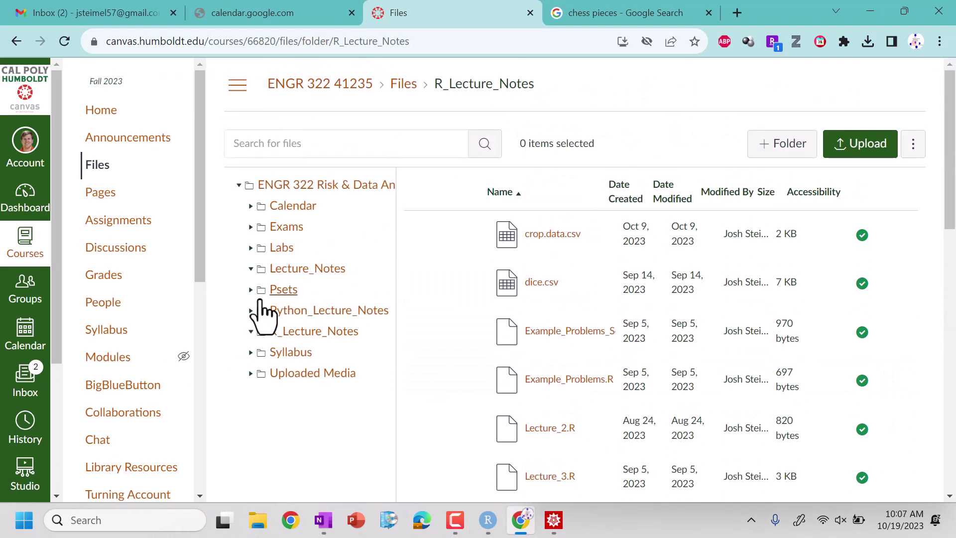
{"action": "left_click", "coordinate": [282, 290]}
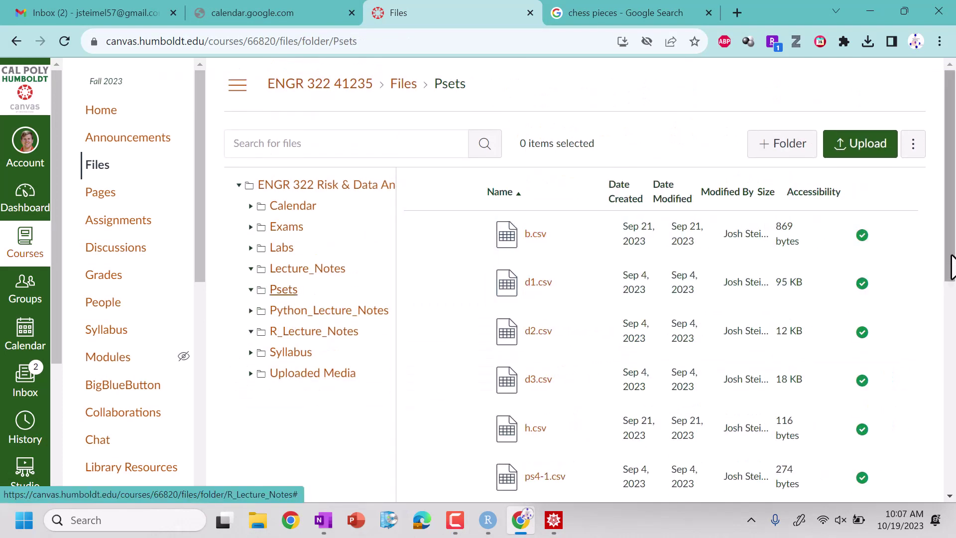
{"action": "left_click", "coordinate": [894, 234]}
{"action": "left_click", "coordinate": [862, 283]}
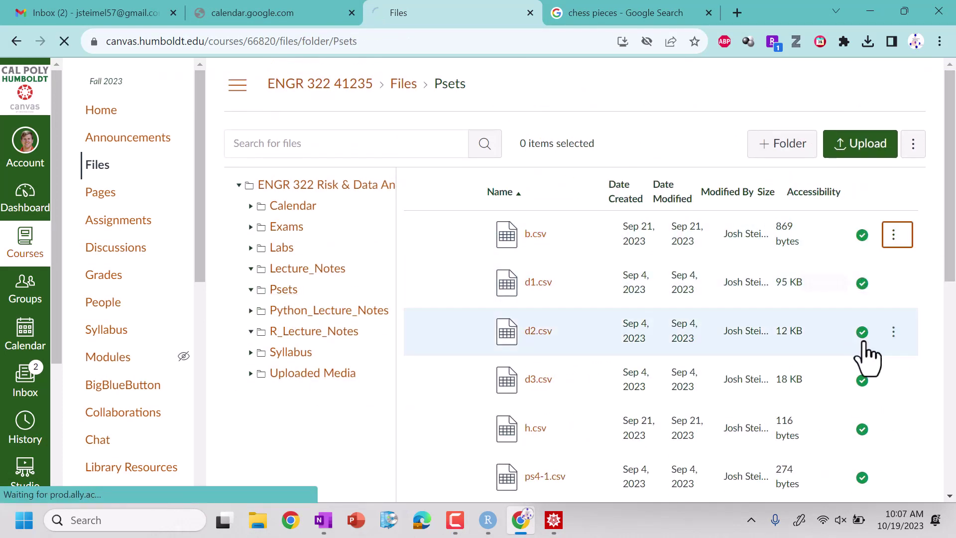
Step: Download h.csv from the Psets folder
{"action": "scroll", "coordinate": [856, 405], "scroll_direction": "down", "scroll_amount": 2}
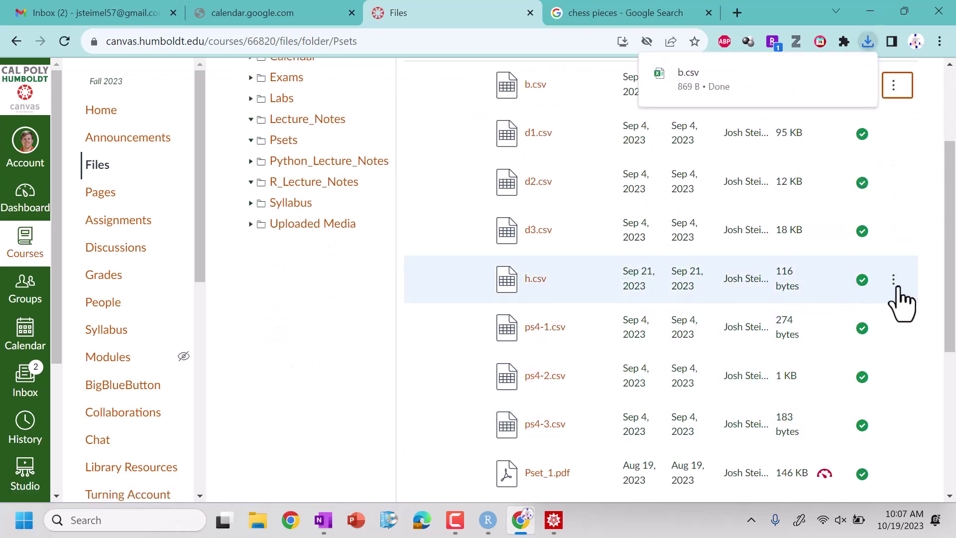
{"action": "left_click", "coordinate": [893, 279]}
{"action": "left_click", "coordinate": [834, 328]}
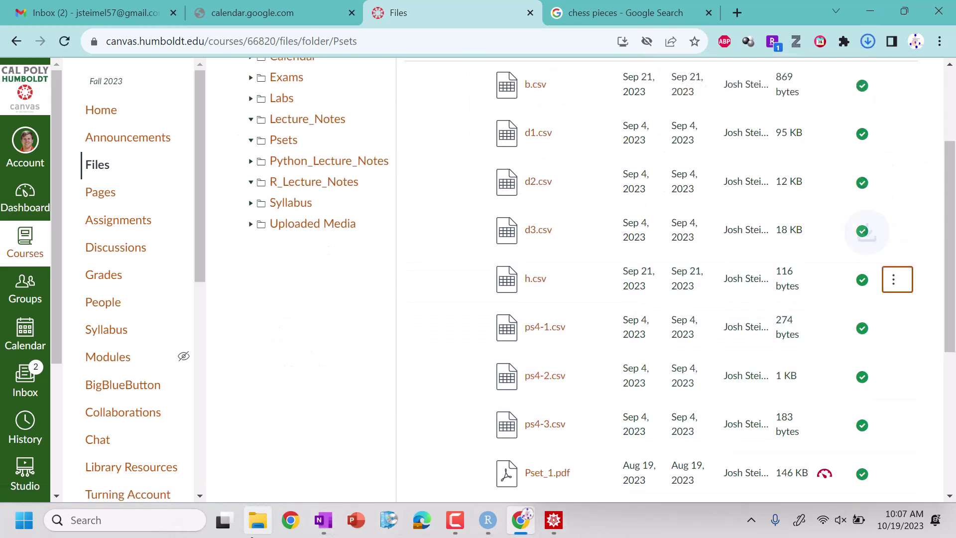
Step: Copy h.csv and b.csv in the File Explorer Downloads folder and paste their paths into a new cell in Mathematica
{"action": "left_click", "coordinate": [255, 529]}
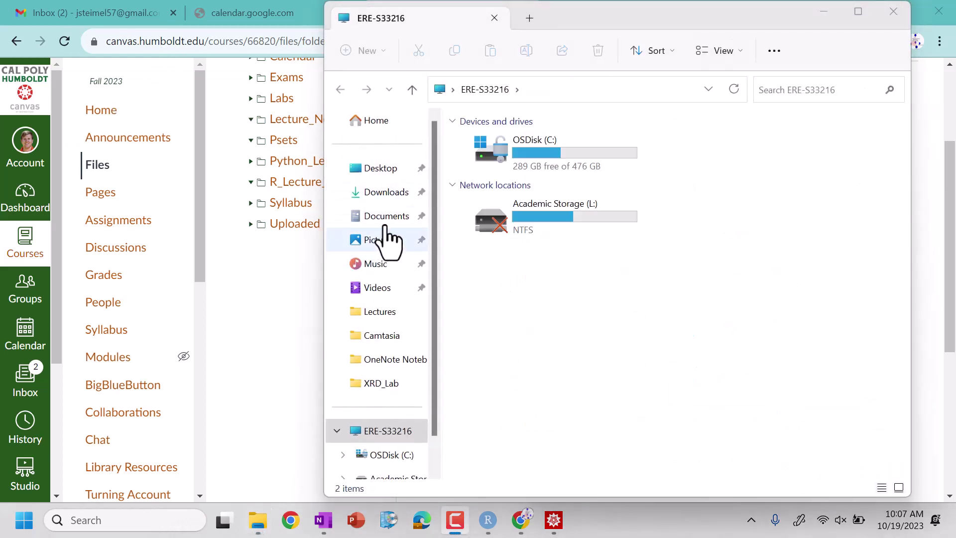
{"action": "left_click", "coordinate": [386, 196]}
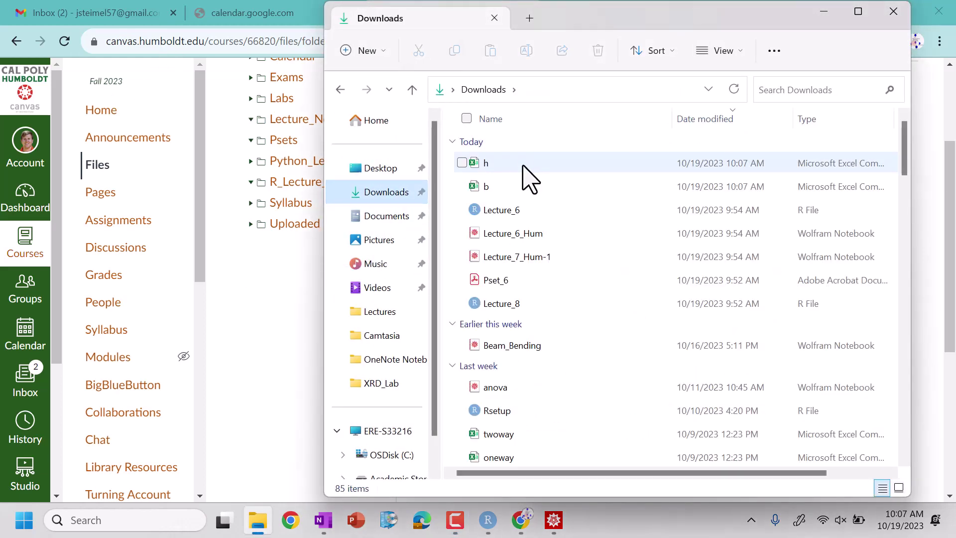
{"action": "left_click", "coordinate": [523, 168]}
{"action": "left_click", "coordinate": [506, 188], "text": "ctrl"}
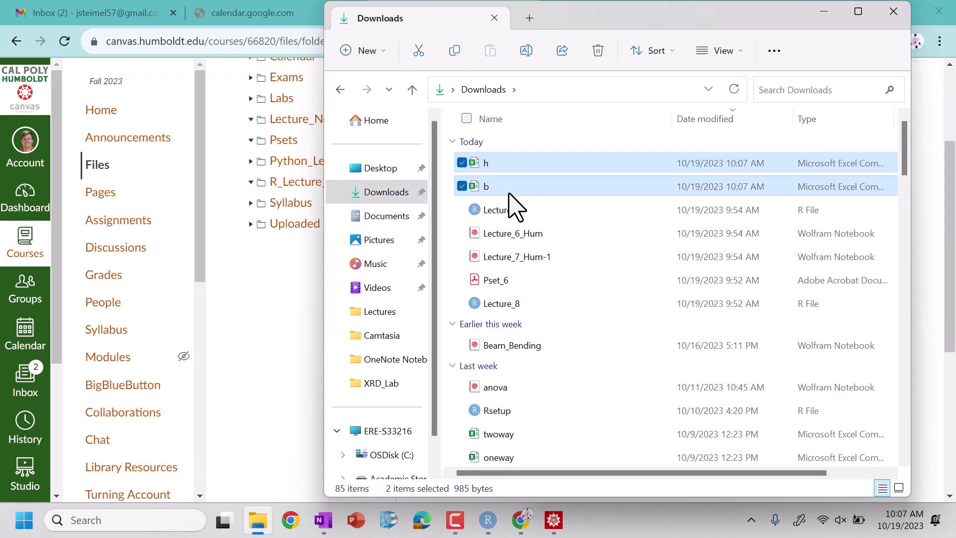
{"action": "left_click", "coordinate": [554, 519]}
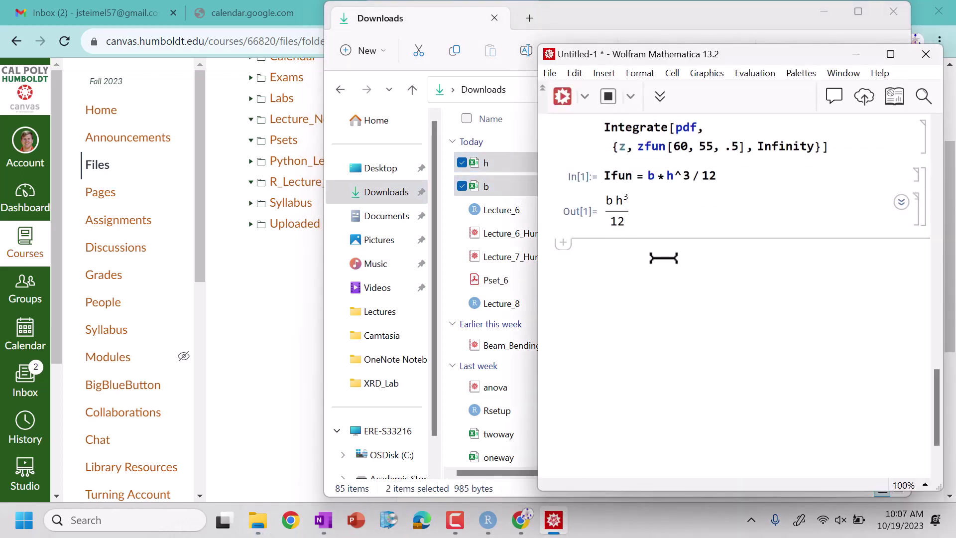
{"action": "type", "text": "\"C:\\\\Users\\\\jps132\\\\Downloads\\\\b.csv\", \"C:\\\\Users\\\\jps132\\\\Downloads\\\\h.csv\""}
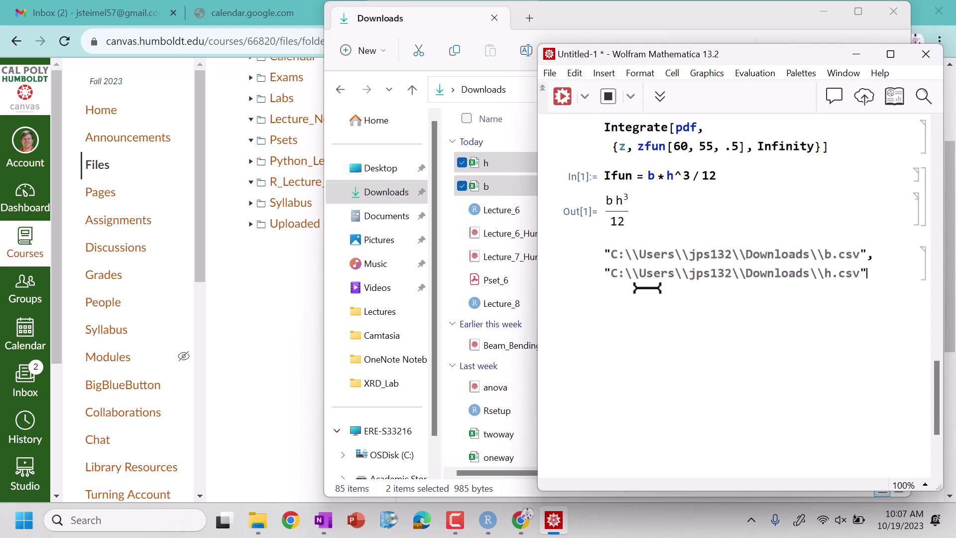
Step: Write an Import[ ] expression with the copied b.csv path in a new cell above the pasted paths and evaluate it
{"action": "double_click", "coordinate": [645, 253]}
{"action": "left_click", "coordinate": [644, 254]}
{"action": "double_click", "coordinate": [645, 254]}
{"action": "left_click", "coordinate": [645, 254]}
{"action": "key", "text": "ctrl+c"}
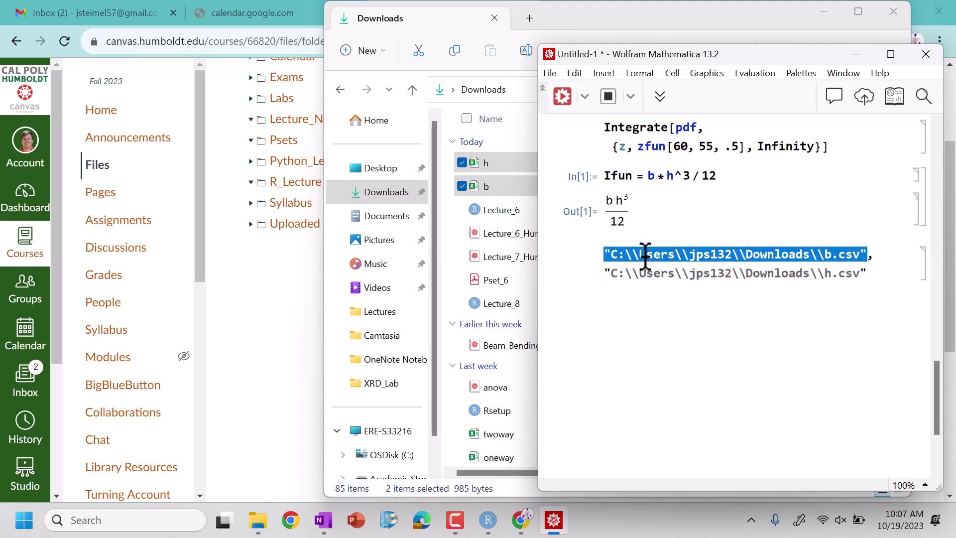
{"action": "left_click", "coordinate": [642, 238]}
{"action": "type", "text": "Import["}
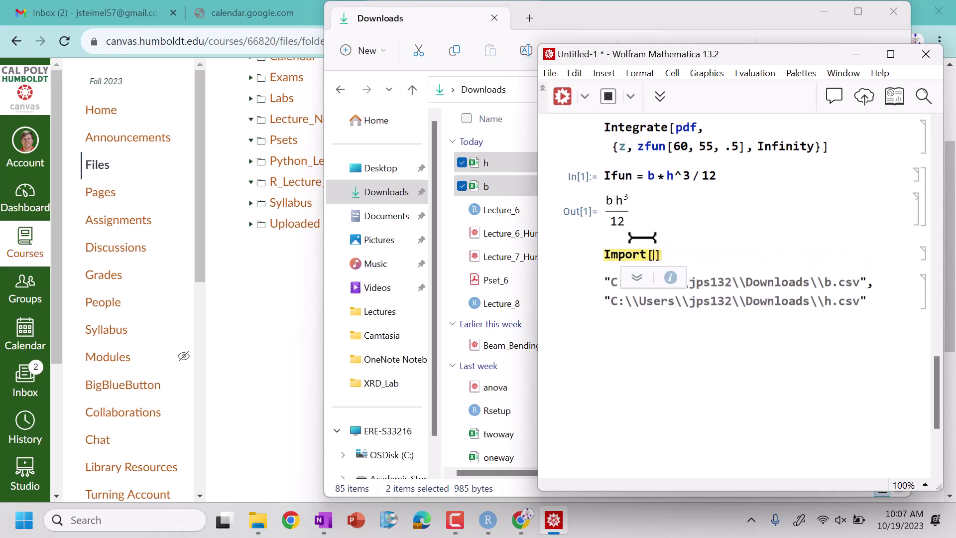
{"action": "key", "text": "ctrl+v"}
{"action": "key", "text": "shift+Return"}
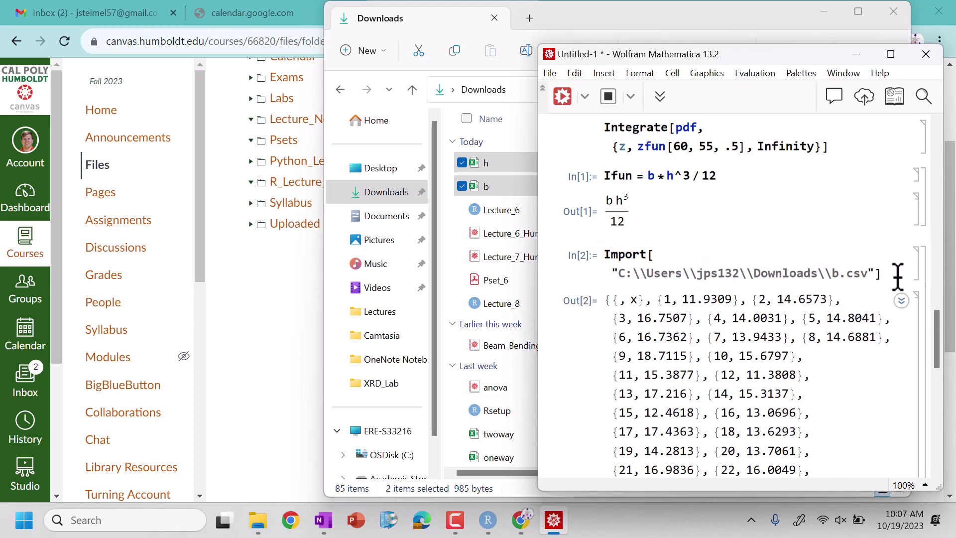
Step: Append [[All, 2]] to the b.csv import to extract the second column and evaluate the cell
{"action": "key", "text": "Return"}
{"action": "key", "text": "shift+Return"}
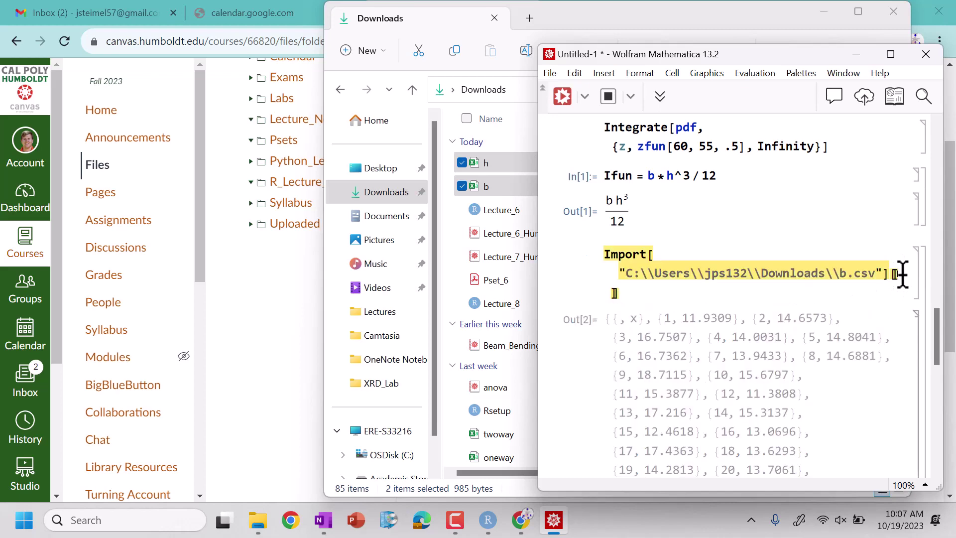
{"action": "type", "text": "All, 2"}
{"action": "key", "text": "shift+Return"}
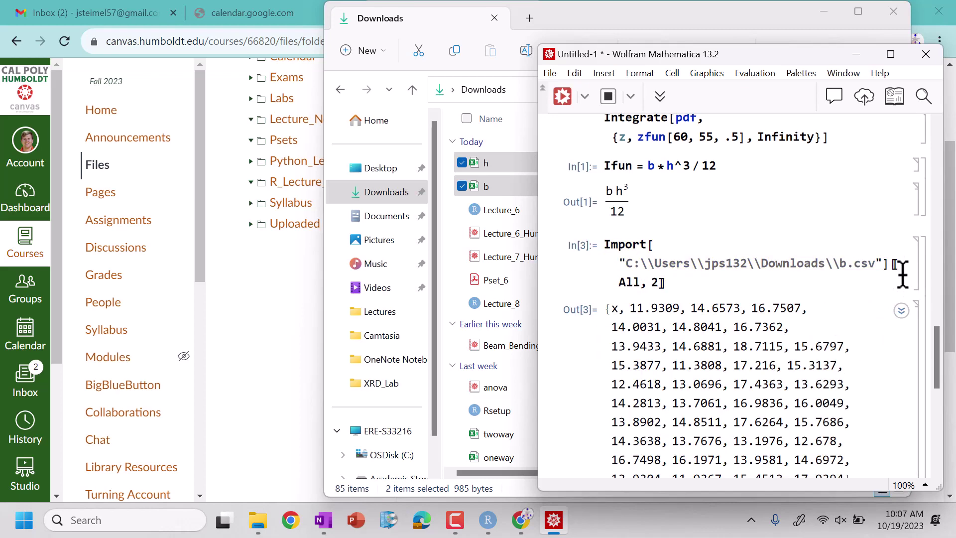
Step: Remove the [[All, 2]] part from the b.csv import and re-evaluate the full import
{"action": "type", "text": "\"C:\\\\Users\\\\jps132\\\\Downloads\\\\b.csv\", \"C:\\\\Users\\\\jps132\\\\Downloads\\\\h.csv\""}
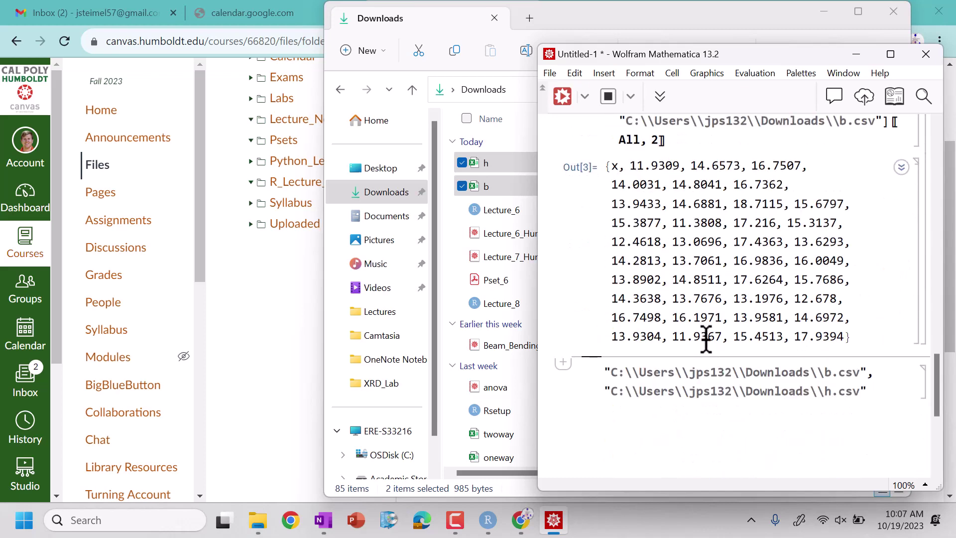
{"action": "scroll", "coordinate": [706, 338], "scroll_direction": "up", "scroll_amount": 2}
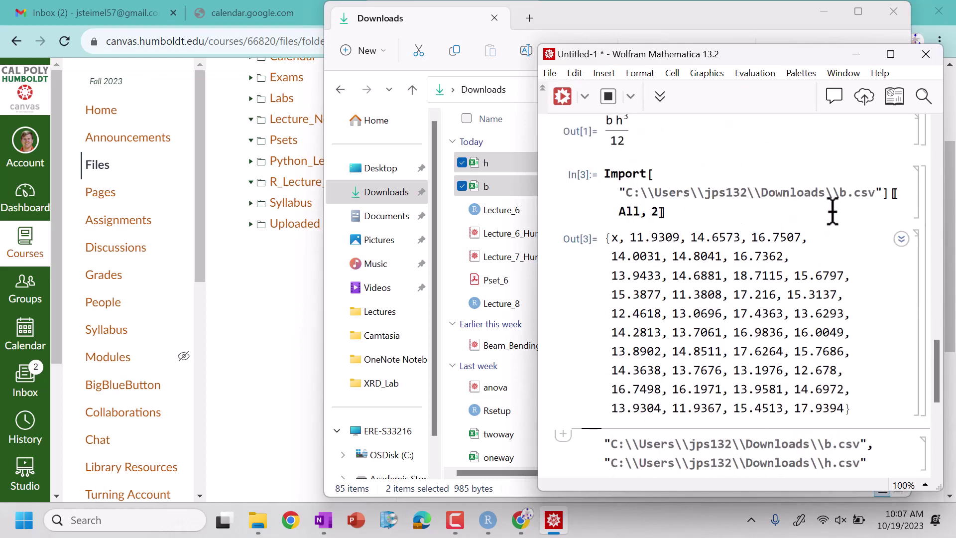
{"action": "left_click_drag", "start_coordinate": [664, 212], "coordinate": [619, 211]}
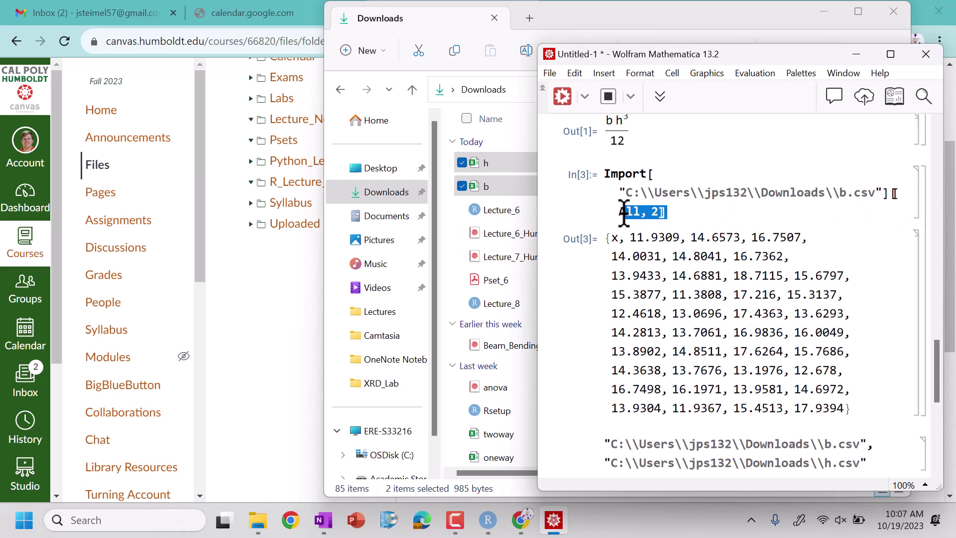
{"action": "key", "text": "BackSpace"}
{"action": "key", "text": "BackSpace"}
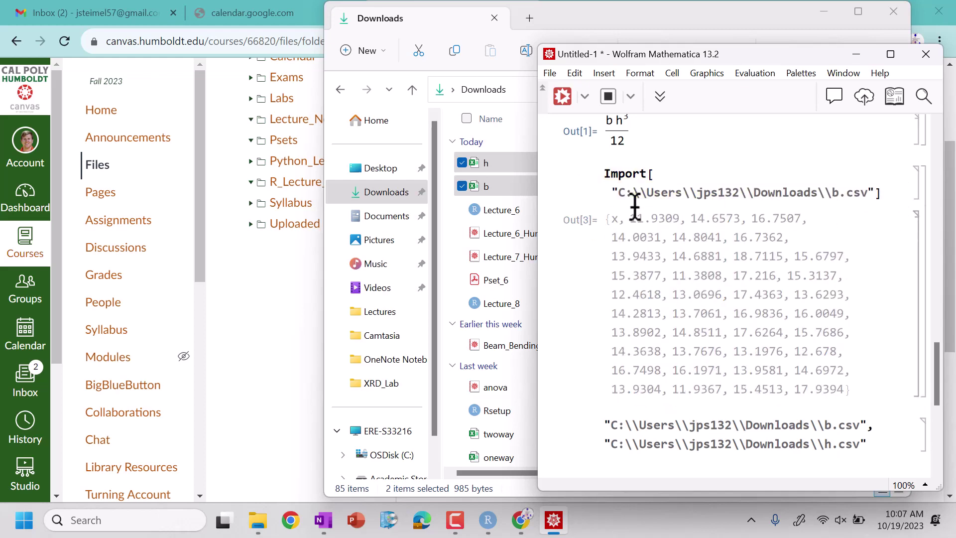
{"action": "key", "text": "shift+Return"}
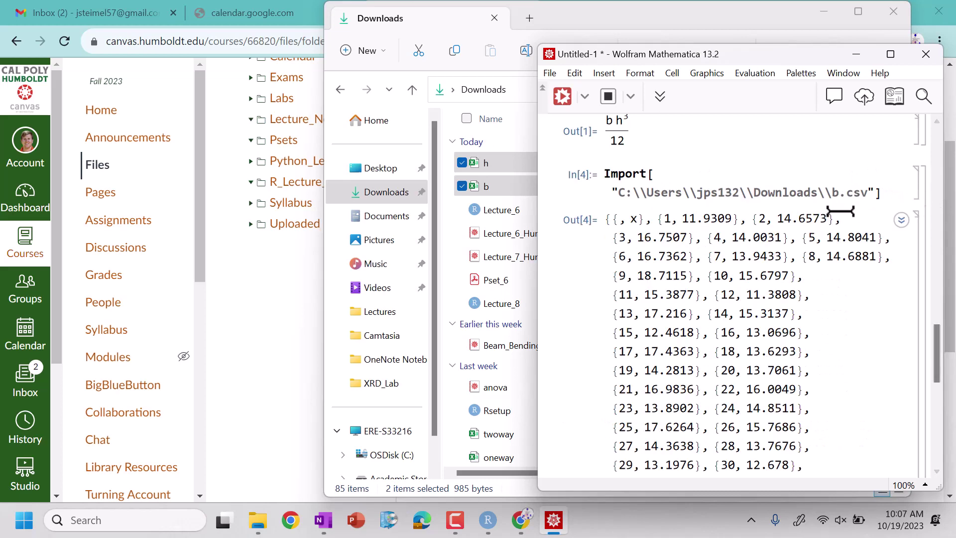
Step: Add the [[All, 2]] part back after the b.csv import and re-evaluate the cell
{"action": "left_click", "coordinate": [889, 192]}
{"action": "key", "text": "Left"}
{"action": "type", "text": ", Al"}
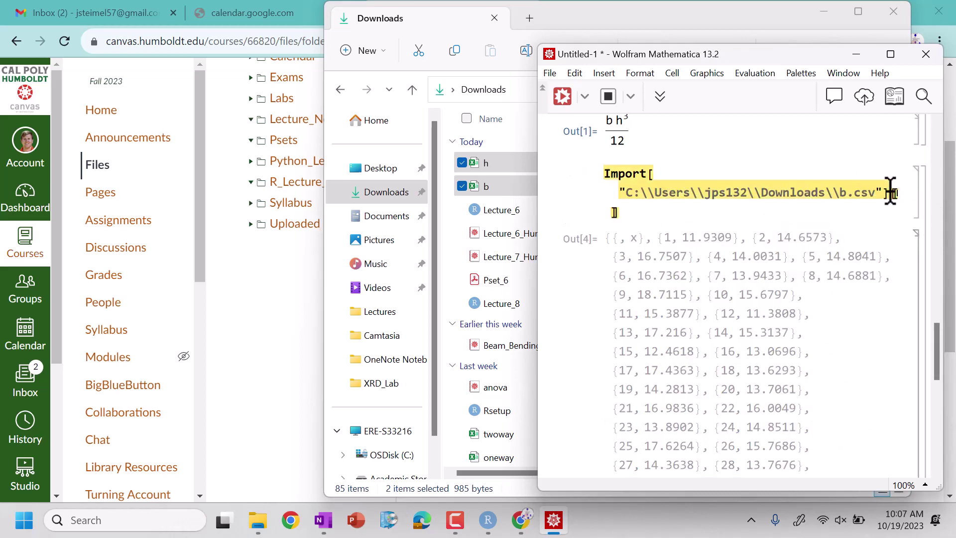
{"action": "type", "text": "l, 2"}
{"action": "key", "text": "shift+Return"}
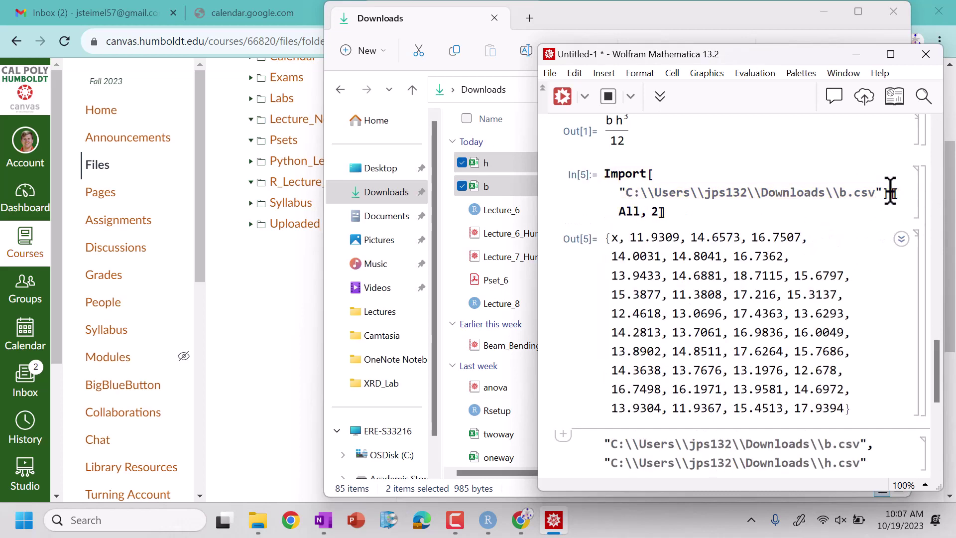
Step: Append [[2 ;; -1]] to the b.csv import to drop the header entry and evaluate the cell
{"action": "left_click", "coordinate": [773, 214]}
{"action": "type", "text": "[["}
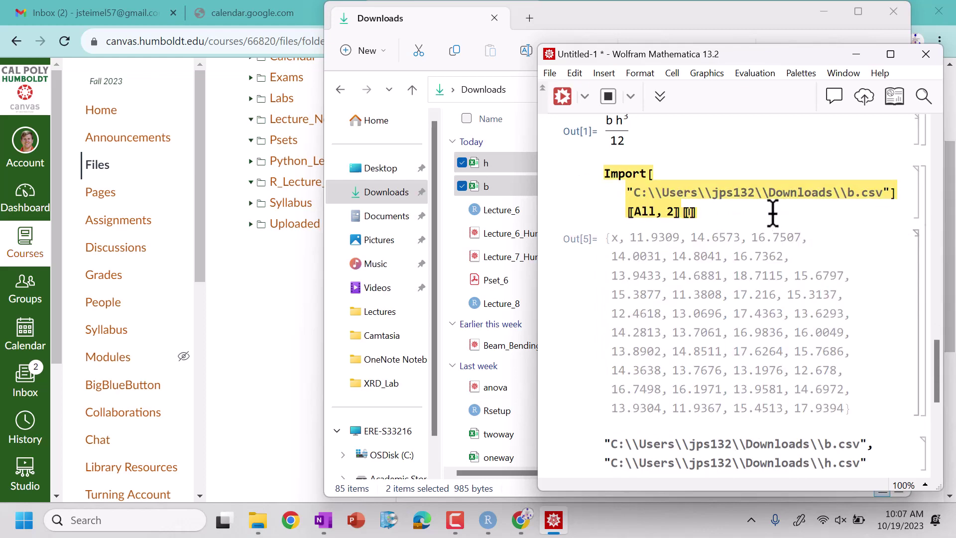
{"action": "type", "text": "2;;-1"}
{"action": "key", "text": "shift+Return"}
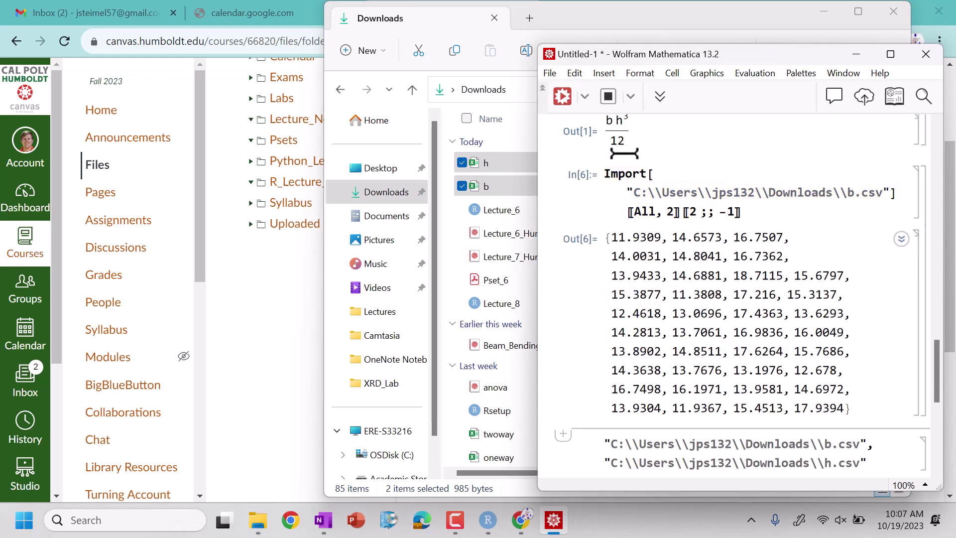
Step: Copy the complete b.csv import expression and paste it over the two file paths in the last cell
{"action": "double_click", "coordinate": [619, 173]}
{"action": "double_click", "coordinate": [619, 173]}
{"action": "left_click", "coordinate": [619, 173]}
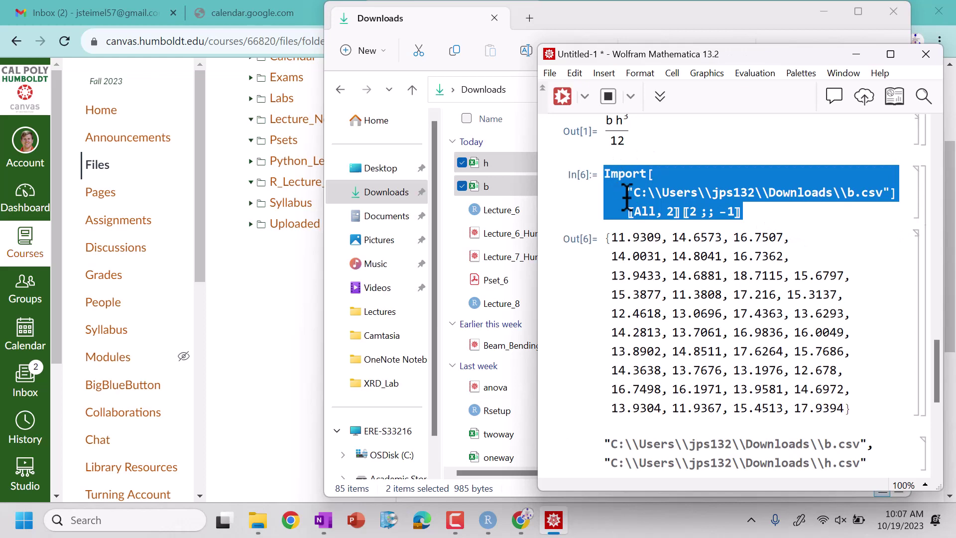
{"action": "scroll", "coordinate": [697, 368], "scroll_direction": "down", "scroll_amount": 2}
{"action": "left_click", "coordinate": [668, 361]}
{"action": "left_click", "coordinate": [666, 373]}
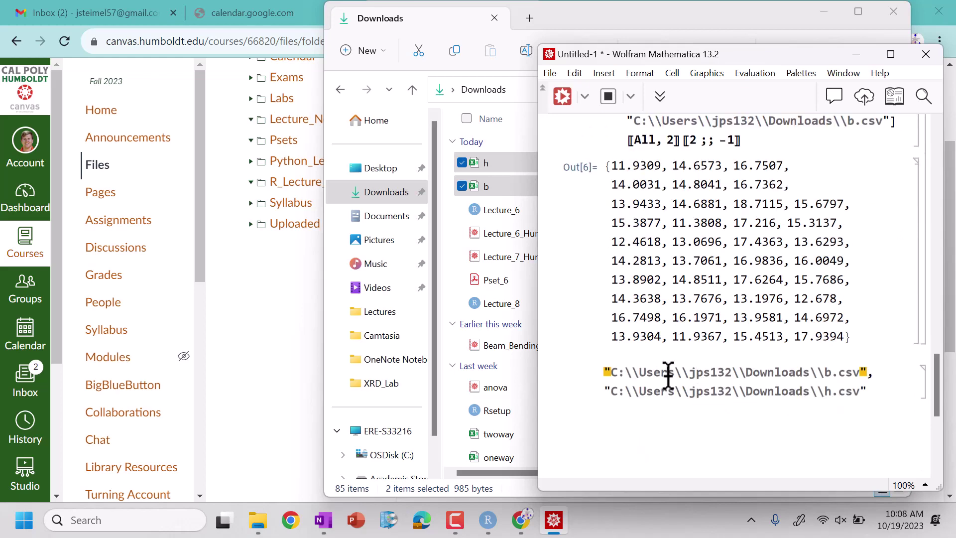
{"action": "triple_click", "coordinate": [667, 373]}
{"action": "type", "text": "Import[ \"C:\\\\Users\\\\jps132\\\\Downloads\\\\b.csv\"] [[All, 2]][[2 ;; -1]]"}
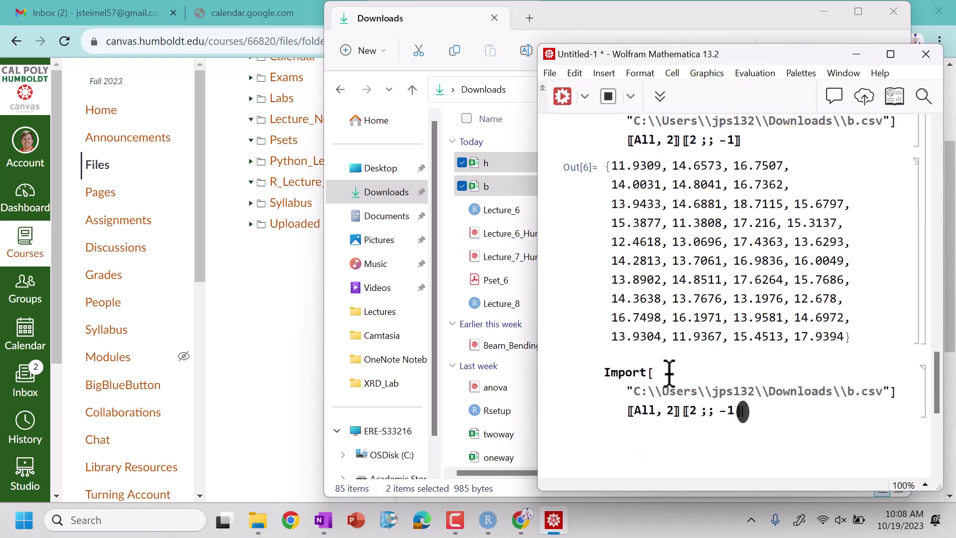
Step: Change the file name in the copied import expression to h.csv and evaluate it
{"action": "left_click", "coordinate": [853, 390]}
{"action": "key", "text": "BackSpace"}
{"action": "type", "text": "h"}
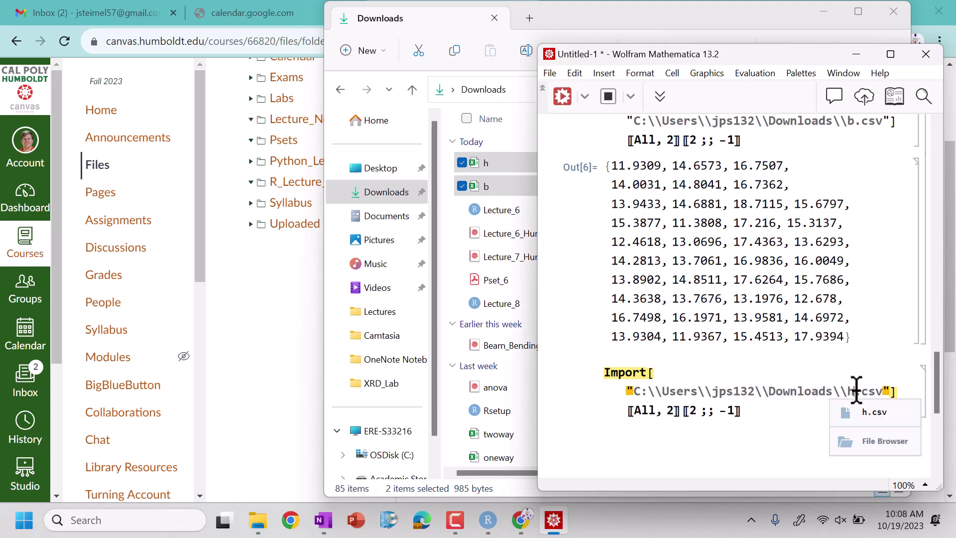
{"action": "key", "text": "shift+Return"}
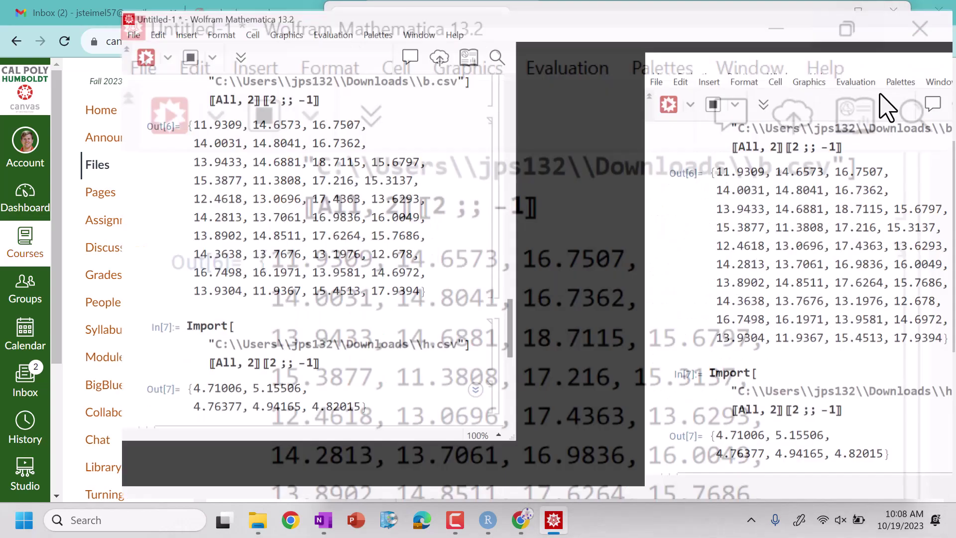
Step: Maximize the notebook window, assign the b.csv import to the variable bdat and evaluate it
{"action": "left_click", "coordinate": [890, 54]}
{"action": "scroll", "coordinate": [199, 378], "scroll_direction": "up", "scroll_amount": 4}
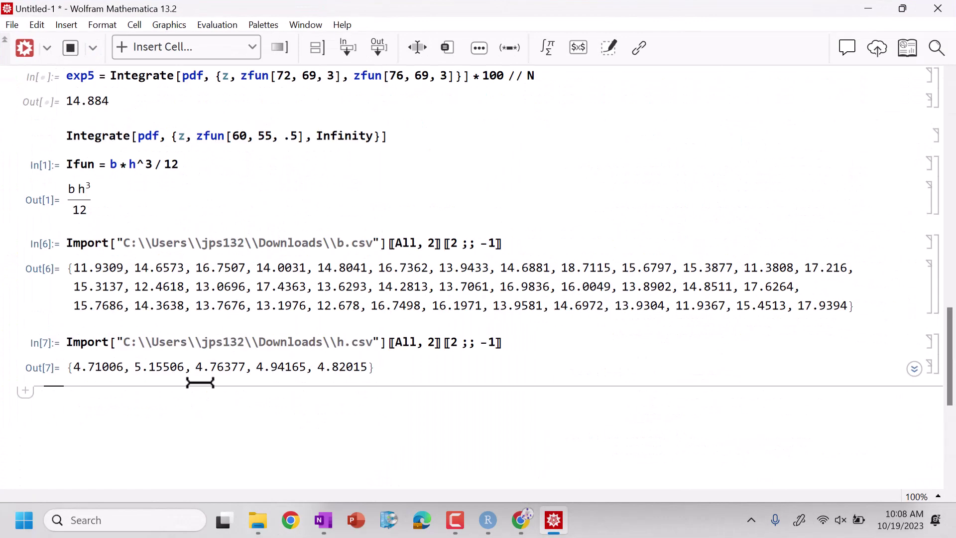
{"action": "left_click", "coordinate": [68, 244]}
{"action": "type", "text": "bdat ="}
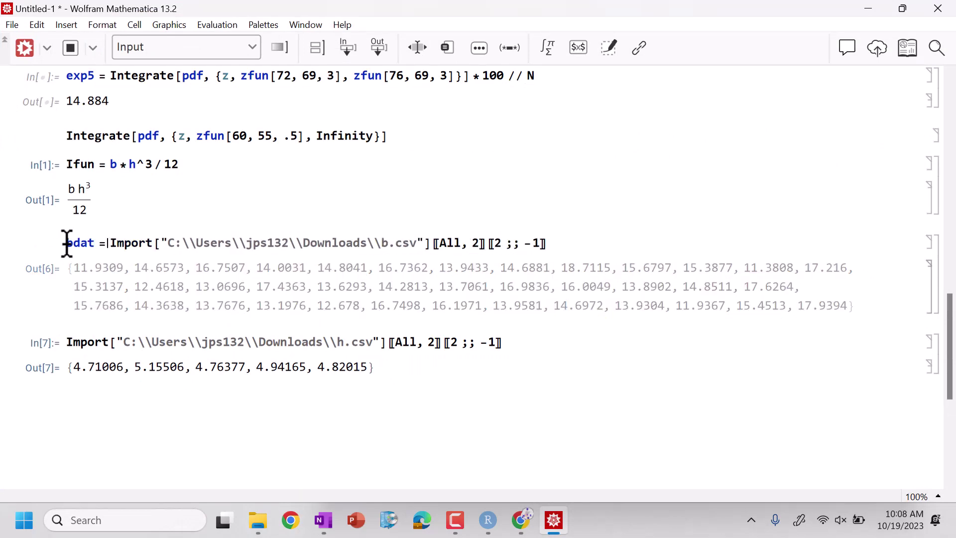
{"action": "key", "text": "shift+Return"}
Step: Assign the h.csv import to the variable hdat and evaluate it
{"action": "left_click", "coordinate": [67, 342]}
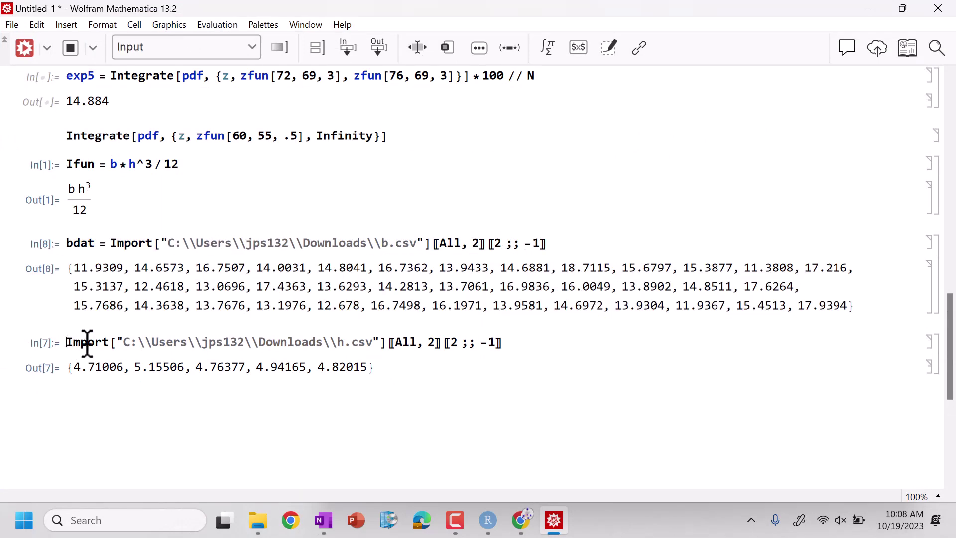
{"action": "type", "text": "hdat"}
{"action": "type", "text": " ="}
{"action": "key", "text": "shift+Return"}
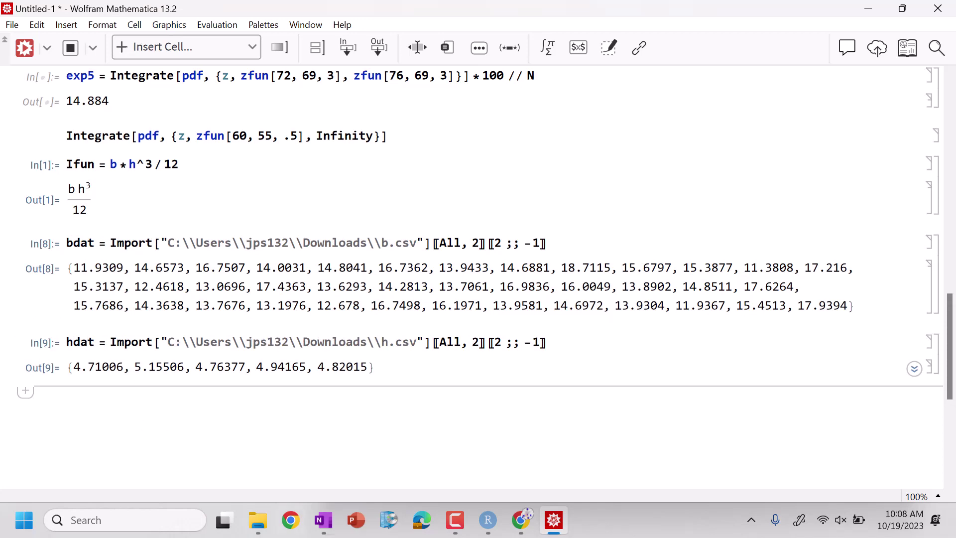
Step: Check the measurement units in the OneNote problem statement, return to Mathematica, multiply the bdat import by 10^-3 and evaluate it
{"action": "left_click", "coordinate": [324, 521]}
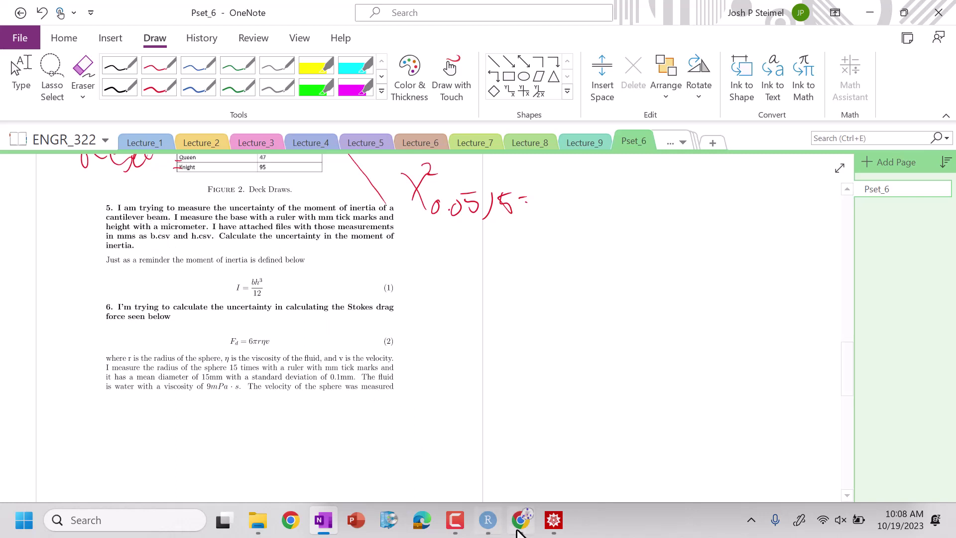
{"action": "left_click", "coordinate": [553, 519]}
{"action": "left_click", "coordinate": [556, 244]}
{"action": "type", "text": "* "}
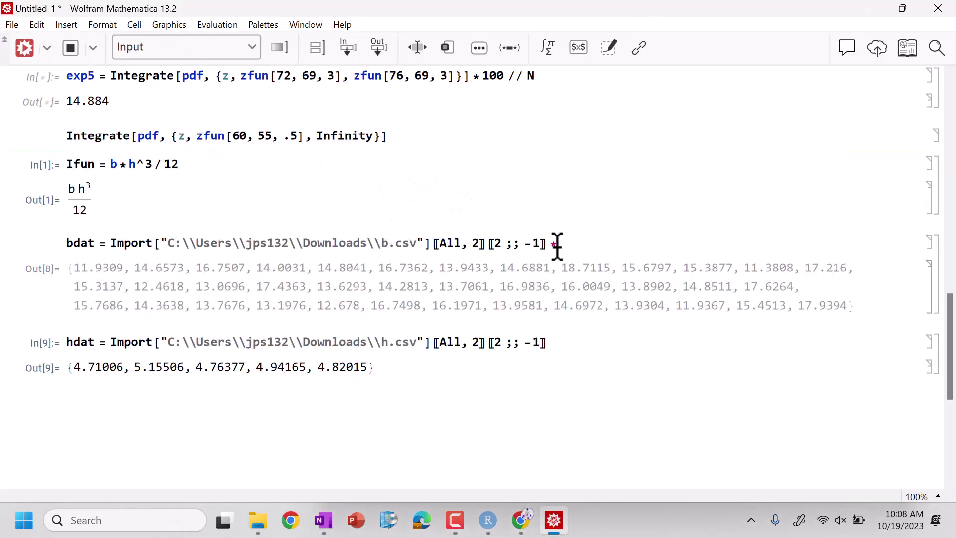
{"action": "type", "text": "10^-3"}
{"action": "key", "text": "shift+Return"}
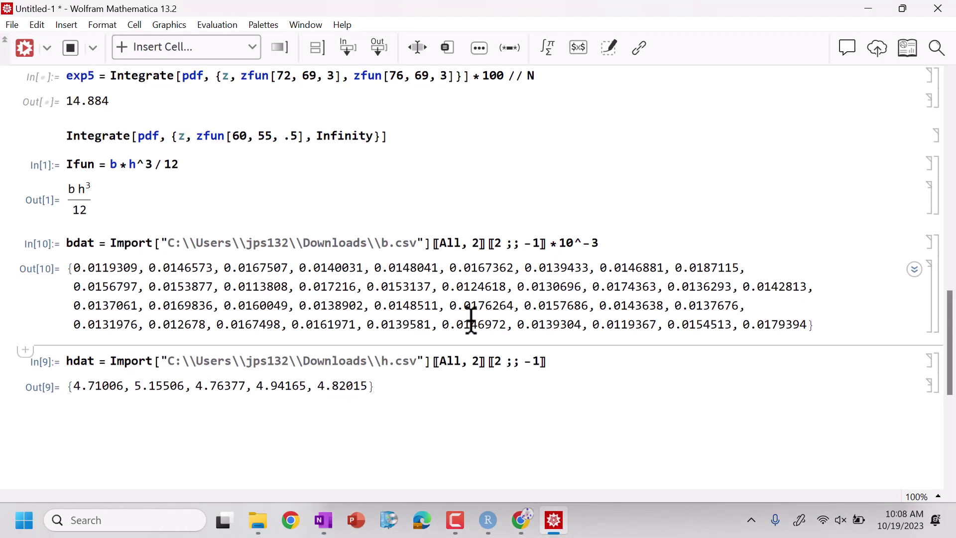
Step: Multiply the hdat import expression by 10^-3 and evaluate it
{"action": "left_click", "coordinate": [555, 365]}
{"action": "type", "text": "*10^"}
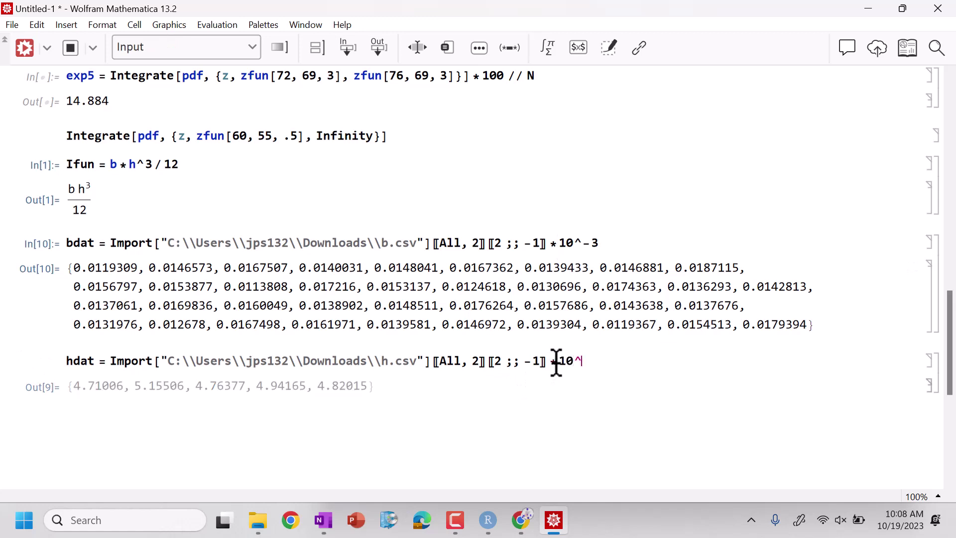
{"action": "type", "text": "-3"}
{"action": "key", "text": "shift+Return"}
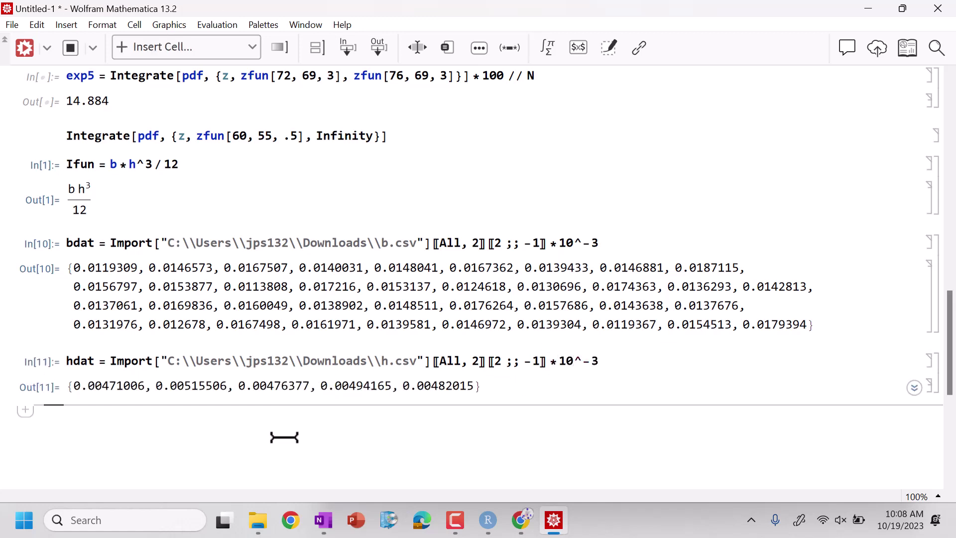
Step: Calculate the means of bdat and hdat in new cells, assigning them to bbar and hbar
{"action": "type", "text": "b"}
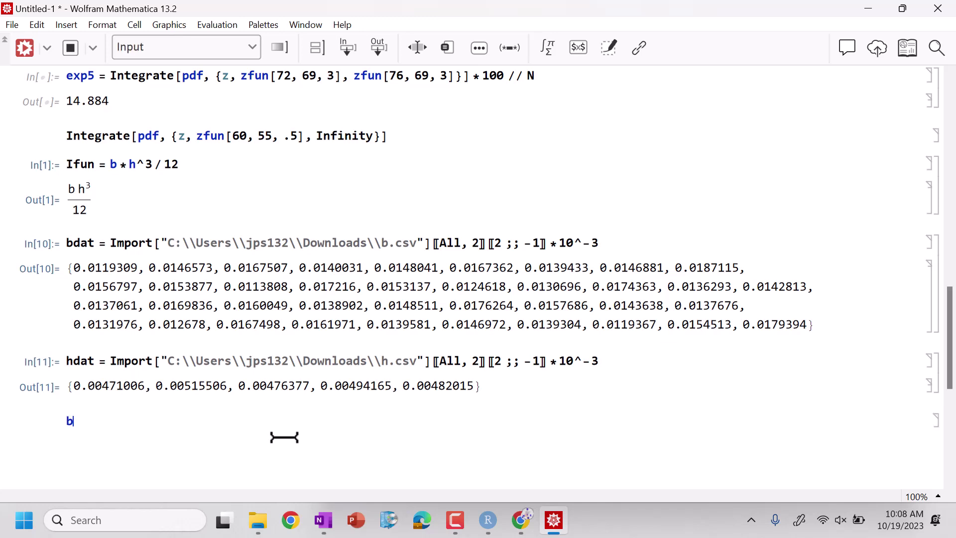
{"action": "type", "text": "bar = Mean"}
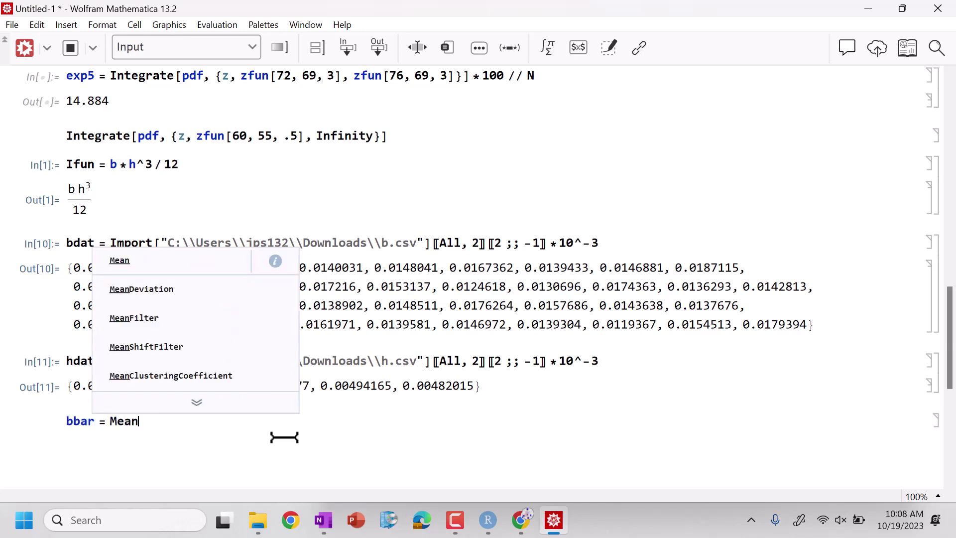
{"action": "type", "text": "[bdat"}
{"action": "key", "text": "shift+Return"}
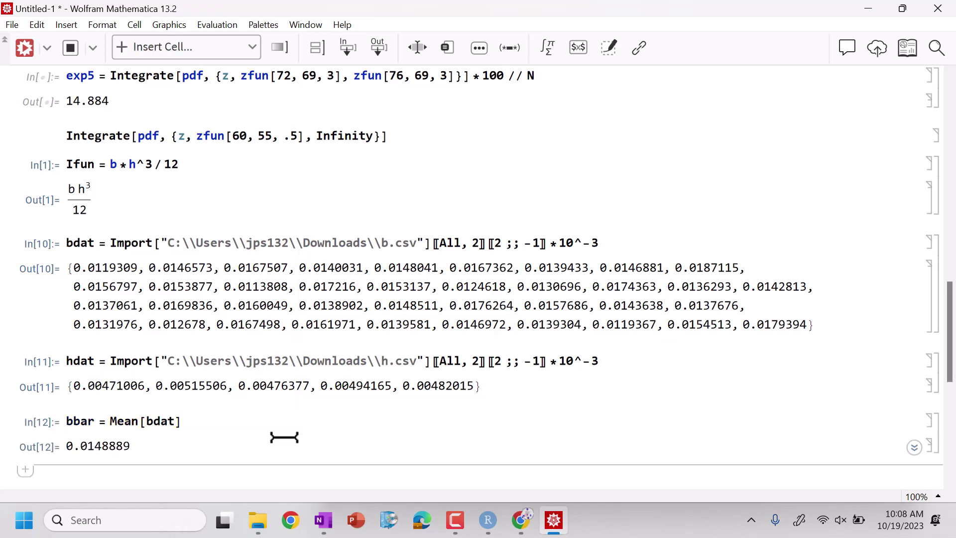
{"action": "type", "text": "hbar = "}
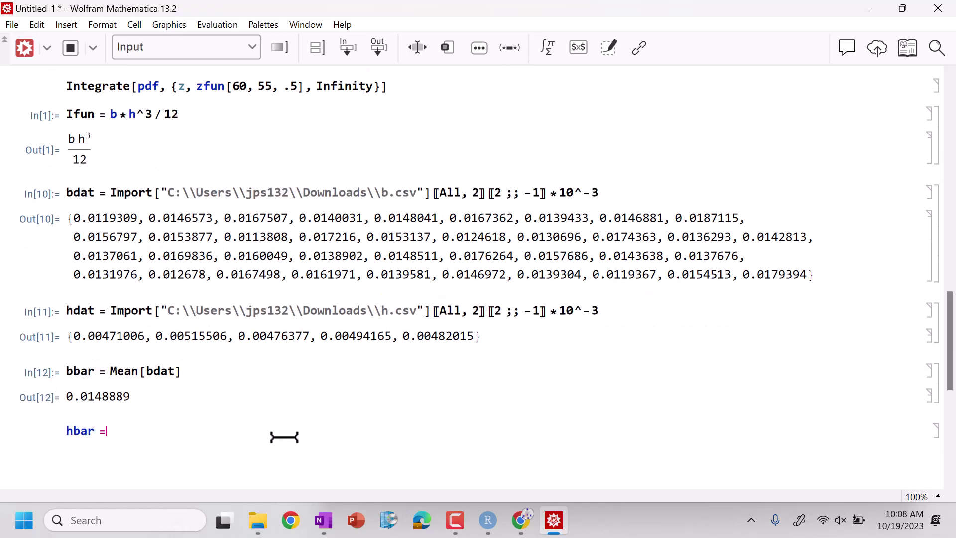
{"action": "type", "text": "Mean[hdat"}
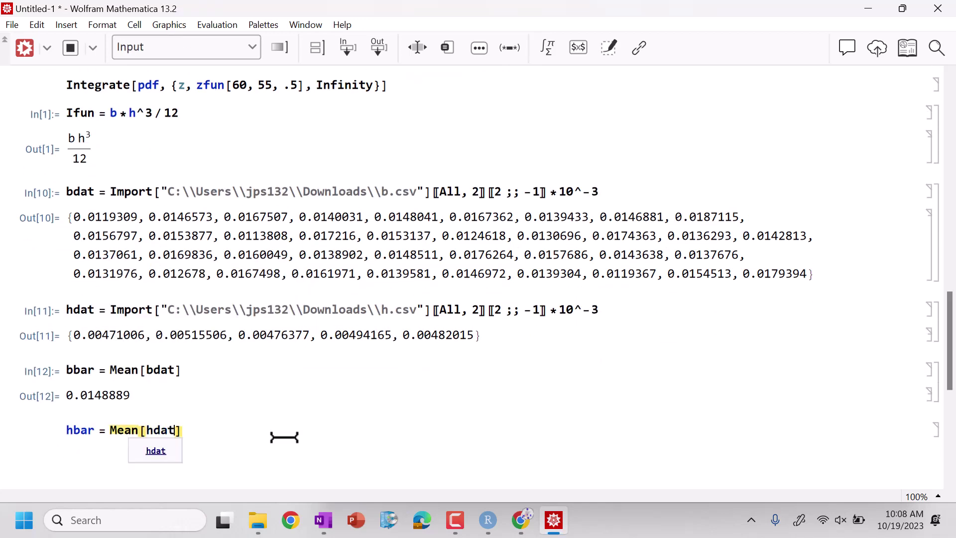
{"action": "key", "text": "shift+Return"}
Step: Assign the result of StandardDeviation[bdat] to the variable sb in a new cell and evaluate it
{"action": "type", "text": "sb"}
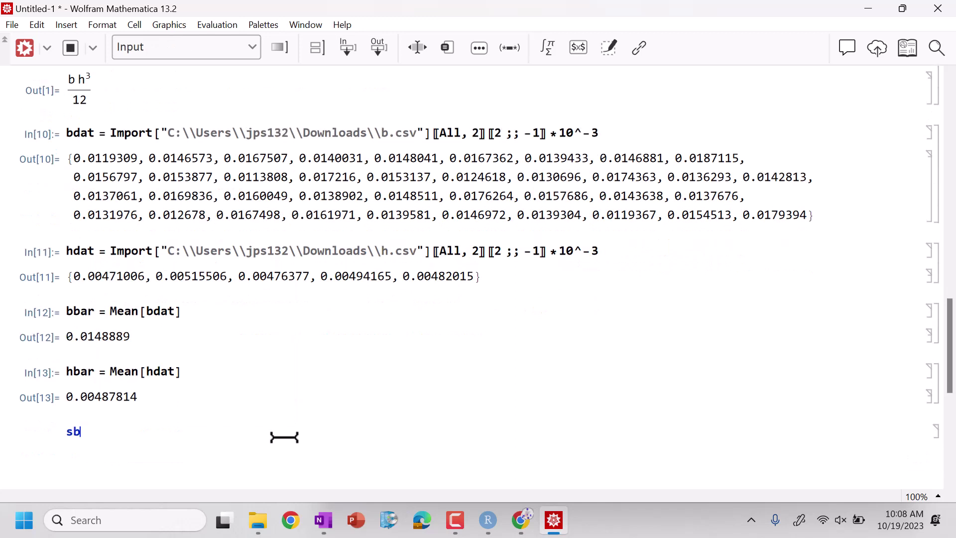
{"action": "type", "text": " = Stand"}
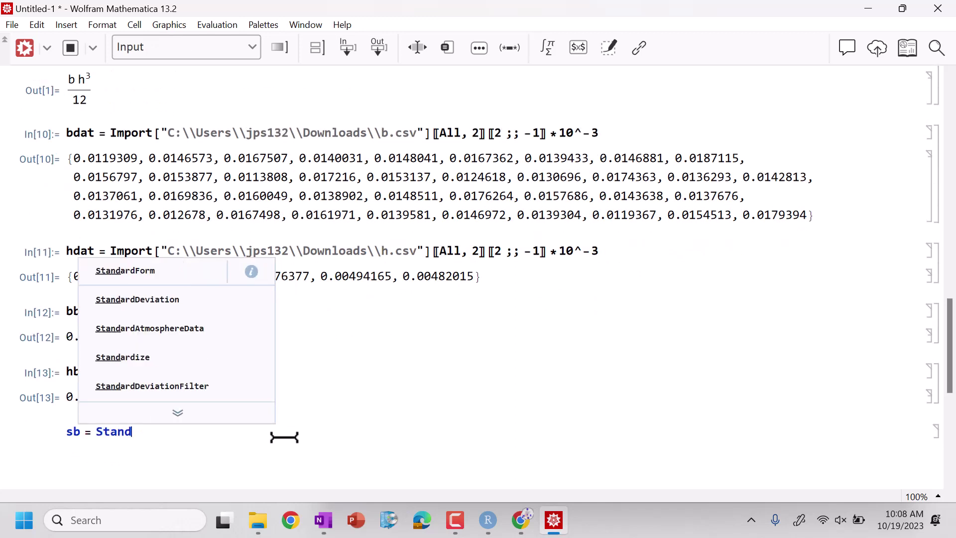
{"action": "key", "text": "Down"}
{"action": "key", "text": "Return"}
{"action": "type", "text": "b"}
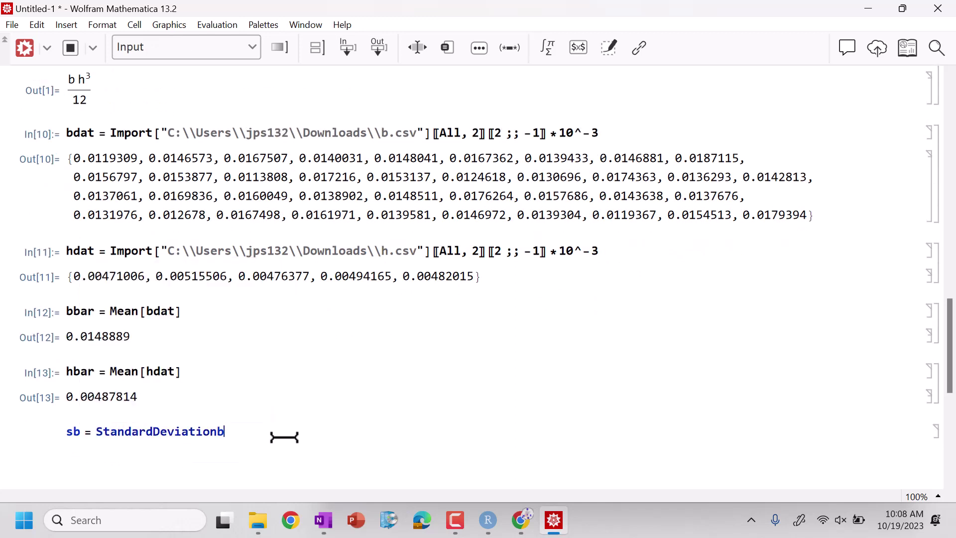
{"action": "key", "text": "BackSpace"}
{"action": "type", "text": "[bdat"}
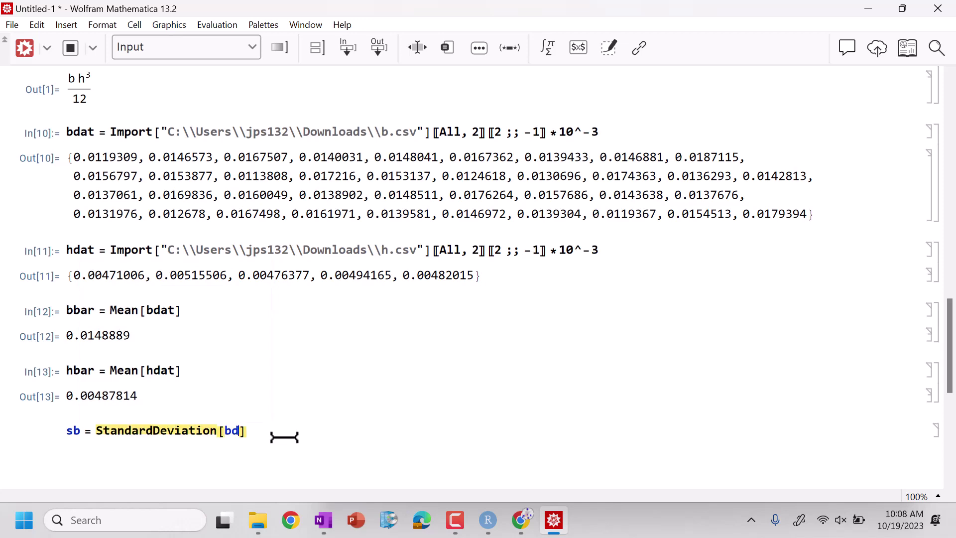
{"action": "key", "text": "shift+Return"}
Step: Assign the result of StandardDeviation[hdat] to the variable sh in a new cell and evaluate it
{"action": "type", "text": "s"}
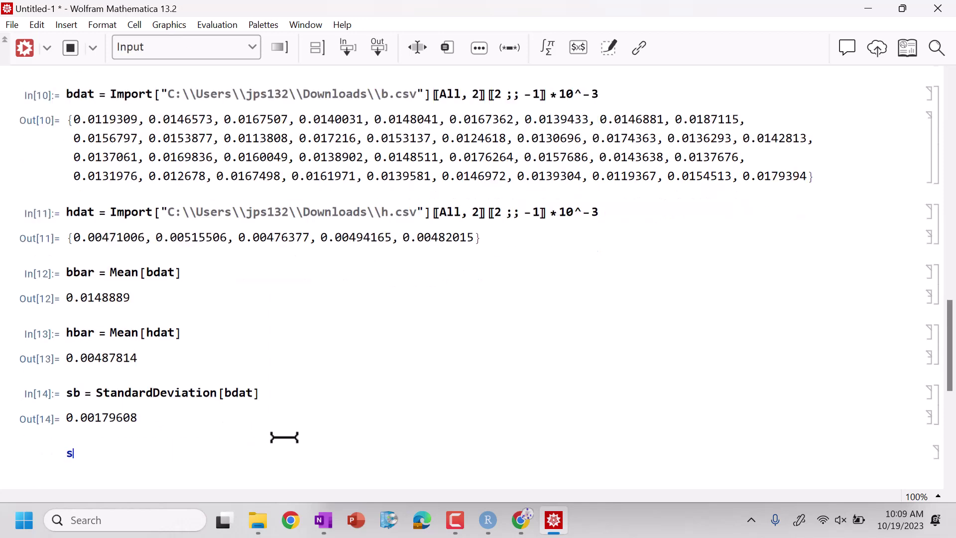
{"action": "type", "text": "h = "}
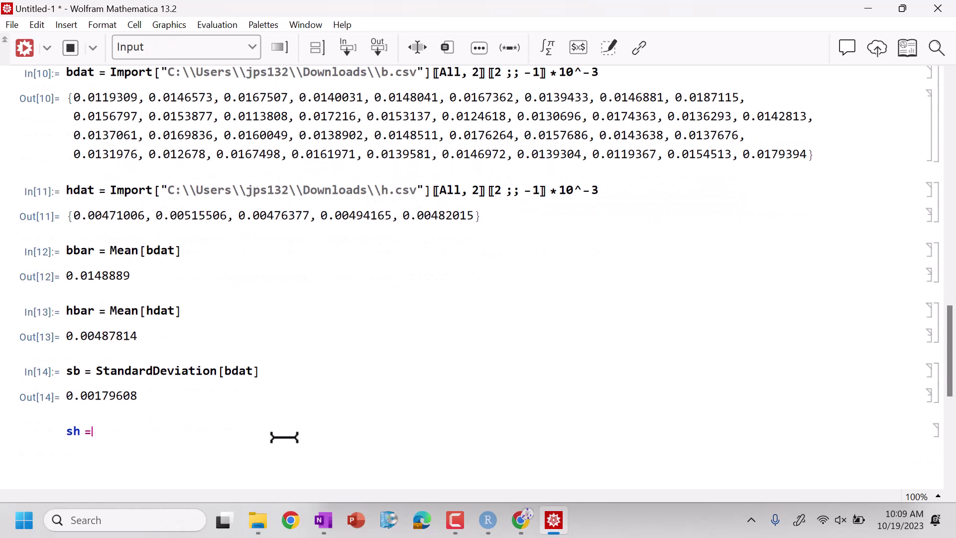
{"action": "type", "text": "StandardDe"}
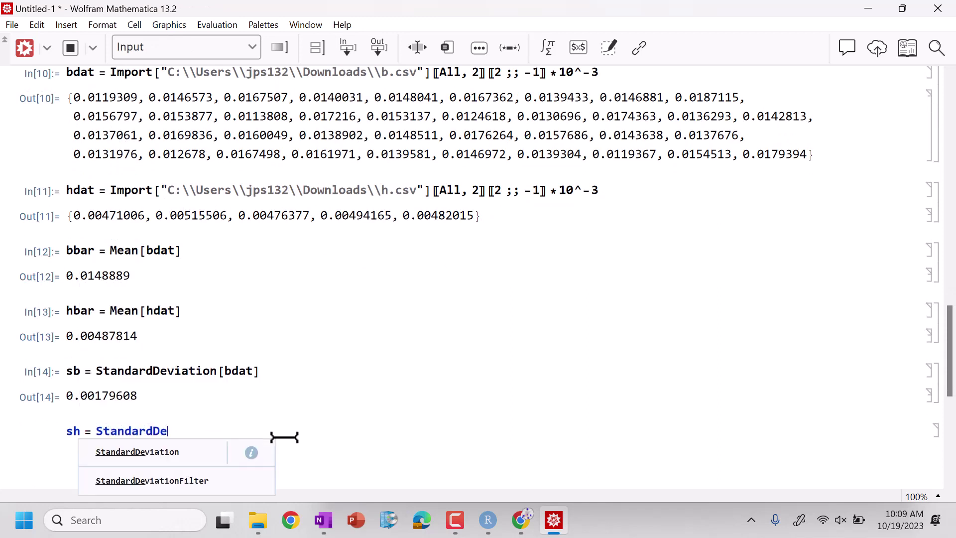
{"action": "type", "text": "viation[hdat"}
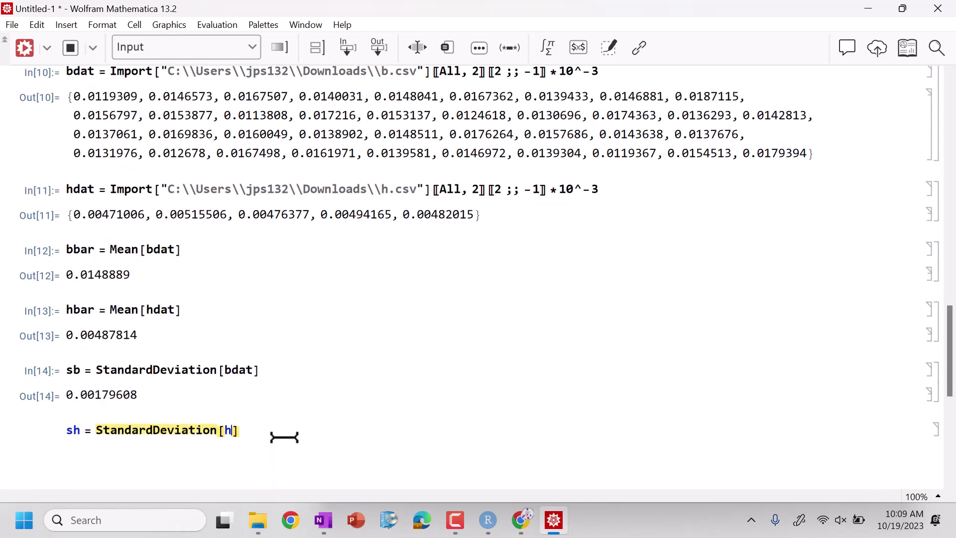
{"action": "key", "text": "shift+Return"}
Step: Assign Length[bdat] to nb and Length[hdat] to nl in new cells and evaluate both
{"action": "type", "text": "s"}
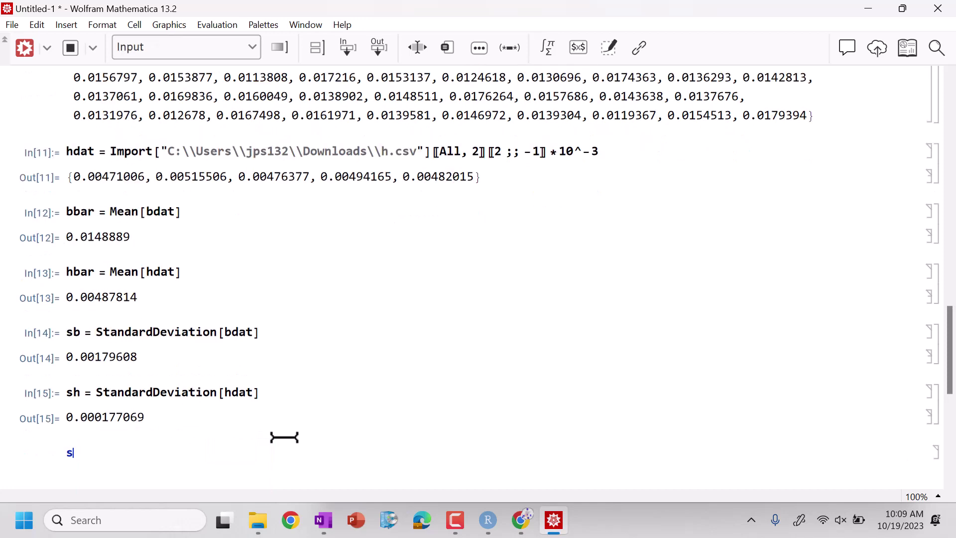
{"action": "key", "text": "BackSpace"}
{"action": "type", "text": "nb"}
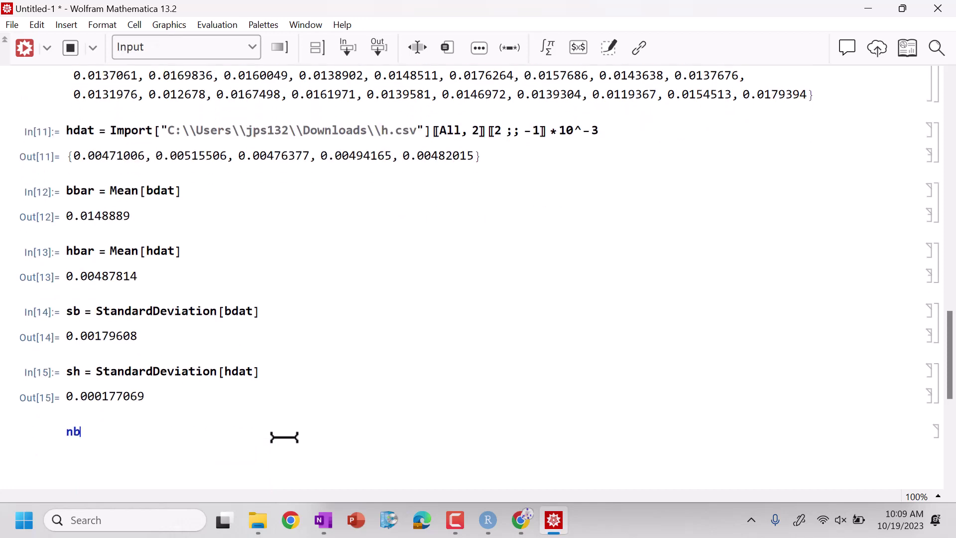
{"action": "type", "text": " = Le'n"}
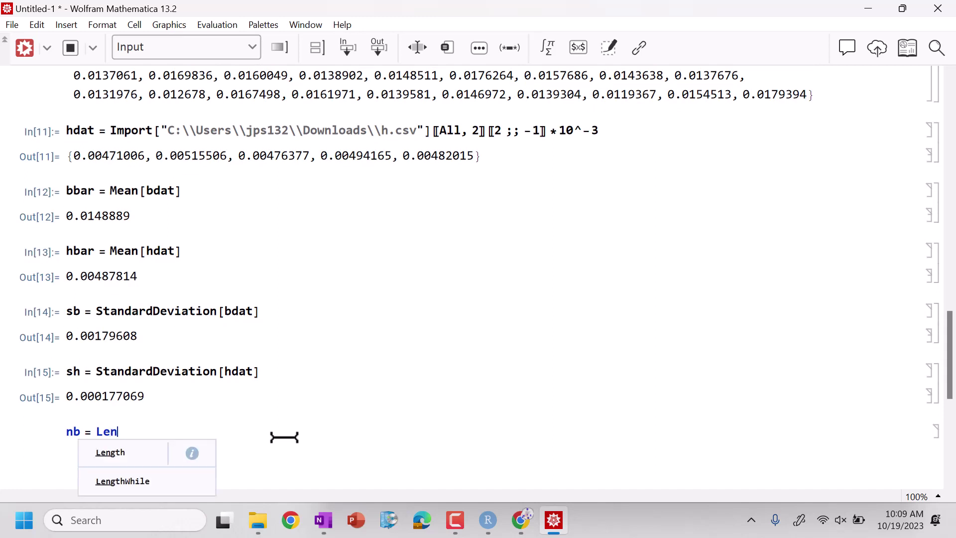
{"action": "type", "text": "gthb"}
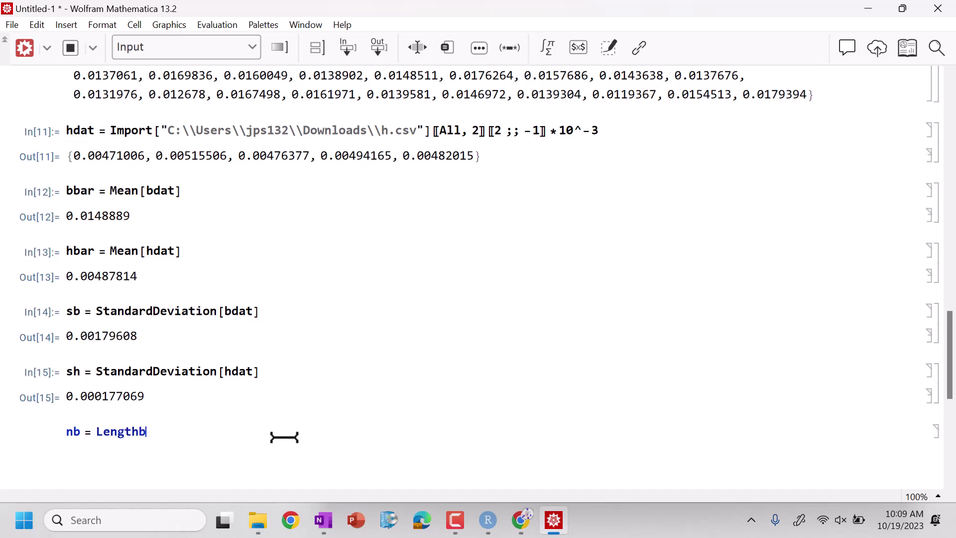
{"action": "type", "text": "[bdat"}
{"action": "key", "text": "shift+Return"}
{"action": "type", "text": "n"}
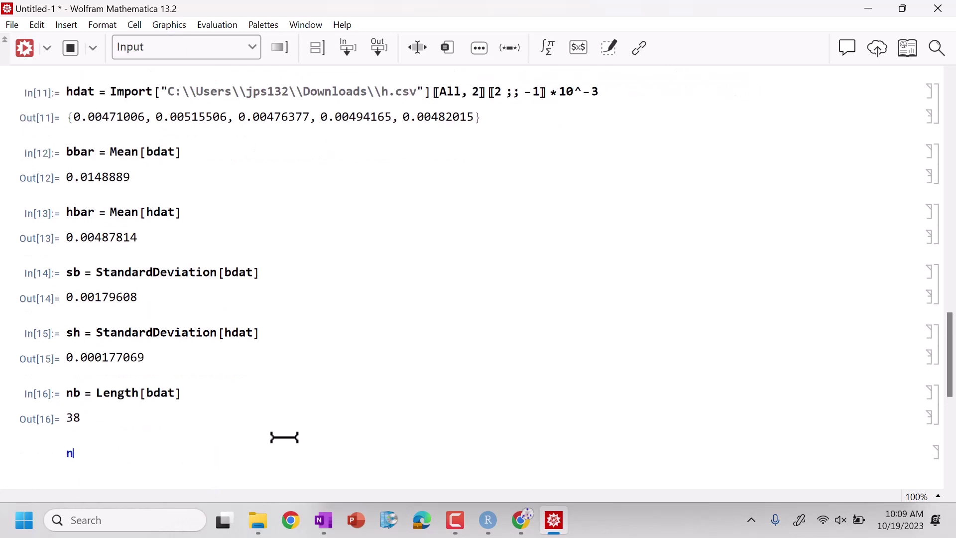
{"action": "type", "text": "l = Length[hdat]"}
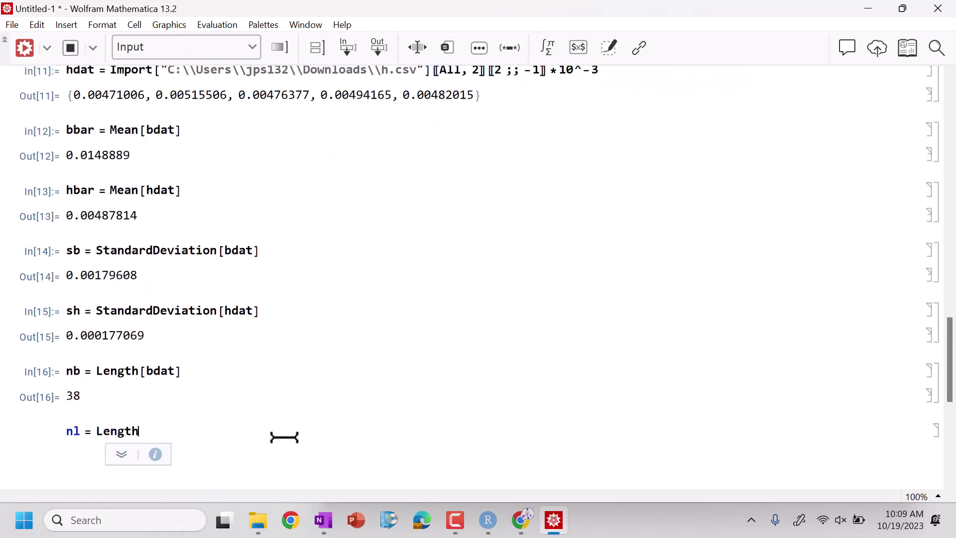
{"action": "key", "text": "shift+Return"}
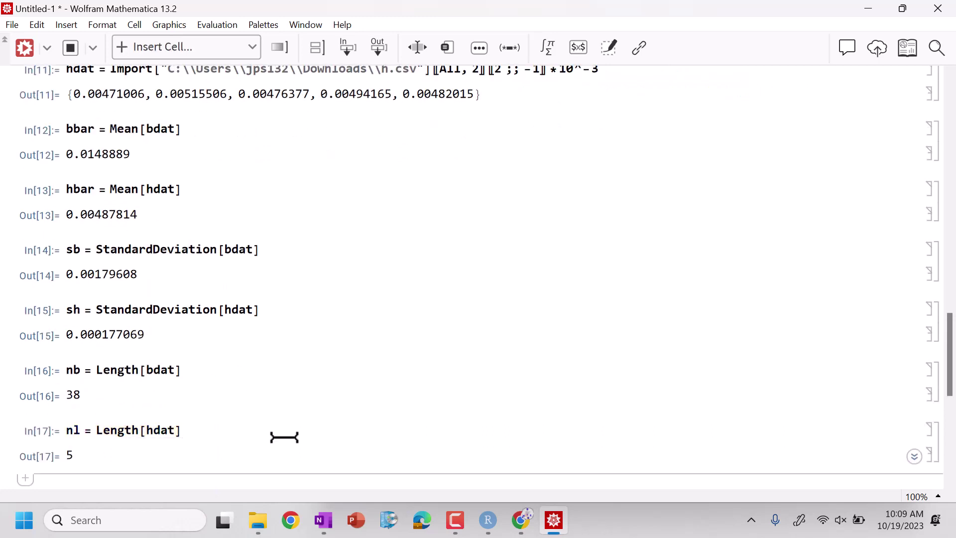
Step: Begin an assignment to the variable Pb in a new cell below the data lengths
{"action": "scroll", "coordinate": [349, 398], "scroll_direction": "up", "scroll_amount": 5}
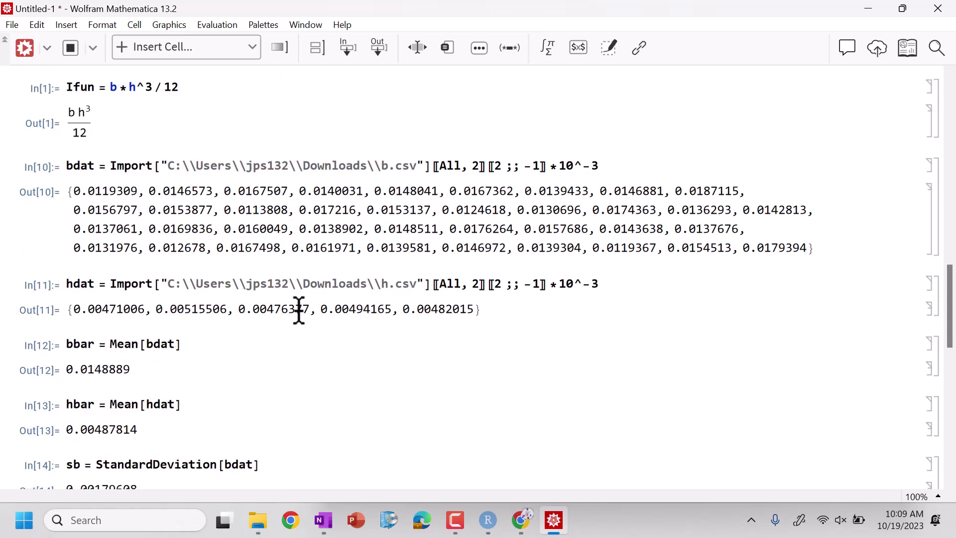
{"action": "scroll", "coordinate": [307, 324], "scroll_direction": "down", "scroll_amount": 7}
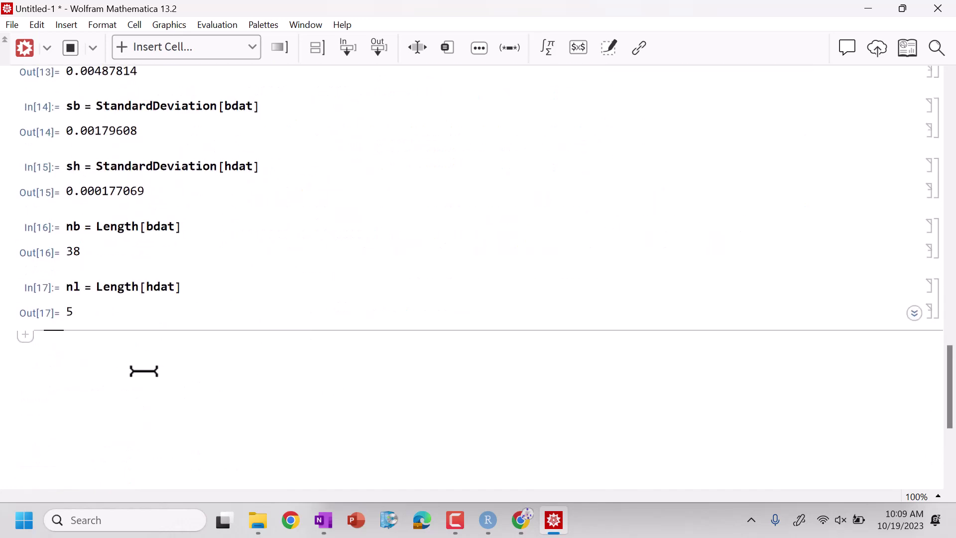
{"action": "type", "text": "Pb ="}
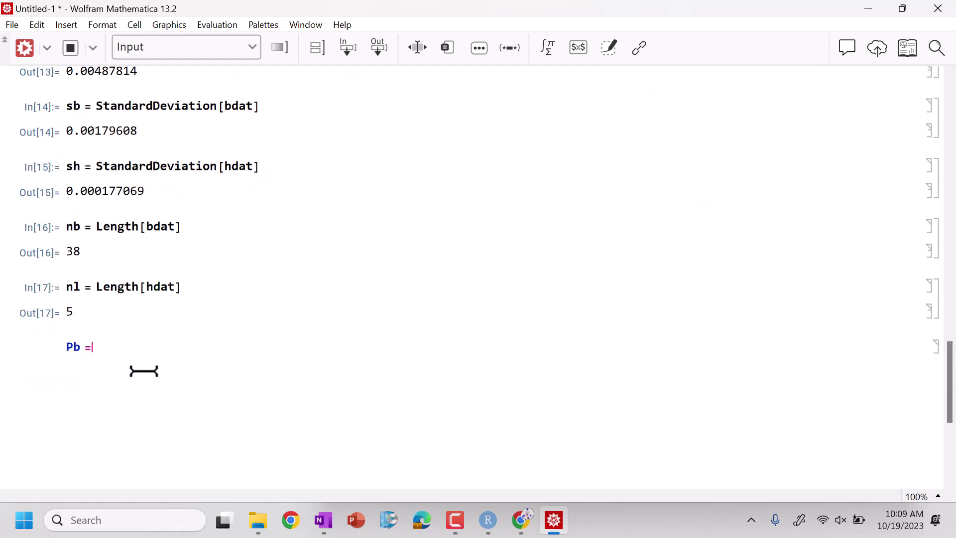
{"action": "scroll", "coordinate": [140, 314], "scroll_direction": "up", "scroll_amount": 4}
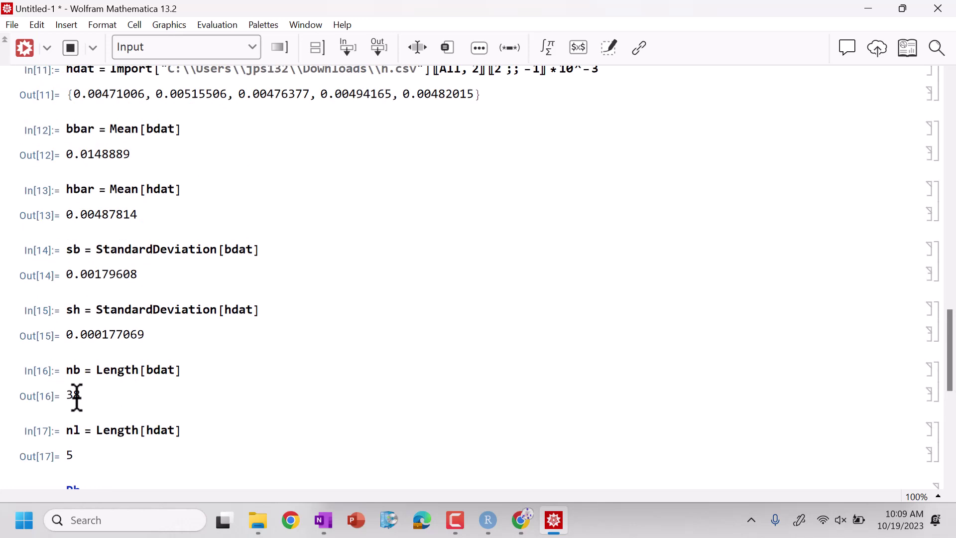
Step: Switch to OneNote and handwrite 95% and t with subscript 0.025,∞ in red beside problems 5 and 6
{"action": "left_click", "coordinate": [322, 521]}
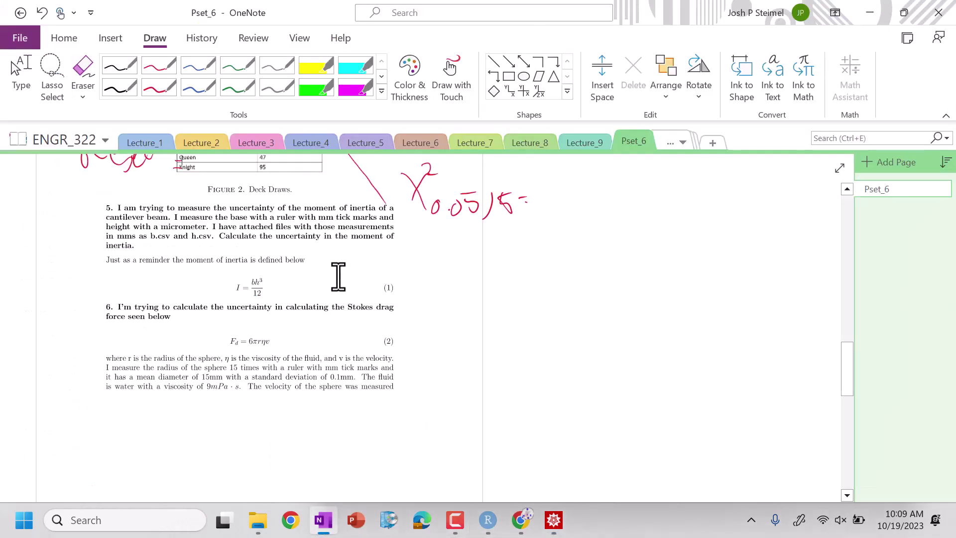
{"action": "left_click", "coordinate": [159, 87]}
{"action": "left_click_drag", "start_coordinate": [480, 235], "coordinate": [478, 272]}
{"action": "mouse_move", "coordinate": [493, 243]}
{"action": "left_mouse_down"}
{"action": "mouse_move", "coordinate": [516, 238]}
{"action": "mouse_move", "coordinate": [500, 263]}
{"action": "left_mouse_up"}
{"action": "left_click_drag", "start_coordinate": [543, 234], "coordinate": [531, 260]}
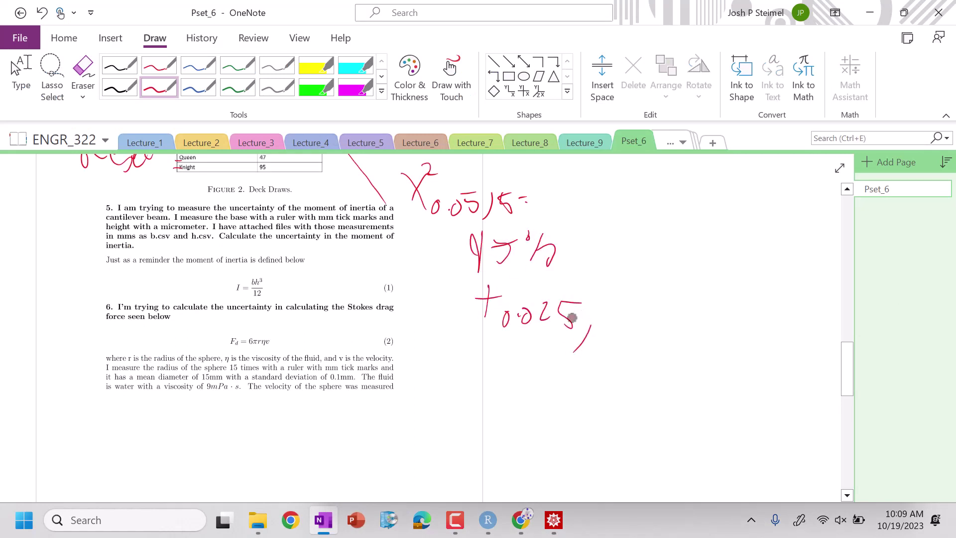
{"action": "left_click_drag", "start_coordinate": [607, 304], "coordinate": [620, 312]}
Step: Handwrite t with subscript 0.025,4 in red below the first t value, checking the height sample size in Mathematica
{"action": "left_click_drag", "start_coordinate": [482, 365], "coordinate": [475, 401]}
{"action": "left_click_drag", "start_coordinate": [468, 382], "coordinate": [487, 378]}
{"action": "key", "text": "Escape"}
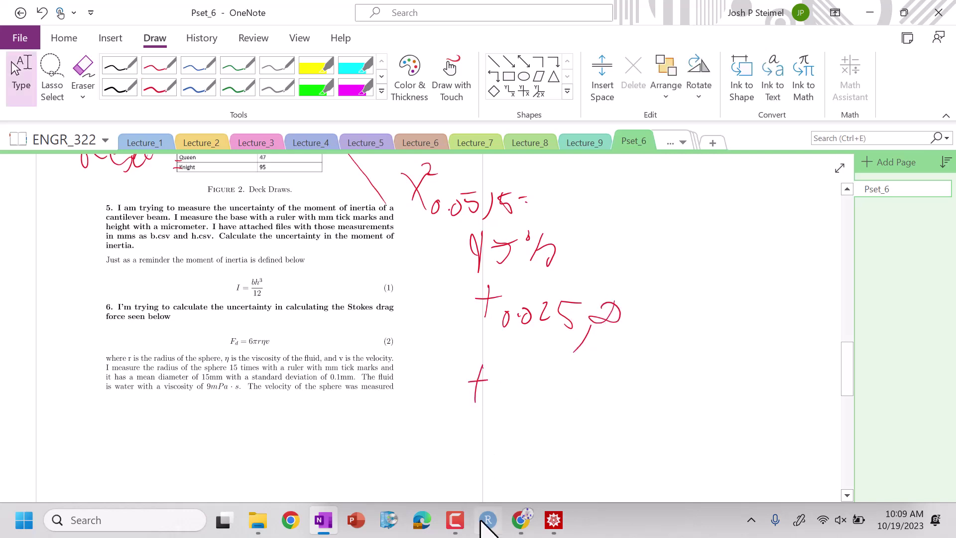
{"action": "left_click", "coordinate": [555, 523]}
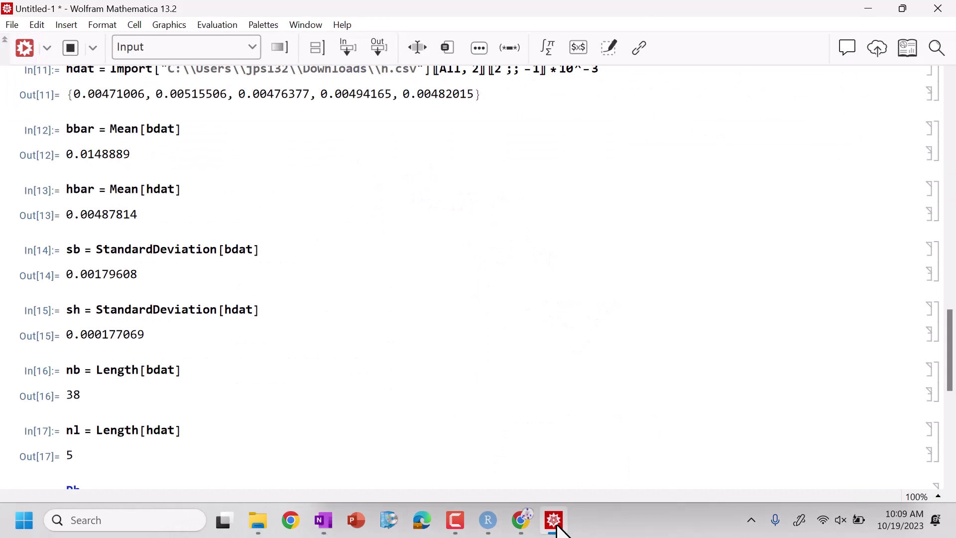
{"action": "left_click", "coordinate": [558, 524]}
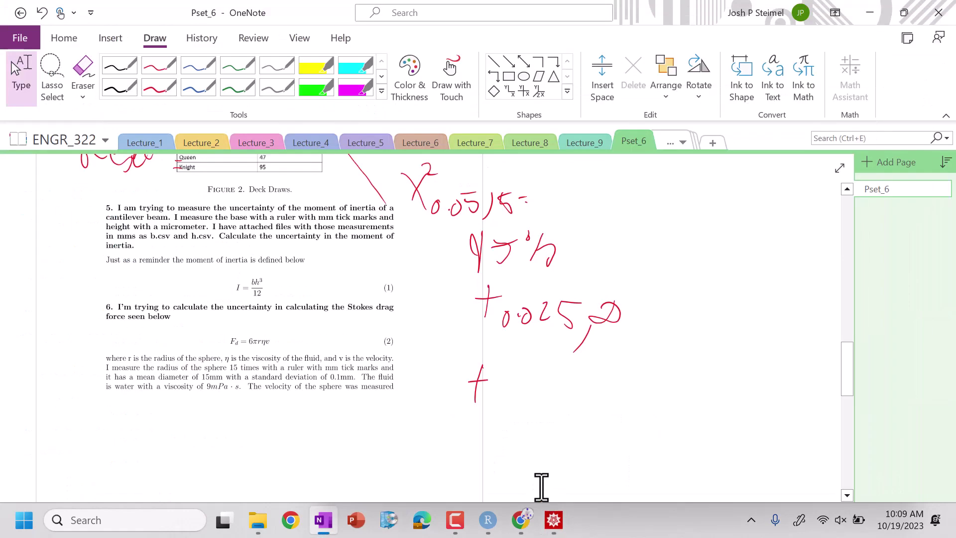
{"action": "left_click", "coordinate": [520, 398]}
{"action": "left_click_drag", "start_coordinate": [515, 388], "coordinate": [534, 391]}
{"action": "left_click_drag", "start_coordinate": [544, 387], "coordinate": [636, 394]}
{"action": "left_click_drag", "start_coordinate": [632, 380], "coordinate": [632, 415]}
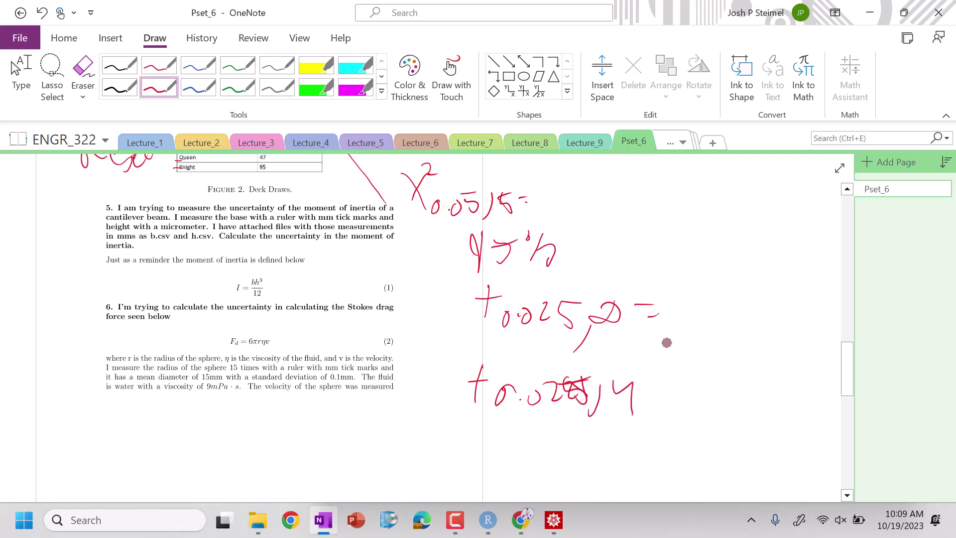
Step: Circle the t value for α 0,025 and 4 degrees of freedom in red in the Student's t-distribution table of section Lecture_4
{"action": "key", "text": "Escape"}
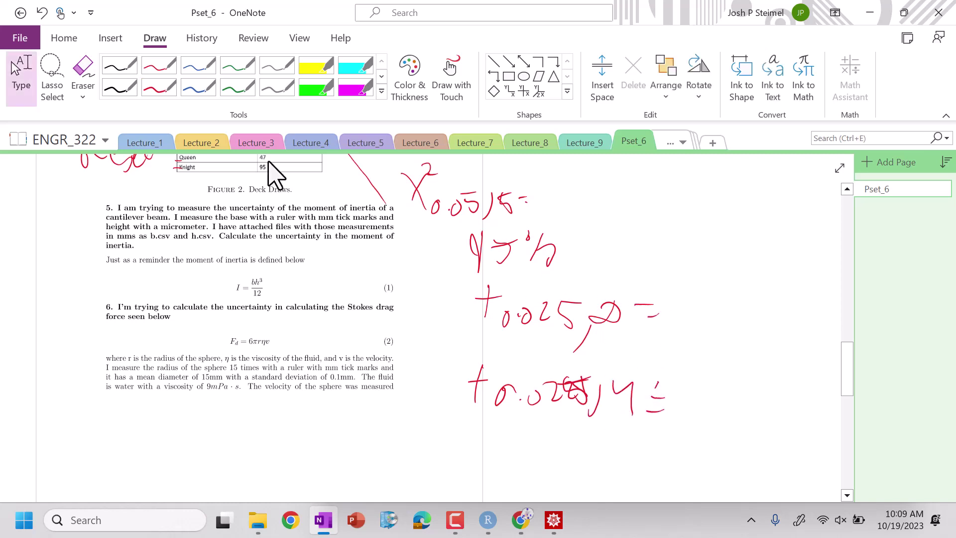
{"action": "left_click", "coordinate": [305, 149]}
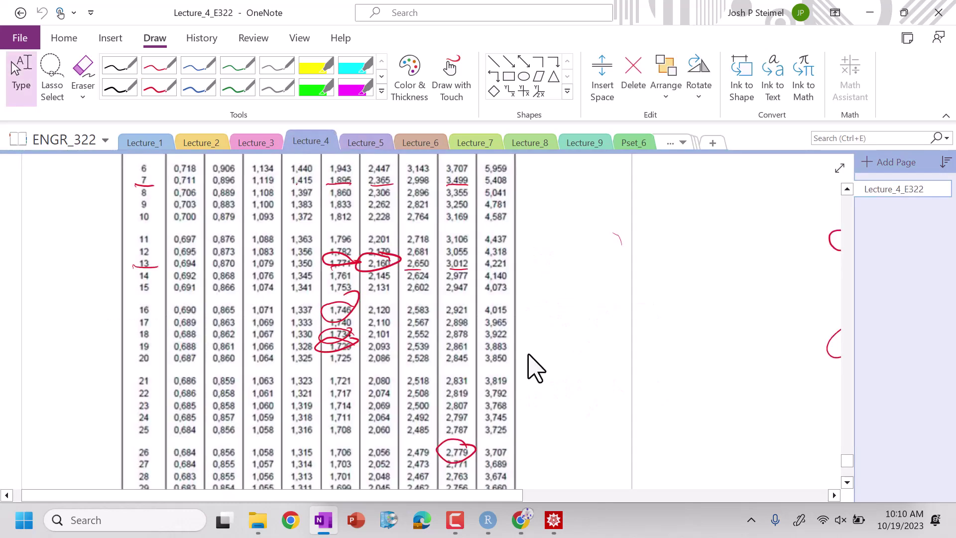
{"action": "scroll", "coordinate": [529, 367], "scroll_direction": "up", "scroll_amount": 3}
{"action": "scroll", "coordinate": [513, 383], "scroll_direction": "down", "scroll_amount": 1}
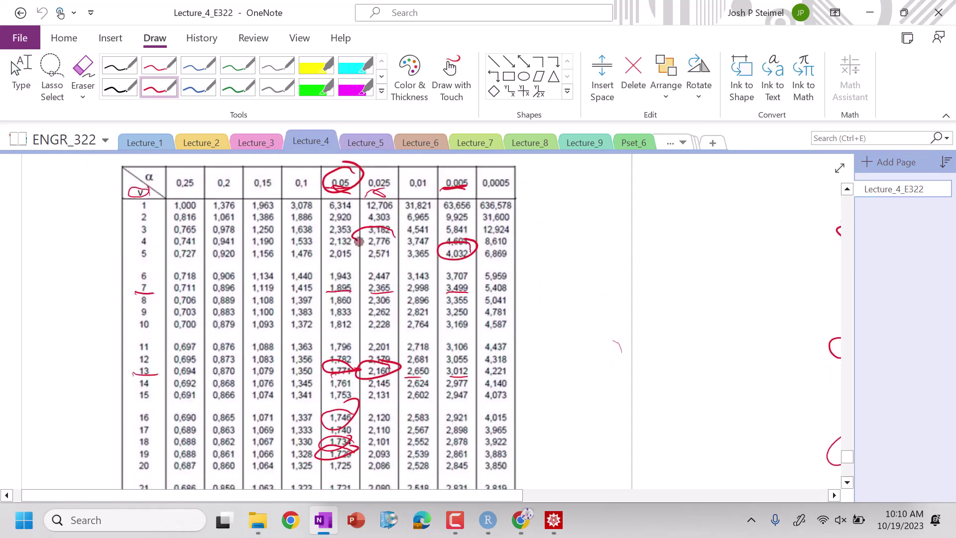
{"action": "mouse_move", "coordinate": [358, 242]}
{"action": "left_mouse_down"}
{"action": "mouse_move", "coordinate": [409, 240]}
{"action": "mouse_move", "coordinate": [390, 224]}
{"action": "left_mouse_up"}
{"action": "key", "text": "Escape"}
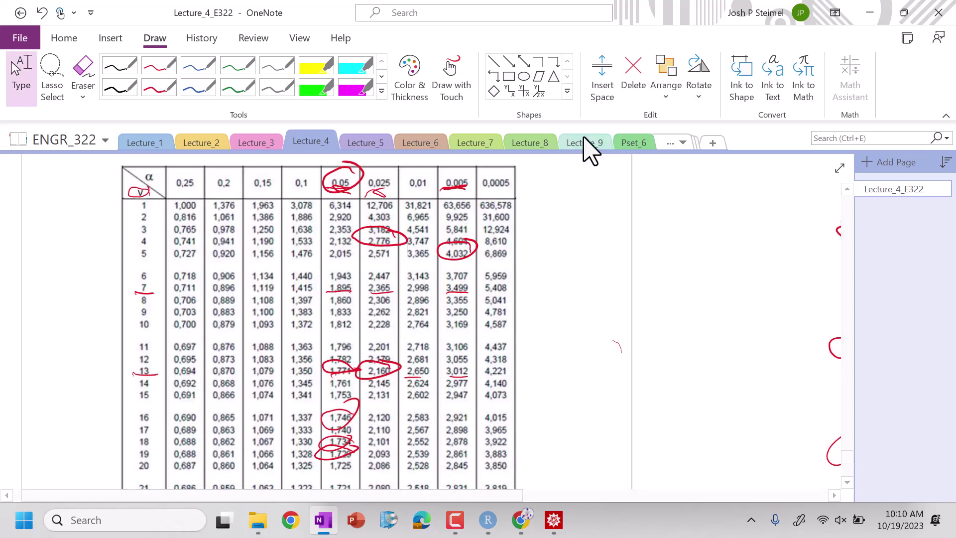
Step: Return to section Pset_6 and handwrite 2.776 in red after the equals sign of t 0.025,∞
{"action": "left_click", "coordinate": [633, 143]}
{"action": "left_click_drag", "start_coordinate": [673, 279], "coordinate": [702, 305]}
{"action": "left_click", "coordinate": [700, 302]}
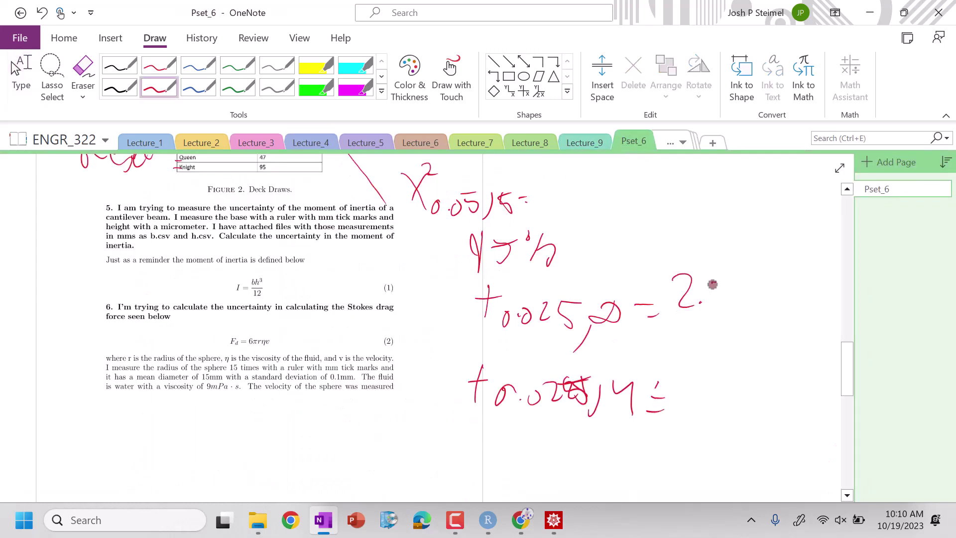
{"action": "key", "text": "Escape"}
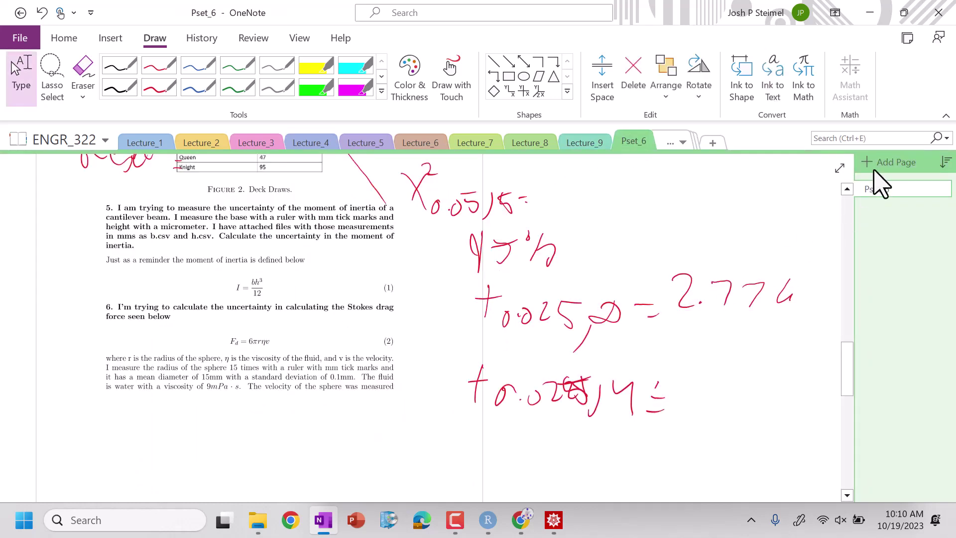
Step: Look up the t value for α 0,025 and infinite degrees of freedom in the Lecture_4 table and return to Pset_6
{"action": "left_click", "coordinate": [673, 139]}
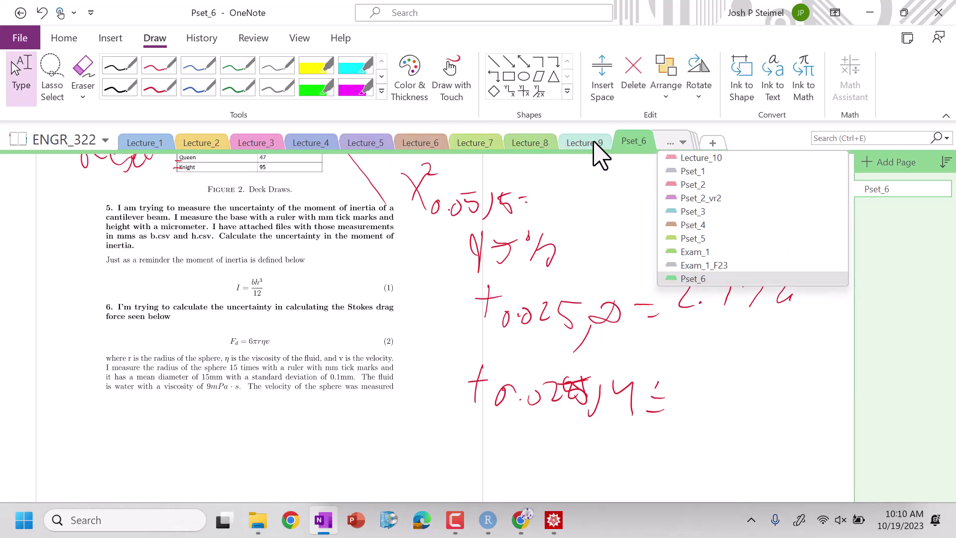
{"action": "left_click", "coordinate": [324, 142]}
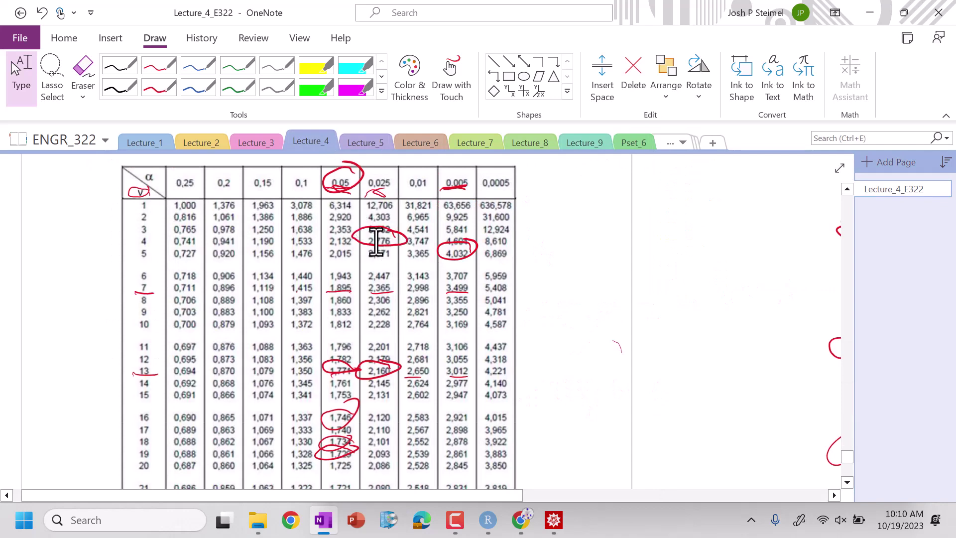
{"action": "scroll", "coordinate": [388, 256], "scroll_direction": "down", "scroll_amount": 6}
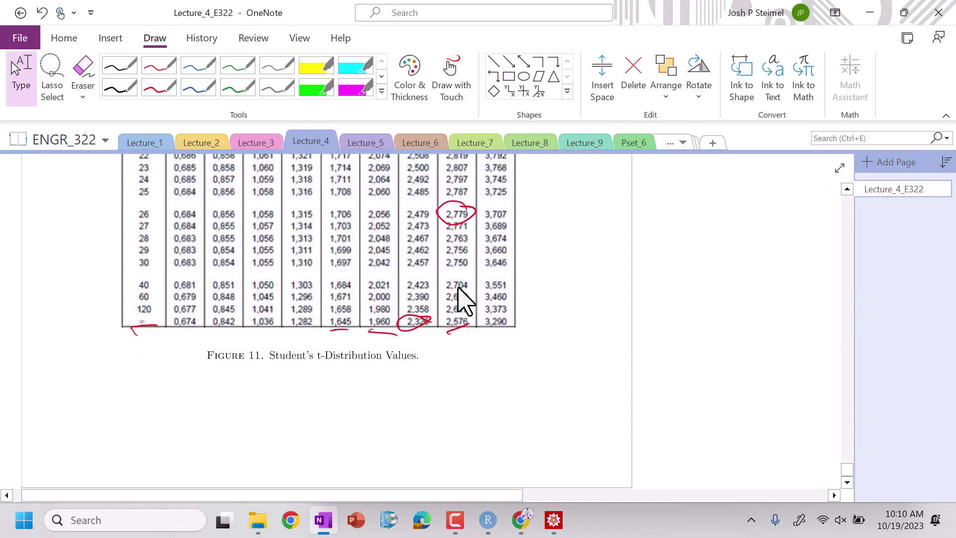
{"action": "left_click", "coordinate": [635, 145]}
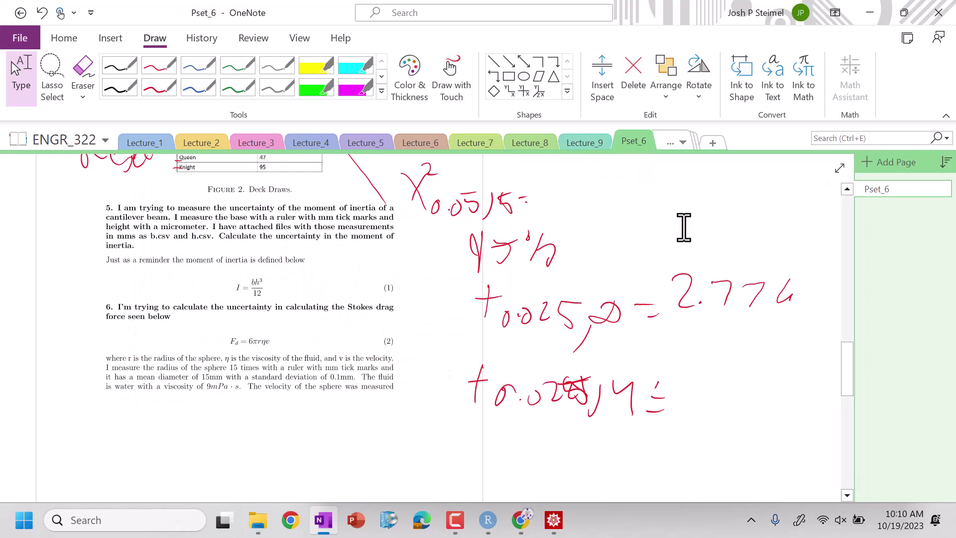
Step: Handwrite 1.96 with a linking line from t 0.025,∞, and draw an arc linking 2.776 to the t 0.025,4 line
{"action": "left_click_drag", "start_coordinate": [684, 353], "coordinate": [682, 395]}
{"action": "left_click", "coordinate": [696, 388]}
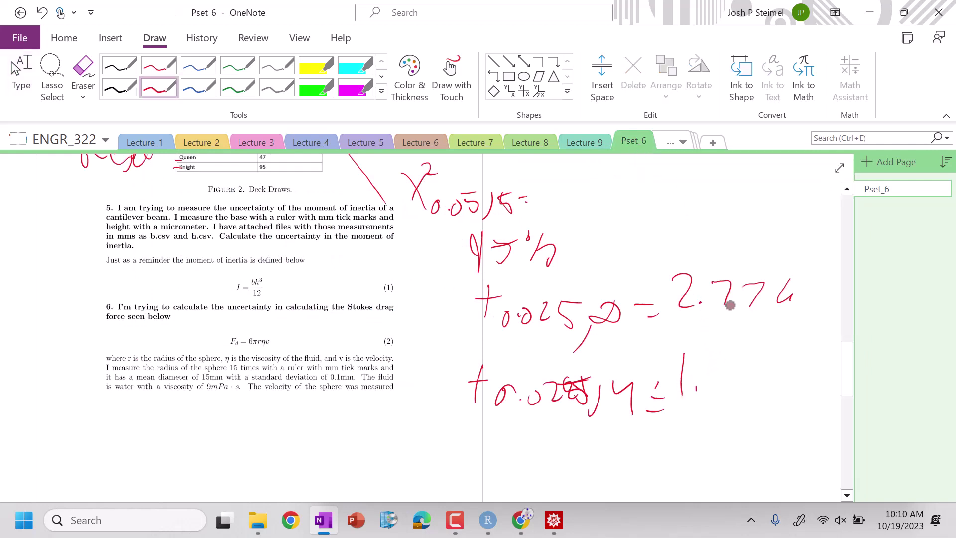
{"action": "left_click_drag", "start_coordinate": [730, 304], "coordinate": [757, 380]}
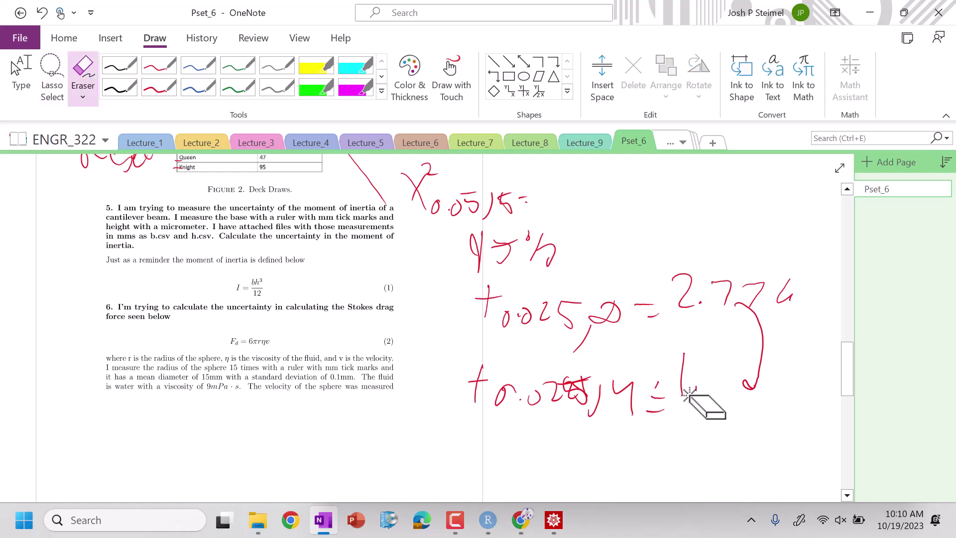
{"action": "left_click_drag", "start_coordinate": [601, 301], "coordinate": [630, 245]}
{"action": "left_click", "coordinate": [670, 228]}
{"action": "mouse_move", "coordinate": [661, 199]}
{"action": "left_mouse_down"}
{"action": "mouse_move", "coordinate": [660, 239]}
{"action": "mouse_move", "coordinate": [682, 216]}
{"action": "left_mouse_up"}
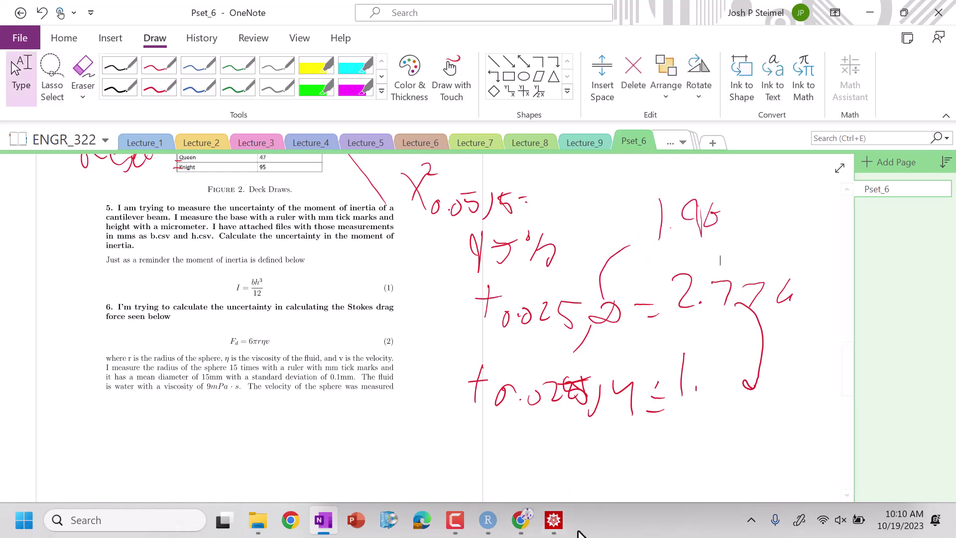
Step: Switch to Mathematica, place its window beside the handwritten t values, and evaluate Pb = 1.96*sb/Sqrt[nb]
{"action": "left_click", "coordinate": [554, 519]}
{"action": "left_click_drag", "start_coordinate": [733, 15], "coordinate": [205, 43]}
{"action": "scroll", "coordinate": [214, 352], "scroll_direction": "down", "scroll_amount": 10}
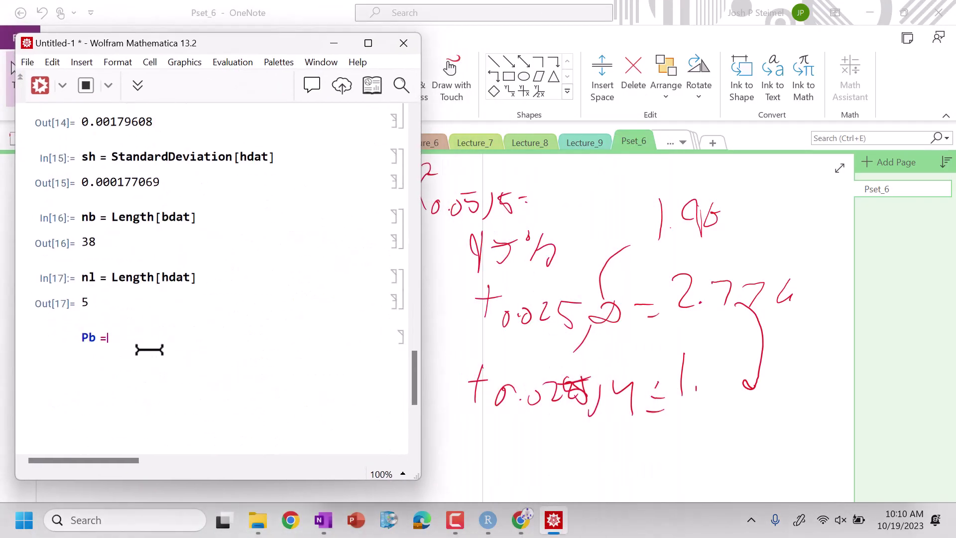
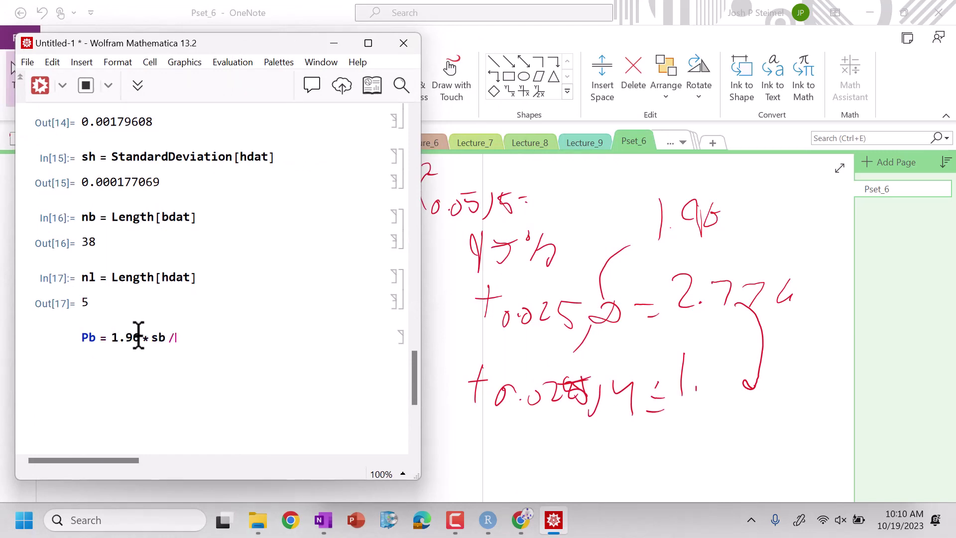
{"action": "type", "text": "Sqrt[nb"}
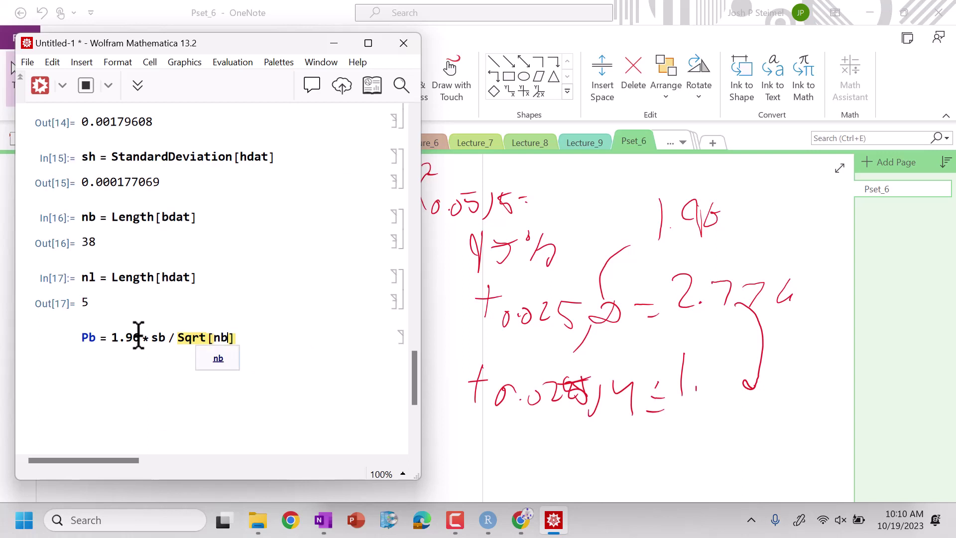
{"action": "key", "text": "shift+Return"}
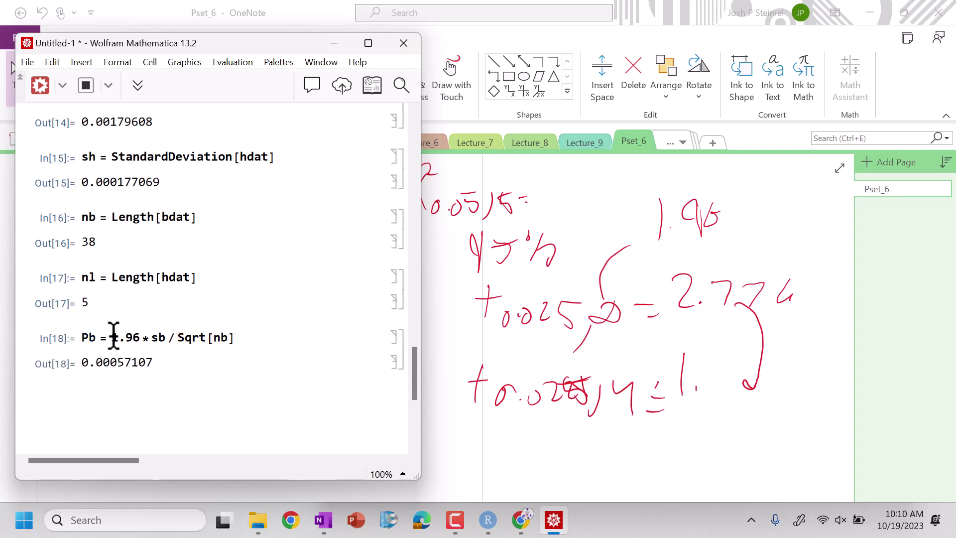
Step: Parenthesize the Pb expression and divide it by bbar, re-evaluating it as Pb = (1.96*sb/Sqrt[nb])/bbar
{"action": "left_click", "coordinate": [114, 337]}
{"action": "type", "text": "("}
{"action": "type", "text": ")"}
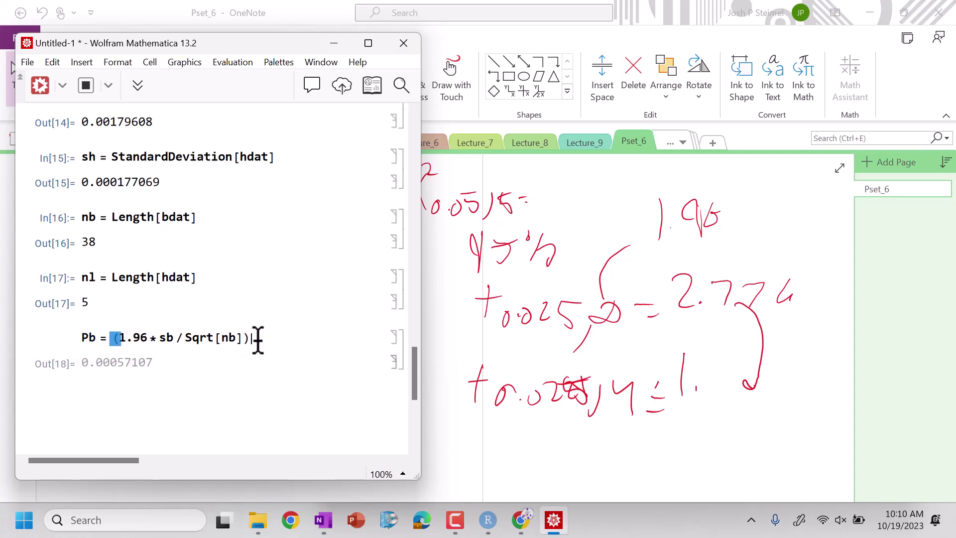
{"action": "type", "text": "bbar"}
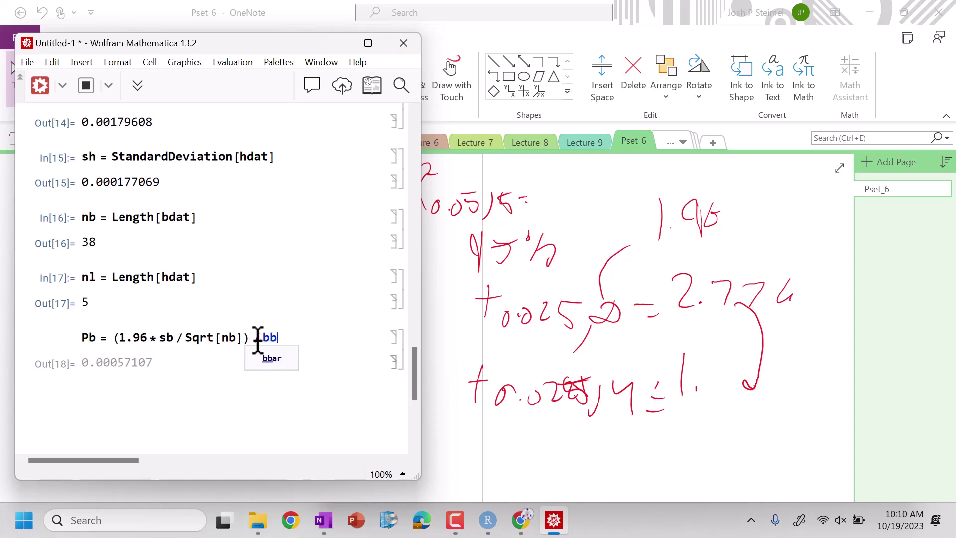
{"action": "key", "text": "shift+Return"}
Step: Enter Ph = 2.776*sh/Sqrt[nh] in a new cell below Pb
{"action": "type", "text": "P"}
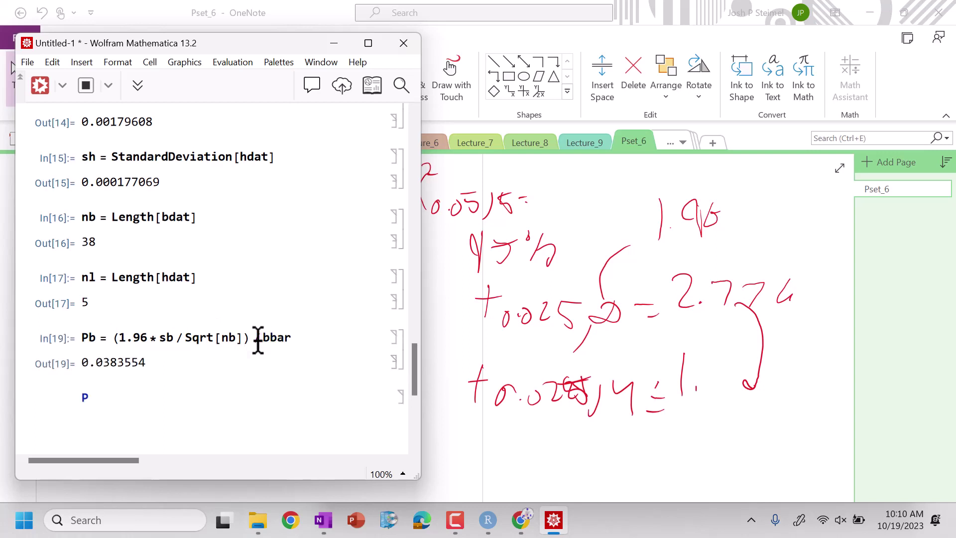
{"action": "type", "text": "h"}
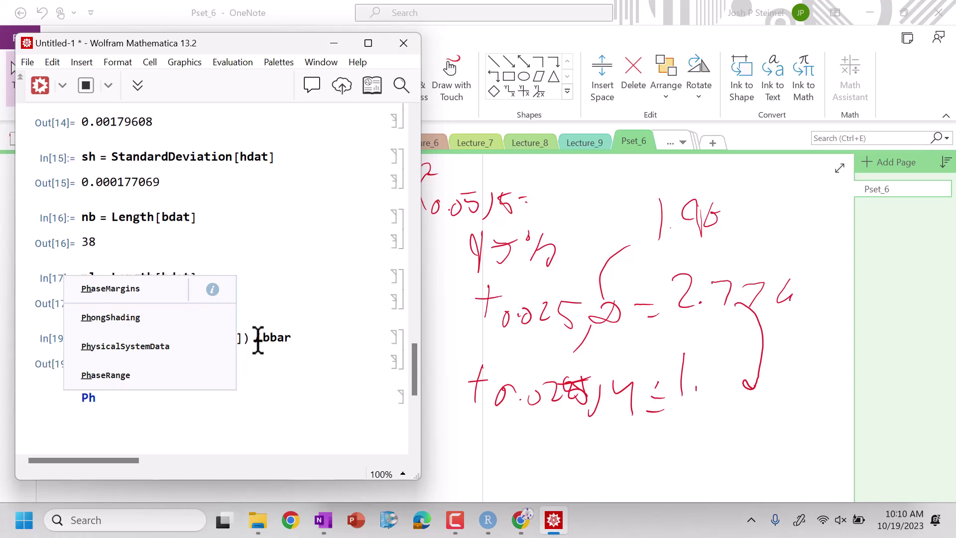
{"action": "type", "text": " = 2.776 * sh /"}
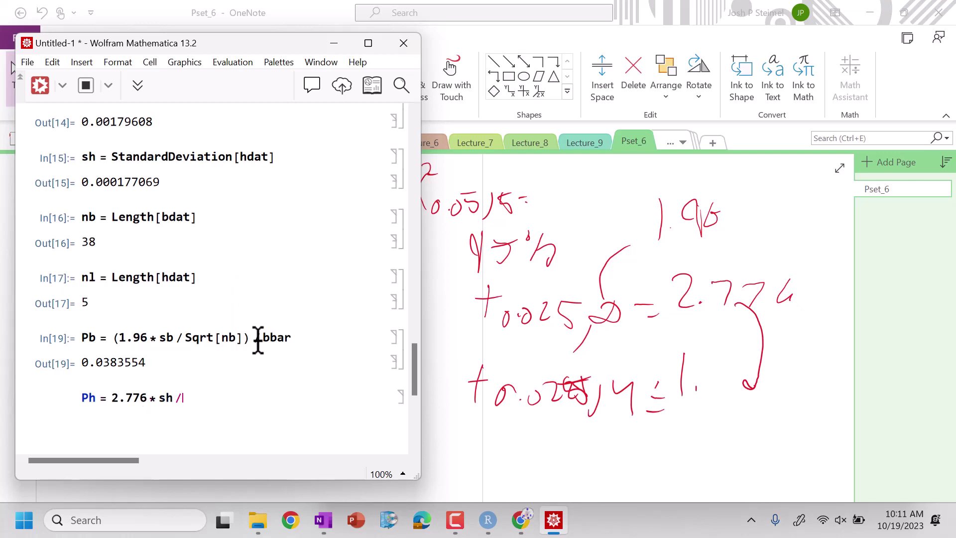
{"action": "type", "text": "Sqrt[nh"}
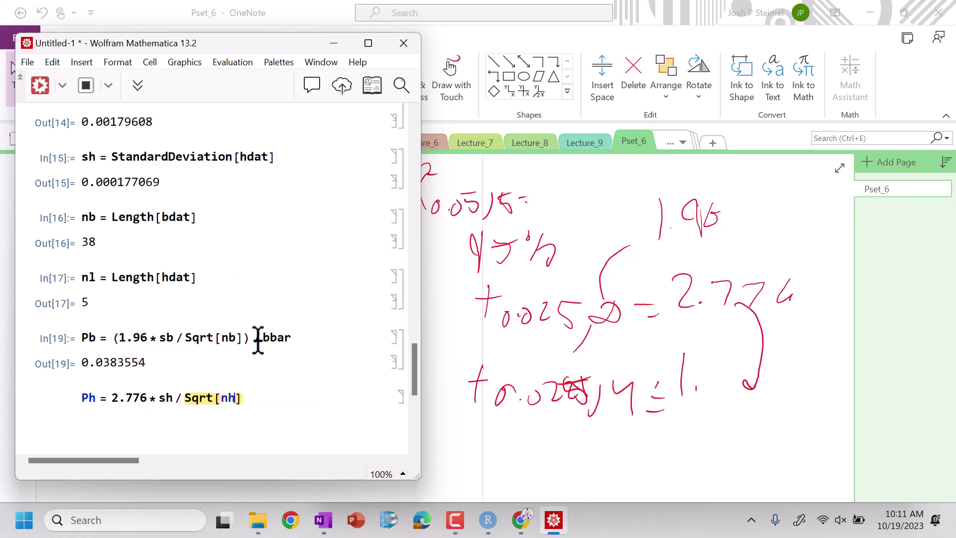
Step: Rename the variable nl to nh in the Length[hdat] assignment and re-evaluate that cell
{"action": "left_click", "coordinate": [100, 279]}
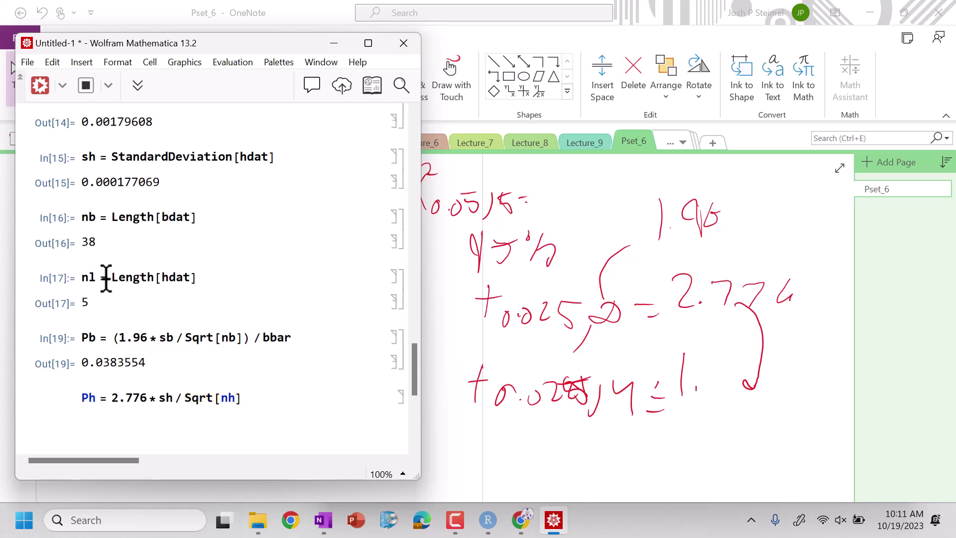
{"action": "key", "text": "BackSpace"}
{"action": "type", "text": "h"}
{"action": "key", "text": "shift+Return"}
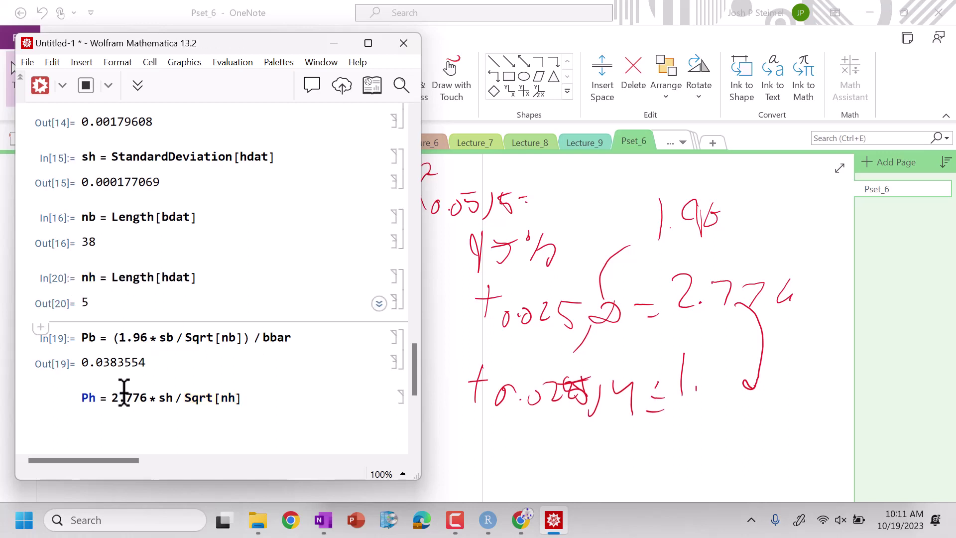
Step: Evaluate Ph, parenthesize its expression and divide it by hbar, re-evaluating it as Ph = (2.776*sh/Sqrt[nh])/hbar
{"action": "left_click", "coordinate": [176, 399]}
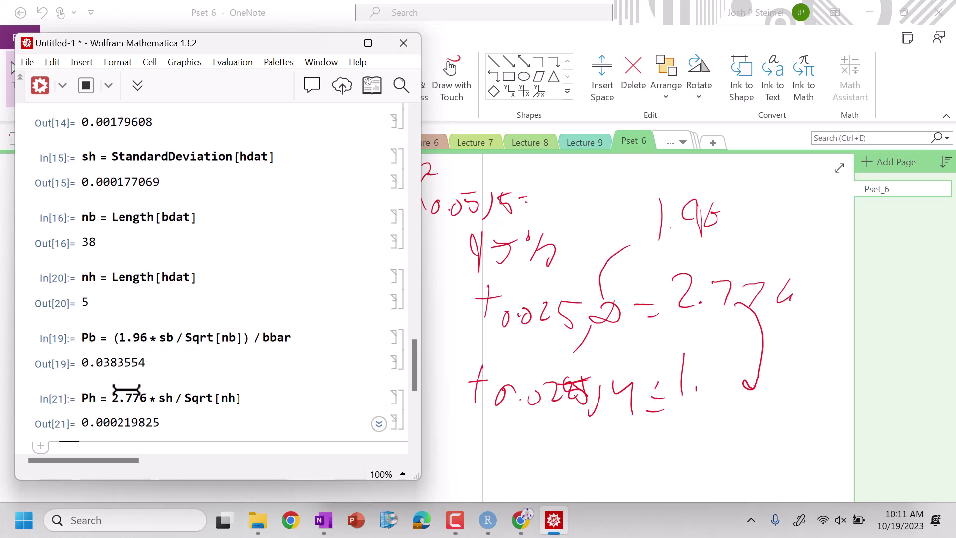
{"action": "left_click", "coordinate": [113, 398]}
{"action": "type", "text": "("}
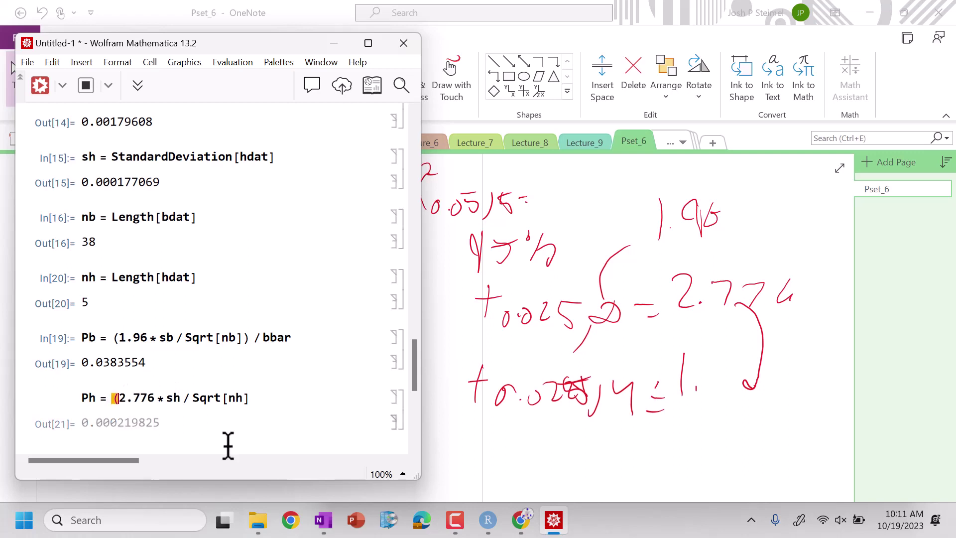
{"action": "left_click", "coordinate": [258, 398]}
{"action": "type", "text": ") / hbar"}
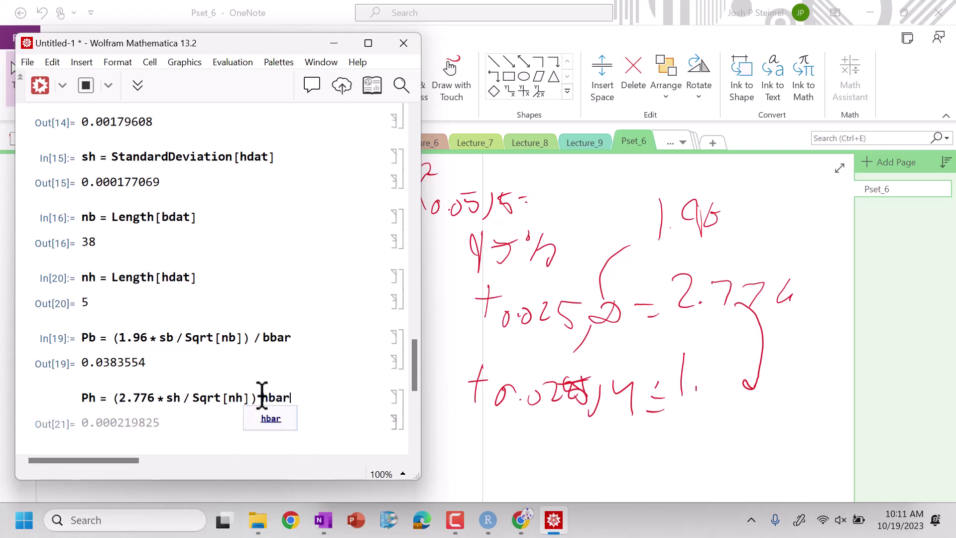
{"action": "key", "text": "shift+Return"}
{"action": "left_click", "coordinate": [261, 398]}
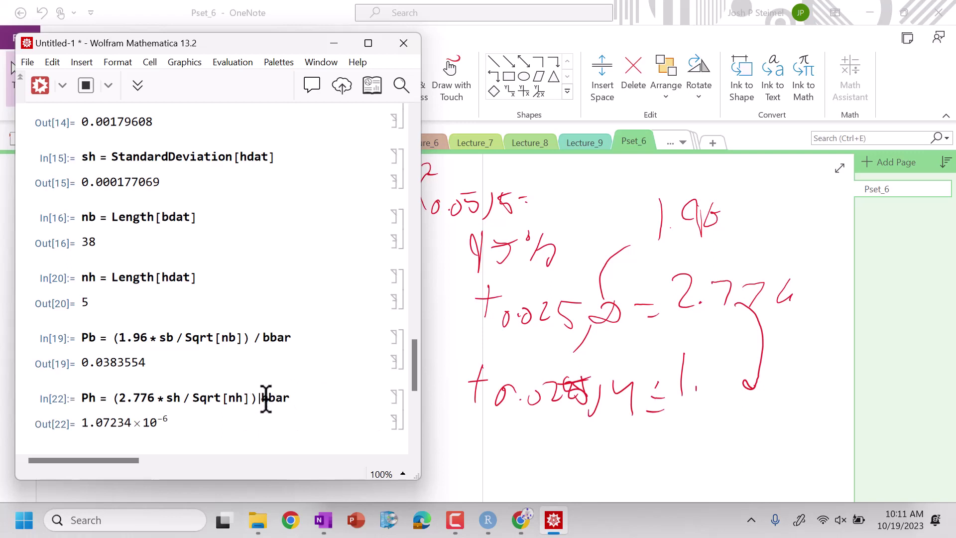
{"action": "key", "text": "Delete"}
{"action": "type", "text": "h"}
{"action": "key", "text": "shift+Return"}
Step: Uncover the problem text behind the notebook window, and define ub = 1*10^-3 and uh = 1*10^-6 in a new evaluated cell
{"action": "scroll", "coordinate": [228, 408], "scroll_direction": "down", "scroll_amount": 3}
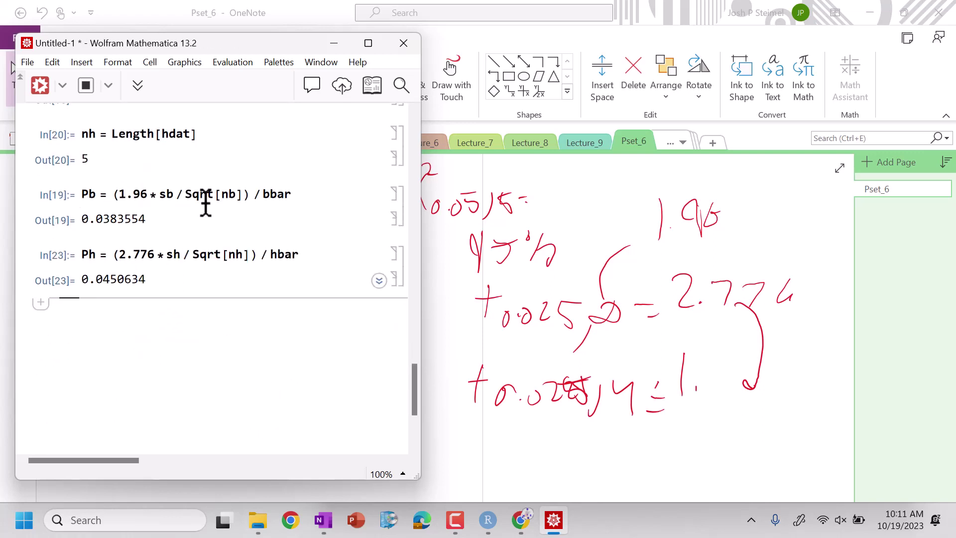
{"action": "left_click_drag", "start_coordinate": [57, 45], "coordinate": [513, 94]}
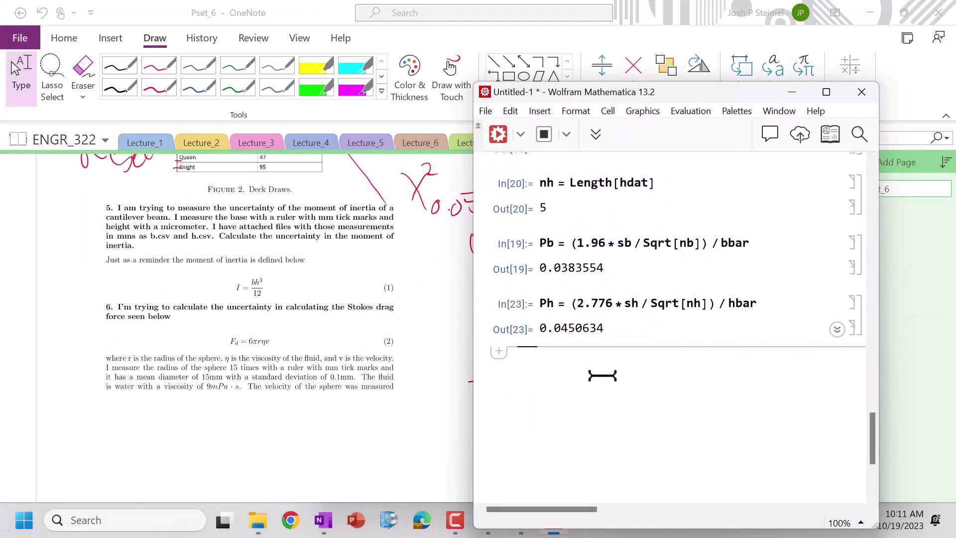
{"action": "type", "text": "u"}
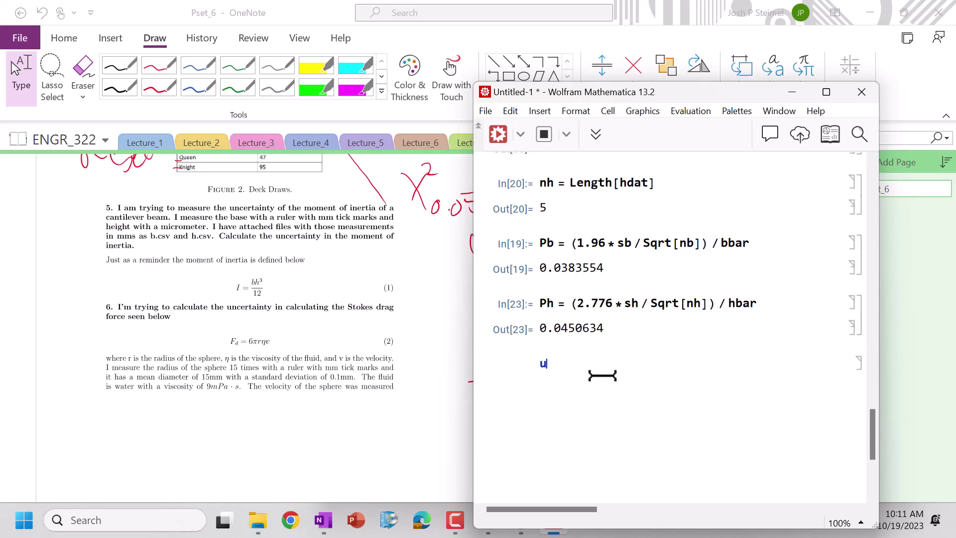
{"action": "type", "text": "b = 1 * 10^-3;"}
{"action": "key", "text": "Return"}
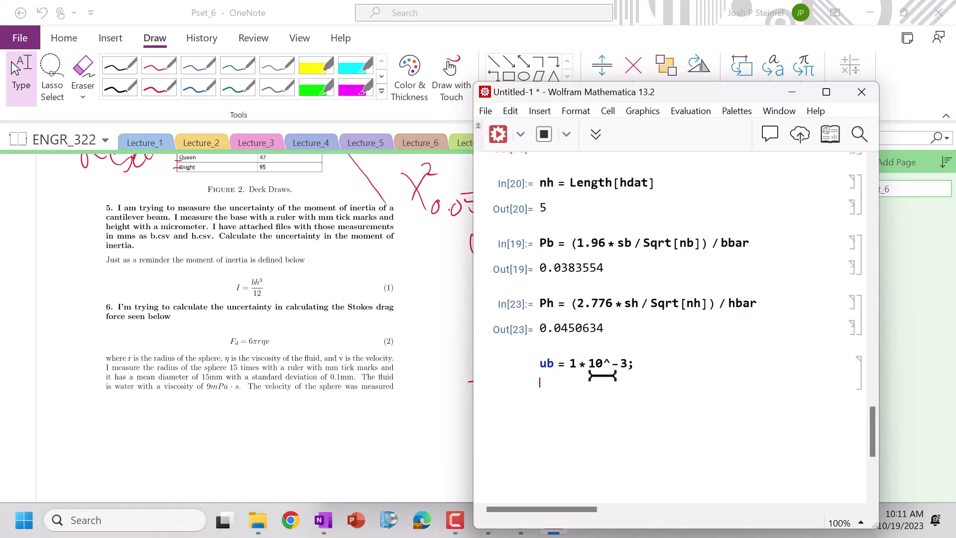
{"action": "type", "text": "uh = 1 * 10^-6;"}
{"action": "key", "text": "shift+Return"}
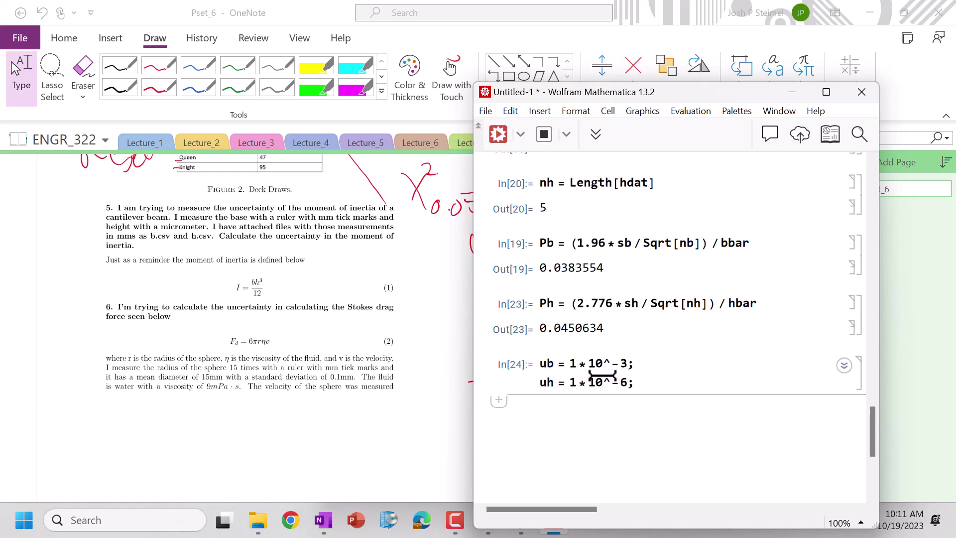
Step: Define didb = D[Ifun, b] in a new cell below the ub and uh definitions and evaluate it
{"action": "type", "text": "di"}
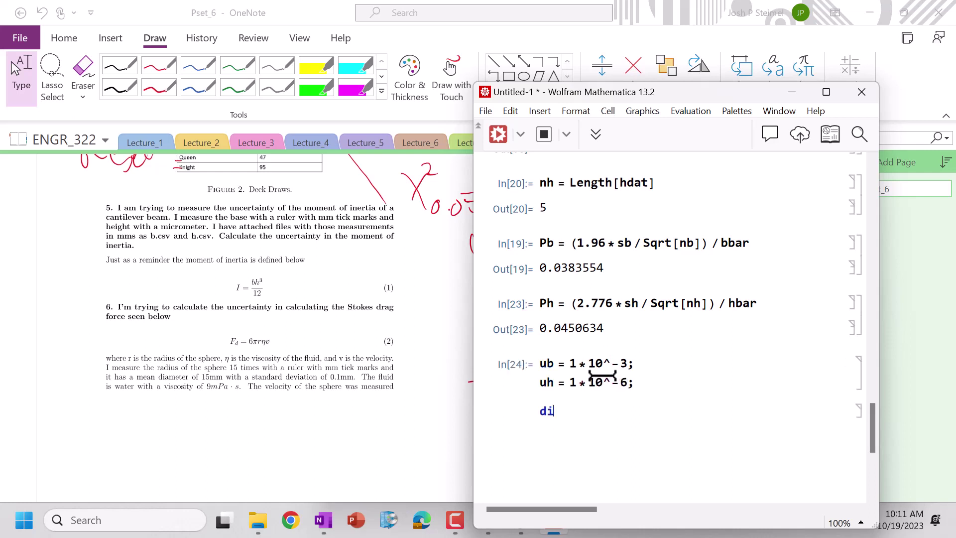
{"action": "type", "text": "db = D"}
{"action": "type", "text": "[Ifun, "}
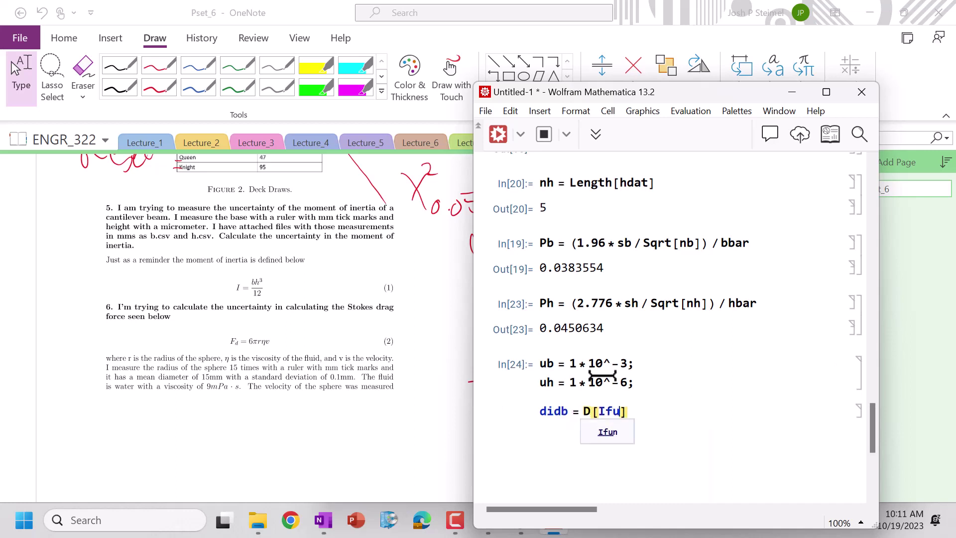
{"action": "type", "text": "b"}
{"action": "key", "text": "shift+Return"}
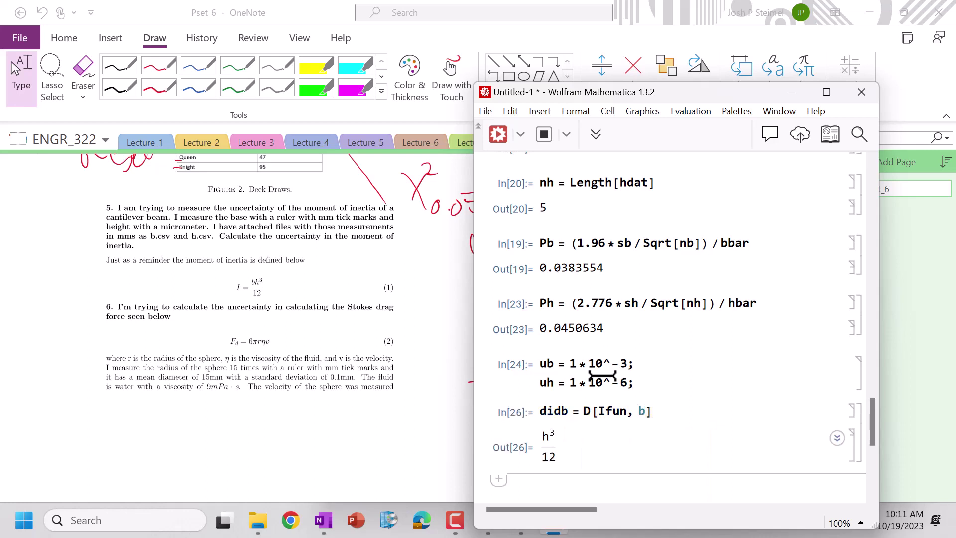
Step: Copy the didb assignment into a new cell below its output and rename the copied variable to didh
{"action": "double_click", "coordinate": [562, 412]}
{"action": "left_click", "coordinate": [563, 412]}
{"action": "key", "text": "ctrl+c"}
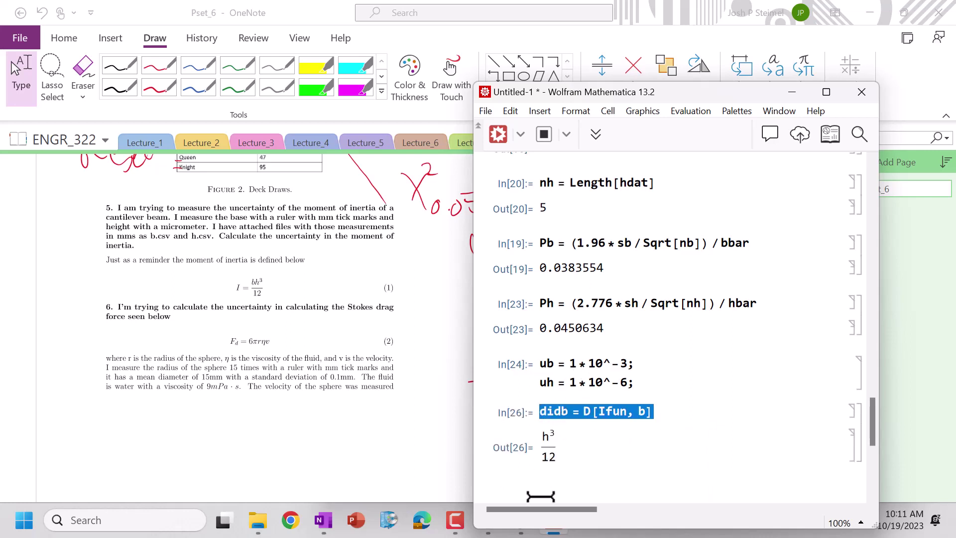
{"action": "left_click", "coordinate": [542, 496]}
{"action": "key", "text": "ctrl+v"}
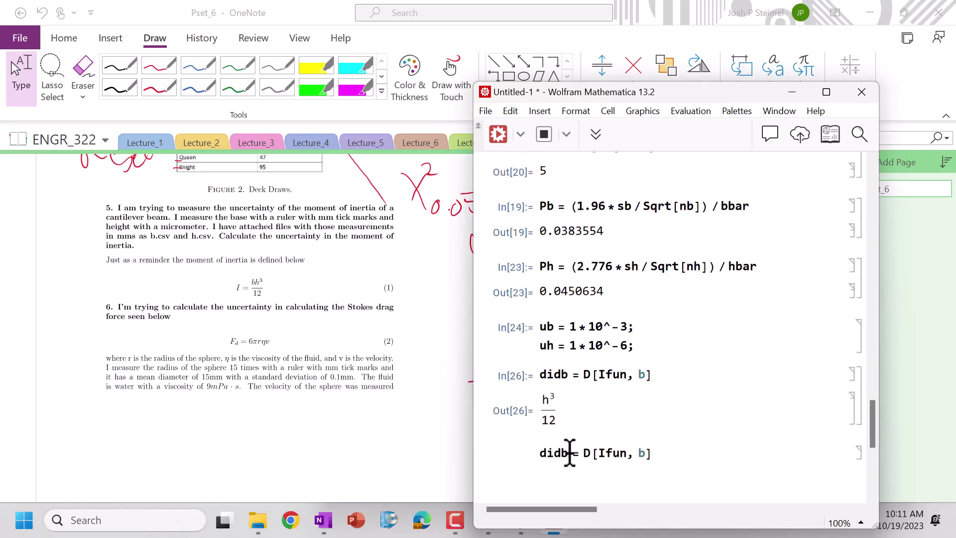
{"action": "left_click", "coordinate": [575, 453]}
{"action": "key", "text": "BackSpace"}
{"action": "type", "text": "h"}
Step: Change the differentiation variable in the didh assignment to h and evaluate didh = D[Ifun, h]
{"action": "double_click", "coordinate": [642, 452]}
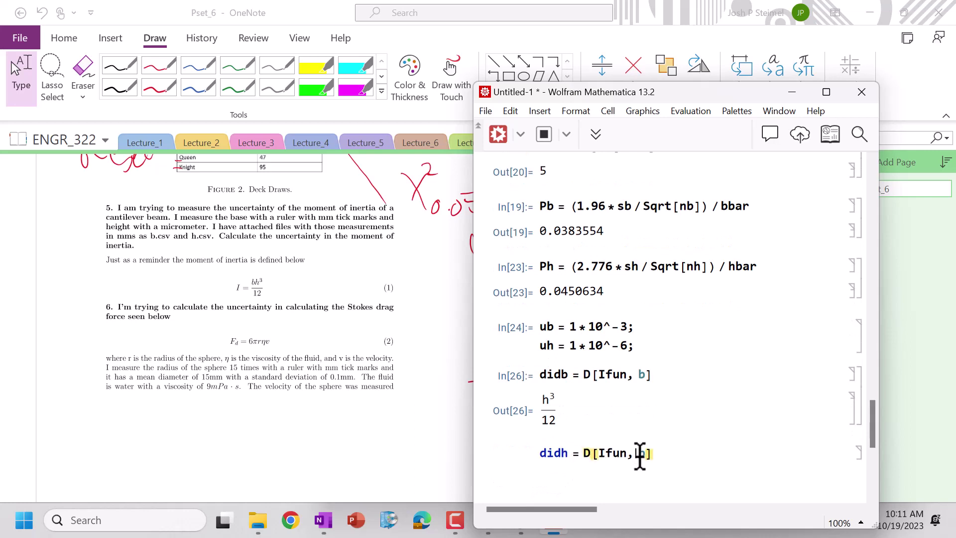
{"action": "left_click", "coordinate": [644, 452]}
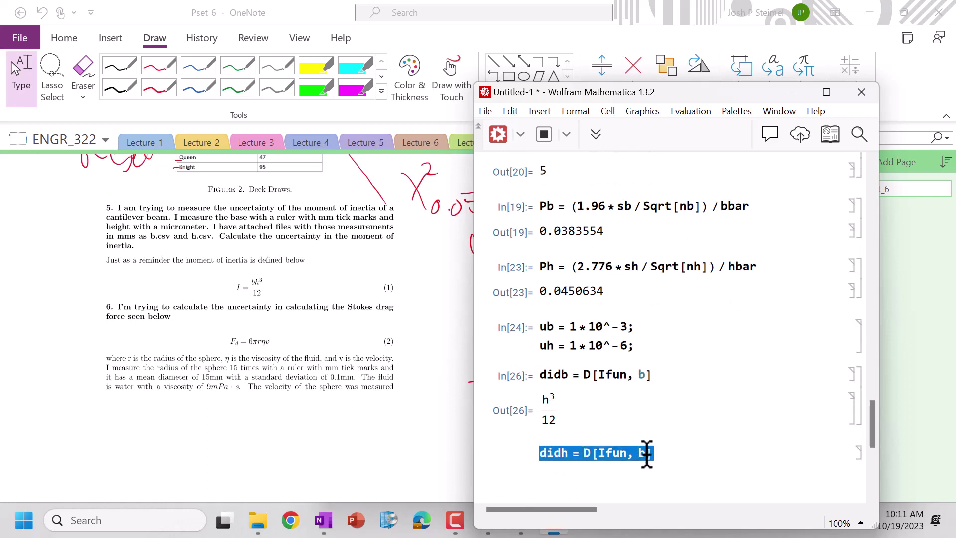
{"action": "left_click", "coordinate": [667, 451]}
{"action": "double_click", "coordinate": [642, 453]}
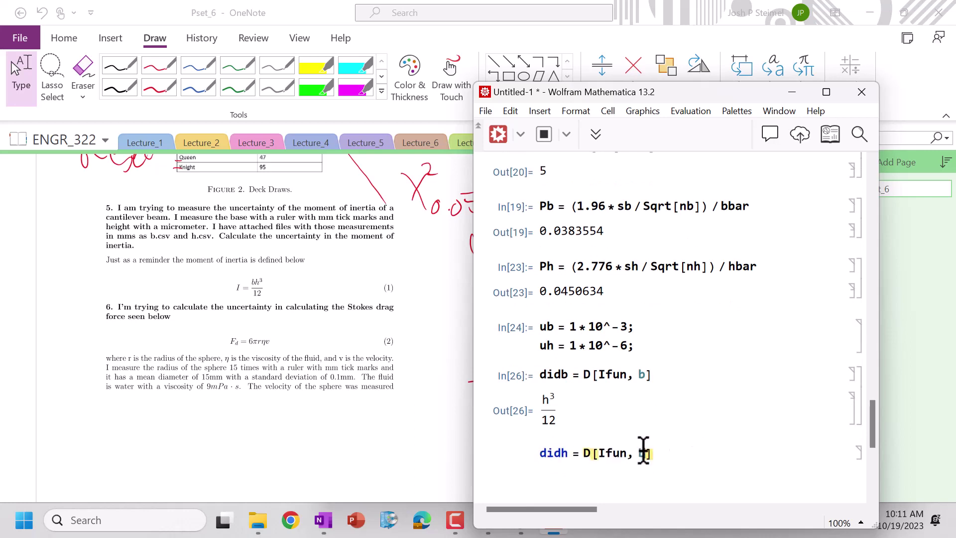
{"action": "type", "text": "h"}
{"action": "key", "text": "shift+Return"}
Step: Enter and evaluate BI = Sqrt[(didb*ub/Ifun)^2 + (didh*uh/Ifun)^2] in a new cell below didh
{"action": "scroll", "coordinate": [622, 443], "scroll_direction": "down", "scroll_amount": 3}
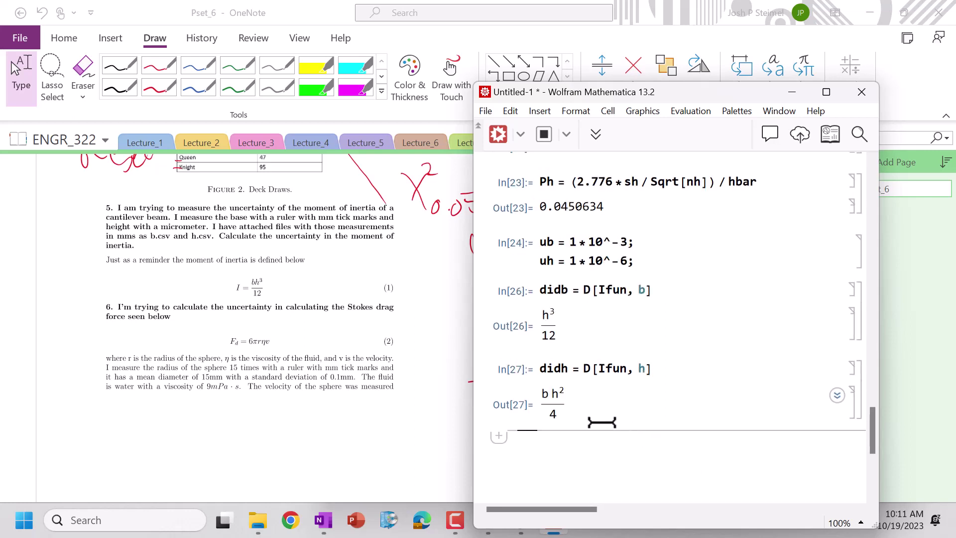
{"action": "type", "text": "B"}
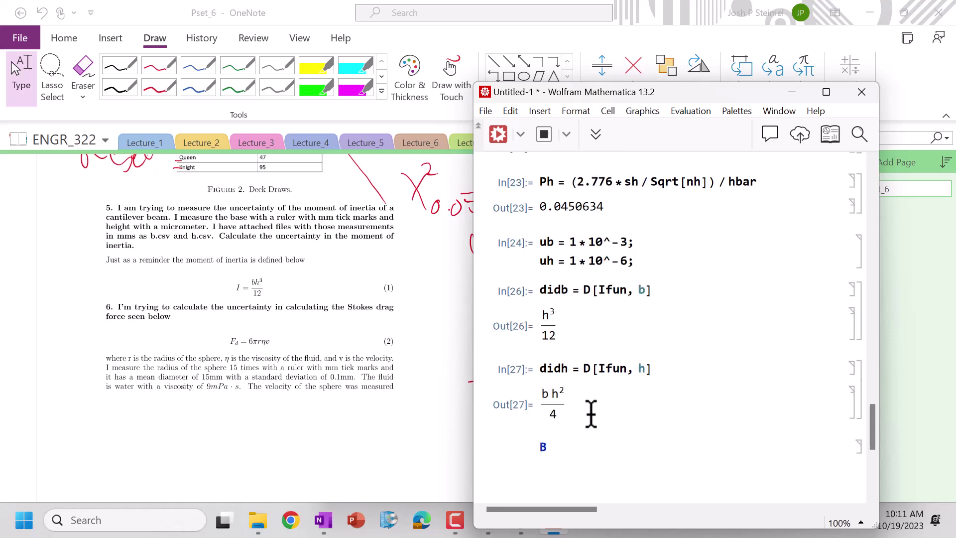
{"action": "type", "text": "I = Sqrt["}
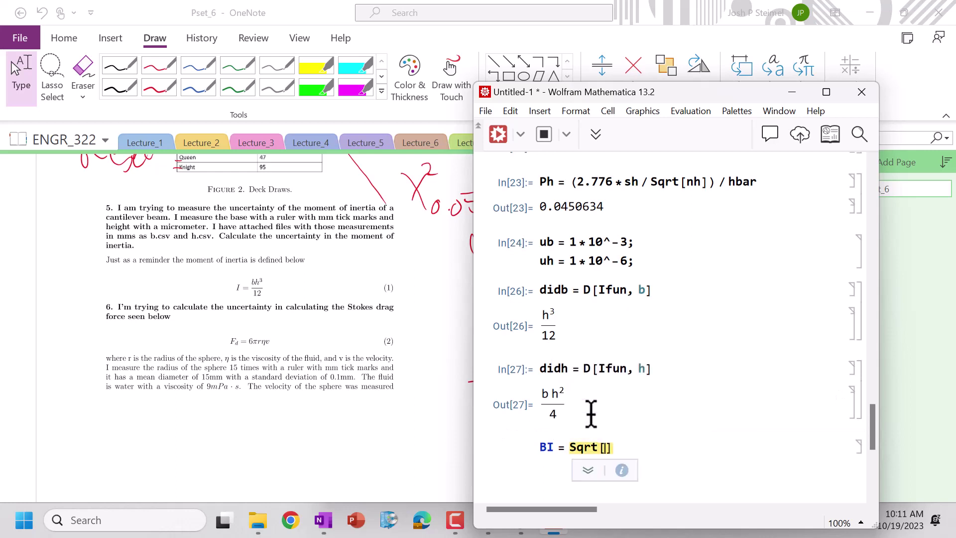
{"action": "type", "text": "(didb * u"}
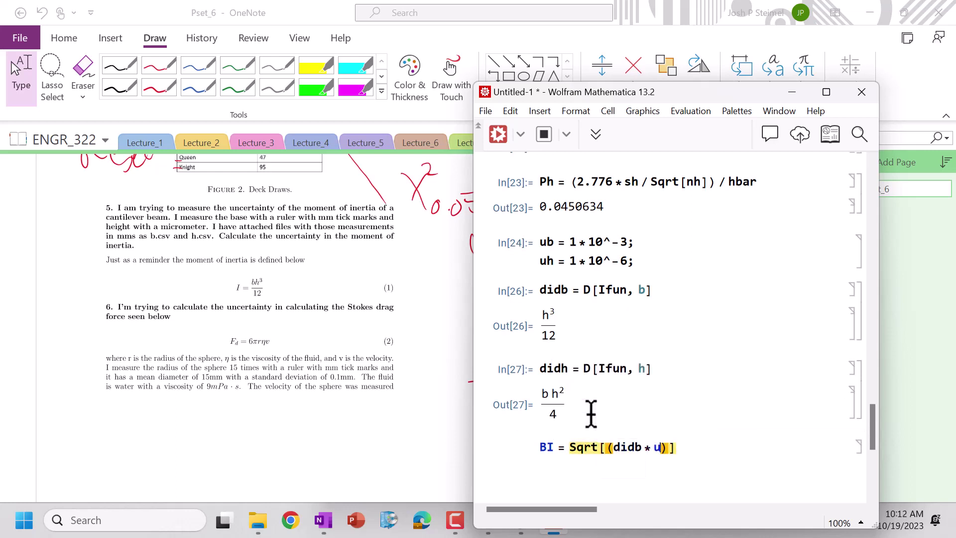
{"action": "type", "text": "b / Ifun"}
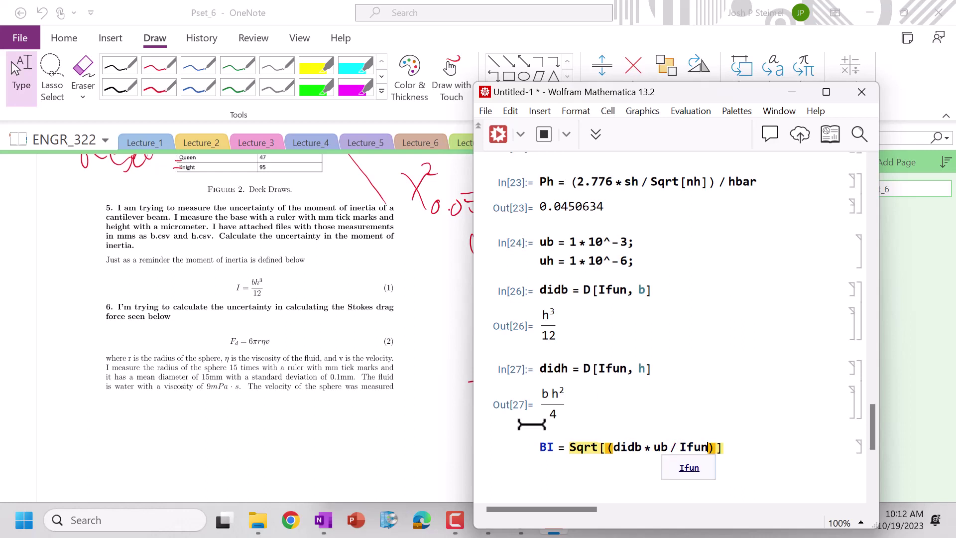
{"action": "key", "text": "Right"}
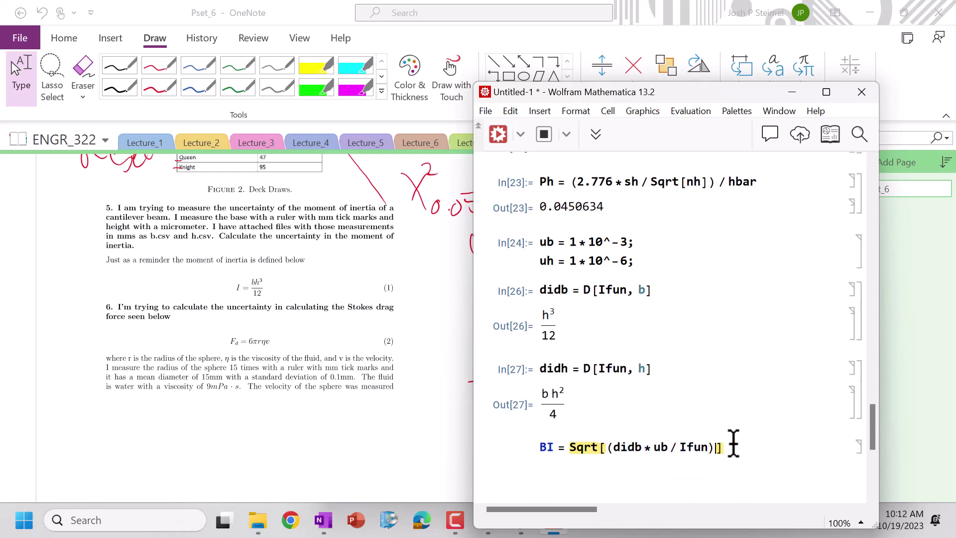
{"action": "type", "text": "^2 + (di"}
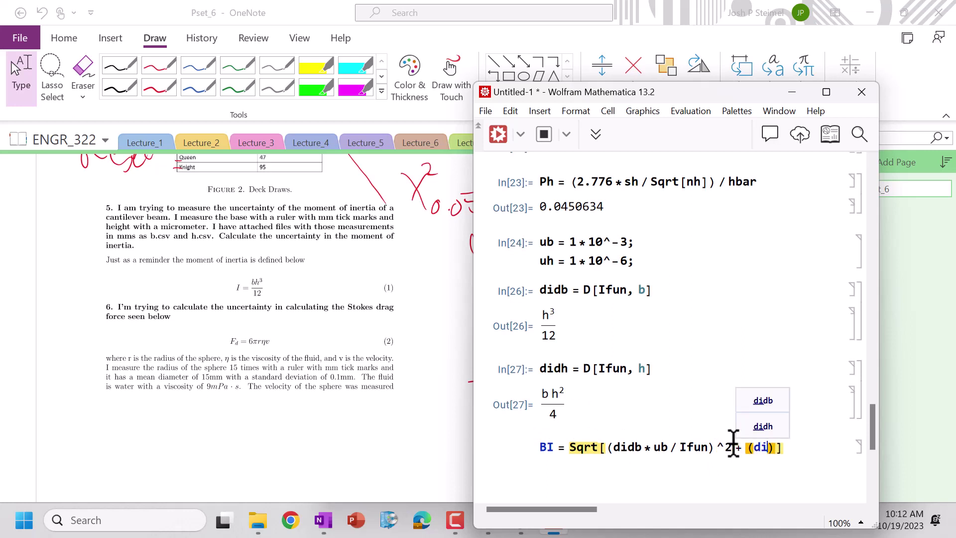
{"action": "type", "text": "dh * uh "}
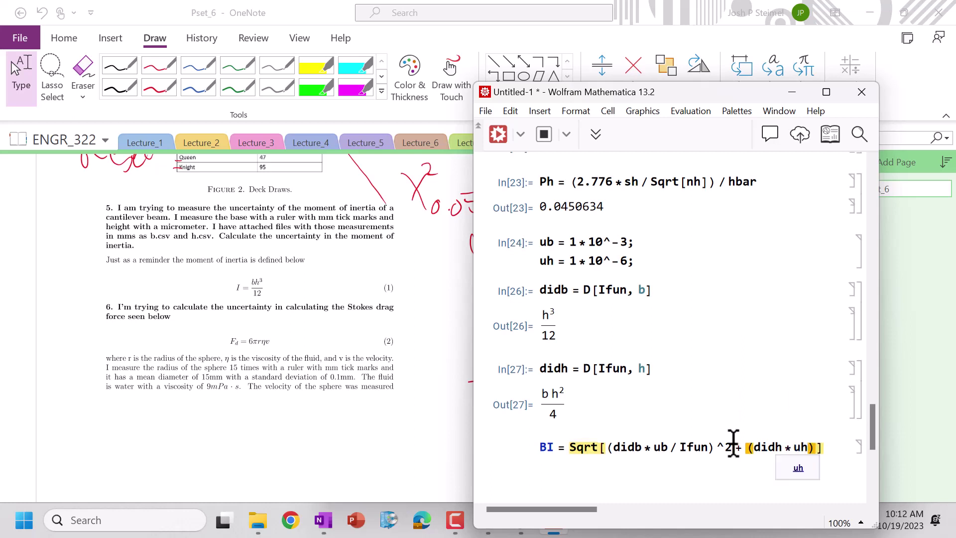
{"action": "type", "text": "/ Ifun) "}
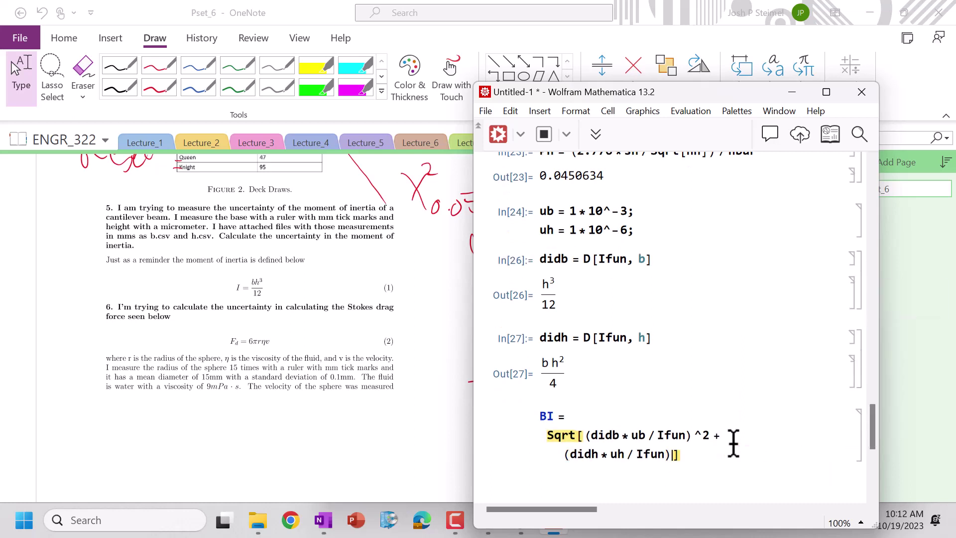
{"action": "type", "text": "^2"}
{"action": "key", "text": "shift+Return"}
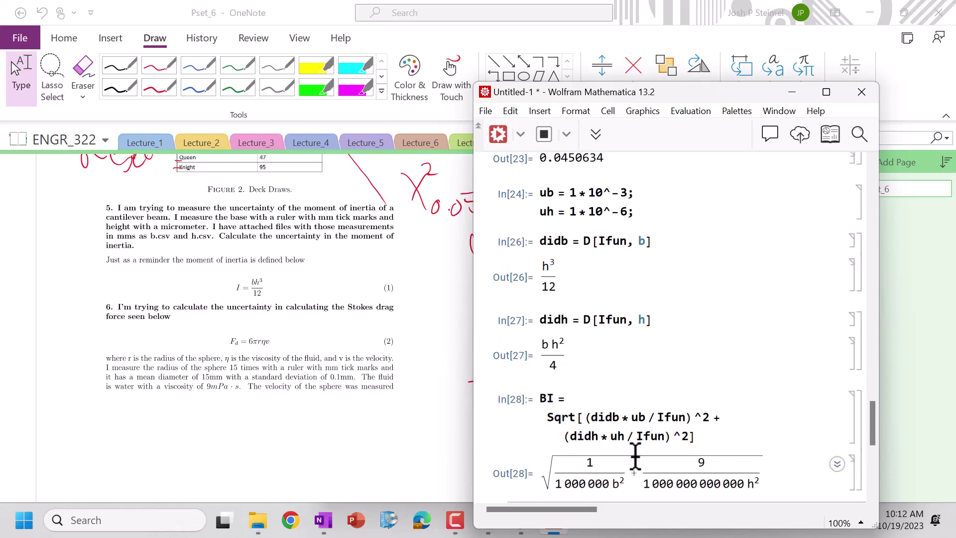
Step: Append the substitution /. {b -> bbar, h -> hbar} to the BI expression and re-evaluate it
{"action": "left_click", "coordinate": [718, 431]}
{"action": "type", "text": "/"}
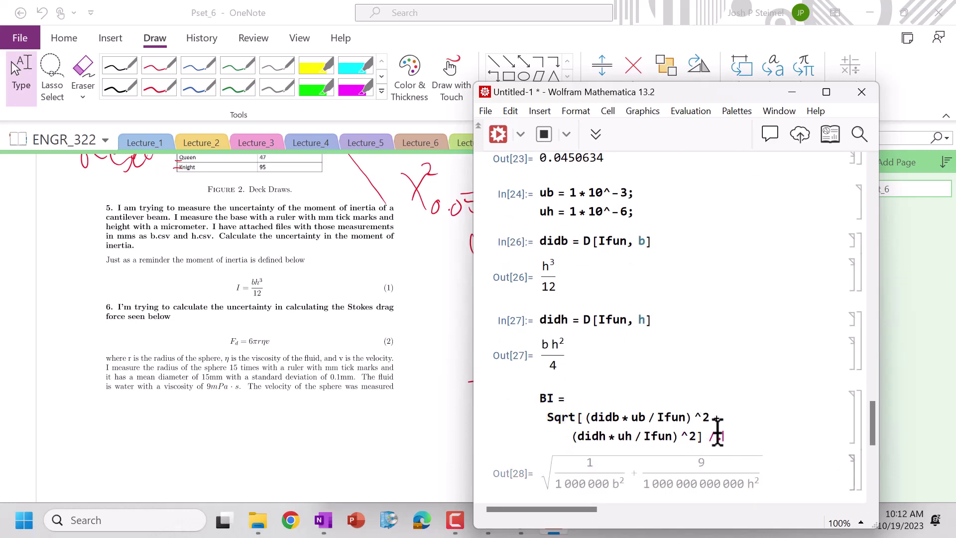
{"action": "type", "text": "{"}
{"action": "type", "text": "b"}
{"action": "type", "text": " ->"}
{"action": "type", "text": " bbar, h ->"}
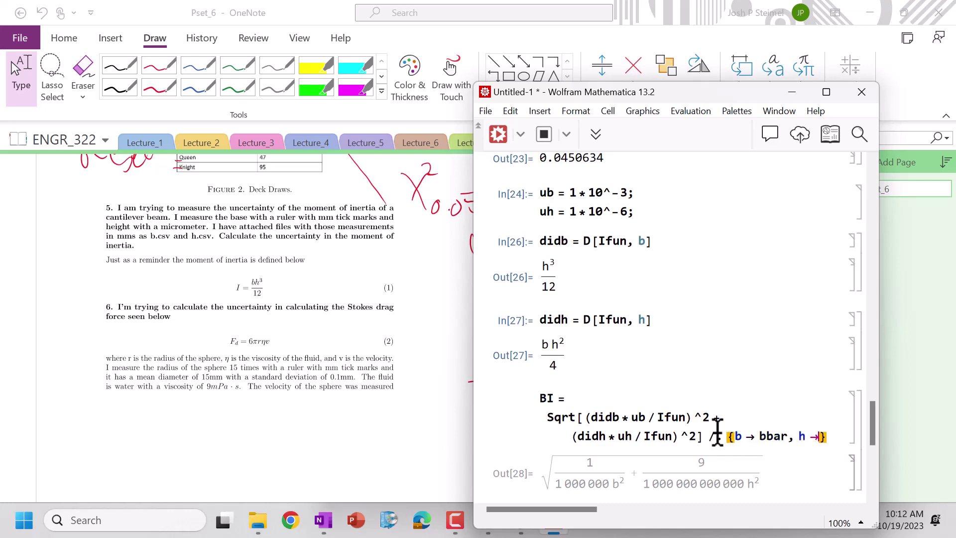
{"action": "type", "text": " hbar"}
{"action": "key", "text": "shift+Return"}
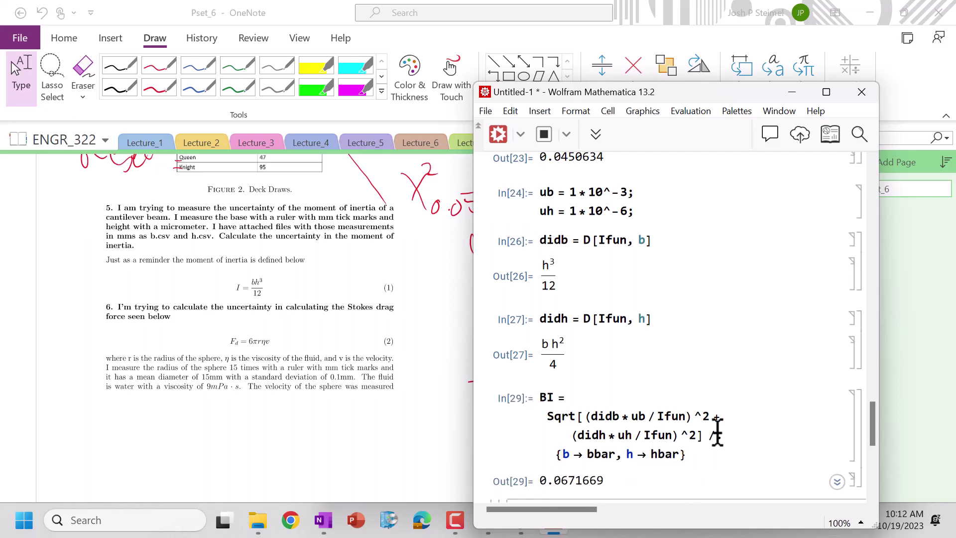
Step: Enter and evaluate the total uncertainty UI = Sqrt[Ph^2 + Pb^2 + BI^2] in a new cell below BI
{"action": "scroll", "coordinate": [697, 438], "scroll_direction": "down", "scroll_amount": 5}
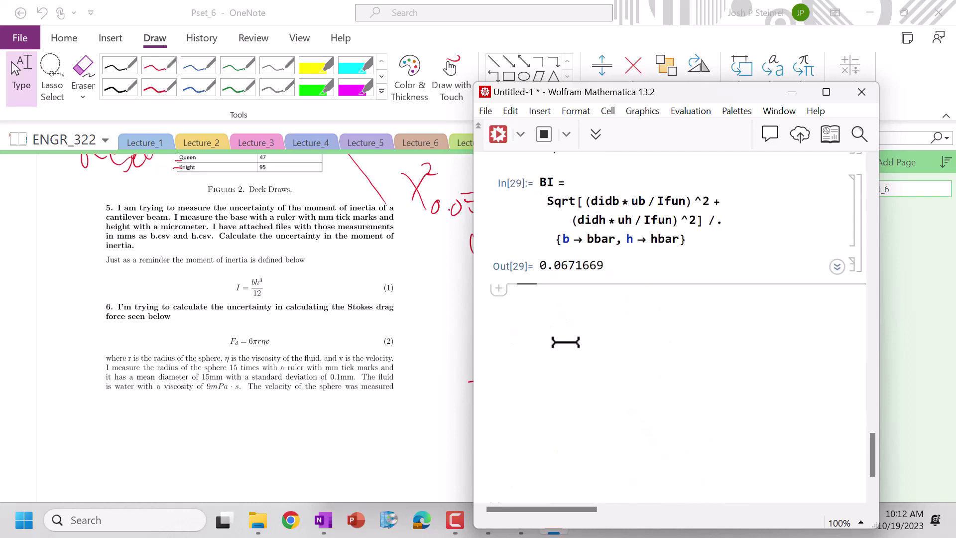
{"action": "type", "text": "UI ="}
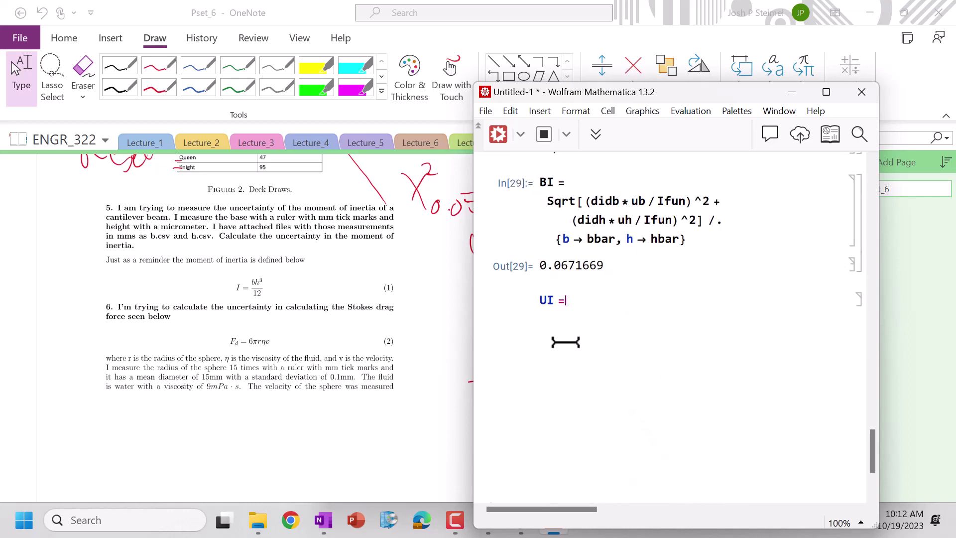
{"action": "type", "text": " Sqrt["}
{"action": "type", "text": "Ph"}
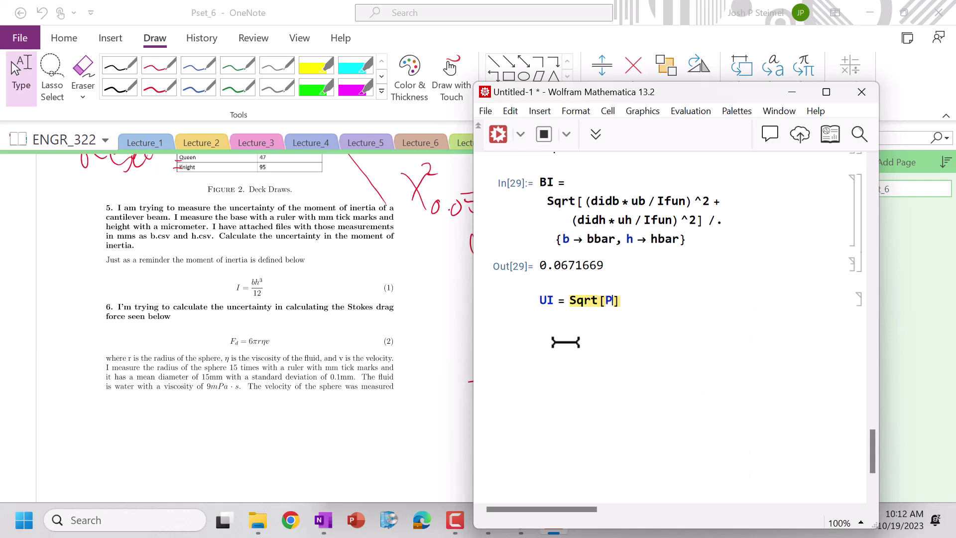
{"action": "type", "text": "^2 + Pb^2"}
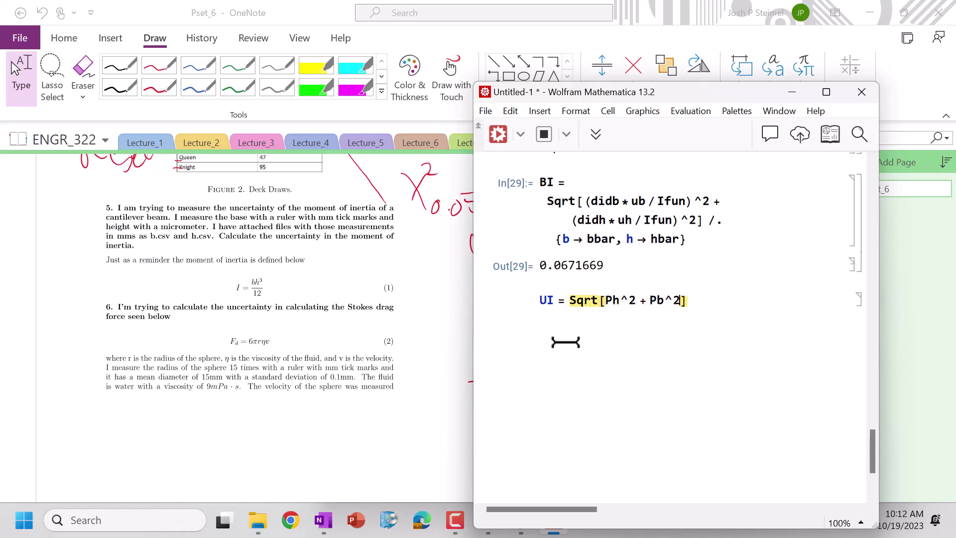
{"action": "type", "text": " + BI"}
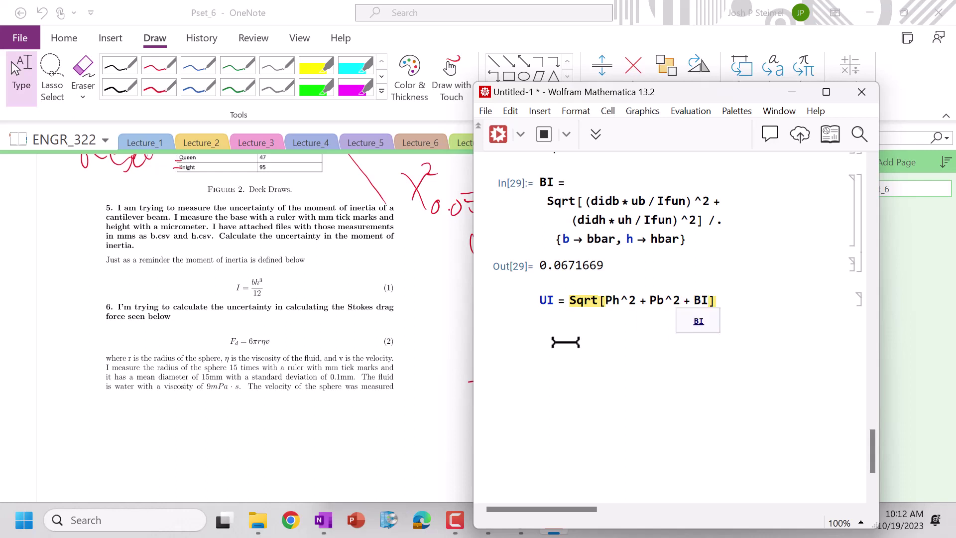
{"action": "type", "text": "^2"}
{"action": "key", "text": "shift+Return"}
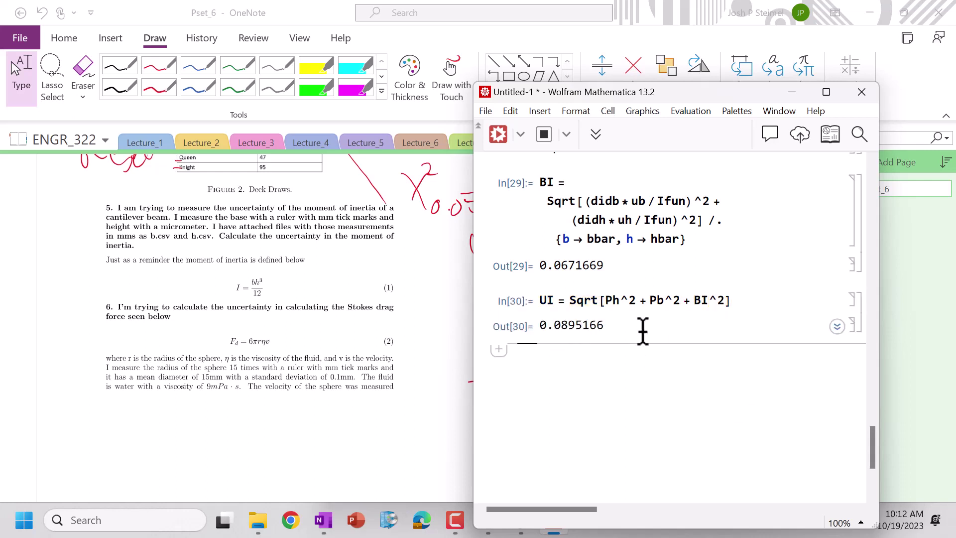
Step: Review the Pb, Ph and BI results and their input data against the total uncertainty UI
{"action": "scroll", "coordinate": [557, 333], "scroll_direction": "up", "scroll_amount": 10}
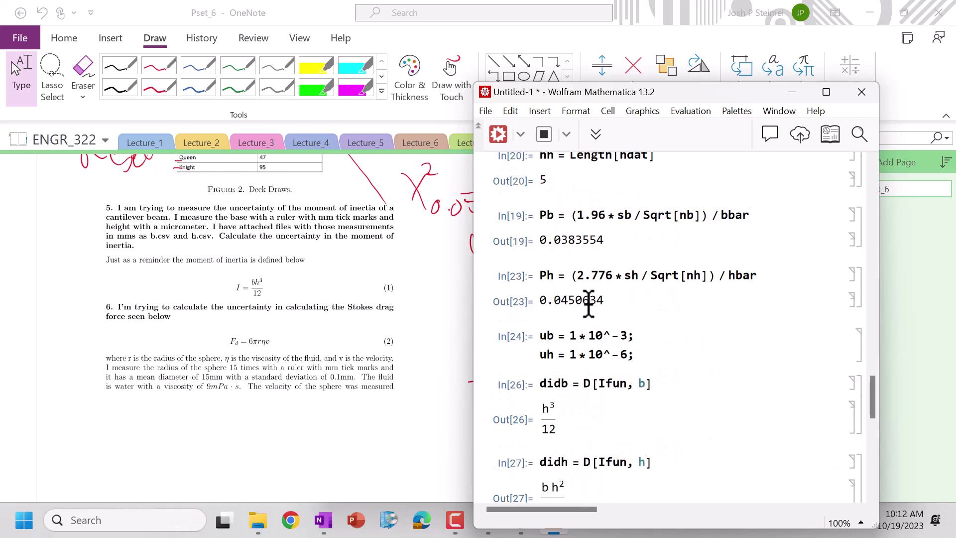
{"action": "scroll", "coordinate": [587, 324], "scroll_direction": "down", "scroll_amount": 6}
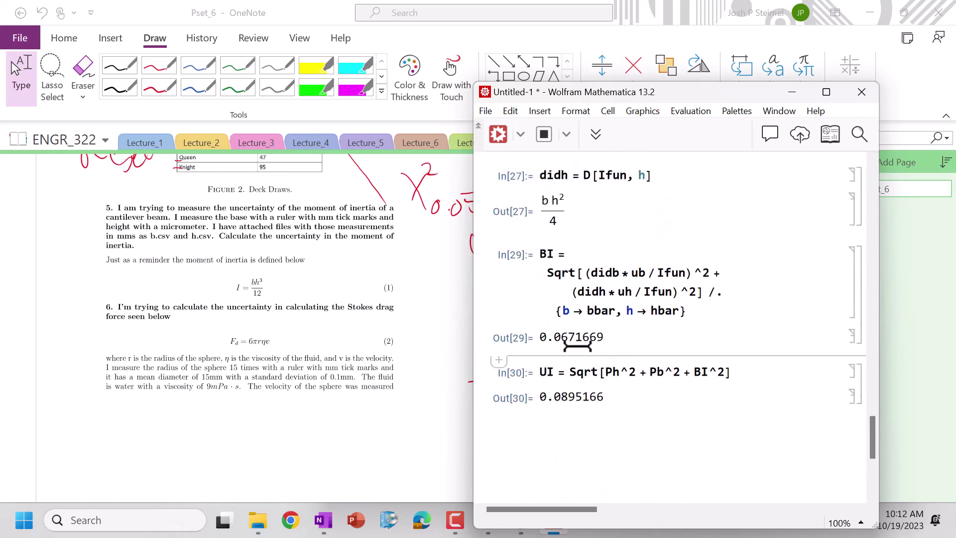
{"action": "double_click", "coordinate": [577, 339]}
{"action": "scroll", "coordinate": [579, 333], "scroll_direction": "up", "scroll_amount": 8}
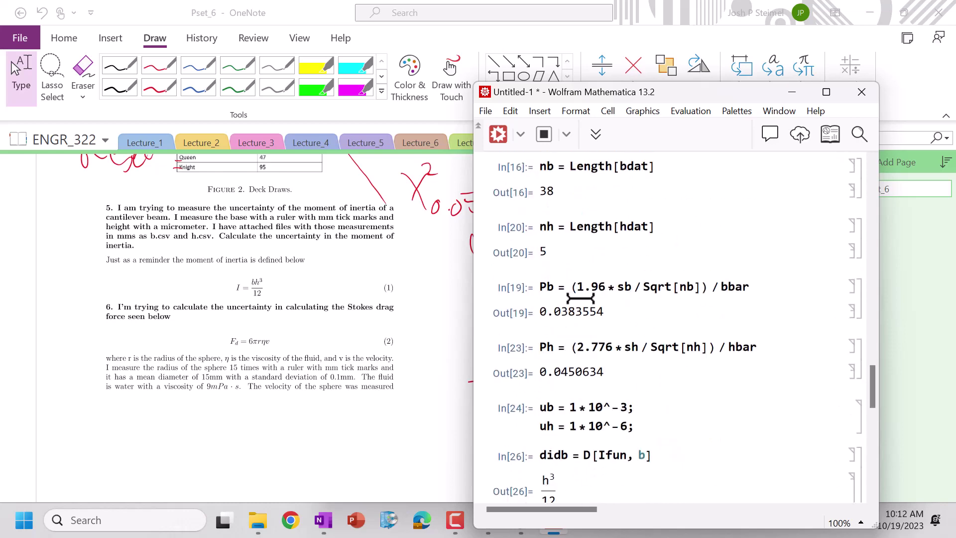
{"action": "left_click", "coordinate": [576, 310]}
{"action": "scroll", "coordinate": [577, 313], "scroll_direction": "up", "scroll_amount": 3}
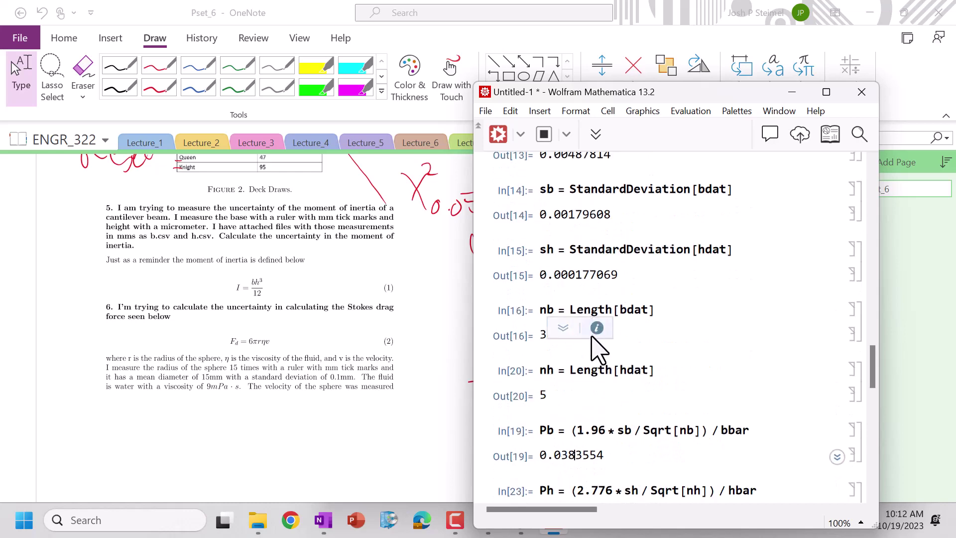
{"action": "scroll", "coordinate": [612, 369], "scroll_direction": "down", "scroll_amount": 10}
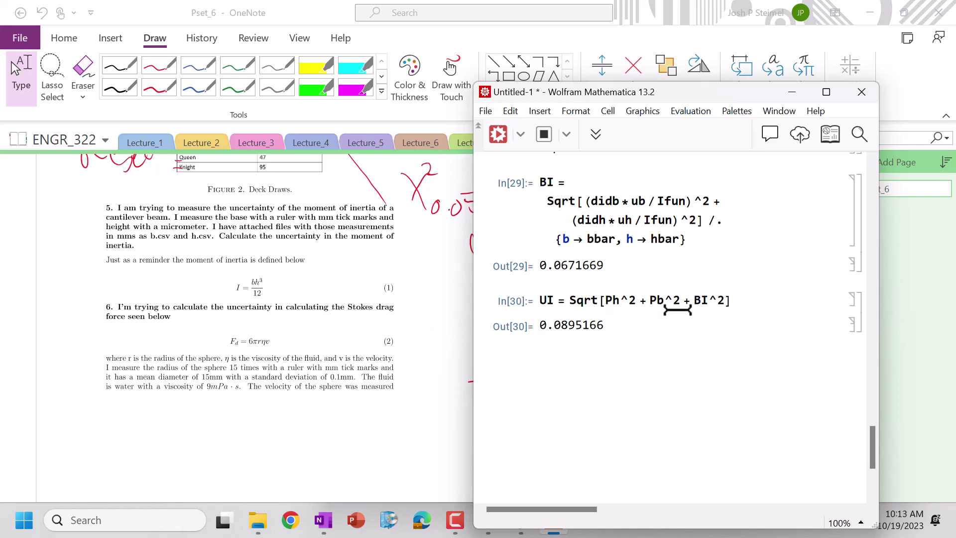
Step: Switch to the OneNote problem set and read problem 6 on the Stokes drag force uncertainty through its continuation on page 3
{"action": "left_click", "coordinate": [422, 274]}
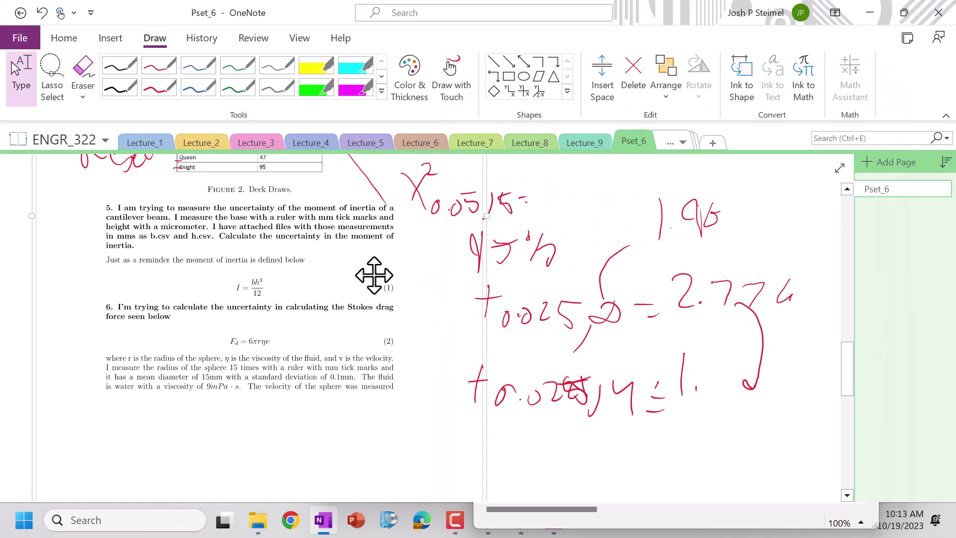
{"action": "scroll", "coordinate": [374, 275], "scroll_direction": "down", "scroll_amount": 5}
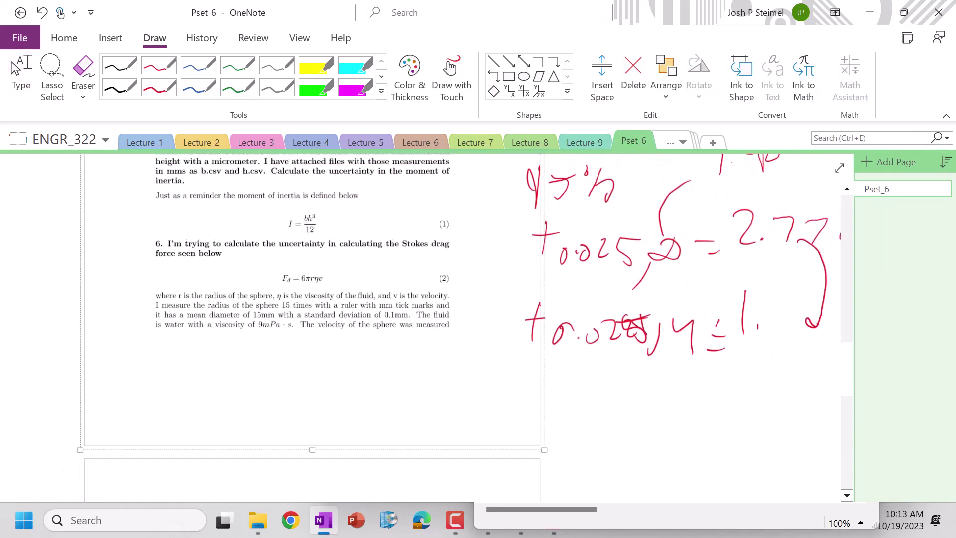
{"action": "scroll", "coordinate": [271, 420], "scroll_direction": "down", "scroll_amount": 1}
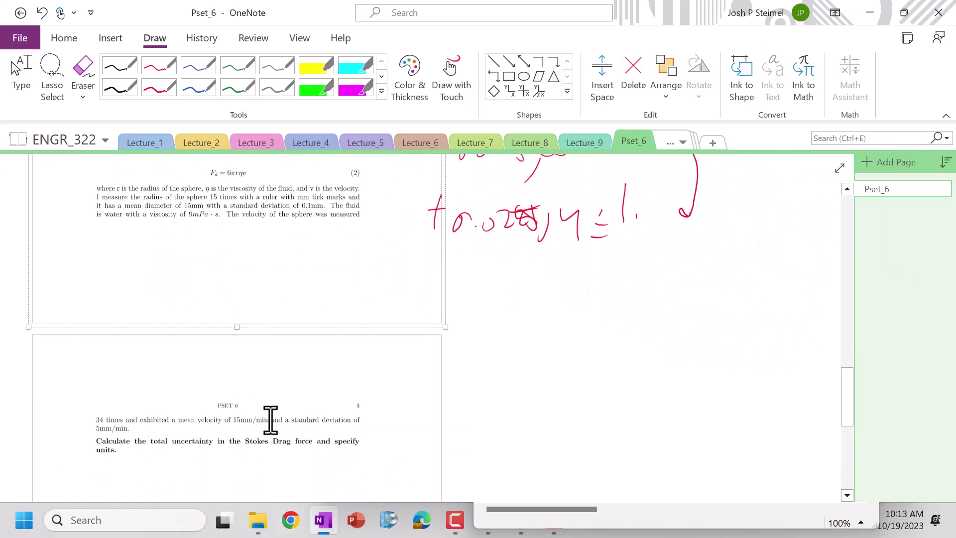
Step: Switch back to Mathematica and quit the local kernel
{"action": "scroll", "coordinate": [278, 416], "scroll_direction": "up", "scroll_amount": 1}
{"action": "scroll", "coordinate": [278, 416], "scroll_direction": "up", "scroll_amount": 1}
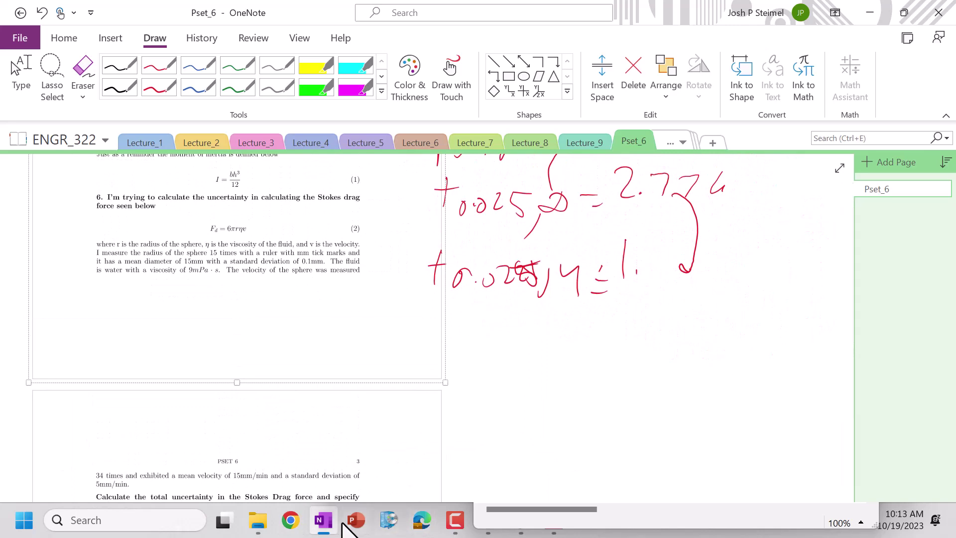
{"action": "left_click", "coordinate": [529, 527]}
{"action": "left_click", "coordinate": [691, 110]}
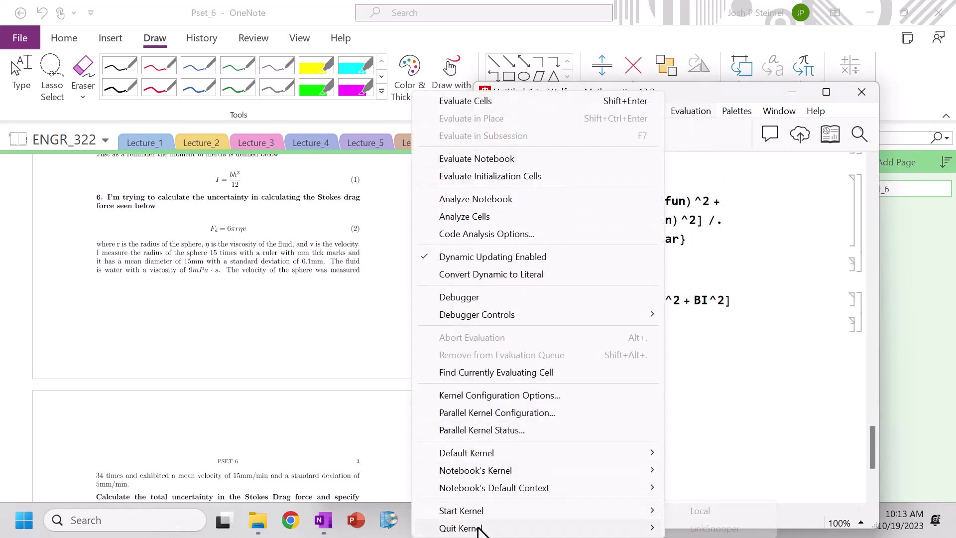
{"action": "mouse_move", "coordinate": [512, 512]}
{"action": "mouse_move", "coordinate": [647, 528]}
{"action": "left_click", "coordinate": [685, 510]}
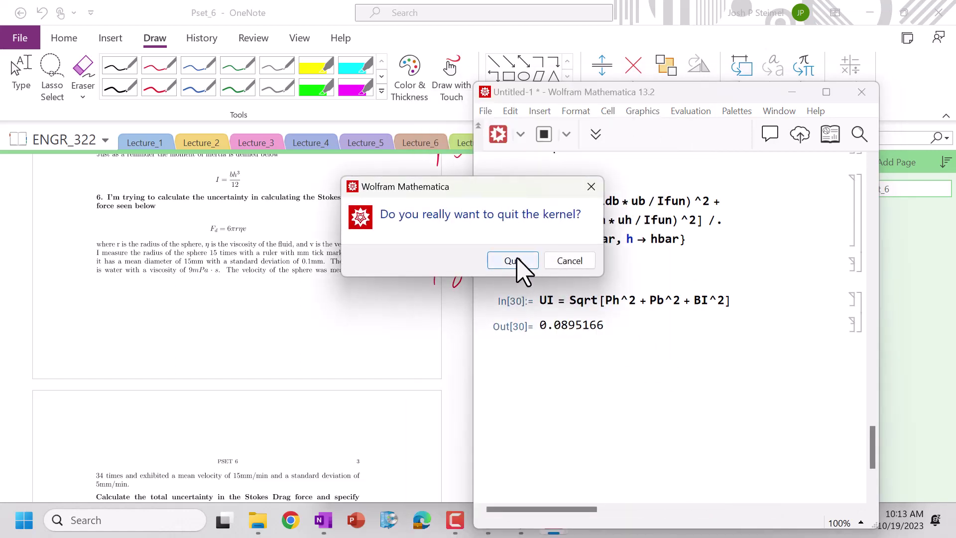
{"action": "left_click", "coordinate": [509, 258]}
Step: Enter and evaluate the Stokes drag expression Fd = 6*Pi*r*eta*v in a new cell below UI
{"action": "left_click", "coordinate": [576, 355]}
{"action": "scroll", "coordinate": [580, 356], "scroll_direction": "down", "scroll_amount": 3}
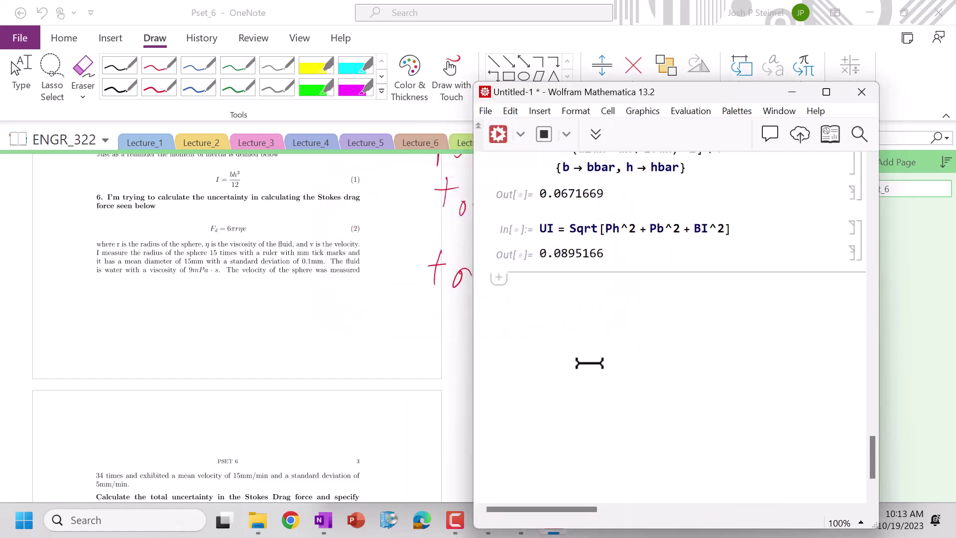
{"action": "type", "text": "Fd"}
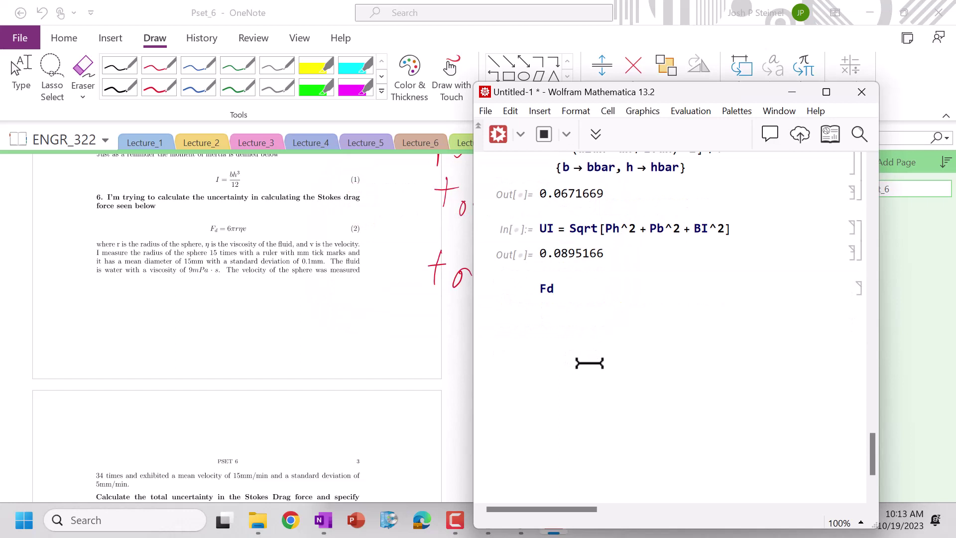
{"action": "type", "text": " = 6*Pi*r*eta*v"}
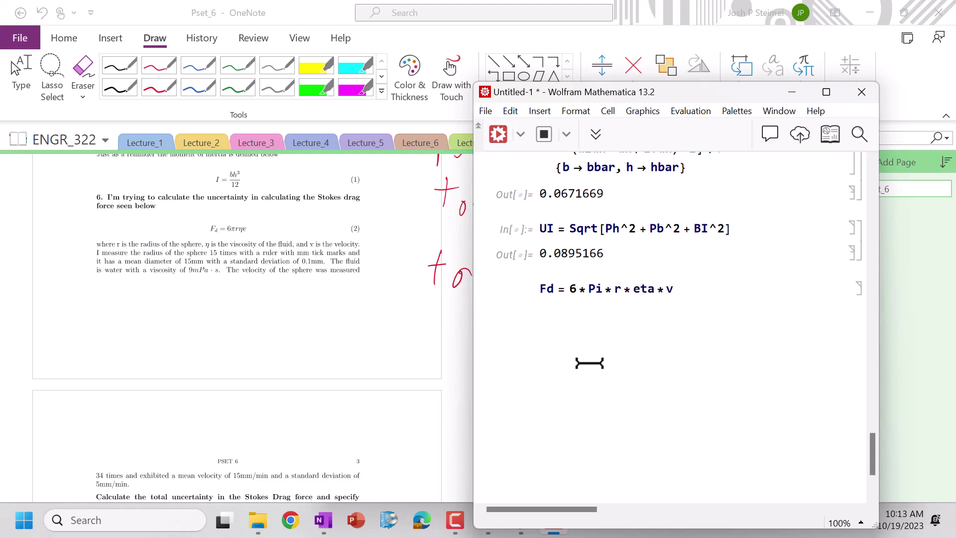
{"action": "key", "text": "shift+Return"}
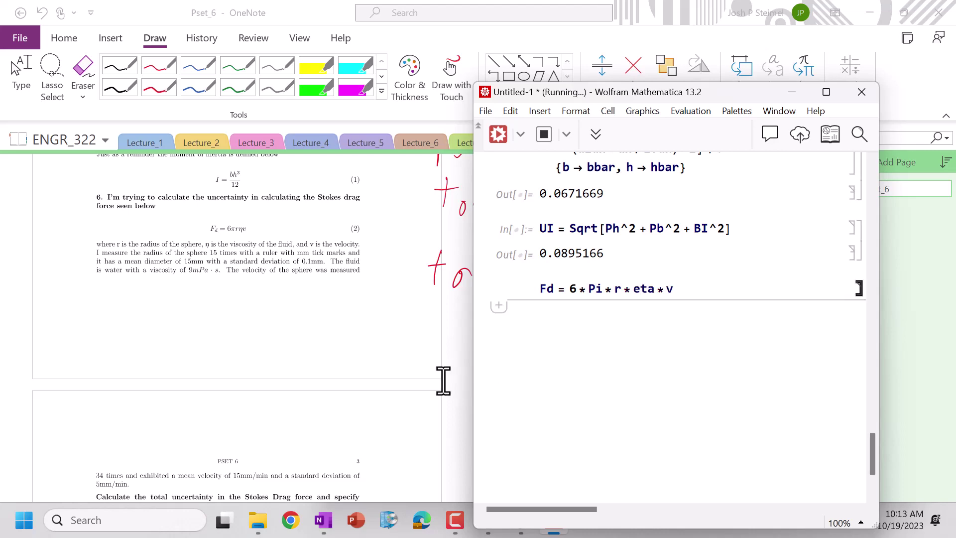
Step: Enlarge the problem 6 text in OneNote and enter nr = 15 and ur = 1*10^-3 in a new Mathematica cell below Fd
{"action": "left_click", "coordinate": [377, 299]}
{"action": "scroll", "coordinate": [376, 299], "scroll_direction": "down", "scroll_amount": 2}
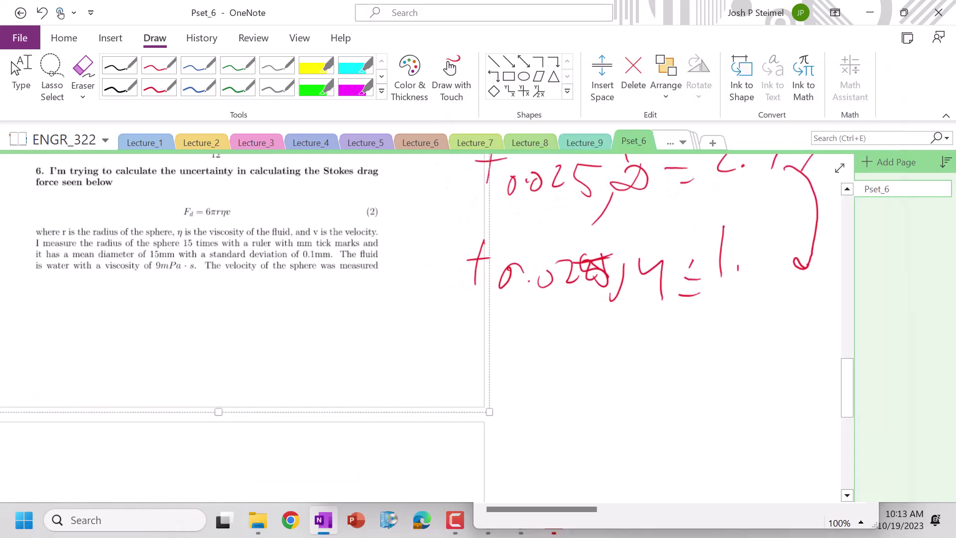
{"action": "scroll", "coordinate": [376, 298], "scroll_direction": "up", "scroll_amount": 3}
{"action": "scroll", "coordinate": [335, 216], "scroll_direction": "down", "scroll_amount": 2}
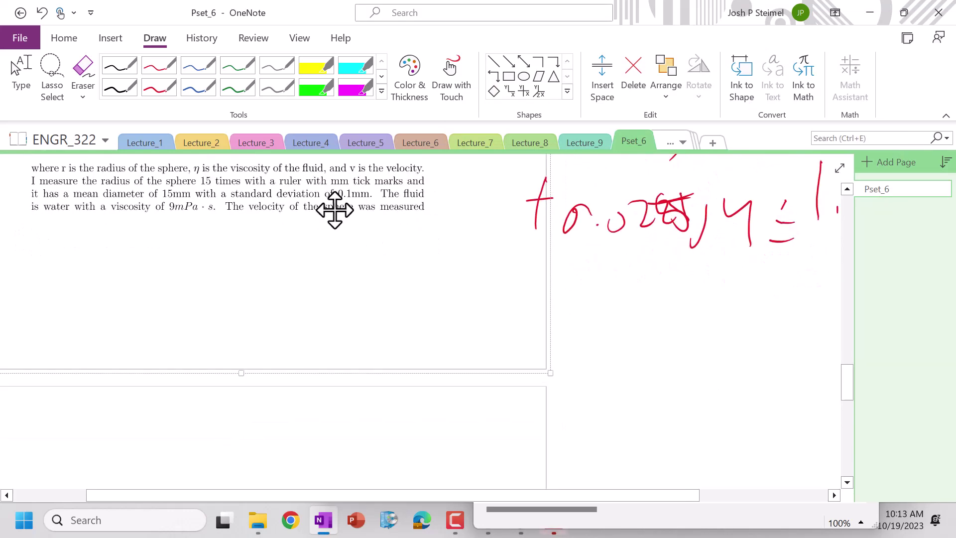
{"action": "left_click", "coordinate": [640, 522]}
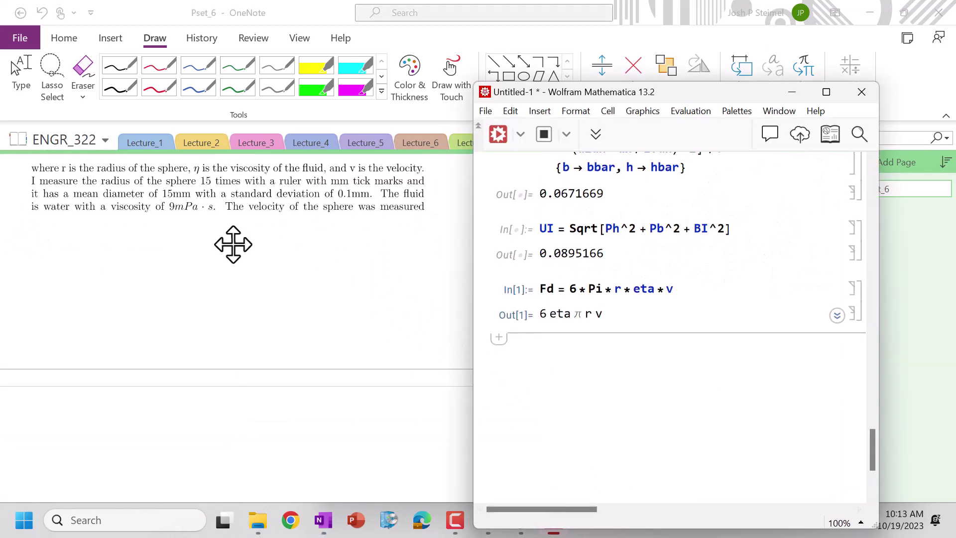
{"action": "scroll", "coordinate": [232, 246], "scroll_direction": "up", "scroll_amount": 1}
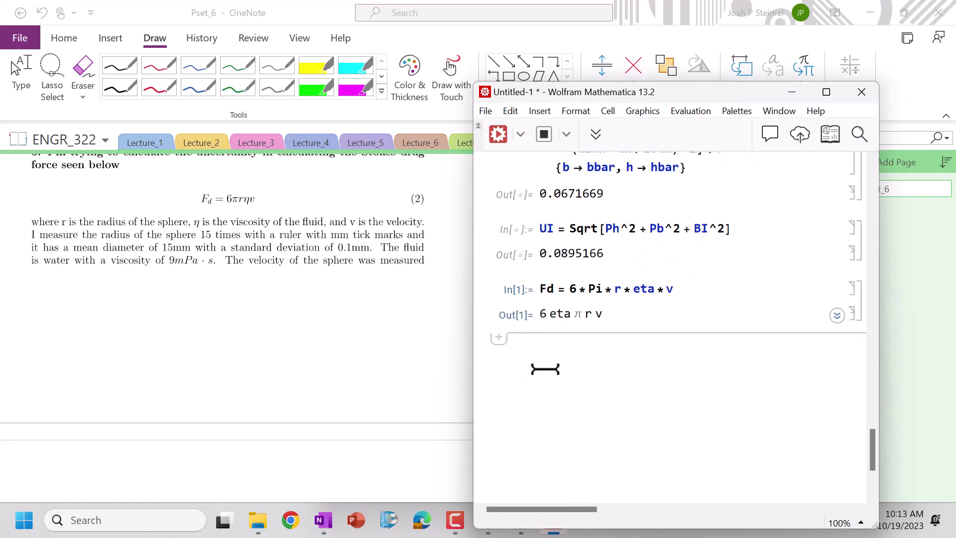
{"action": "type", "text": "nr = 15;"}
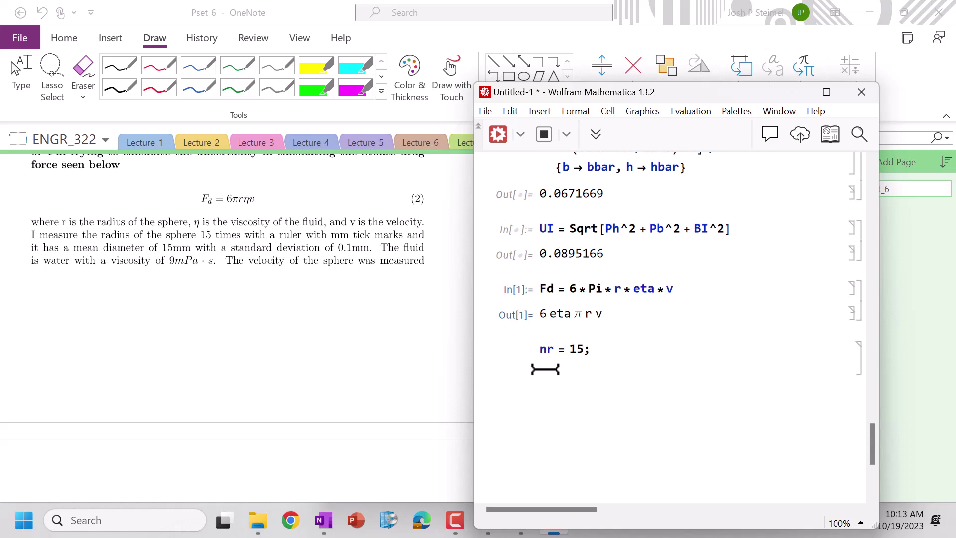
{"action": "type", "text": " ur = 1*1"}
{"action": "type", "text": "0^-3; r"}
Step: Add the mean radius rbar = 15*10^-3, standard deviation sr = 0.1*10^-3 and viscosity etanom = 9 to the input cell
{"action": "type", "text": "bar = "}
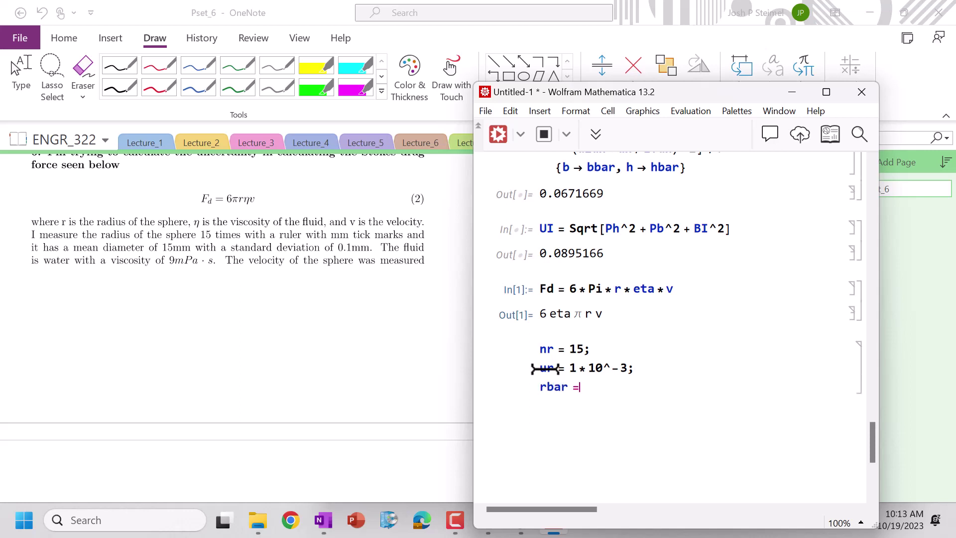
{"action": "type", "text": "15*10^-3;"}
{"action": "key", "text": "Return"}
{"action": "type", "text": "sr "}
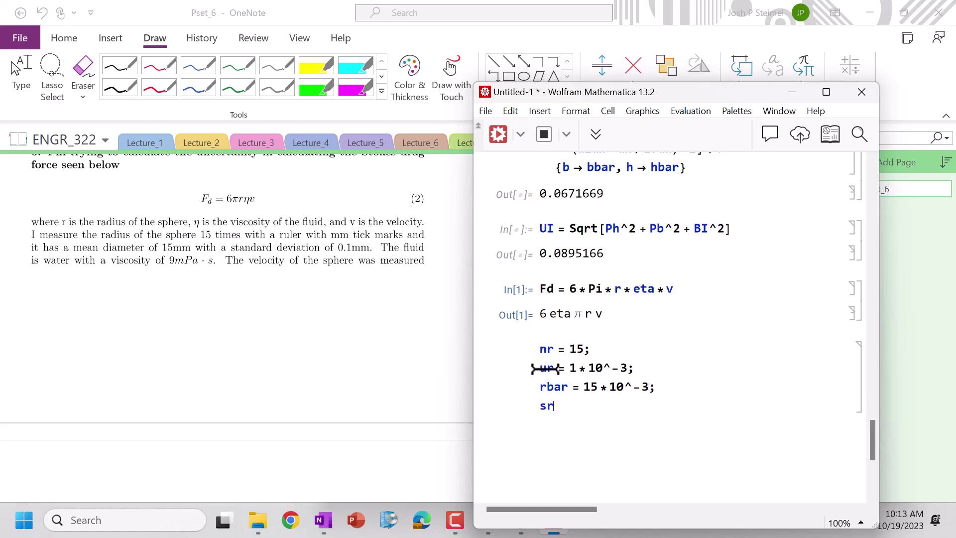
{"action": "type", "text": "= 0.1 * 10^-3; e"}
{"action": "type", "text": "tanom "}
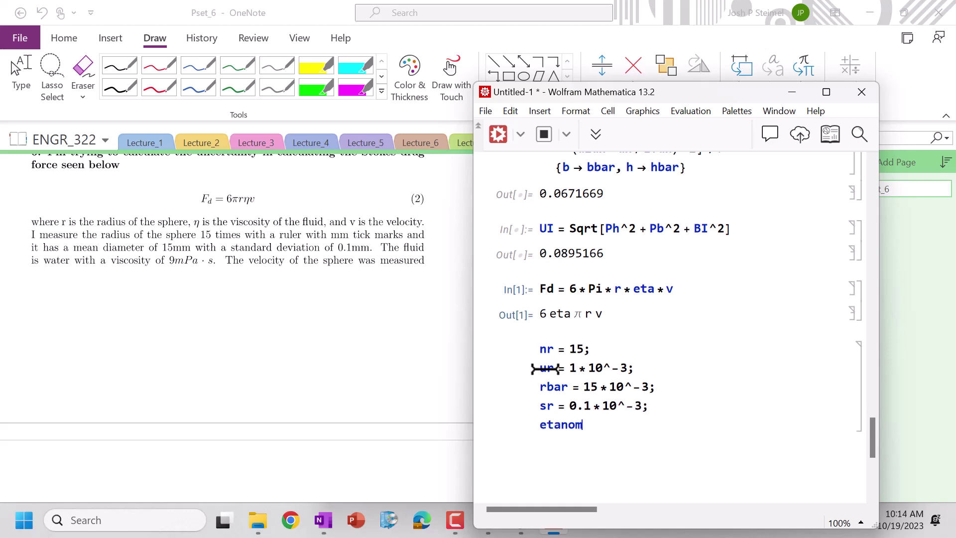
{"action": "type", "text": "= 9;"}
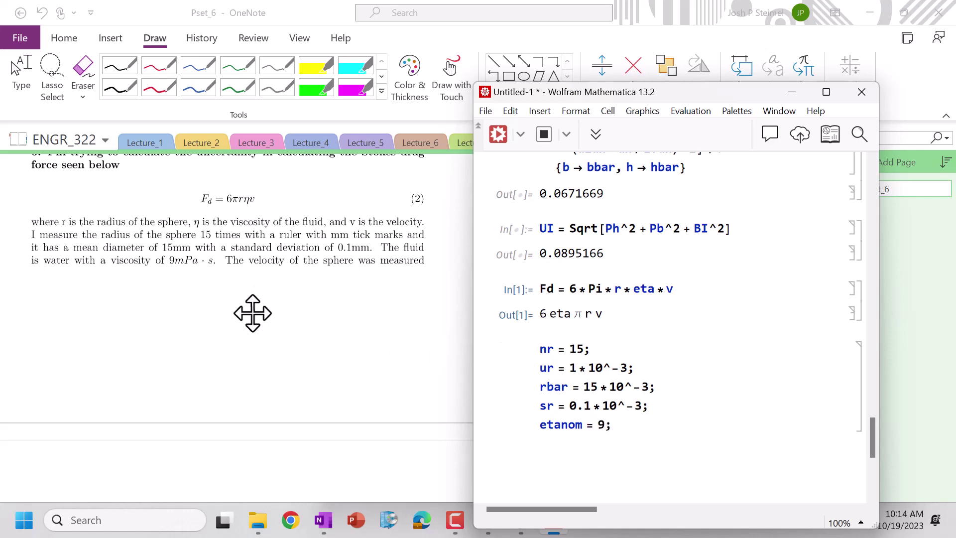
Step: Consult the velocity data on page 3, add nv = 34 to the cell and start the vbar line with 15*10
{"action": "scroll", "coordinate": [251, 316], "scroll_direction": "down", "scroll_amount": 2}
{"action": "scroll", "coordinate": [251, 317], "scroll_direction": "up", "scroll_amount": 1}
{"action": "scroll", "coordinate": [251, 316], "scroll_direction": "down", "scroll_amount": 2}
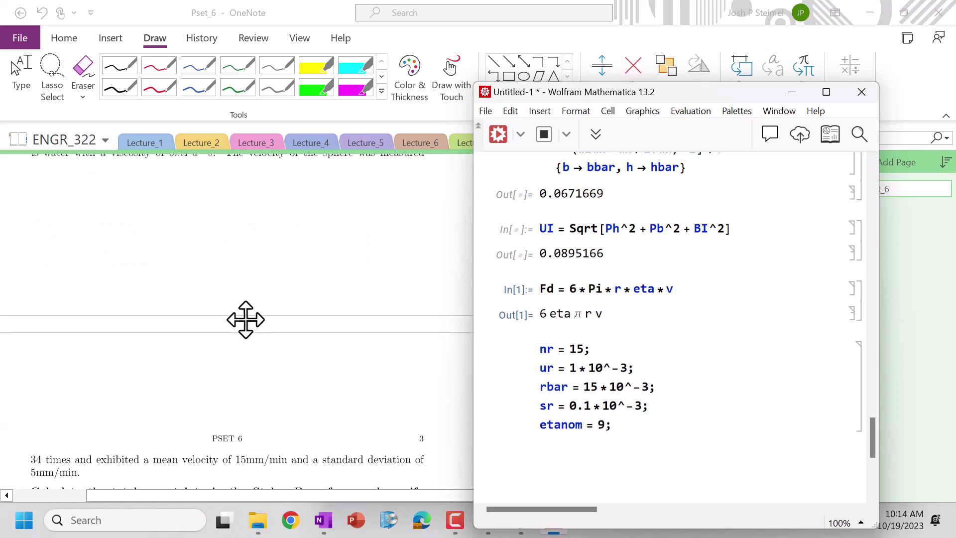
{"action": "scroll", "coordinate": [245, 324], "scroll_direction": "up", "scroll_amount": 2}
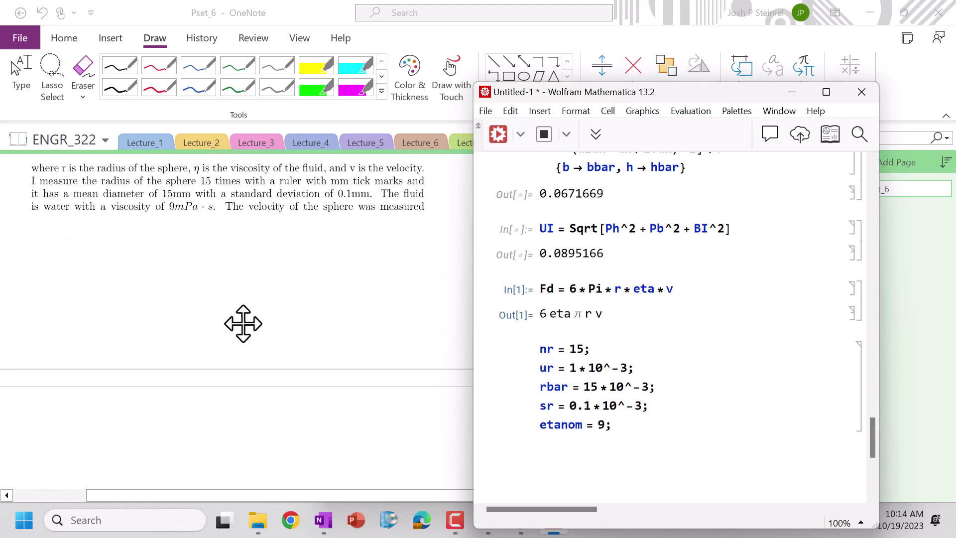
{"action": "scroll", "coordinate": [241, 324], "scroll_direction": "down", "scroll_amount": 2}
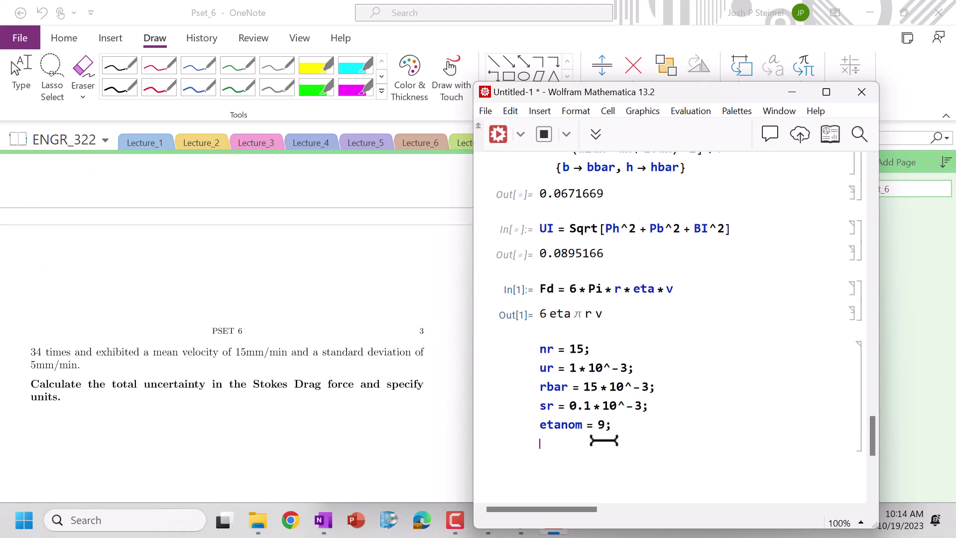
{"action": "type", "text": "24;"}
{"action": "key", "text": "Return"}
{"action": "type", "text": "n"}
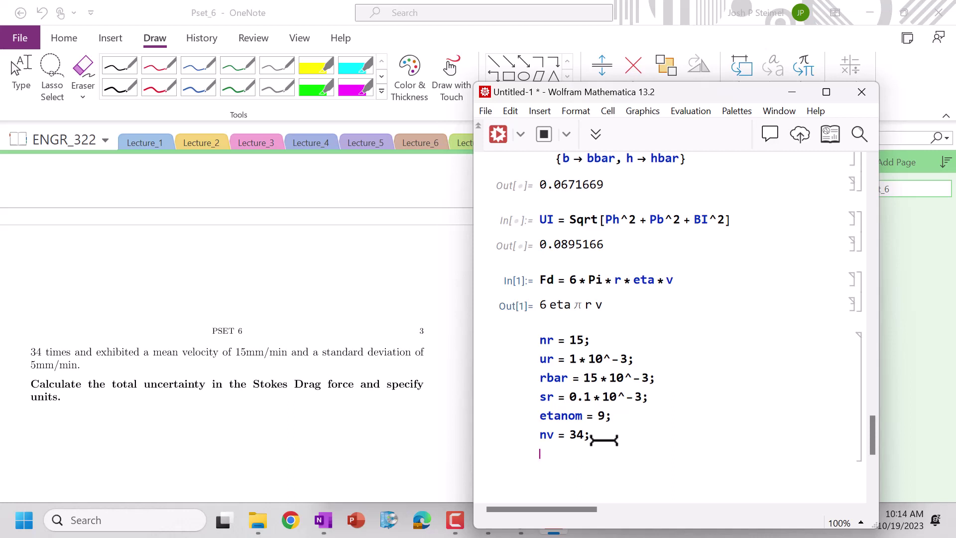
{"action": "type", "text": "bar = 15 * 10"}
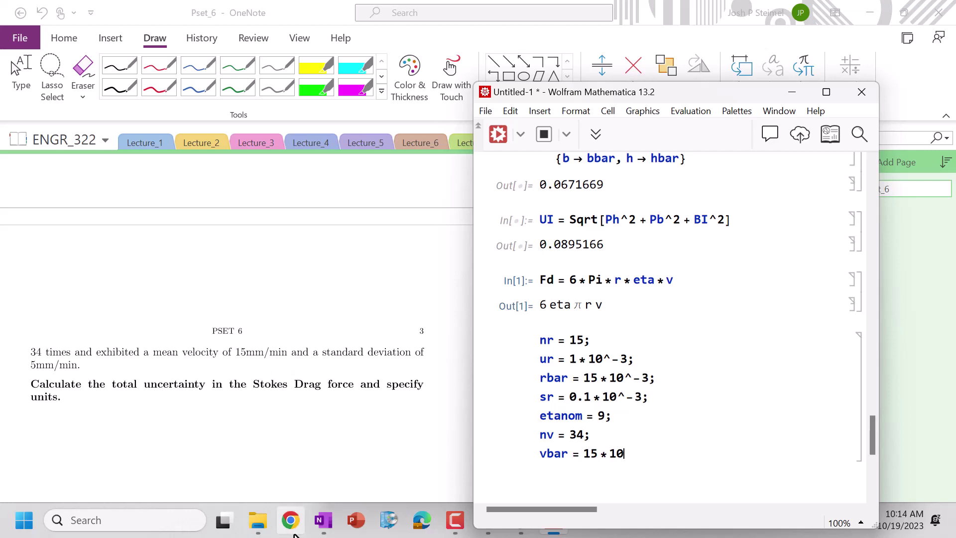
Step: Switch to Chrome, search Google for the conversion mm/min to m/s and select the conversion factor
{"action": "mouse_move", "coordinate": [318, 525]}
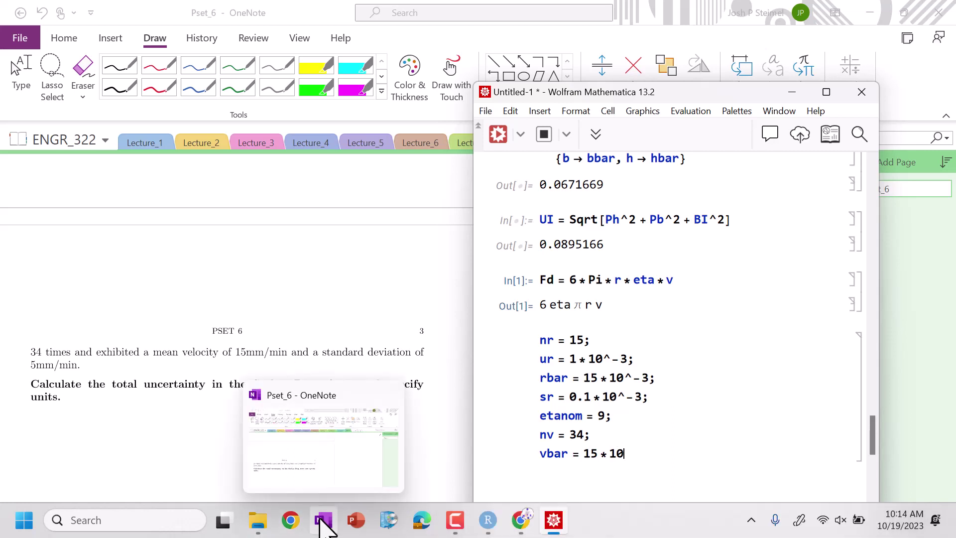
{"action": "left_click", "coordinate": [520, 520]}
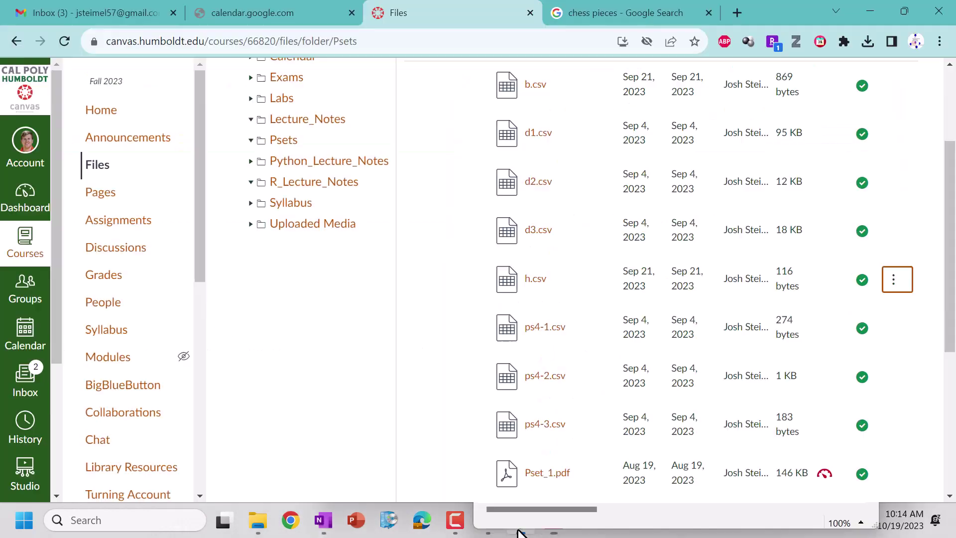
{"action": "left_click", "coordinate": [597, 15]}
{"action": "left_click", "coordinate": [545, 42]}
{"action": "type", "text": "m"}
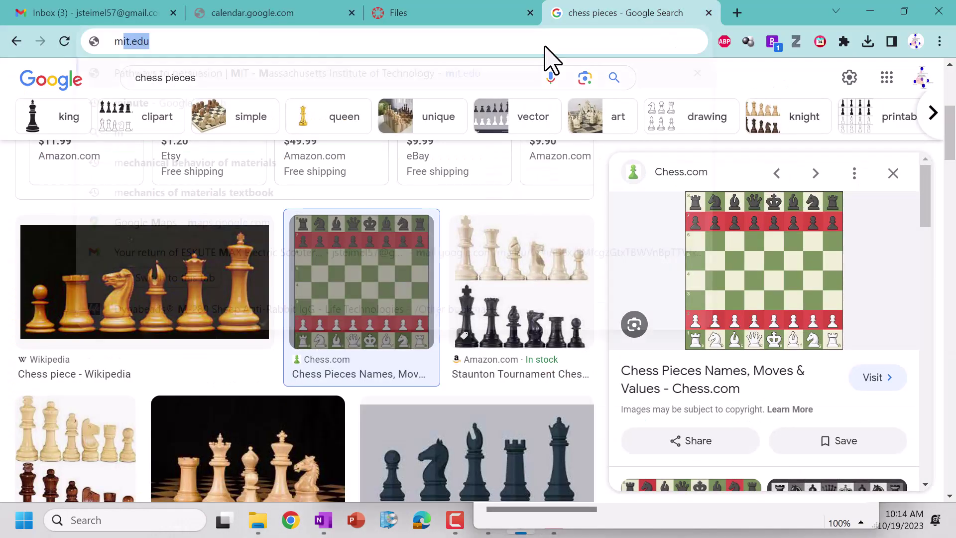
{"action": "type", "text": "m/in to m/"}
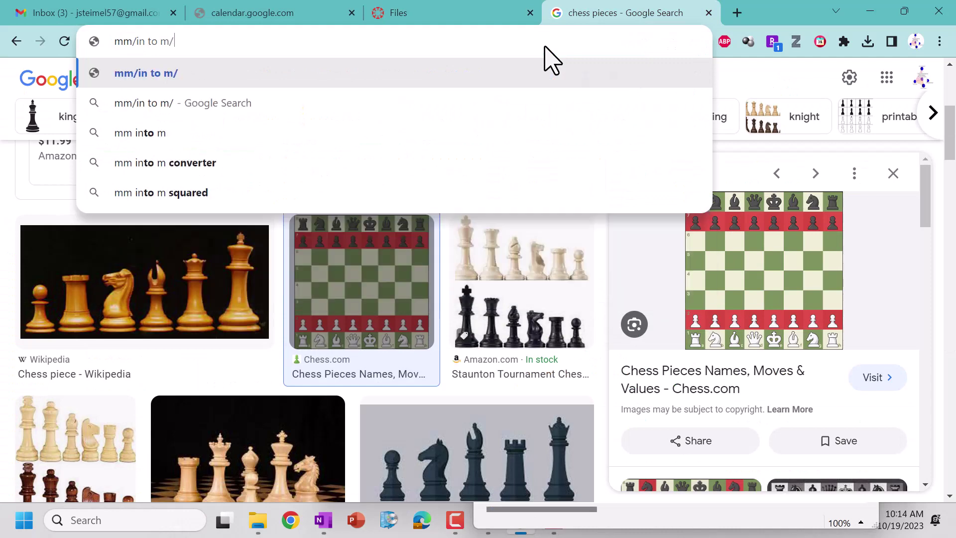
{"action": "key", "text": "Return"}
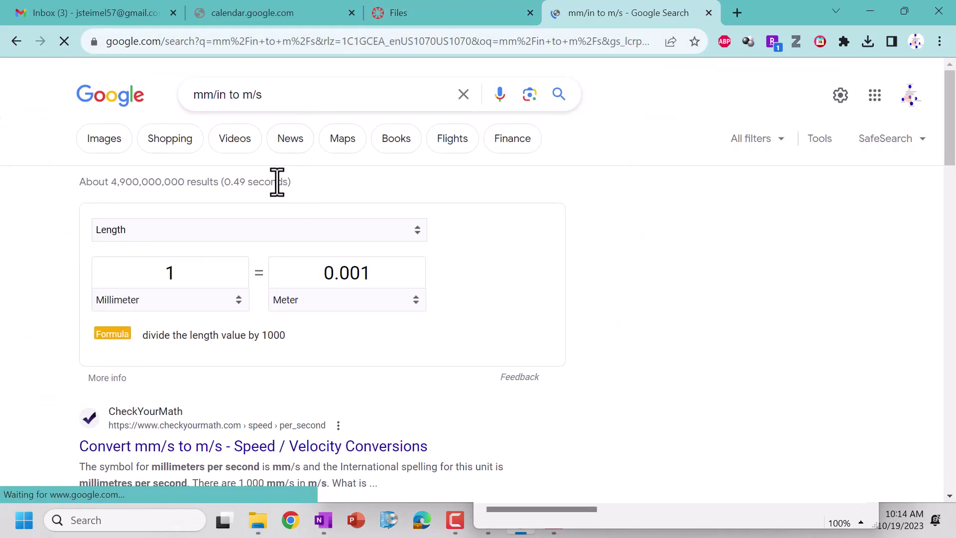
{"action": "left_click", "coordinate": [222, 95]}
{"action": "type", "text": "m"}
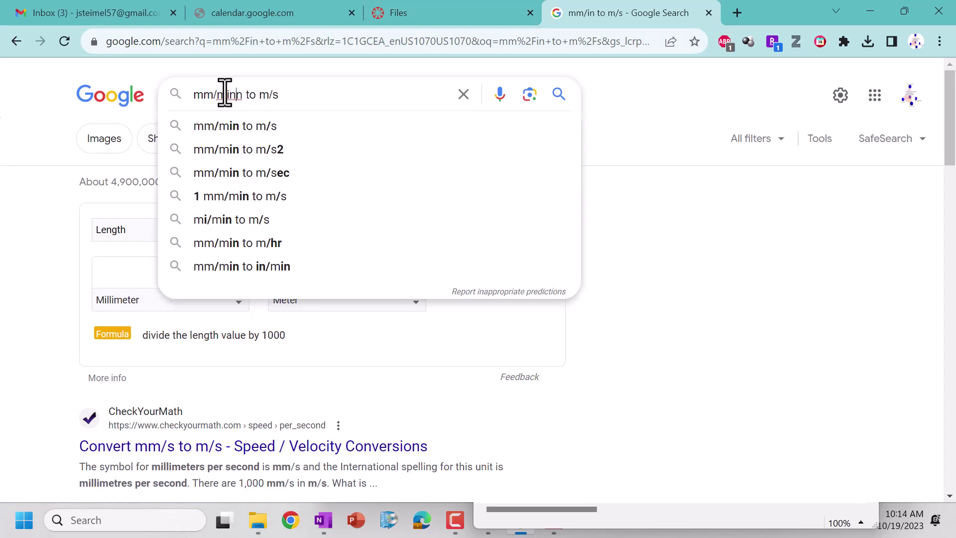
{"action": "key", "text": "Delete"}
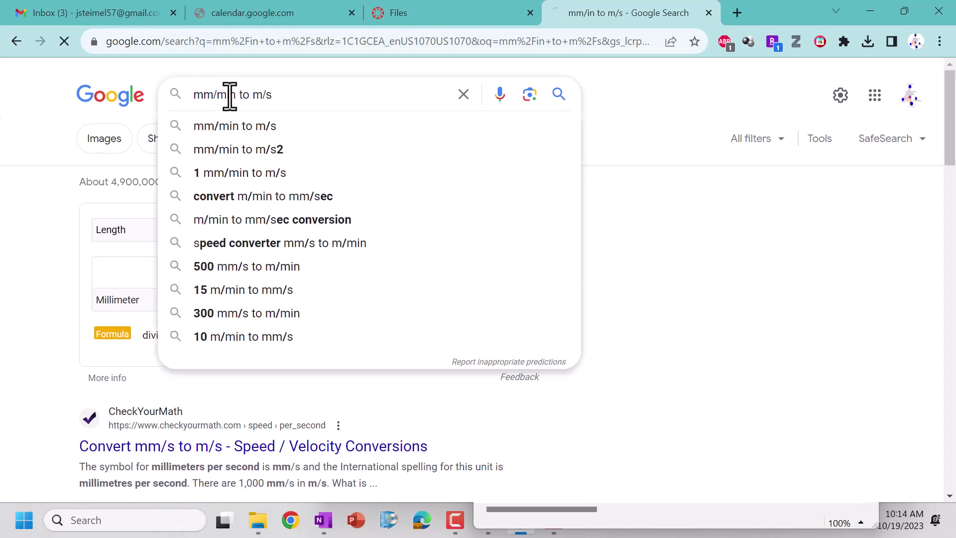
{"action": "left_click", "coordinate": [332, 277]}
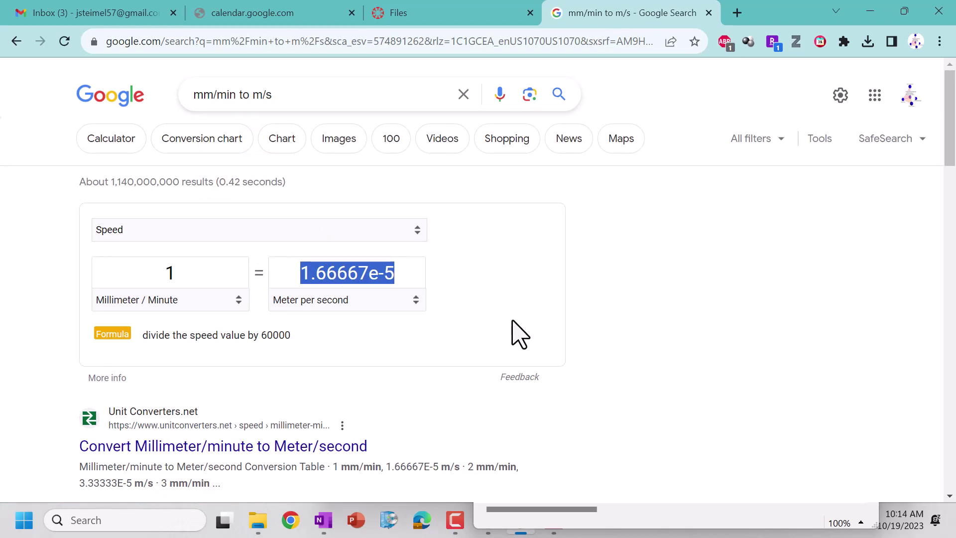
Step: Return to Mathematica and enter the conversion factor 1.667*10^-5 on a new line below vbar
{"action": "left_click", "coordinate": [680, 525]}
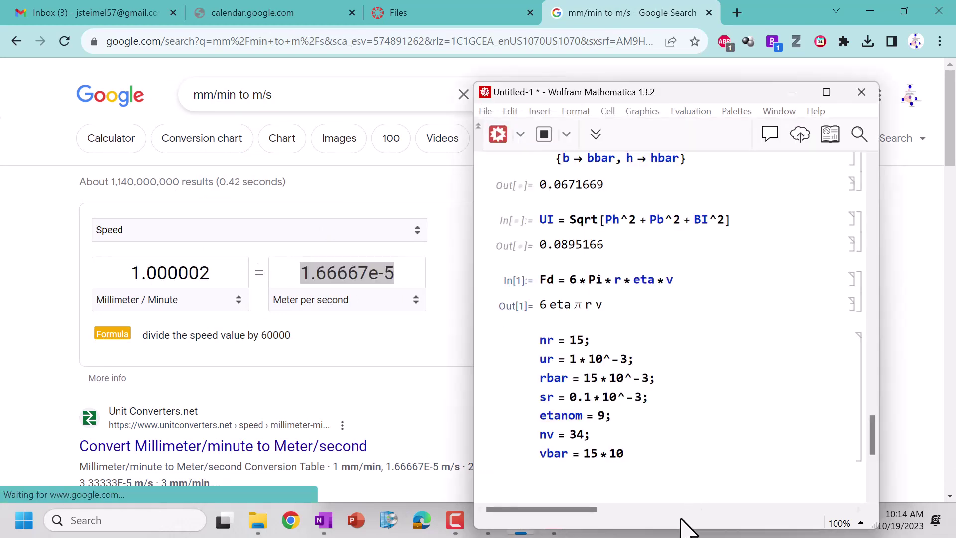
{"action": "left_click", "coordinate": [643, 458]}
{"action": "key", "text": "Return"}
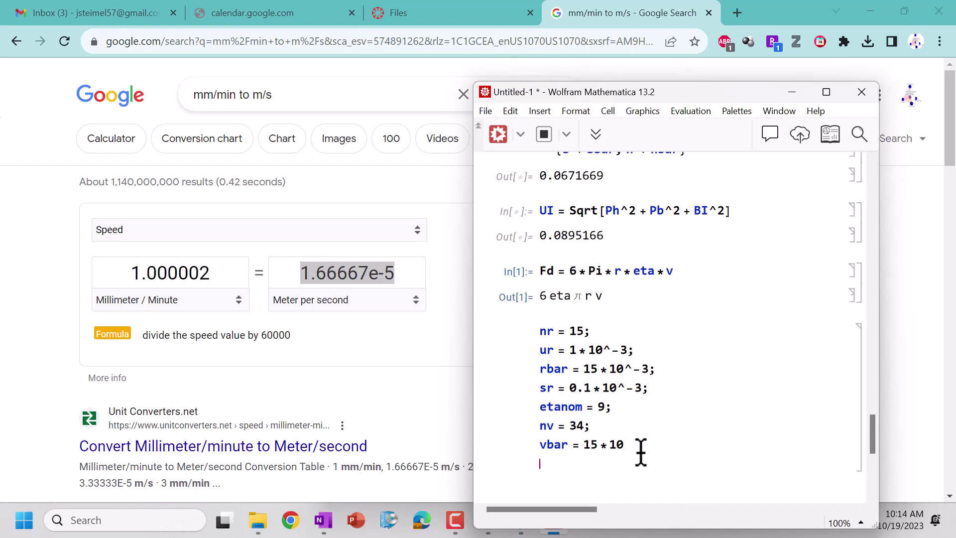
{"action": "type", "text": "1.667 * 10^-5"}
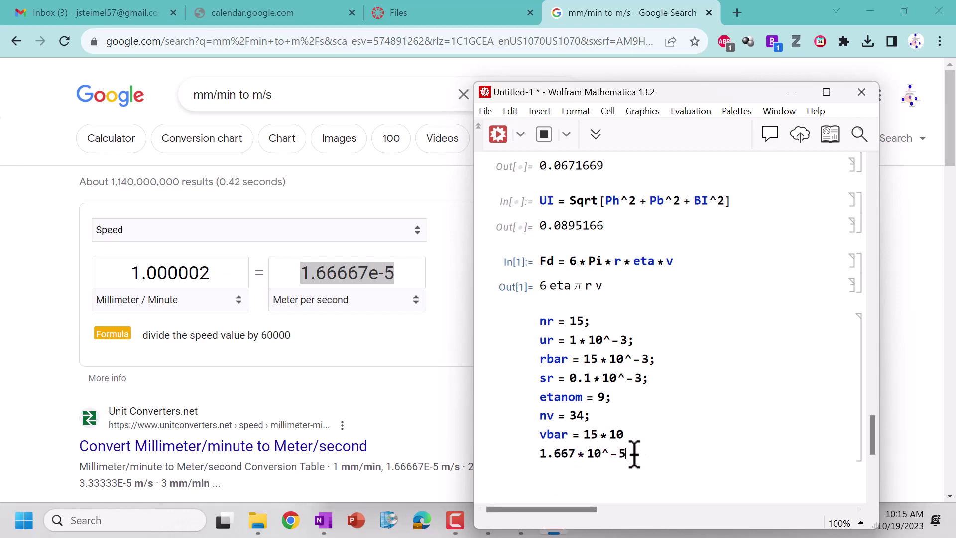
Step: Bring page 3 of the problem set back beside the notebook and replace the 10 in vbar with a copy of 1.667*10^-5
{"action": "left_click_drag", "start_coordinate": [631, 452], "coordinate": [568, 453]}
{"action": "left_click", "coordinate": [323, 520]}
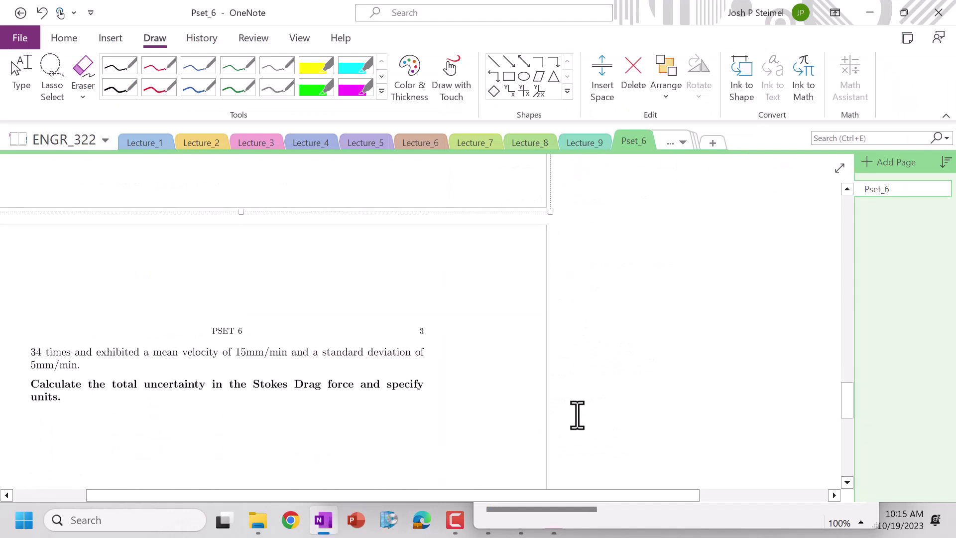
{"action": "left_click", "coordinate": [577, 412]}
{"action": "left_click", "coordinate": [521, 509]}
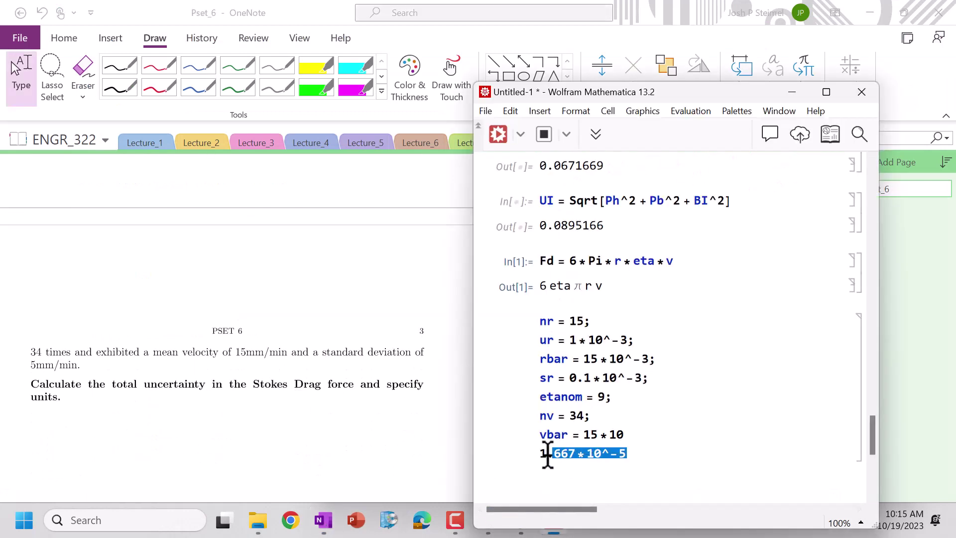
{"action": "left_click_drag", "start_coordinate": [542, 455], "coordinate": [628, 457]}
{"action": "key", "text": "ctrl+c"}
{"action": "left_click", "coordinate": [616, 434]}
{"action": "double_click", "coordinate": [612, 434]}
{"action": "key", "text": "ctrl+v"}
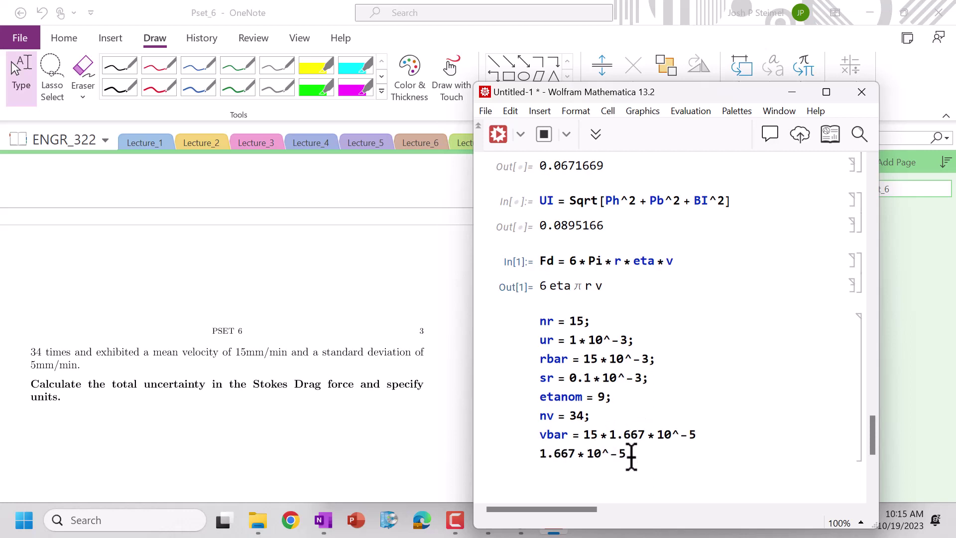
Step: Replace the spare conversion-factor line below vbar with sv = 5*1.667*10^-5, reusing the factor copied from vbar
{"action": "left_click_drag", "start_coordinate": [629, 452], "coordinate": [538, 451]}
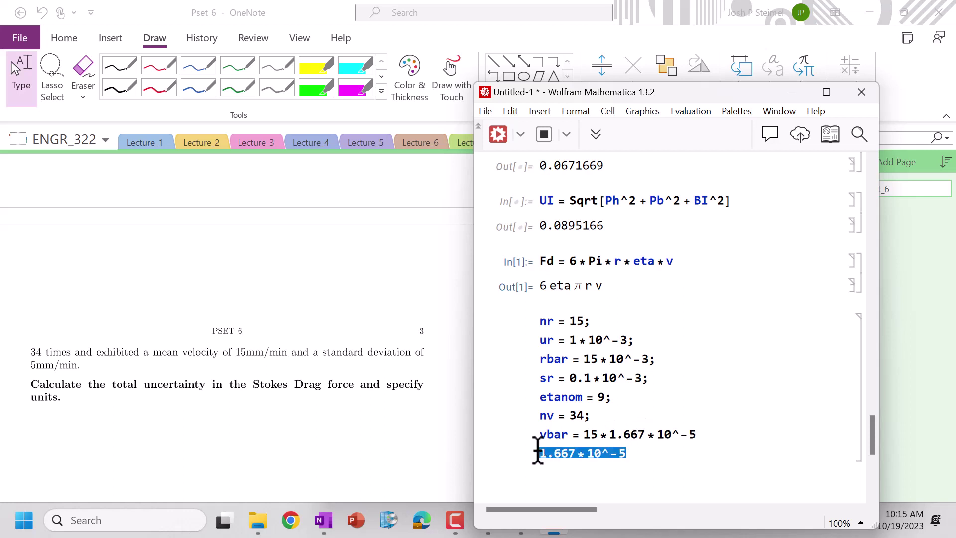
{"action": "type", "text": "sv = 5 *"}
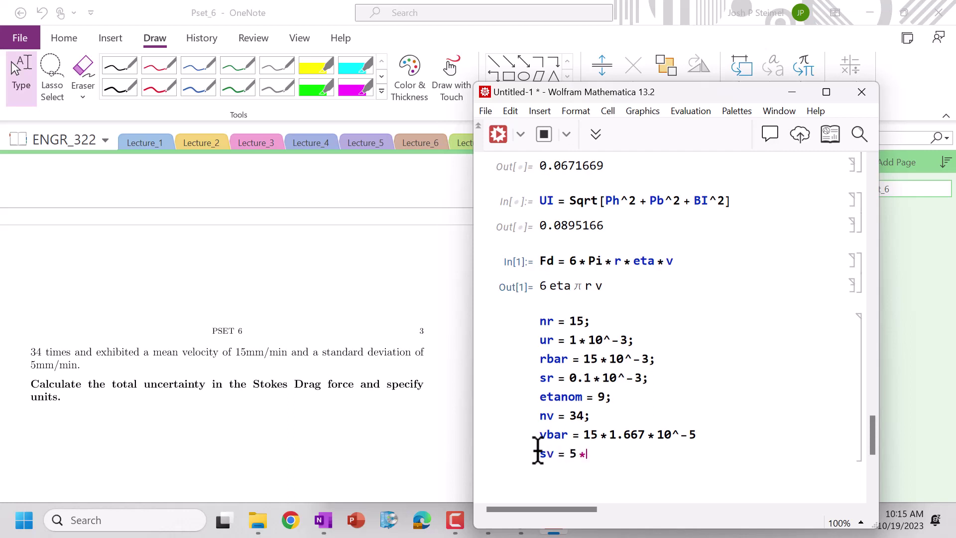
{"action": "left_click_drag", "start_coordinate": [697, 435], "coordinate": [606, 441]}
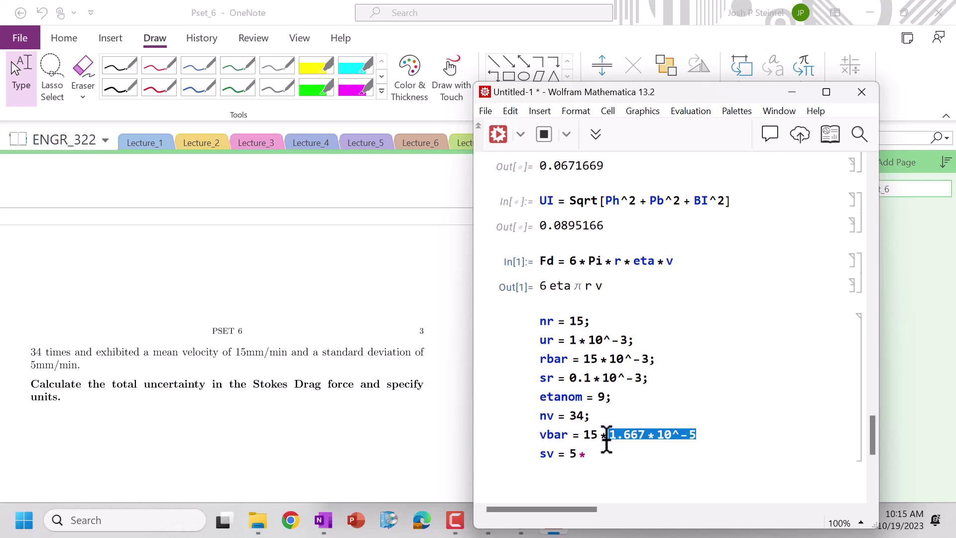
{"action": "key", "text": "ctrl+c"}
{"action": "left_click", "coordinate": [595, 452]}
{"action": "type", "text": "*"}
{"action": "key", "text": "ctrl+v"}
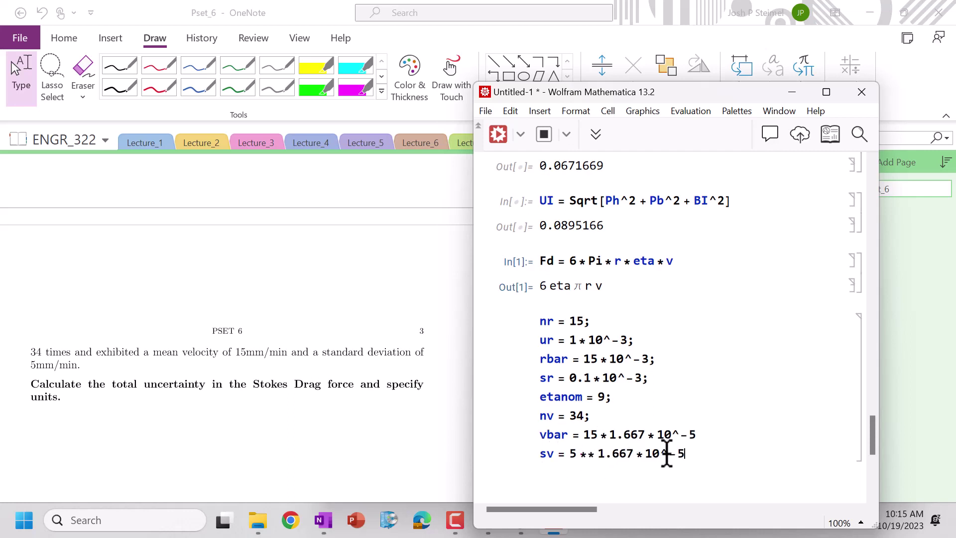
{"action": "left_click", "coordinate": [597, 453]}
{"action": "key", "text": "BackSpace"}
{"action": "left_click", "coordinate": [693, 453]}
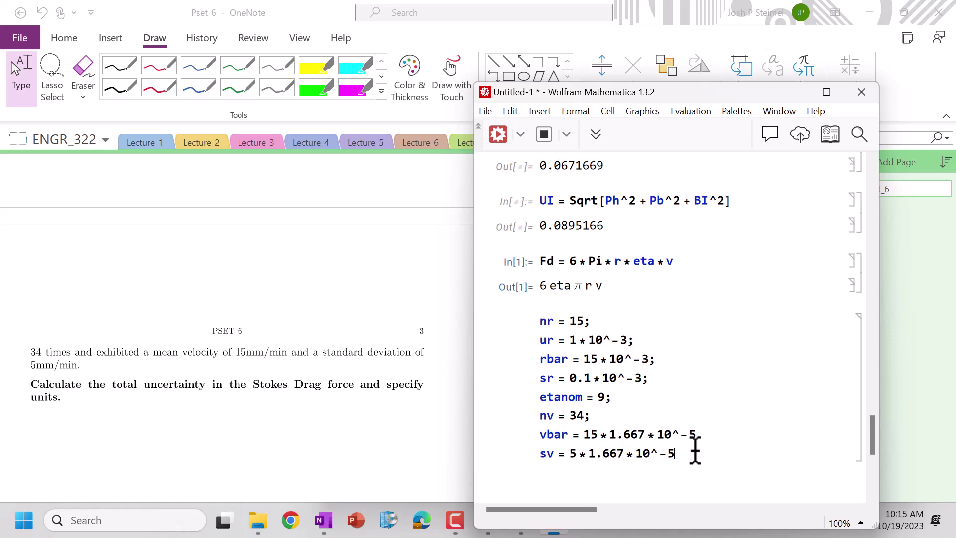
Step: End the sv and vbar lines with semicolons and evaluate the data cell
{"action": "type", "text": ";"}
{"action": "left_click", "coordinate": [718, 436]}
{"action": "type", "text": ";"}
{"action": "left_click", "coordinate": [637, 323]}
{"action": "key", "text": "shift+Return"}
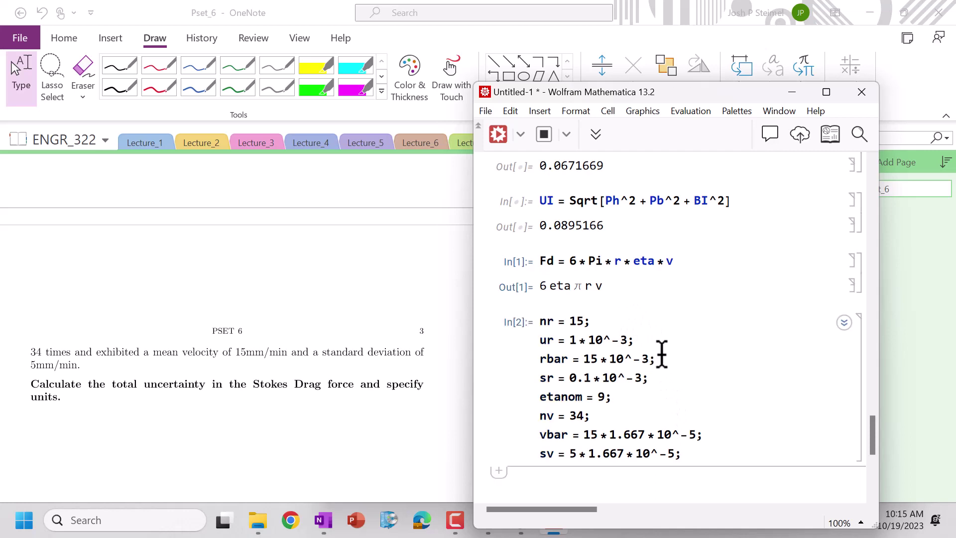
Step: Reread the radius, viscosity and velocity data of problem 6 and start a new cell with Pr = below the data
{"action": "scroll", "coordinate": [575, 392], "scroll_direction": "down", "scroll_amount": 3}
{"action": "left_click", "coordinate": [679, 381]}
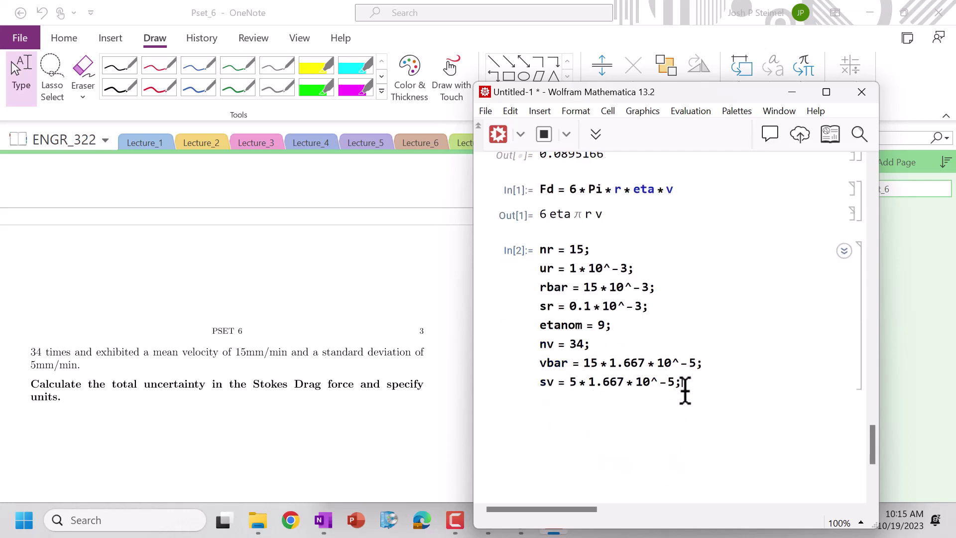
{"action": "scroll", "coordinate": [279, 405], "scroll_direction": "up", "scroll_amount": 5}
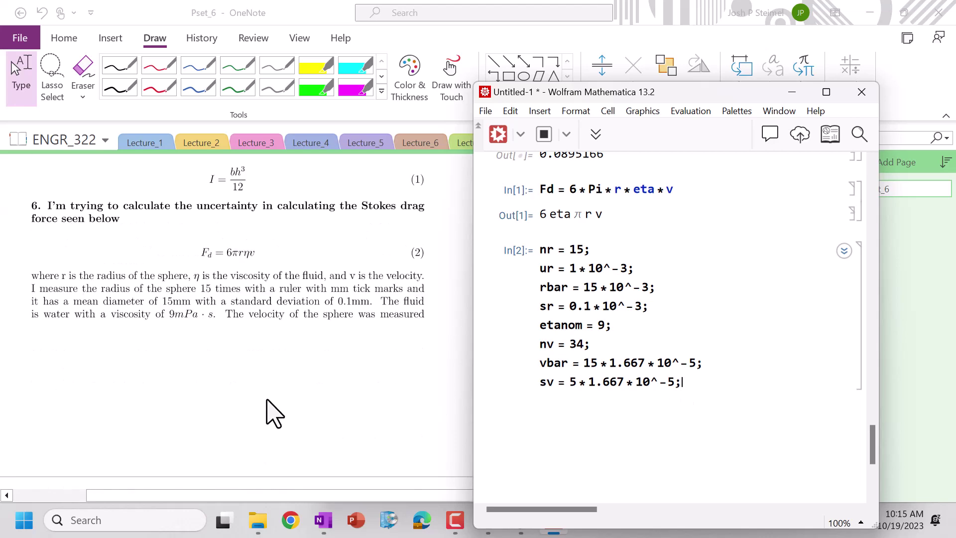
{"action": "scroll", "coordinate": [266, 398], "scroll_direction": "down", "scroll_amount": 5}
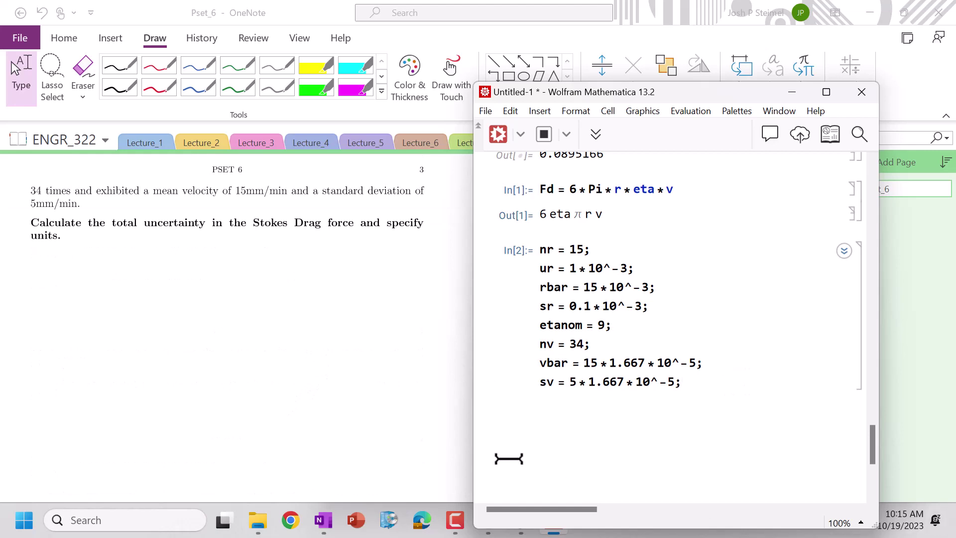
{"action": "left_click", "coordinate": [598, 437]}
{"action": "scroll", "coordinate": [277, 309], "scroll_direction": "down", "scroll_amount": 1}
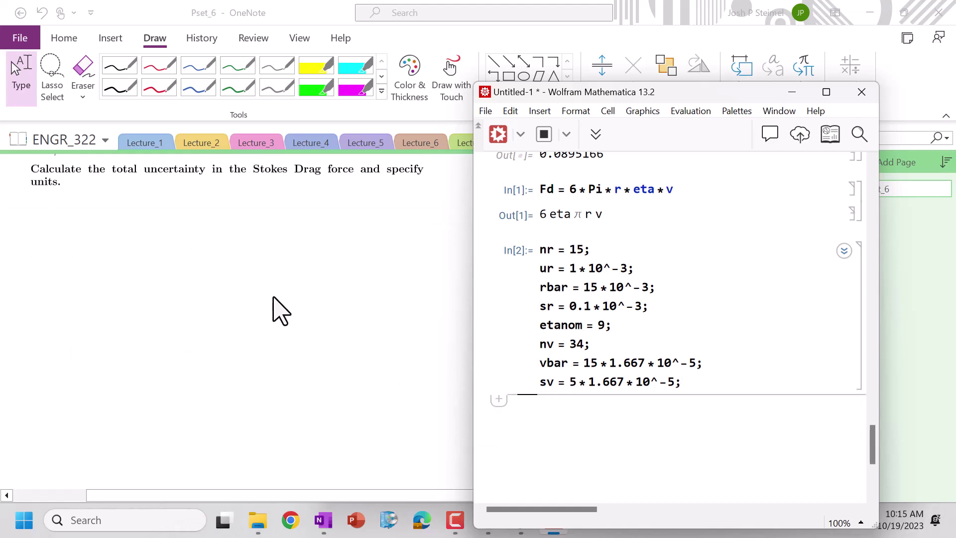
{"action": "scroll", "coordinate": [297, 342], "scroll_direction": "up", "scroll_amount": 6}
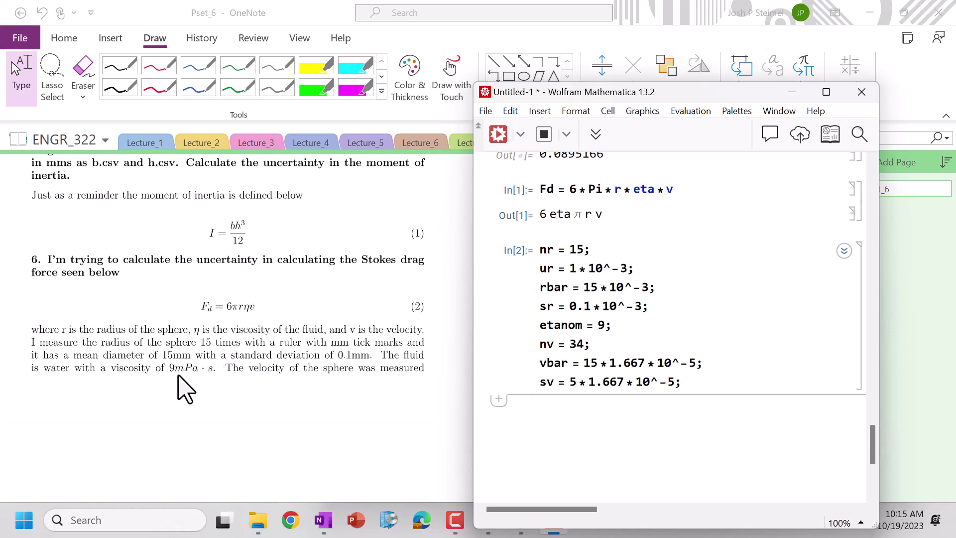
{"action": "scroll", "coordinate": [184, 389], "scroll_direction": "down", "scroll_amount": 1}
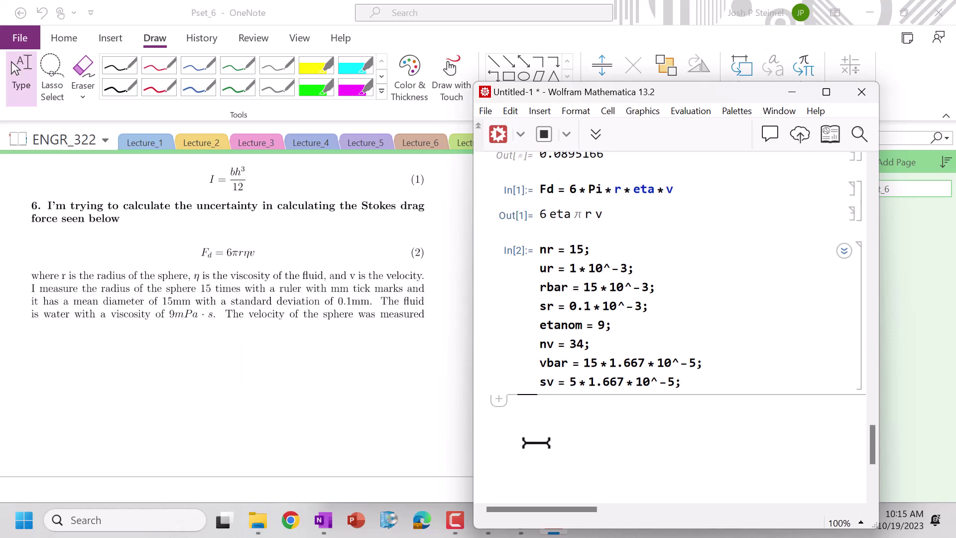
{"action": "type", "text": "Pr ="}
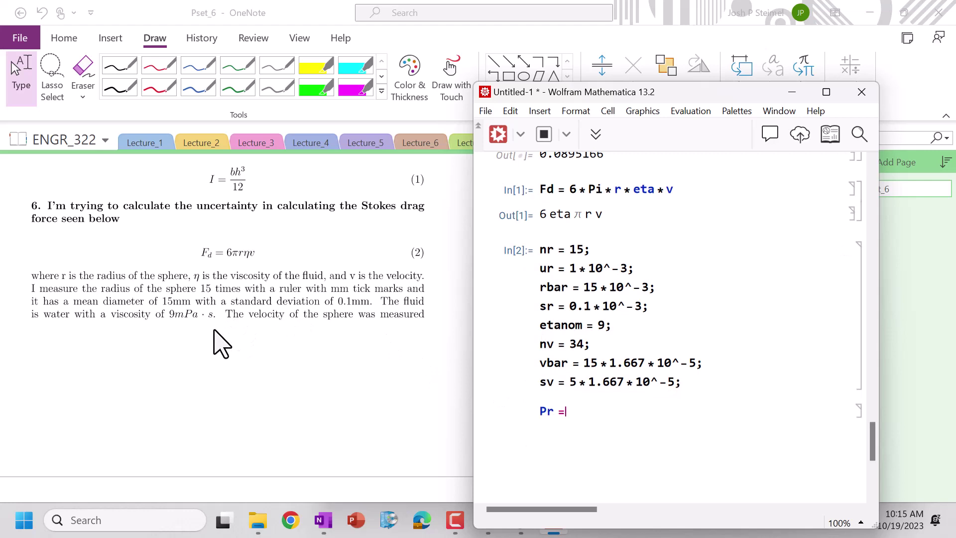
Step: Switch to OneNote and handwrite t 0.025,14 = in red below the earlier t-value notes beside problem 6
{"action": "left_click", "coordinate": [398, 379]}
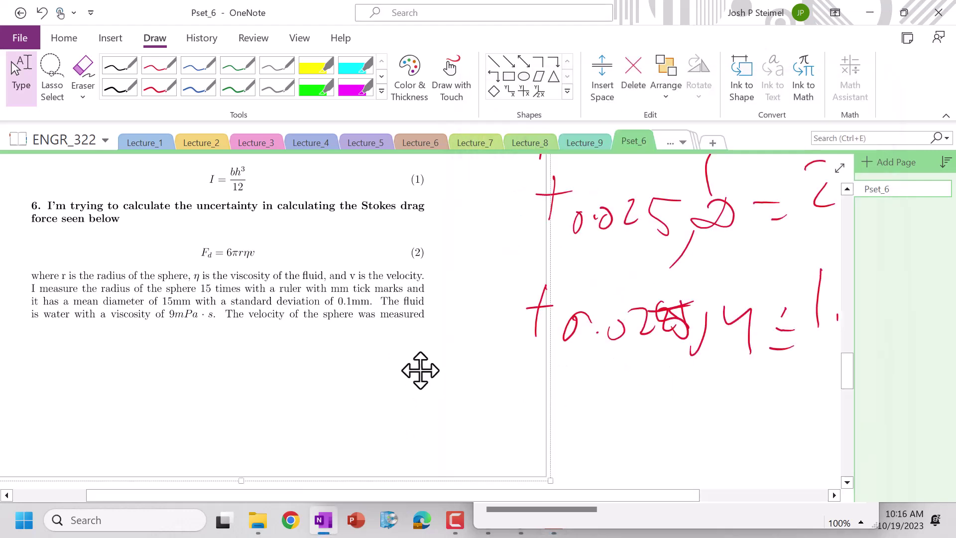
{"action": "mouse_move", "coordinate": [521, 380]}
{"action": "left_mouse_down"}
{"action": "mouse_move", "coordinate": [538, 404]}
{"action": "mouse_move", "coordinate": [577, 388]}
{"action": "left_mouse_up"}
{"action": "left_click", "coordinate": [552, 396]}
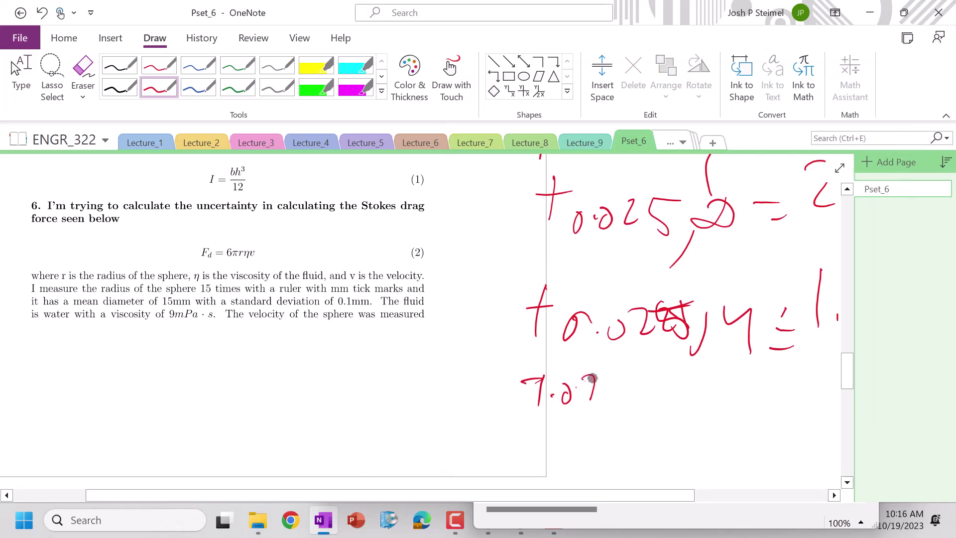
{"action": "mouse_move", "coordinate": [583, 377]}
{"action": "left_mouse_down"}
{"action": "mouse_move", "coordinate": [612, 405]}
{"action": "mouse_move", "coordinate": [604, 403]}
{"action": "left_mouse_up"}
{"action": "left_click_drag", "start_coordinate": [628, 407], "coordinate": [620, 429]}
{"action": "mouse_move", "coordinate": [655, 377]}
{"action": "left_mouse_down"}
{"action": "mouse_move", "coordinate": [647, 412]}
{"action": "mouse_move", "coordinate": [681, 397]}
{"action": "left_mouse_up"}
{"action": "left_click_drag", "start_coordinate": [680, 387], "coordinate": [673, 428]}
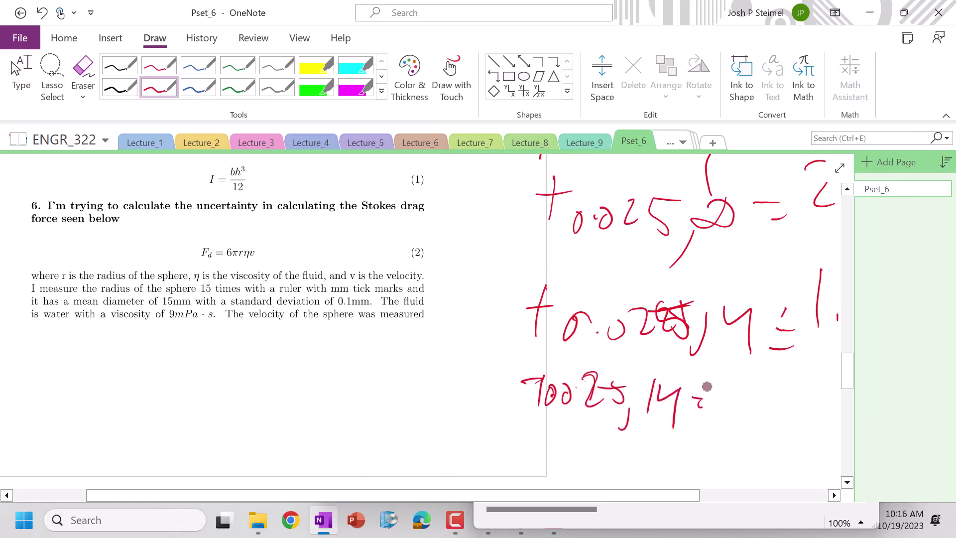
{"action": "key", "text": "Escape"}
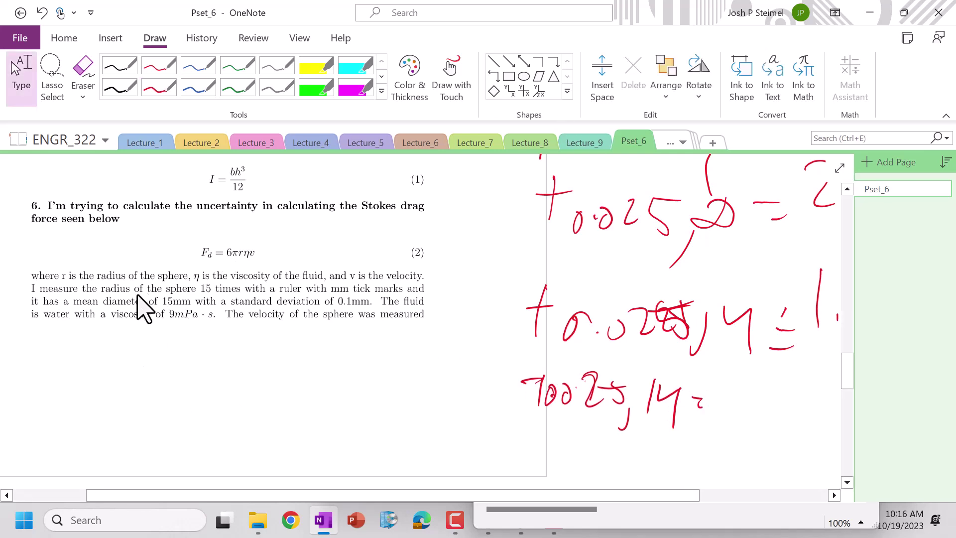
Step: Look up t for α = 0.025 and 14 degrees of freedom in the Lecture_4 table and enter 2.145 after Pr = in Mathematica
{"action": "left_click", "coordinate": [319, 143]}
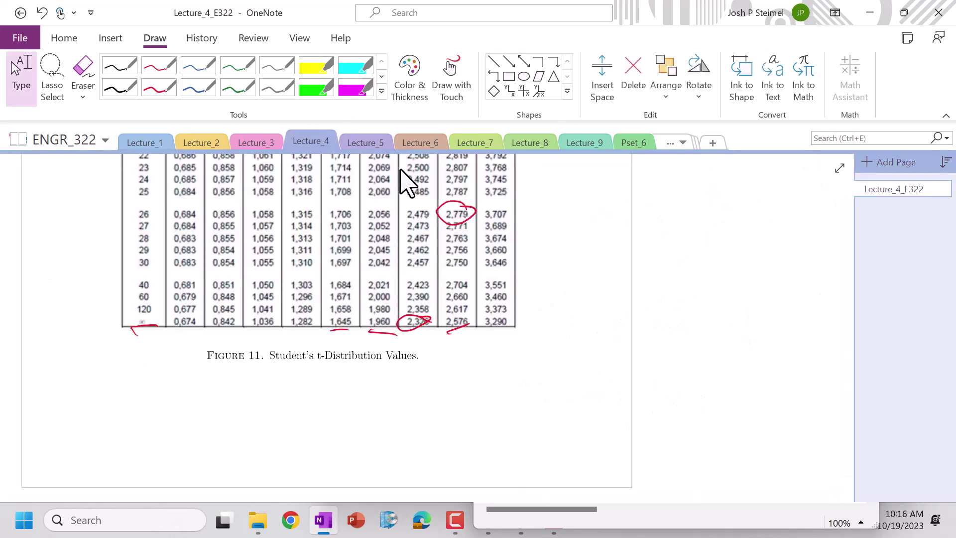
{"action": "scroll", "coordinate": [398, 200], "scroll_direction": "up", "scroll_amount": 7}
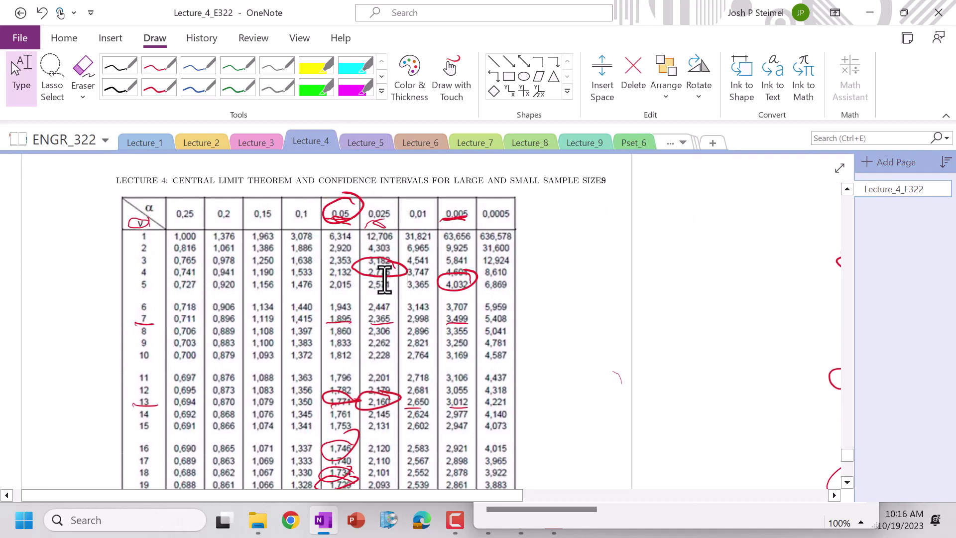
{"action": "scroll", "coordinate": [383, 343], "scroll_direction": "down", "scroll_amount": 1}
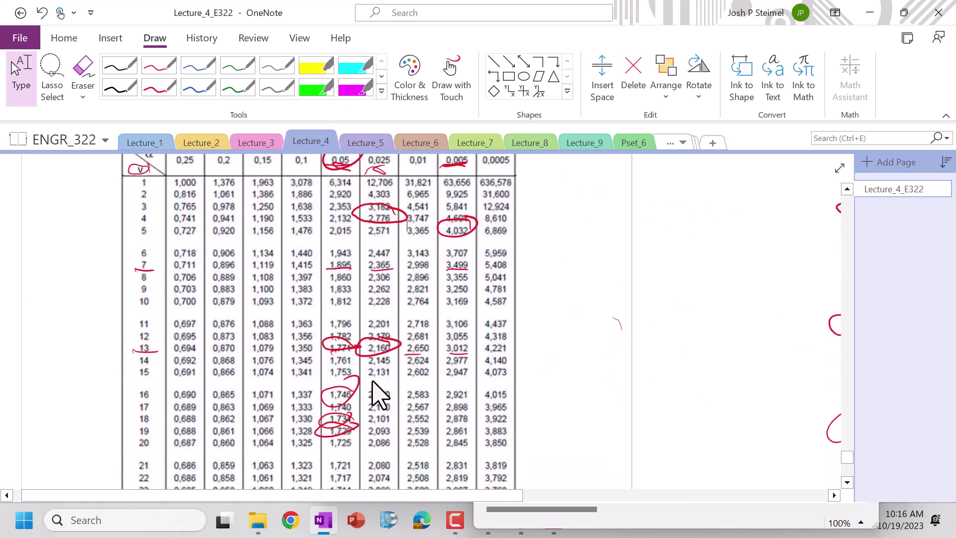
{"action": "left_click", "coordinate": [581, 518]}
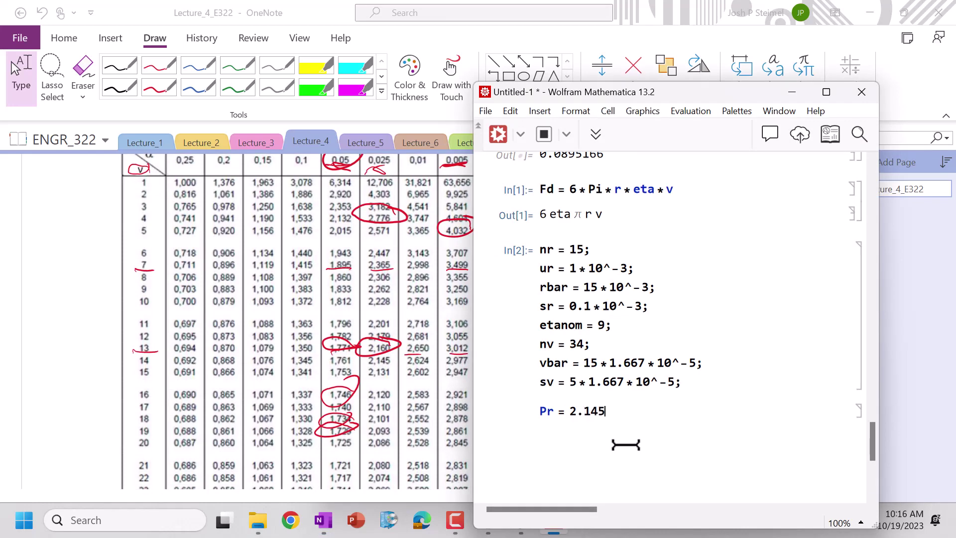
Step: Complete the radius precision uncertainty as Pr = (2.145*sr/Sqrt[nr])/rbar and evaluate it
{"action": "type", "text": "r / Sqrt[nr"}
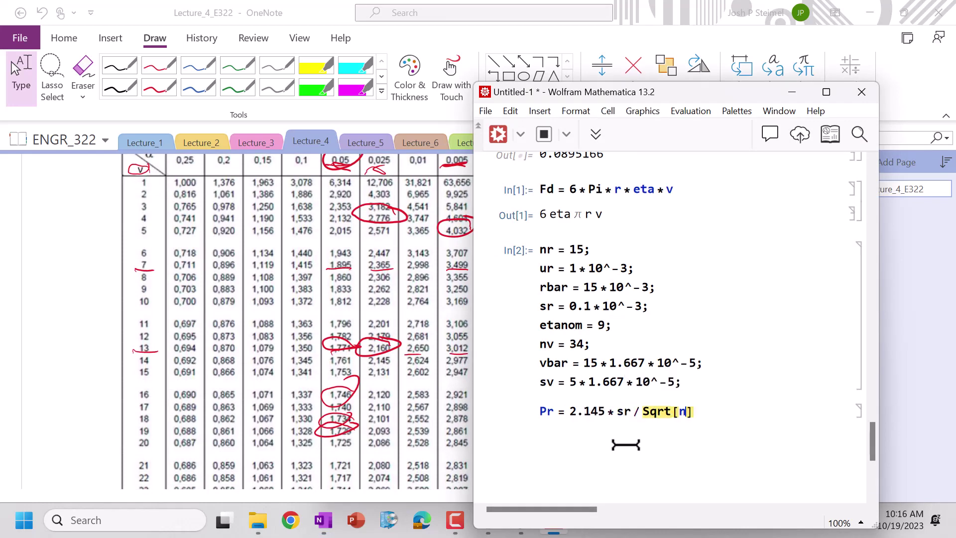
{"action": "left_click", "coordinate": [570, 411]}
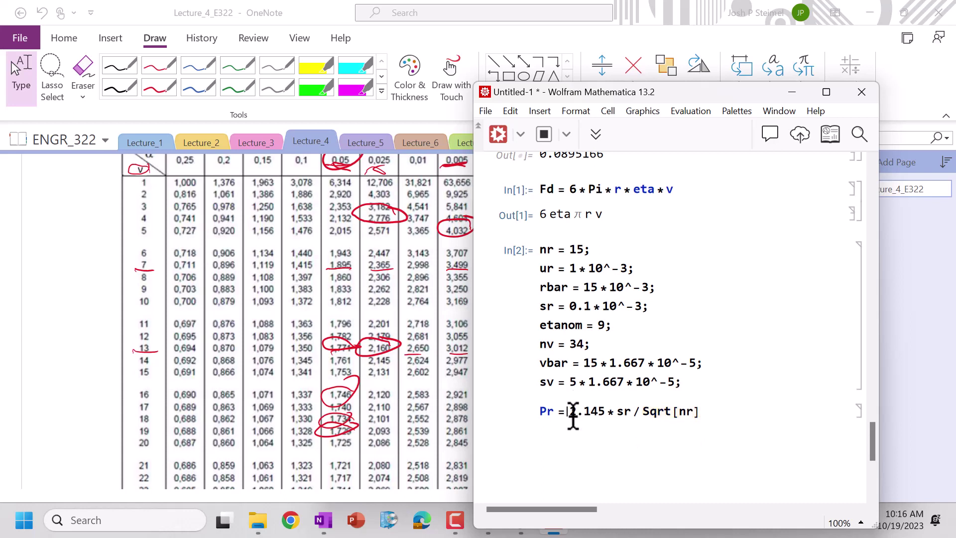
{"action": "type", "text": "("}
{"action": "left_click", "coordinate": [723, 412]}
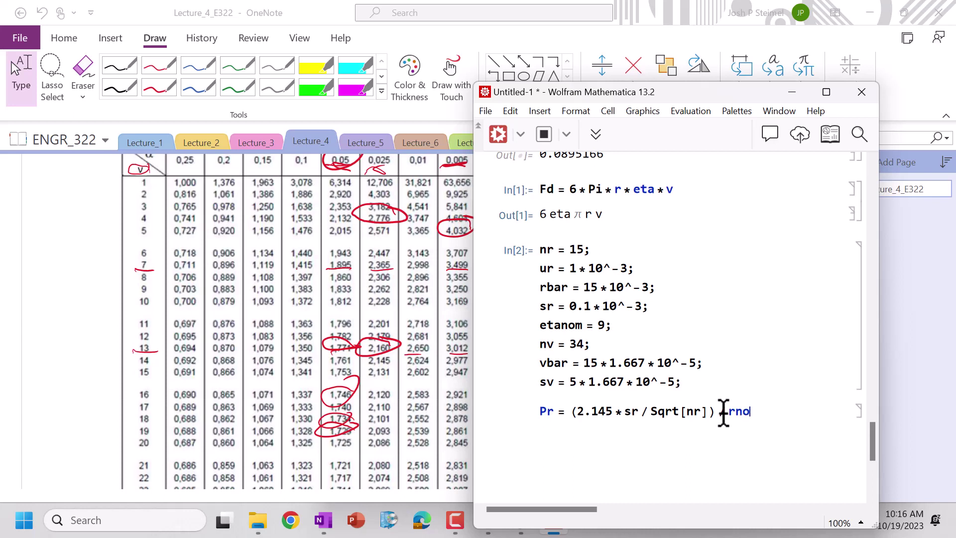
{"action": "type", "text": ") * rbar"}
{"action": "key", "text": "shift+Return"}
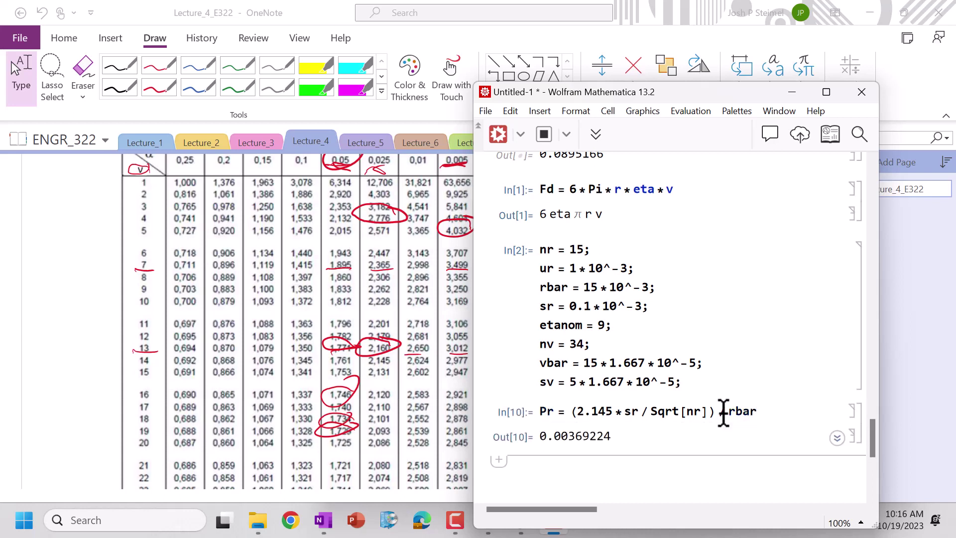
Step: Define the velocity precision uncertainty as Pv = (1.96*sv/Sqrt[nv])/vbar in a new cell and evaluate it
{"action": "type", "text": "Pv"}
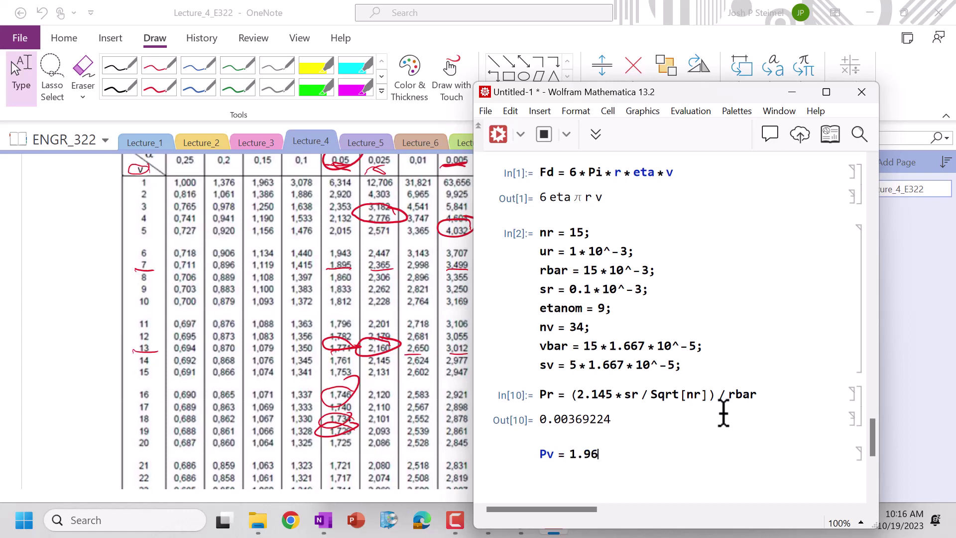
{"action": "type", "text": "= 1.96 * sv"}
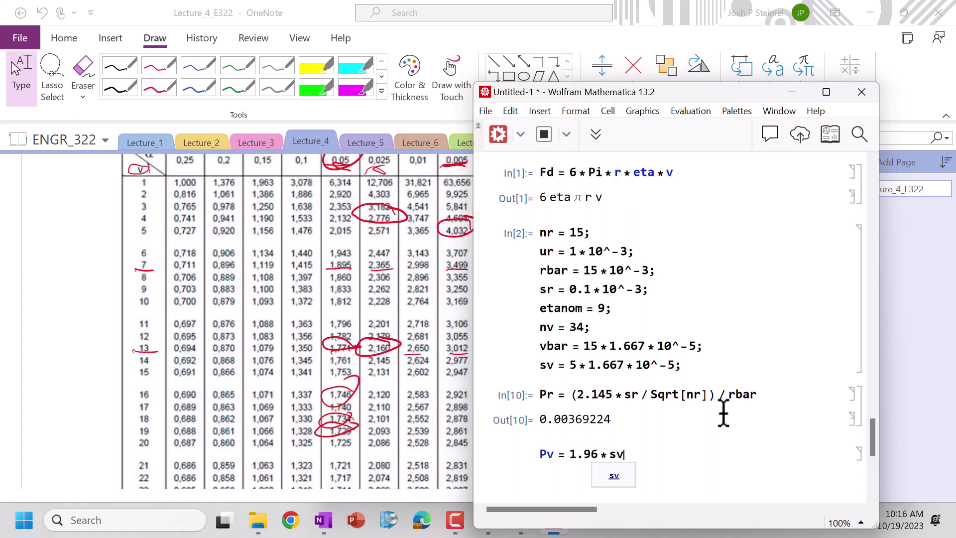
{"action": "type", "text": " / Sqrt[nv"}
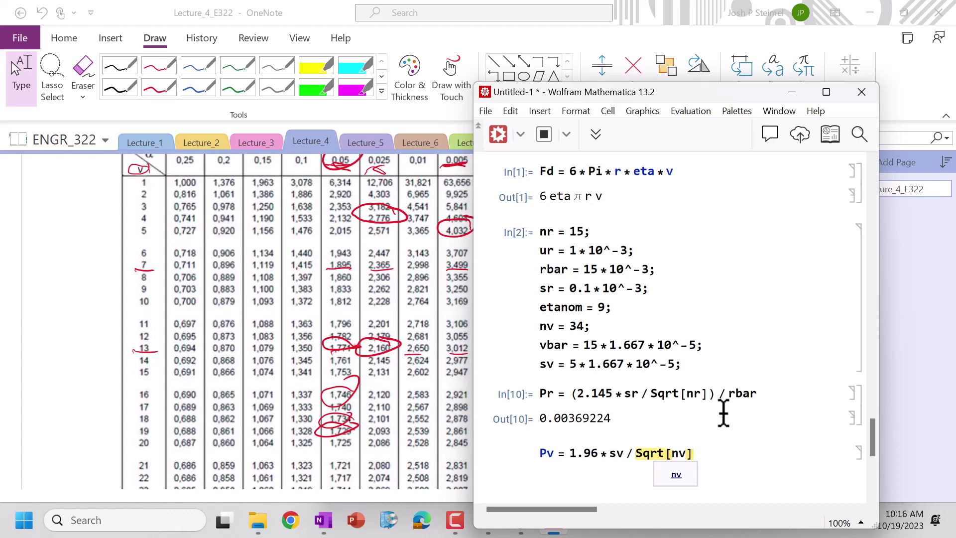
{"action": "left_click", "coordinate": [568, 454]}
{"action": "type", "text": "("}
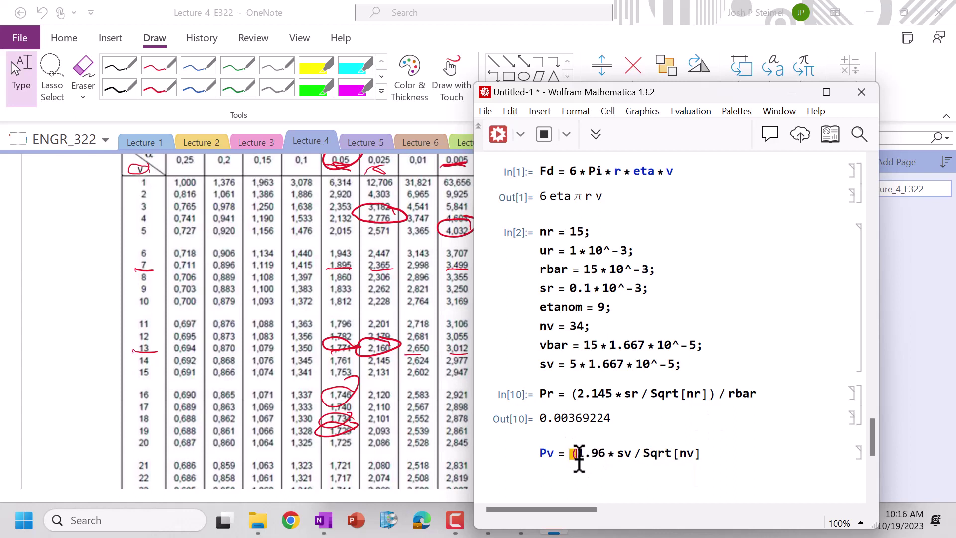
{"action": "left_click", "coordinate": [711, 453]}
{"action": "type", "text": ") "}
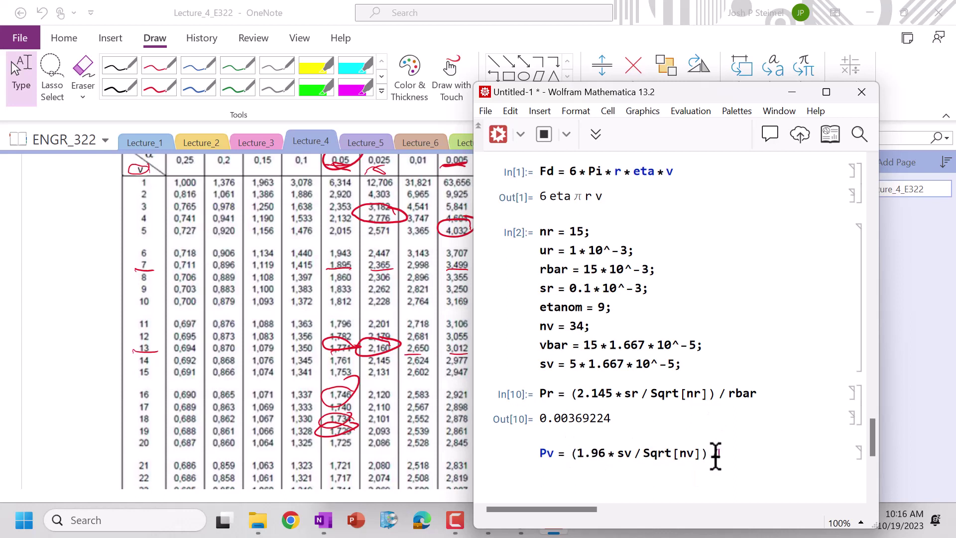
{"action": "type", "text": "/ vbar"}
{"action": "key", "text": "shift+Return"}
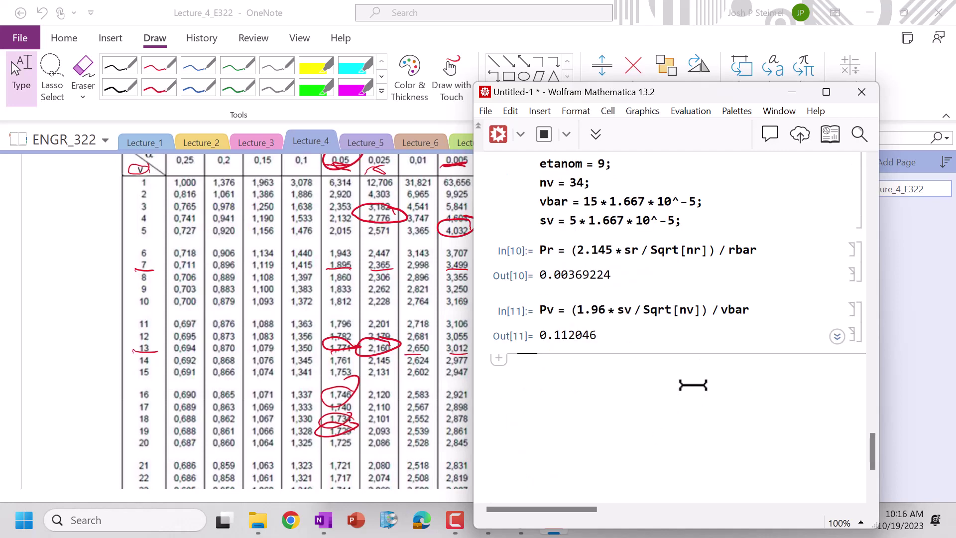
Step: Switch to OneNote, reopen Pset_6 and review the problem 6 statement through its velocity data on page 3
{"action": "left_click", "coordinate": [323, 520]}
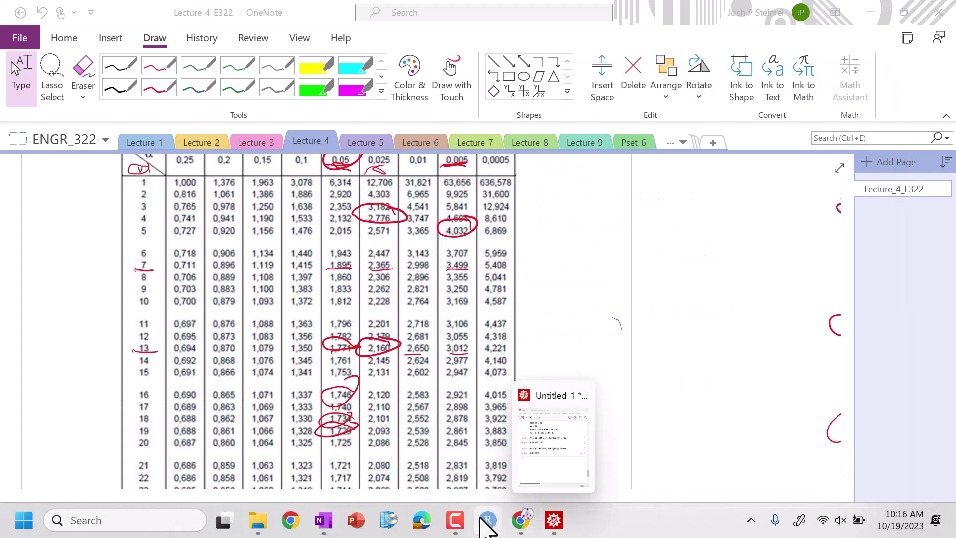
{"action": "left_click", "coordinate": [628, 143]}
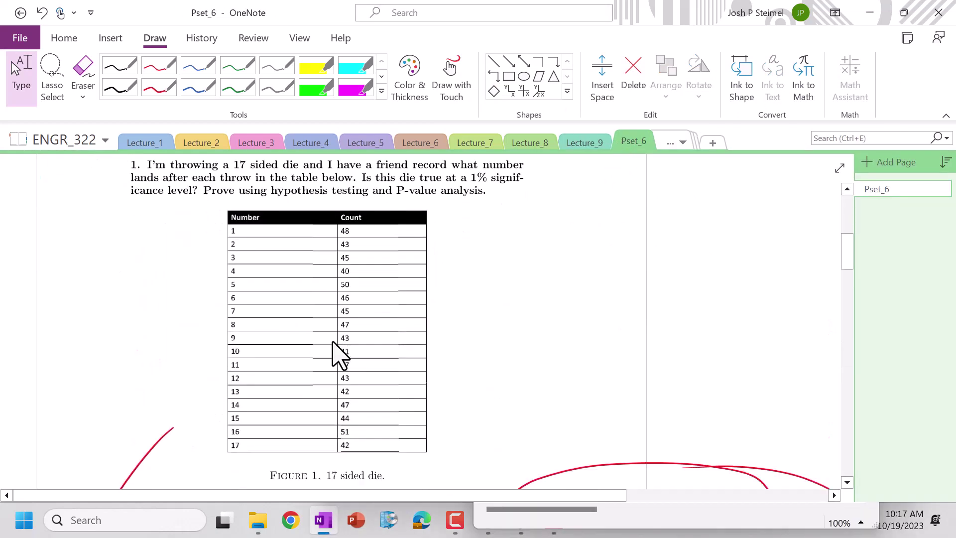
{"action": "scroll", "coordinate": [331, 426], "scroll_direction": "down", "scroll_amount": 20}
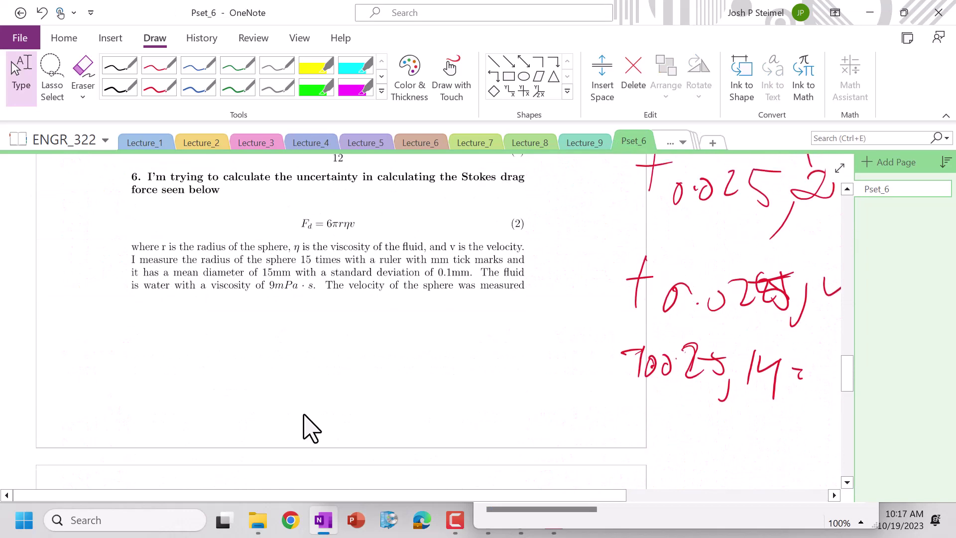
{"action": "scroll", "coordinate": [334, 321], "scroll_direction": "down", "scroll_amount": 4}
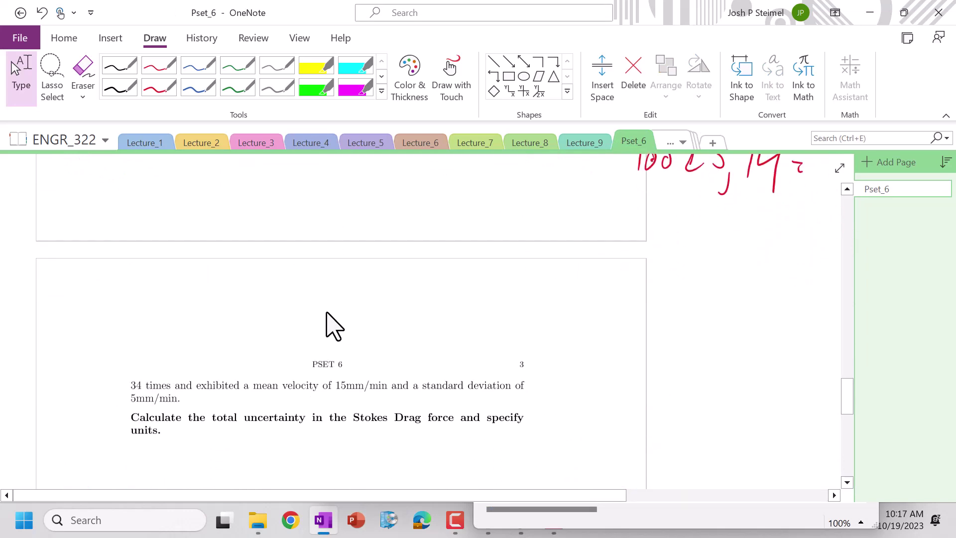
Step: Recheck the problem 6 statement, switch to Mathematica and start the bias uncertainty as BFd = Sqrt[] in a new cell below Pv
{"action": "scroll", "coordinate": [334, 326], "scroll_direction": "up", "scroll_amount": 4}
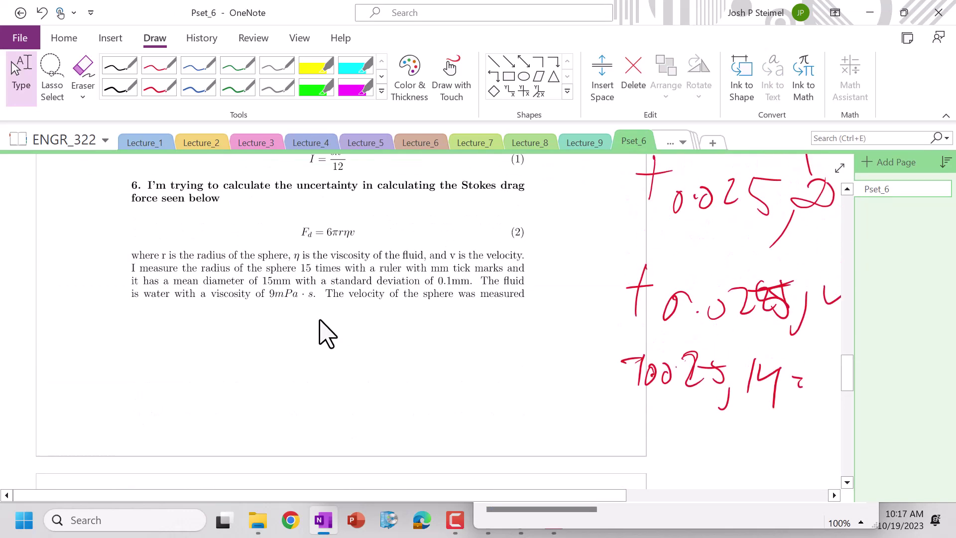
{"action": "left_click", "coordinate": [662, 522]}
{"action": "scroll", "coordinate": [593, 278], "scroll_direction": "up", "scroll_amount": 3}
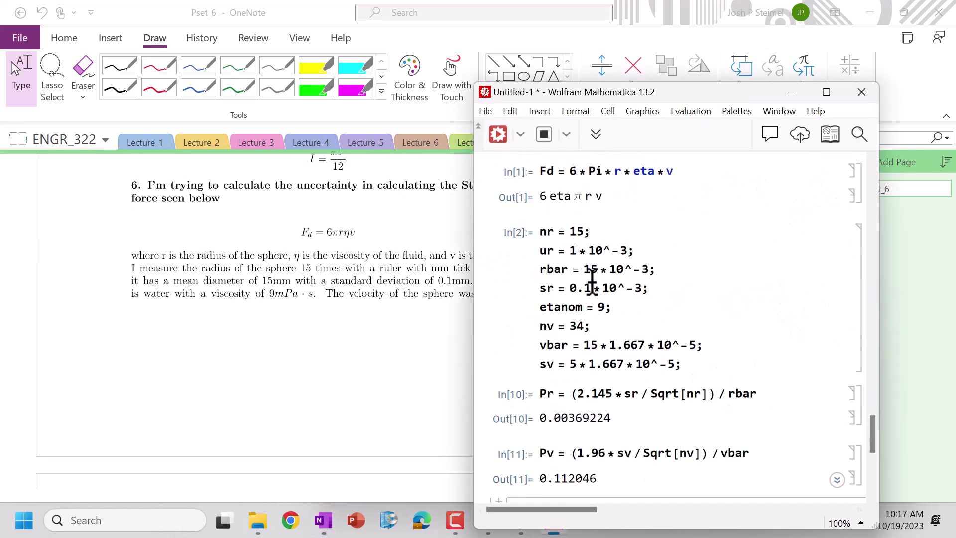
{"action": "scroll", "coordinate": [561, 278], "scroll_direction": "down", "scroll_amount": 5}
{"action": "type", "text": "BFd"}
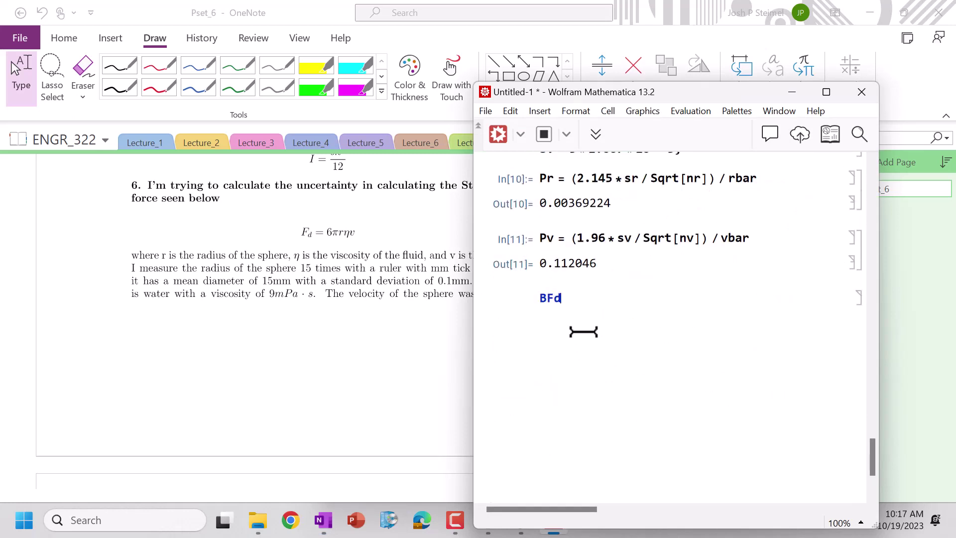
{"action": "type", "text": " = Sq"}
{"action": "key", "text": "Return"}
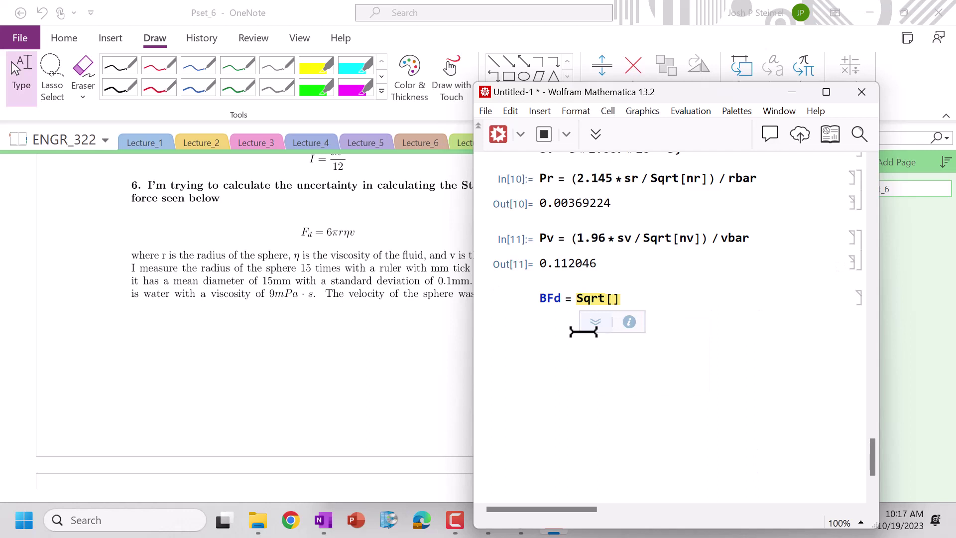
Step: Fill the BFd square root with (D[Fd, r]*ur/Fd)^2 and evaluate the cell
{"action": "type", "text": "(D"}
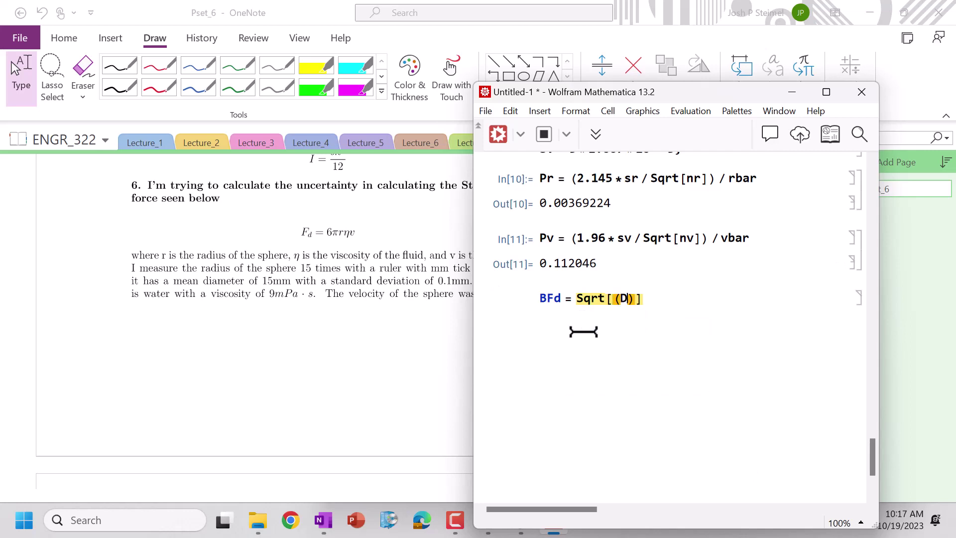
{"action": "type", "text": "["}
{"action": "type", "text": "Fd, "}
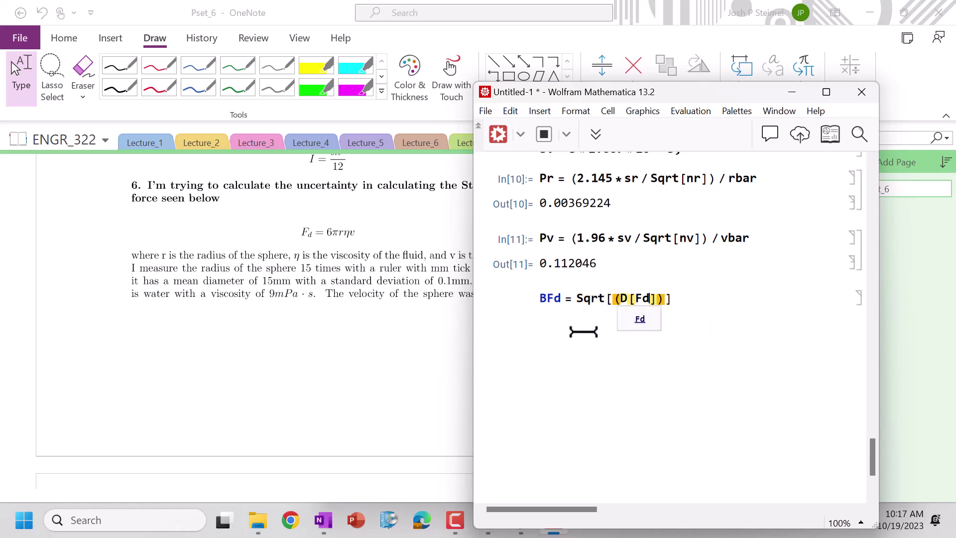
{"action": "type", "text": "r"}
{"action": "key", "text": "Right"}
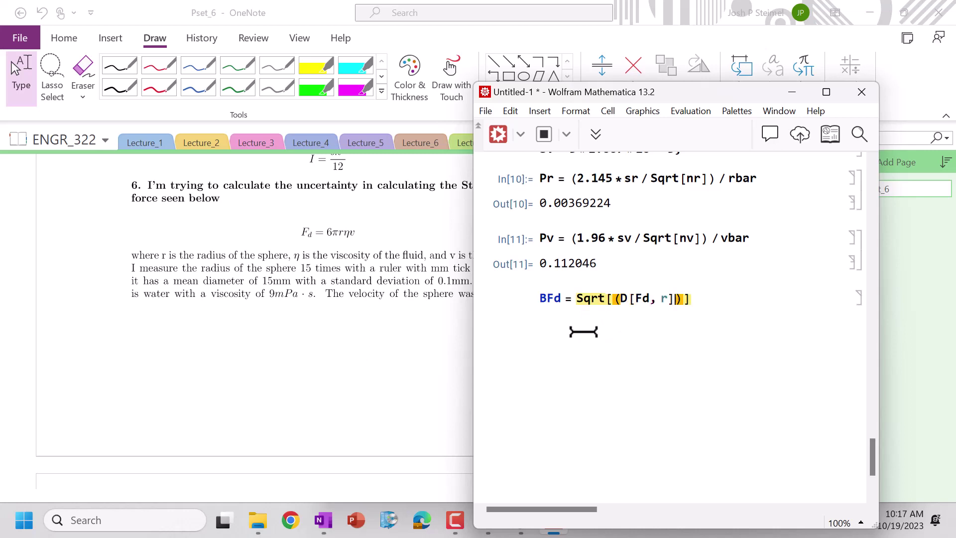
{"action": "type", "text": "* ur / Fd"}
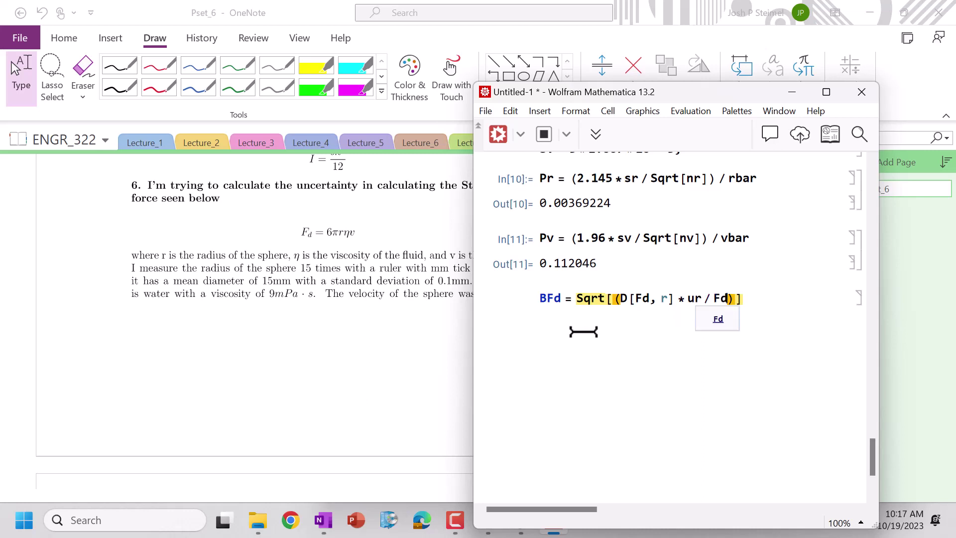
{"action": "key", "text": "Right"}
{"action": "type", "text": "^2"}
{"action": "key", "text": "shift+Return"}
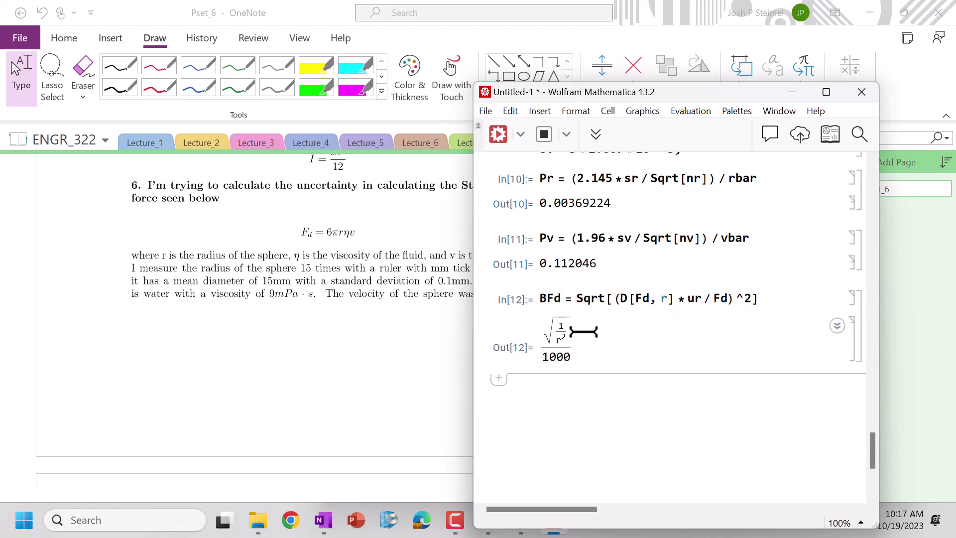
Step: Append the substitution /. r->rbar and the numeric conversion //N to the BFd expression, evaluating it after each addition
{"action": "left_click", "coordinate": [781, 301]}
{"action": "type", "text": "/."}
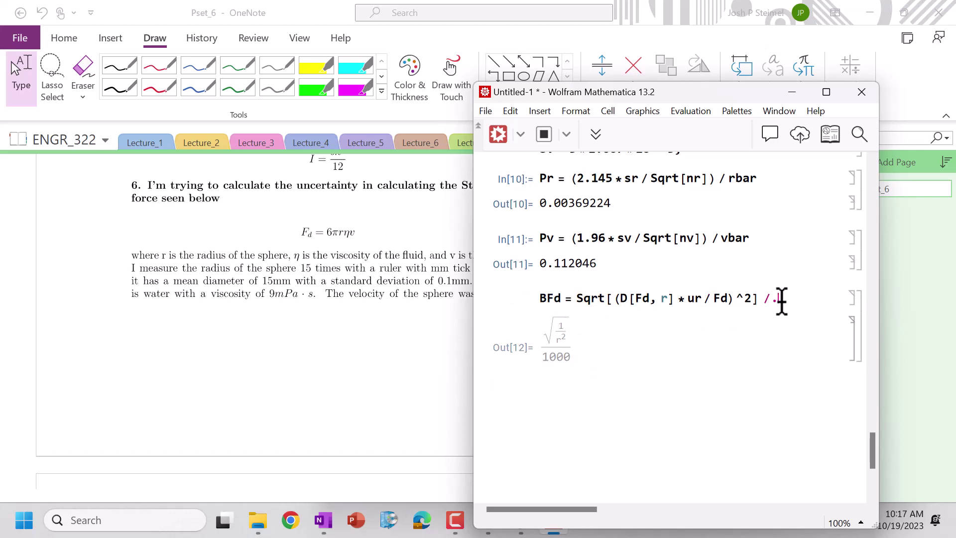
{"action": "type", "text": "r->rbar"}
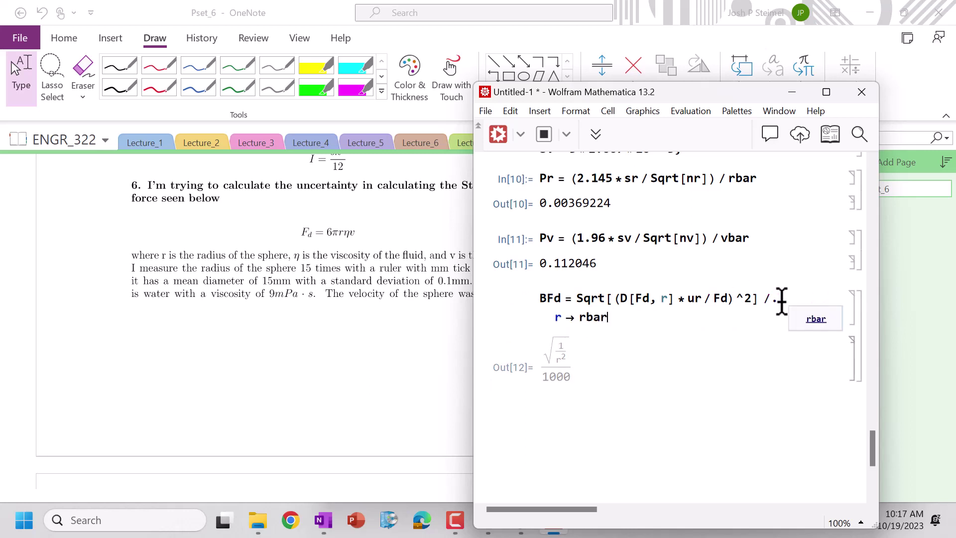
{"action": "key", "text": "shift+Return"}
{"action": "left_click", "coordinate": [690, 313]}
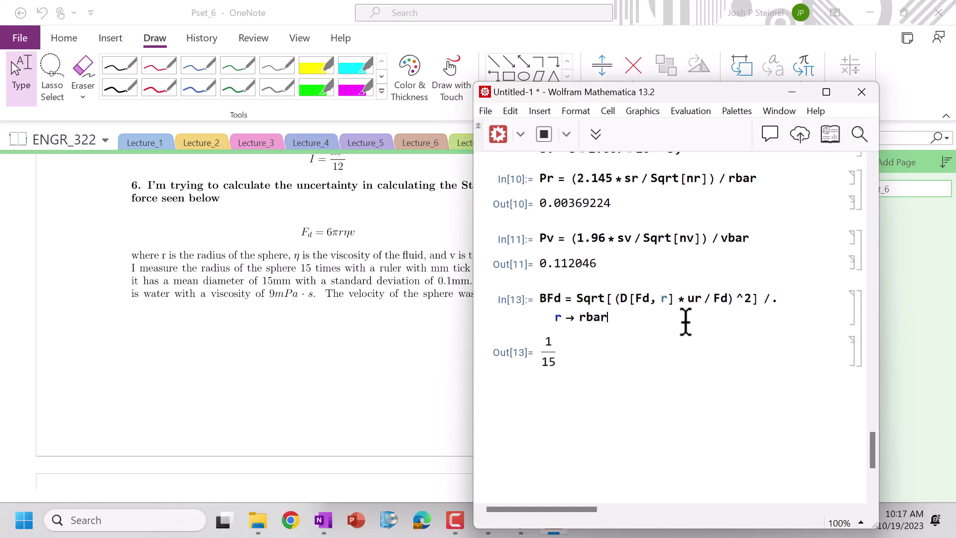
{"action": "type", "text": "//N"}
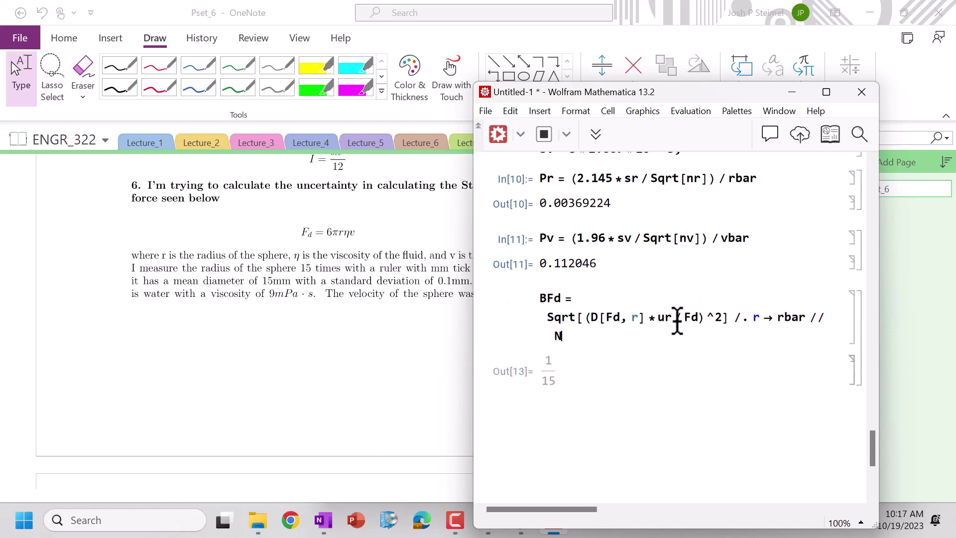
{"action": "key", "text": "shift+Return"}
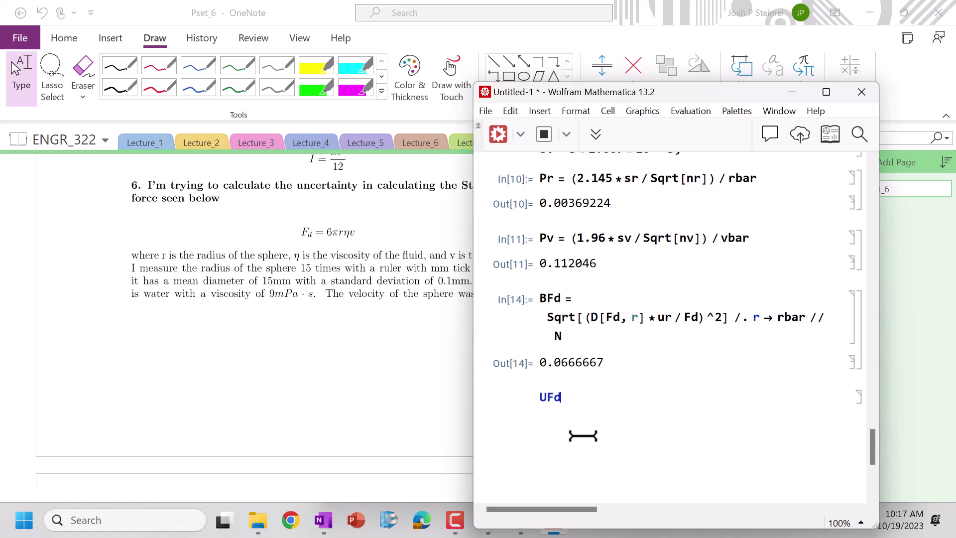
Step: Define the total uncertainty as UFd = Sqrt[Pr^2 + Pv^2 + BFd^2] in a new cell, evaluate it and select the result
{"action": "type", "text": "Sqr"}
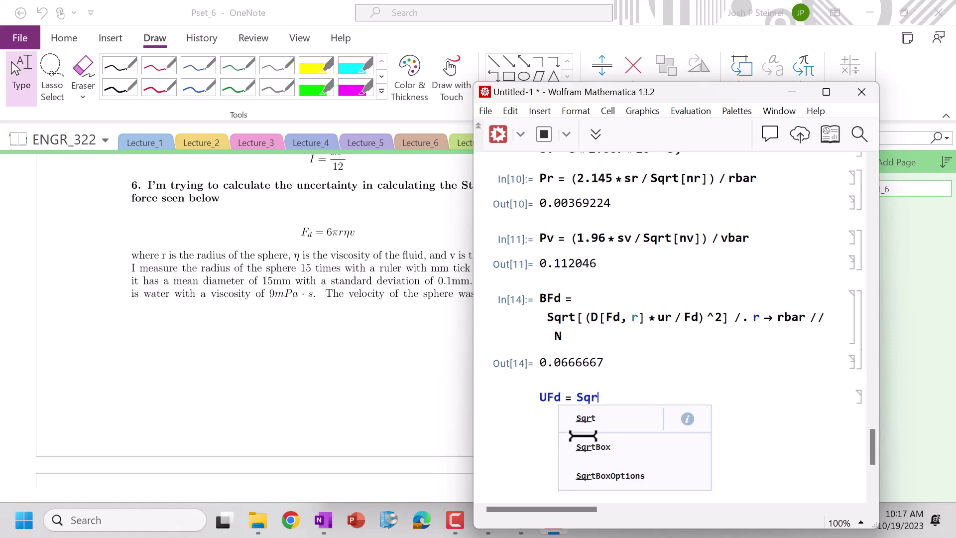
{"action": "key", "text": "Return"}
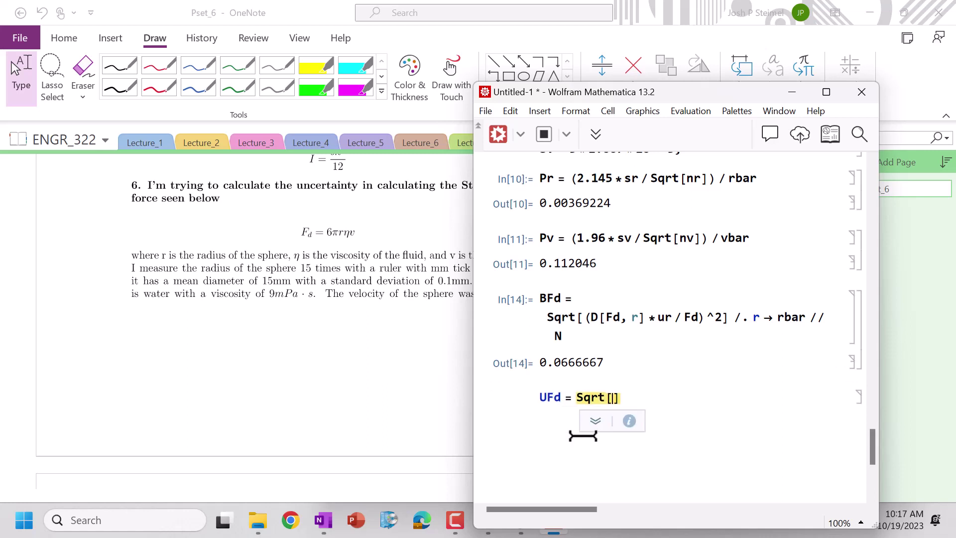
{"action": "type", "text": "Pr^"}
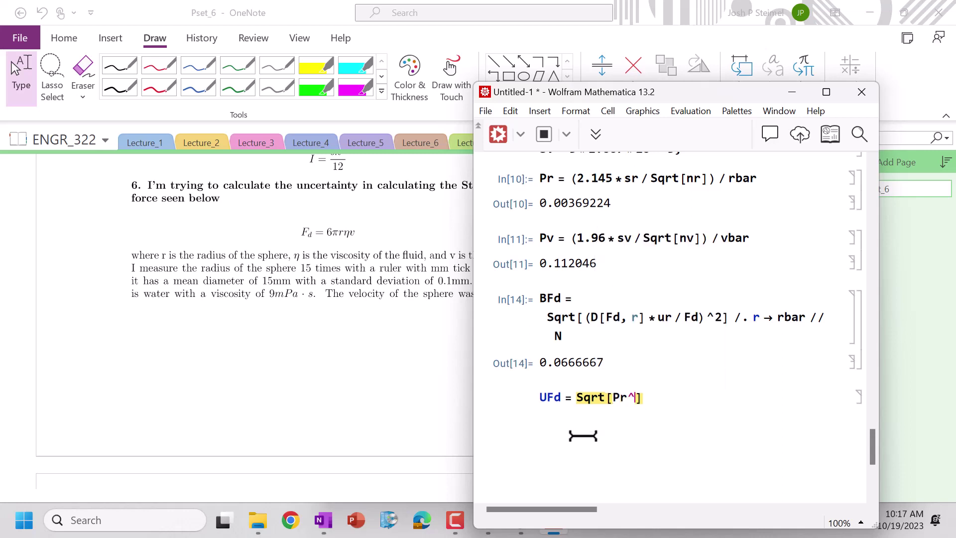
{"action": "type", "text": "2 + Pv^2 + BFd^2"}
{"action": "key", "text": "shift+Return"}
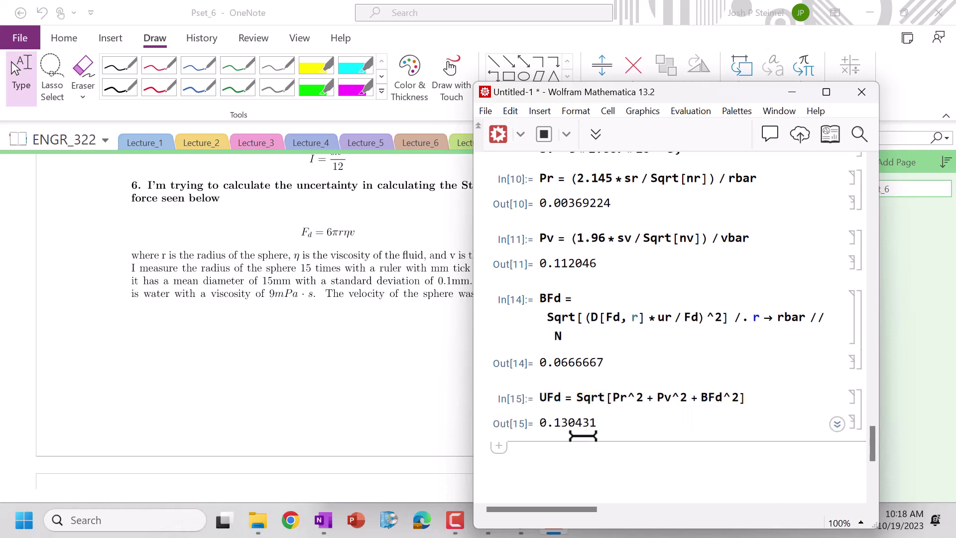
{"action": "left_click_drag", "start_coordinate": [553, 429], "coordinate": [572, 423]}
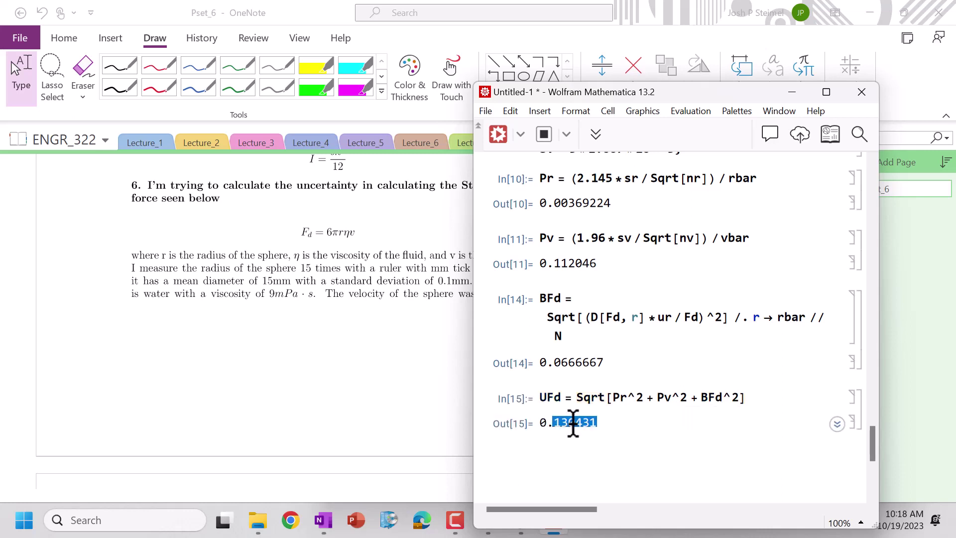
{"action": "double_click", "coordinate": [573, 423]}
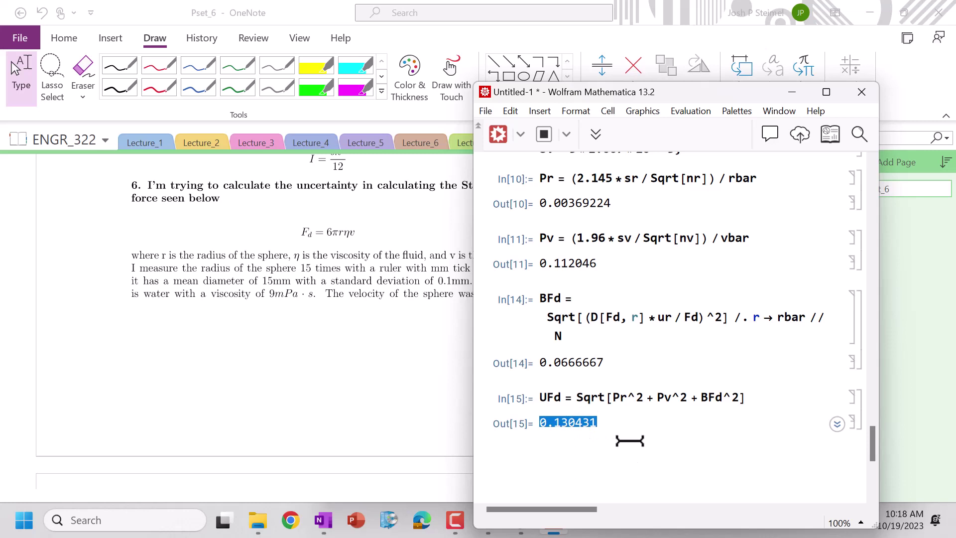